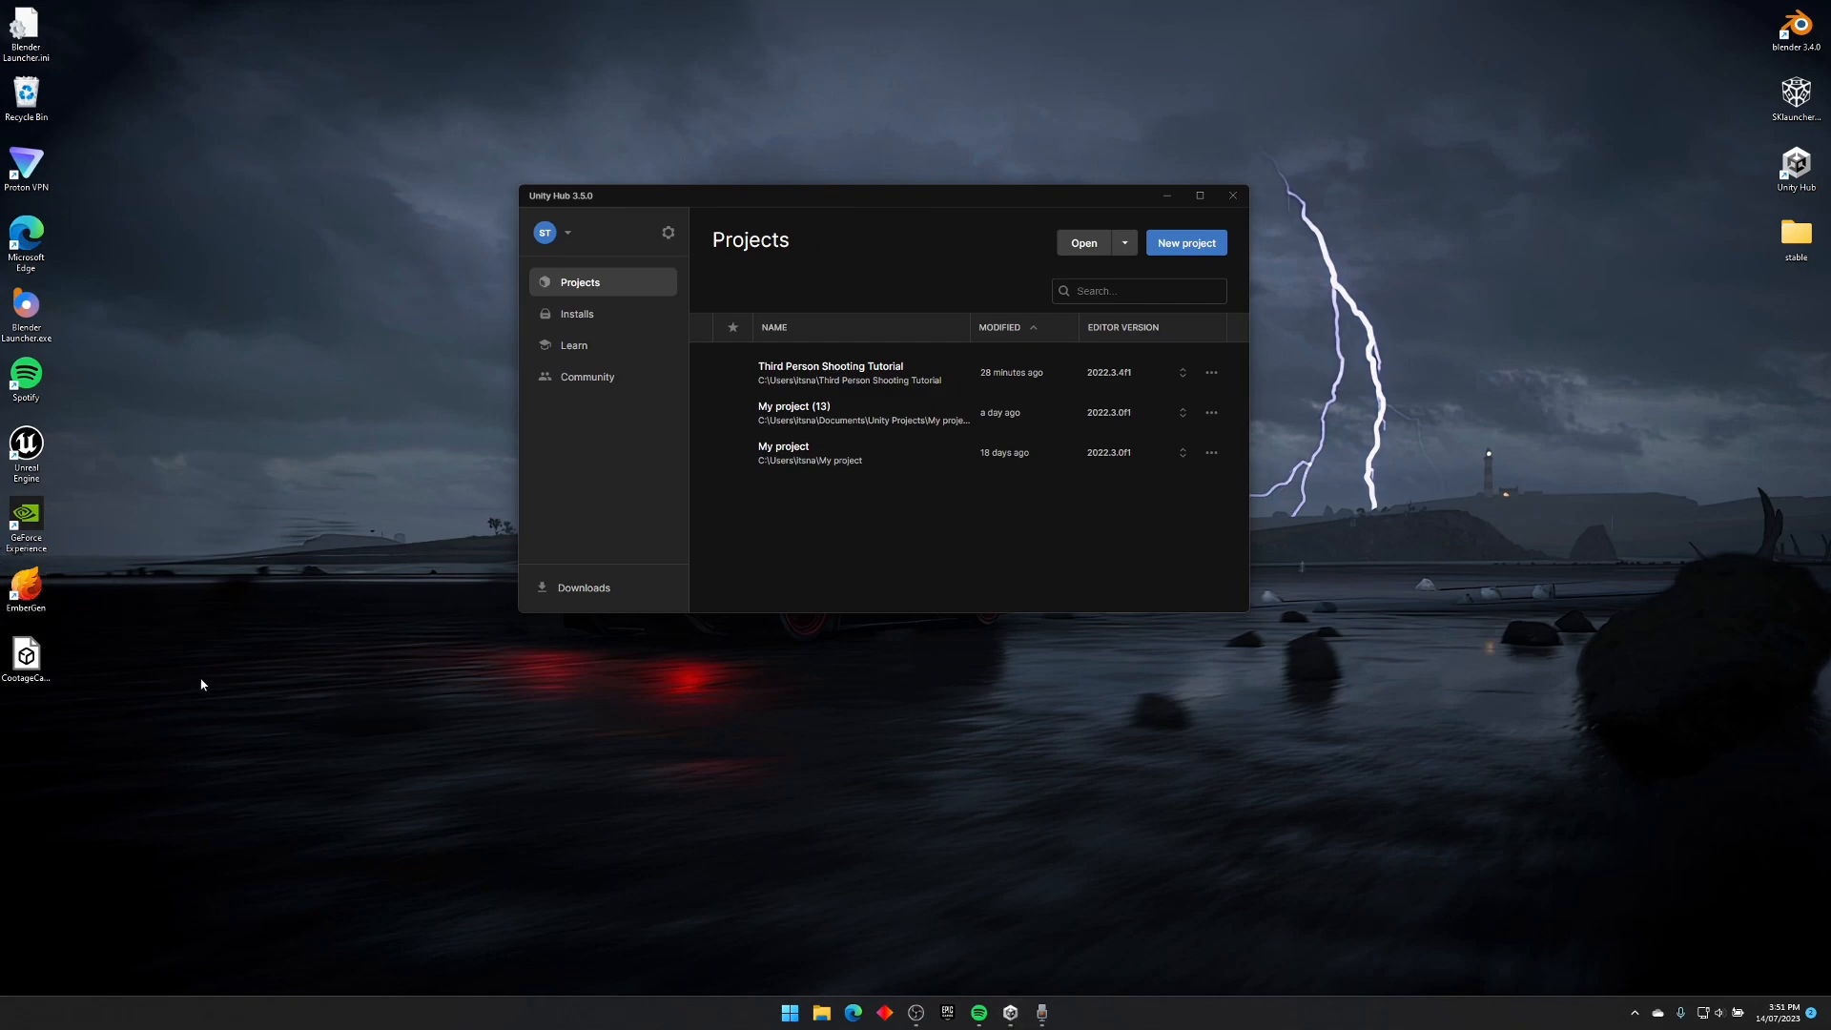
Step: Switch to Microsoft Edge, search for "ember gen" and view the EmberGen product page on the JangaFX site
left_click(853, 1012)
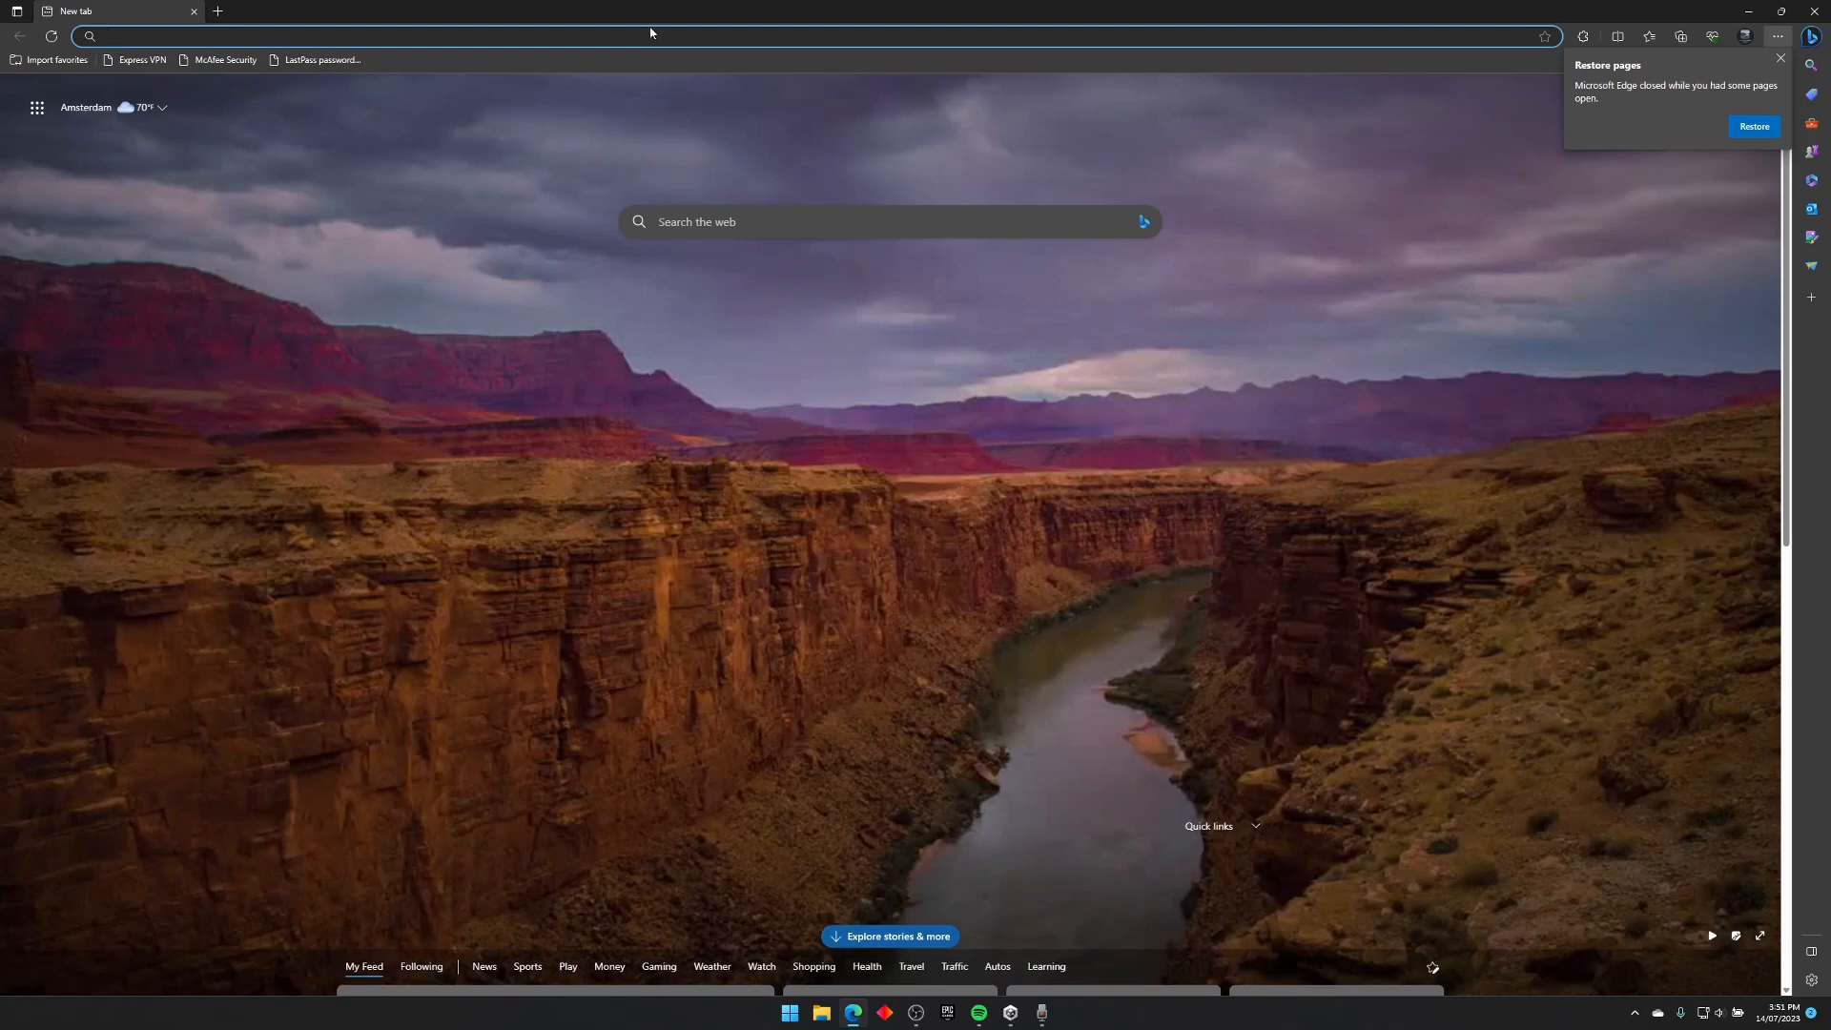
type("ember gen")
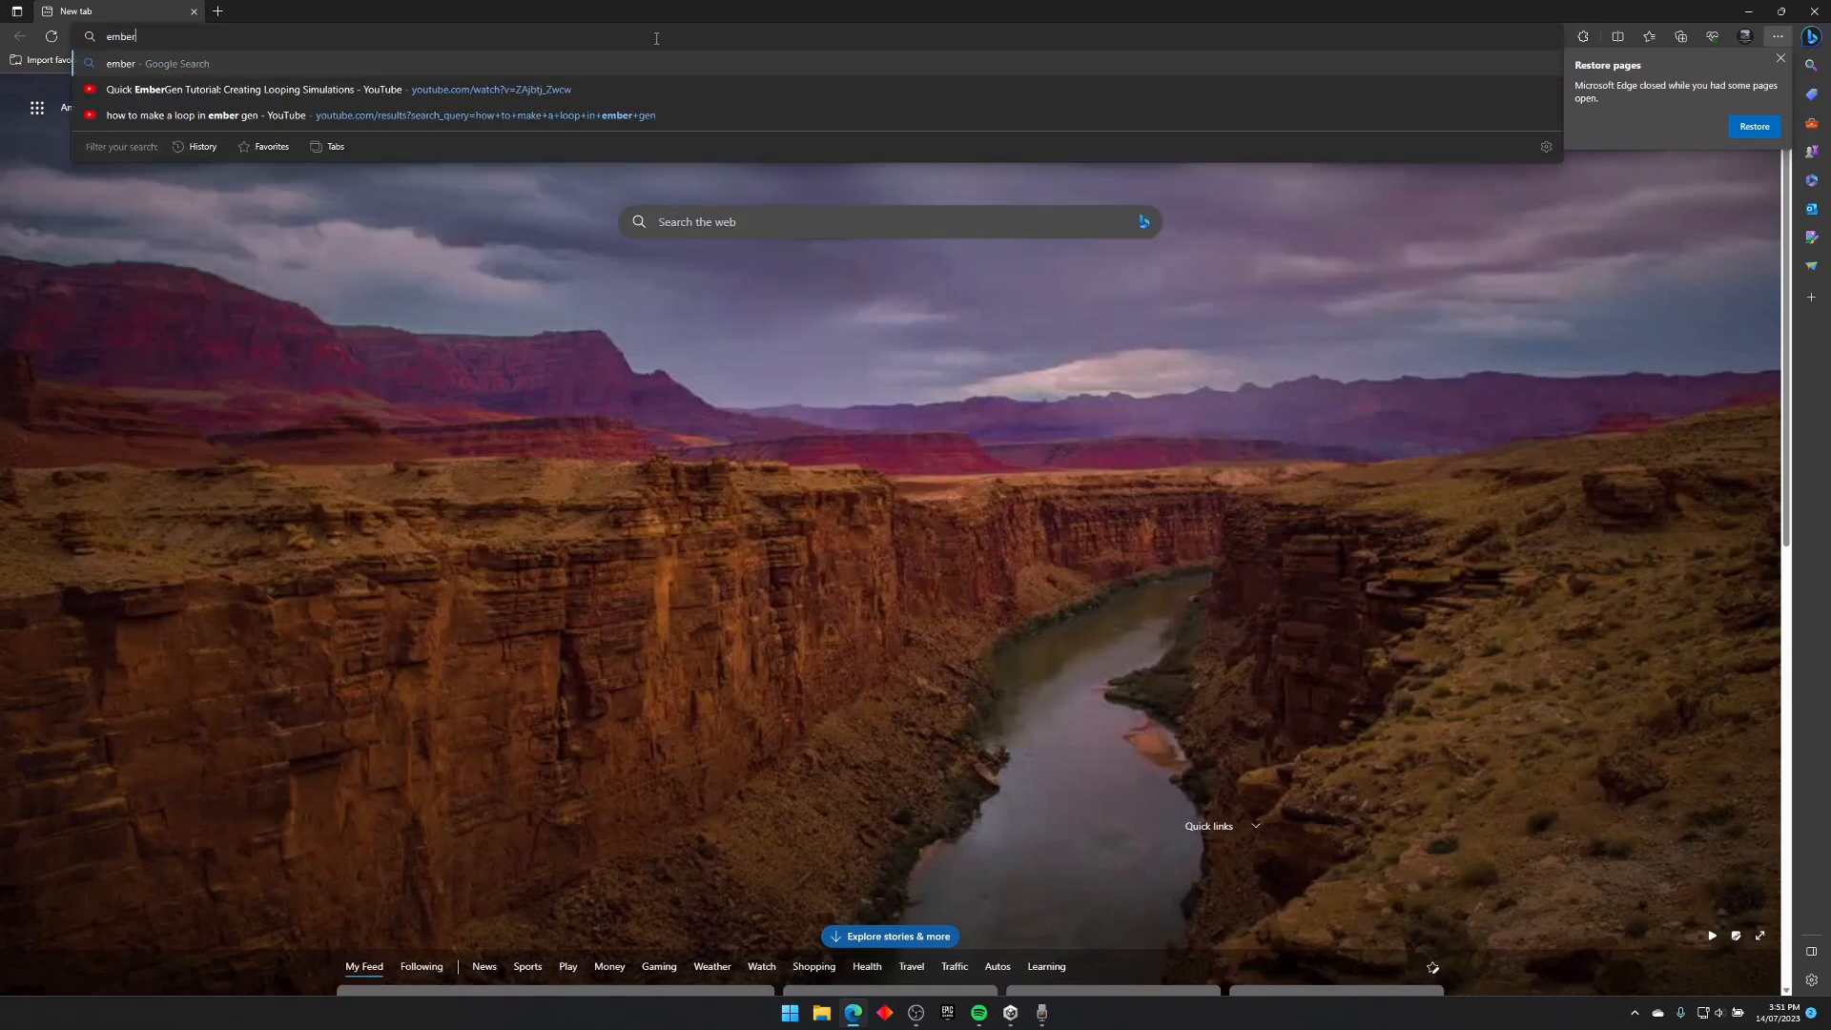
key("Return")
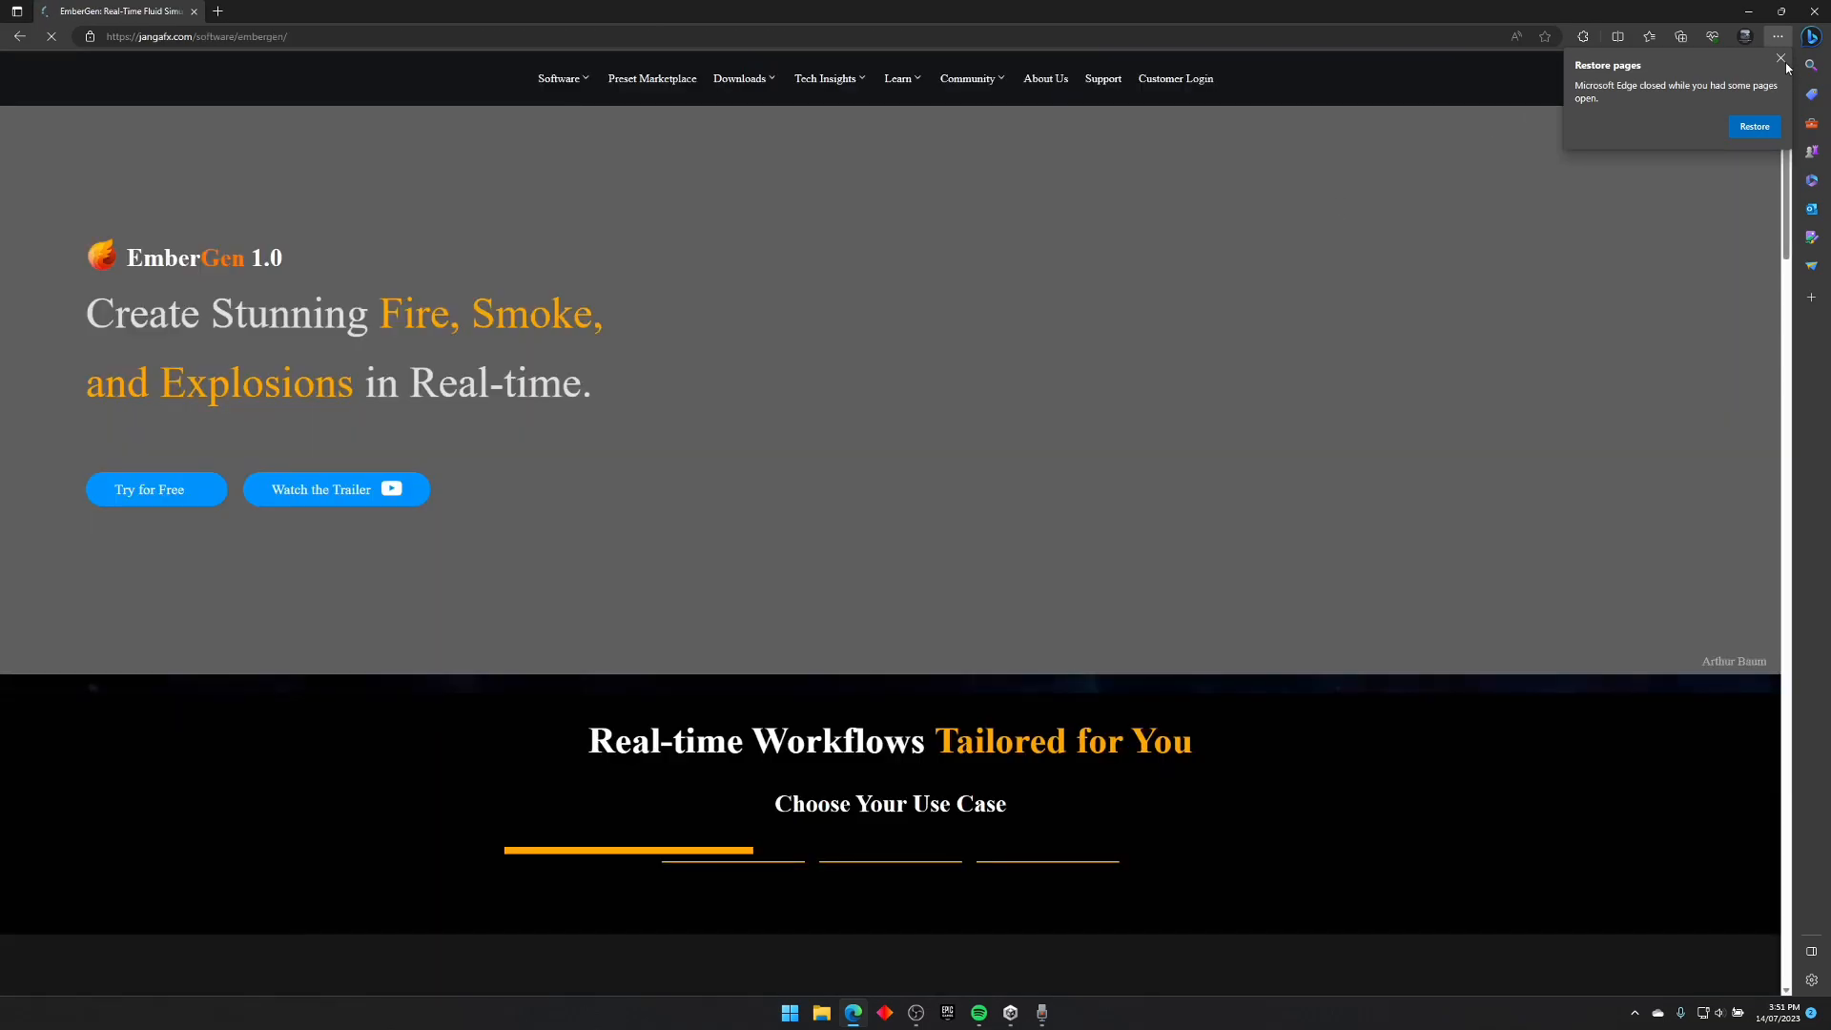
left_click(1782, 60)
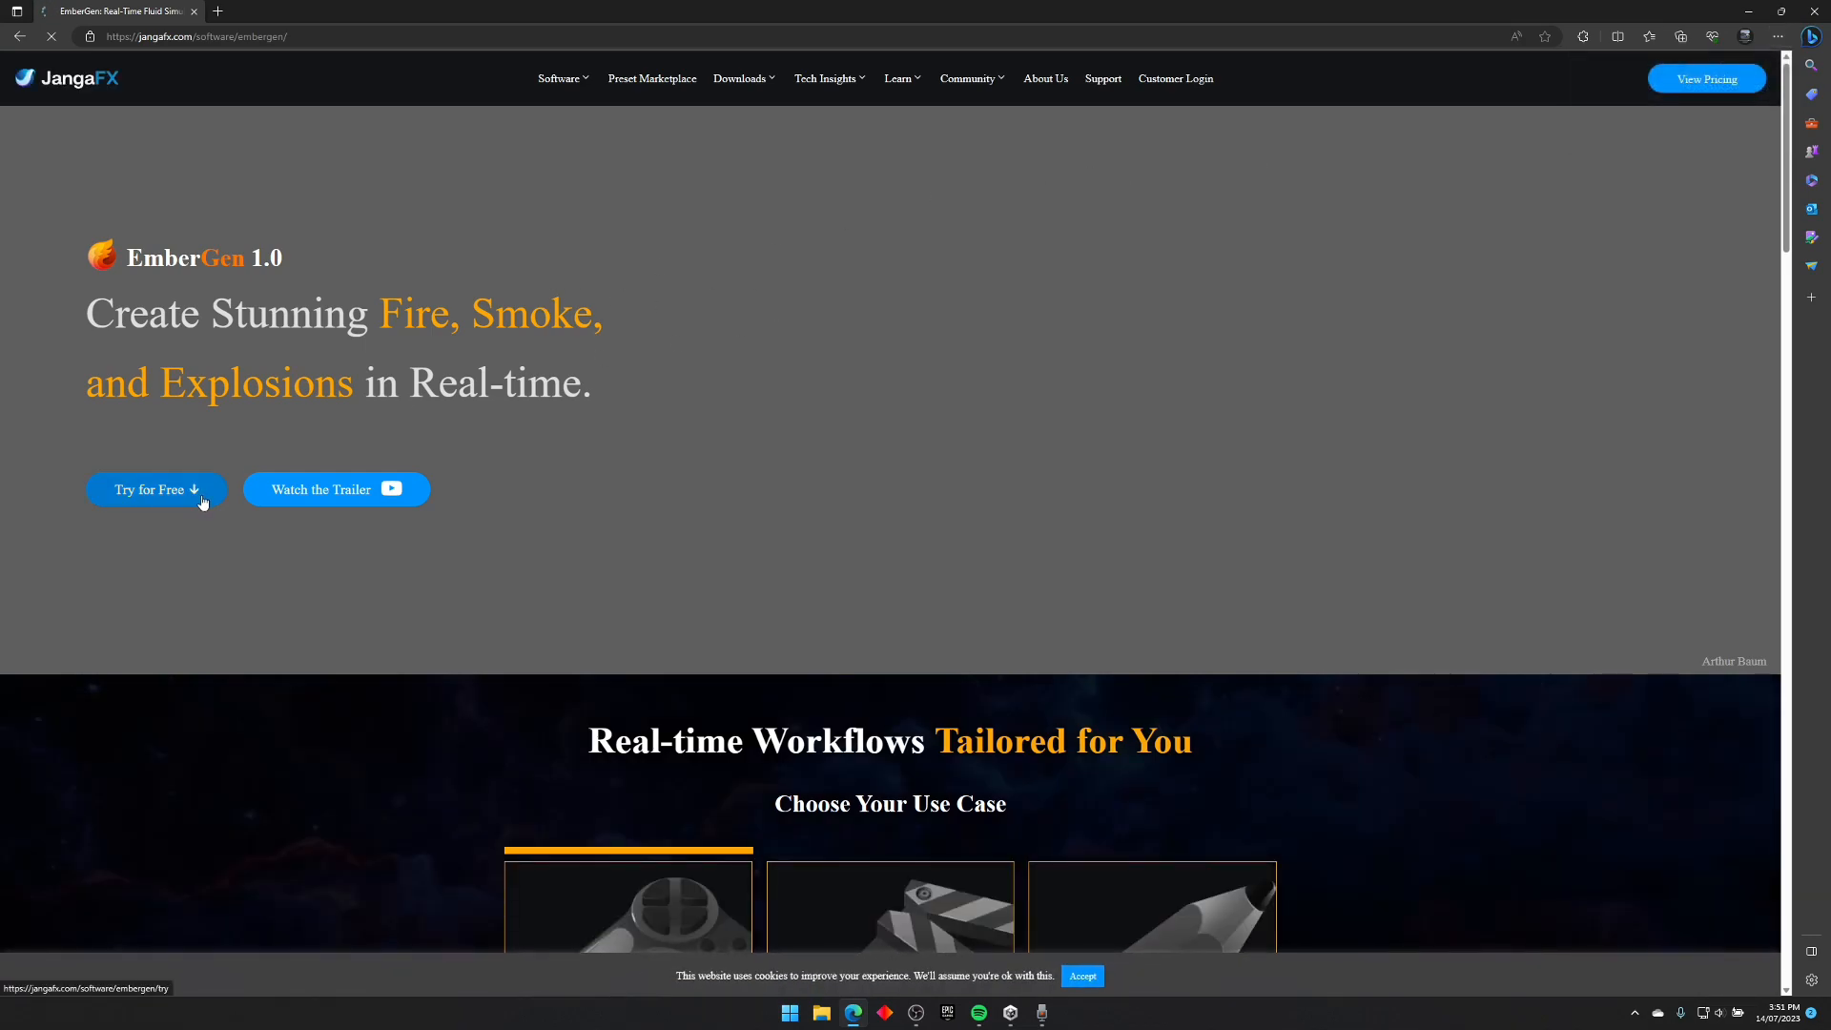
left_click(1815, 11)
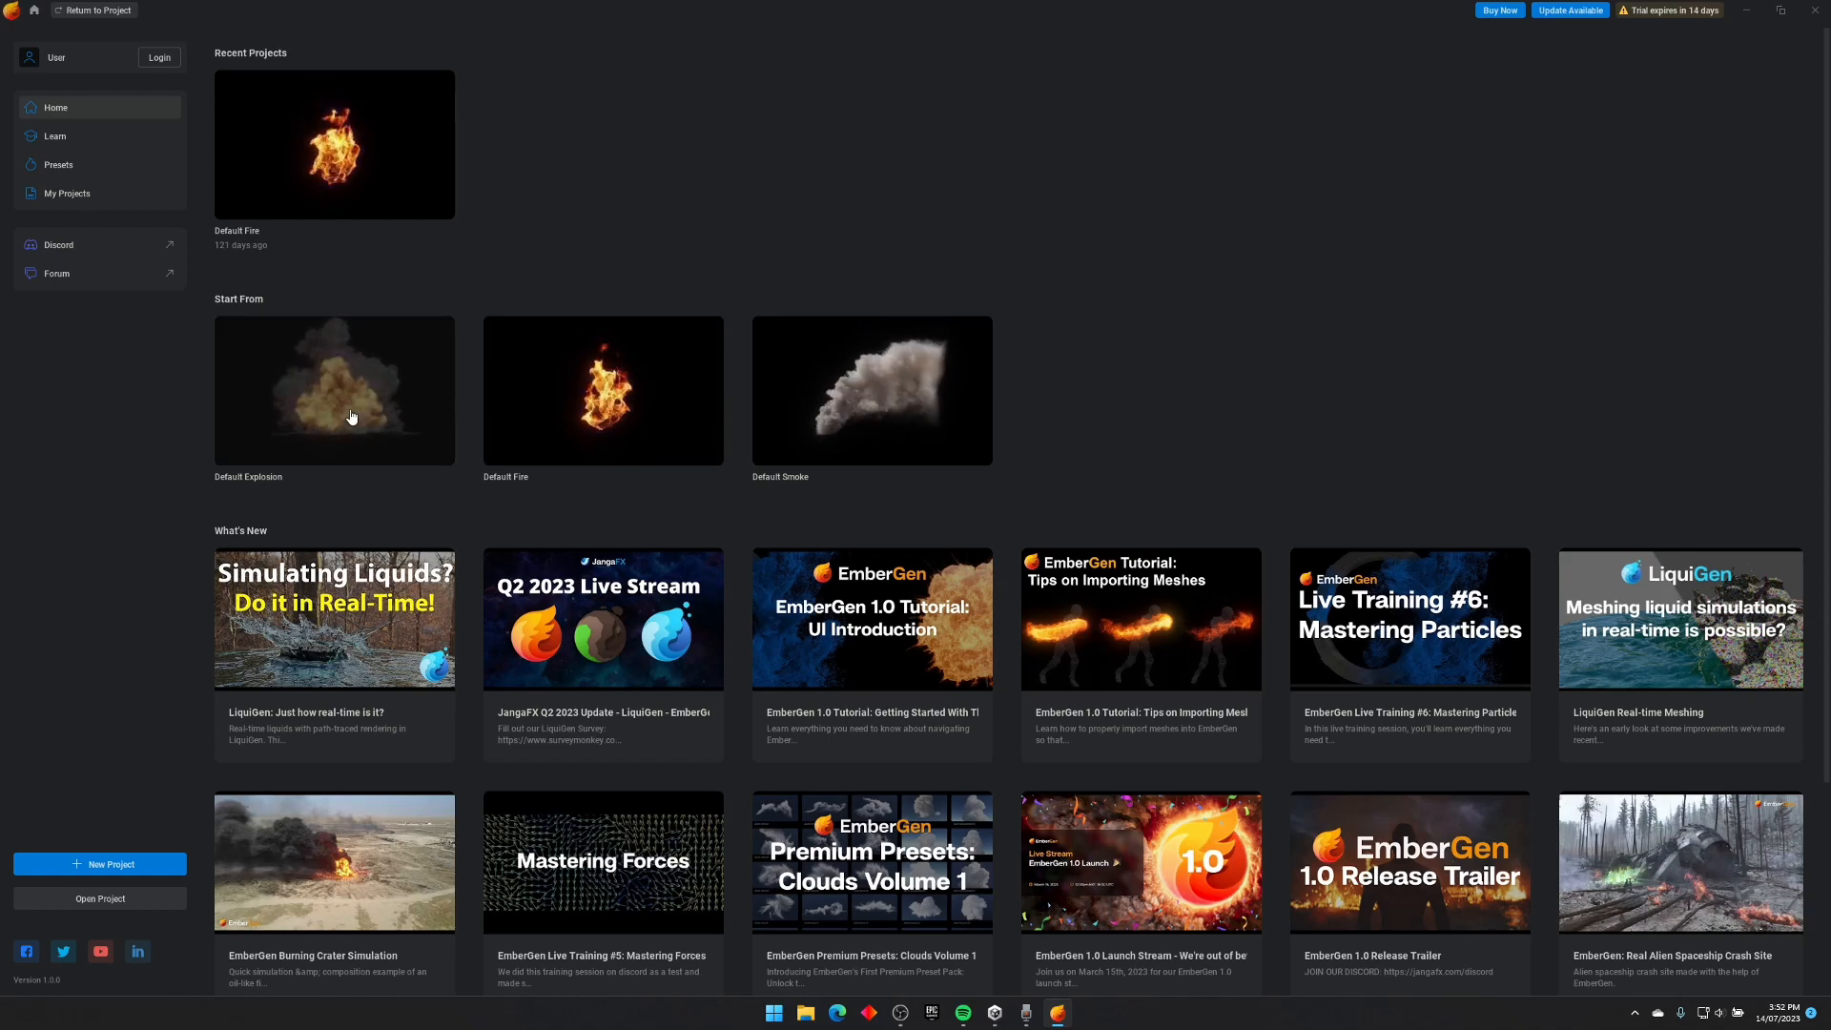
Step: Start a new EmberGen project from the Default Fire template
scroll(965, 424, "down", 2)
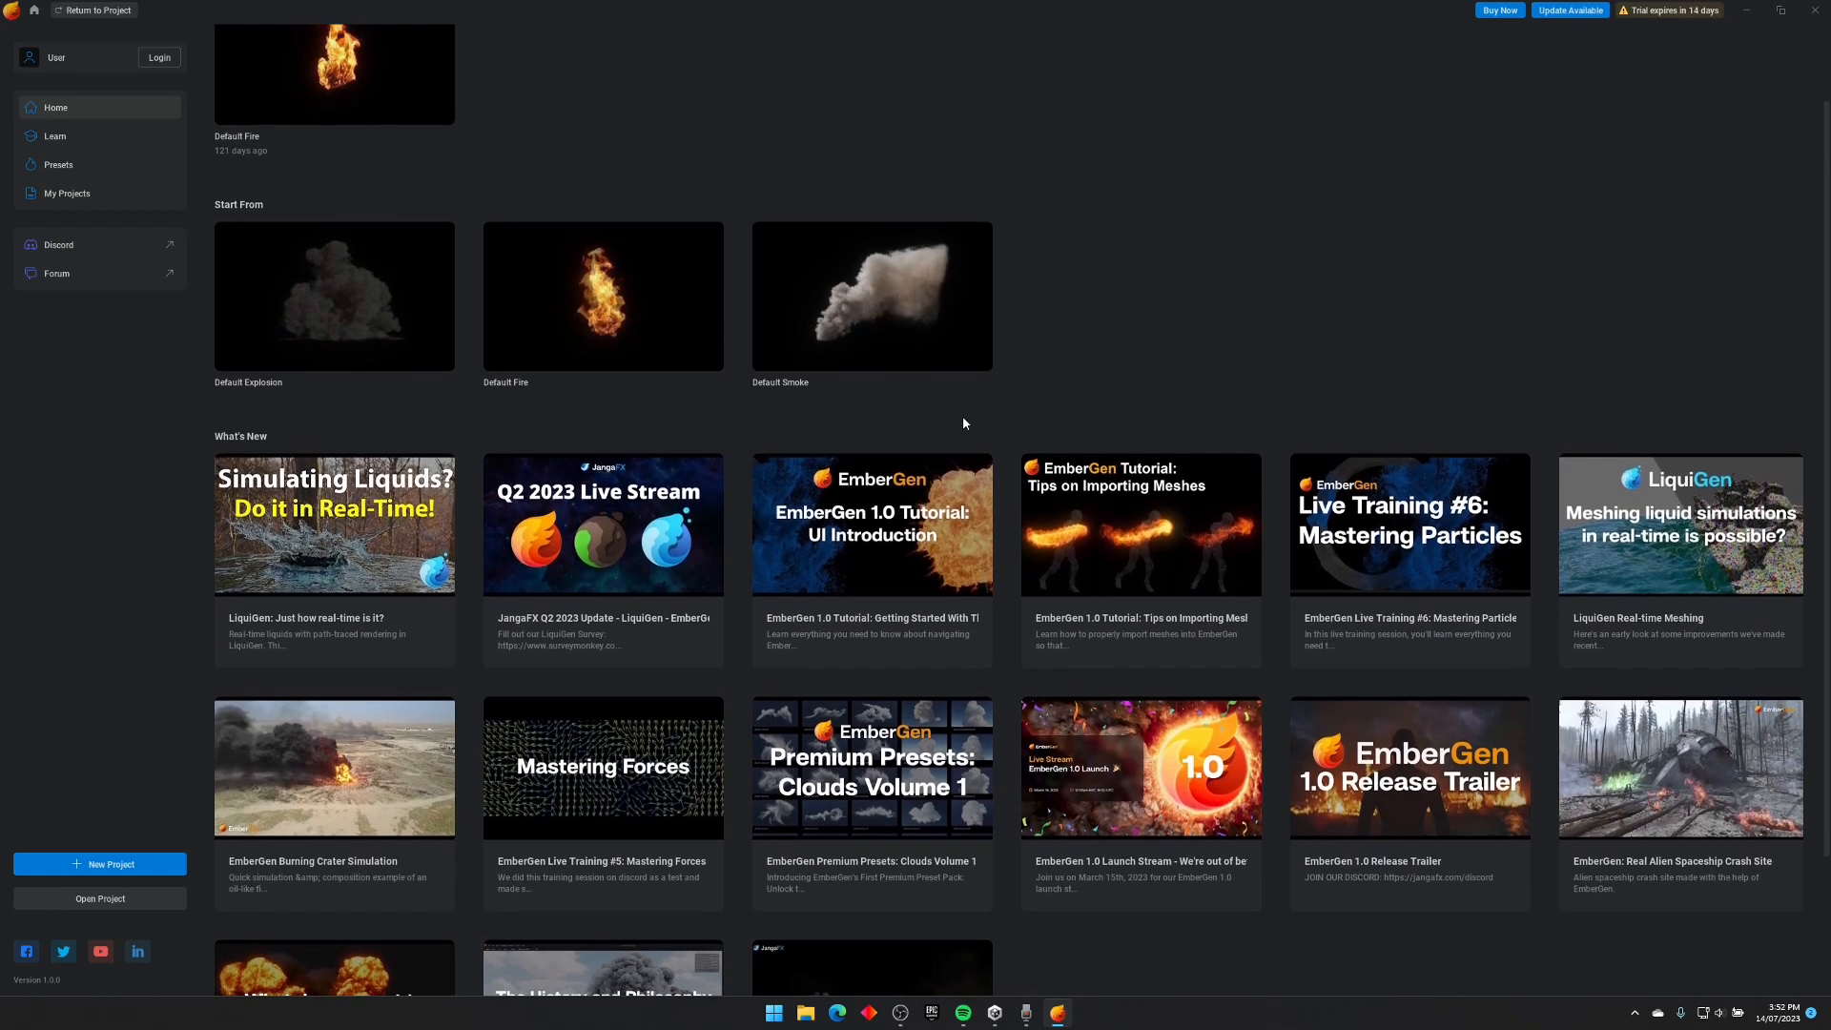
scroll(963, 424, "up", 2)
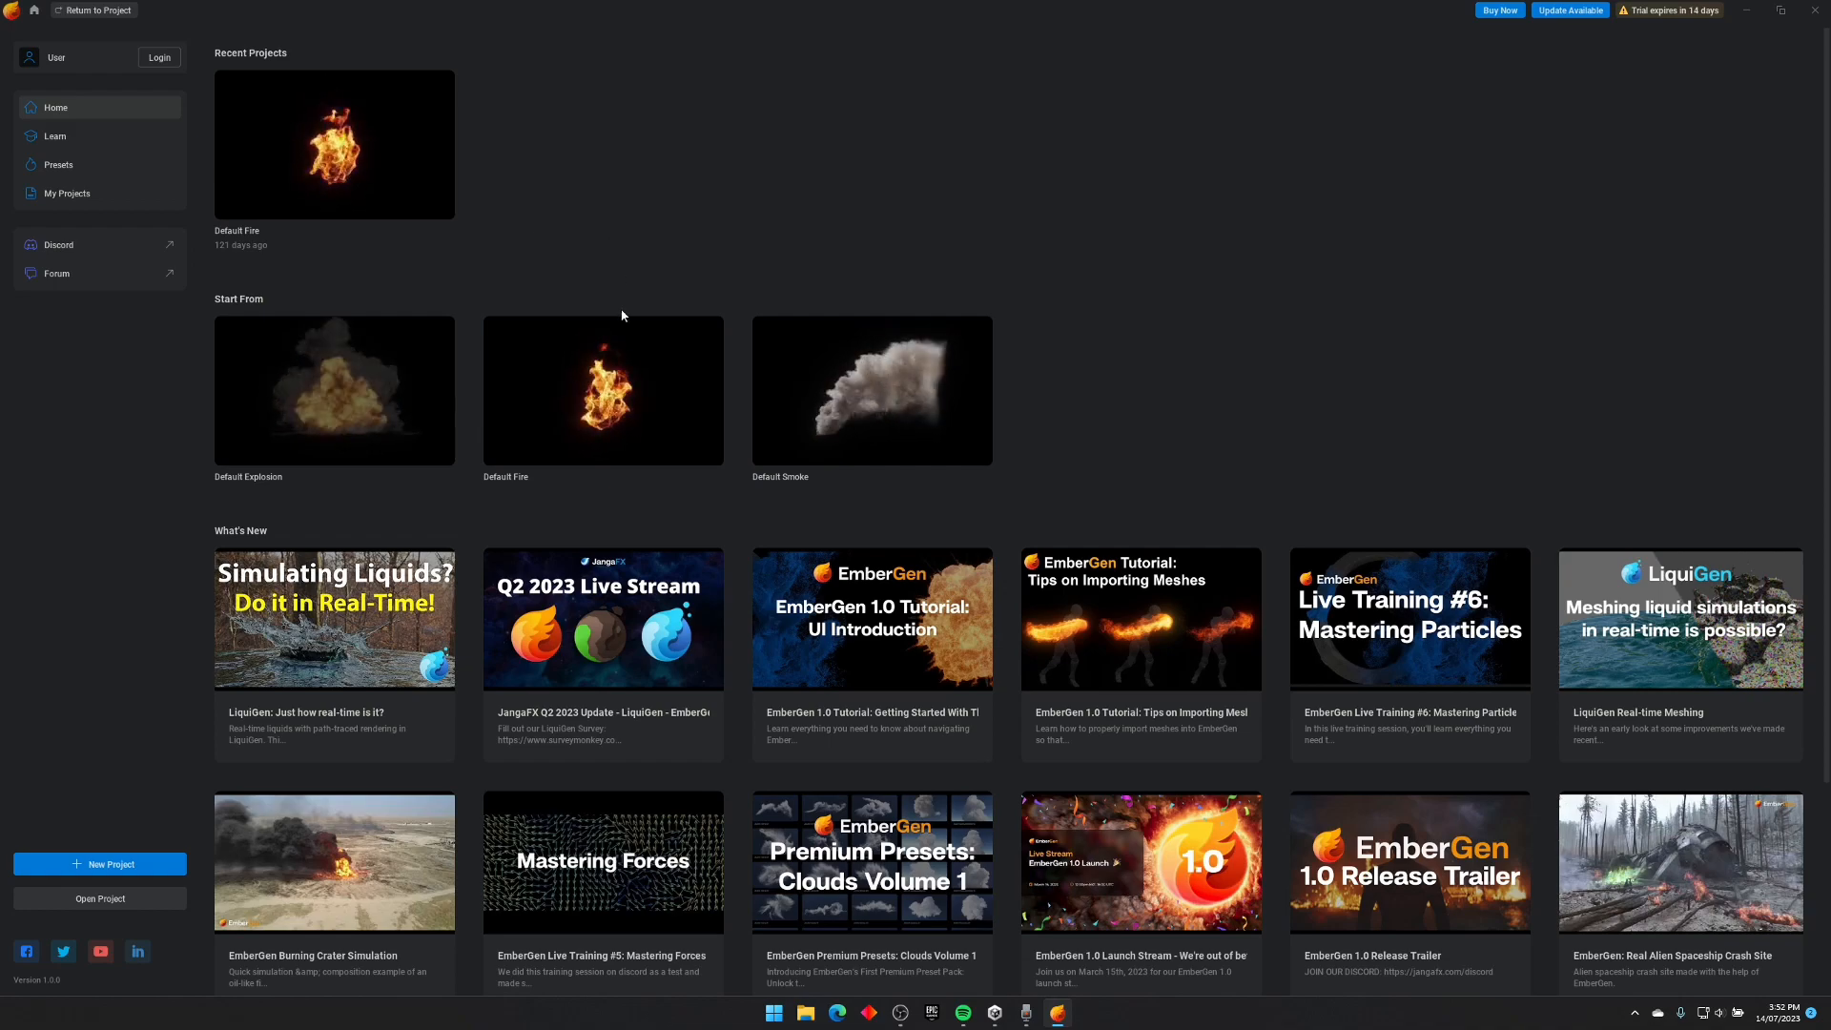
left_click(637, 382)
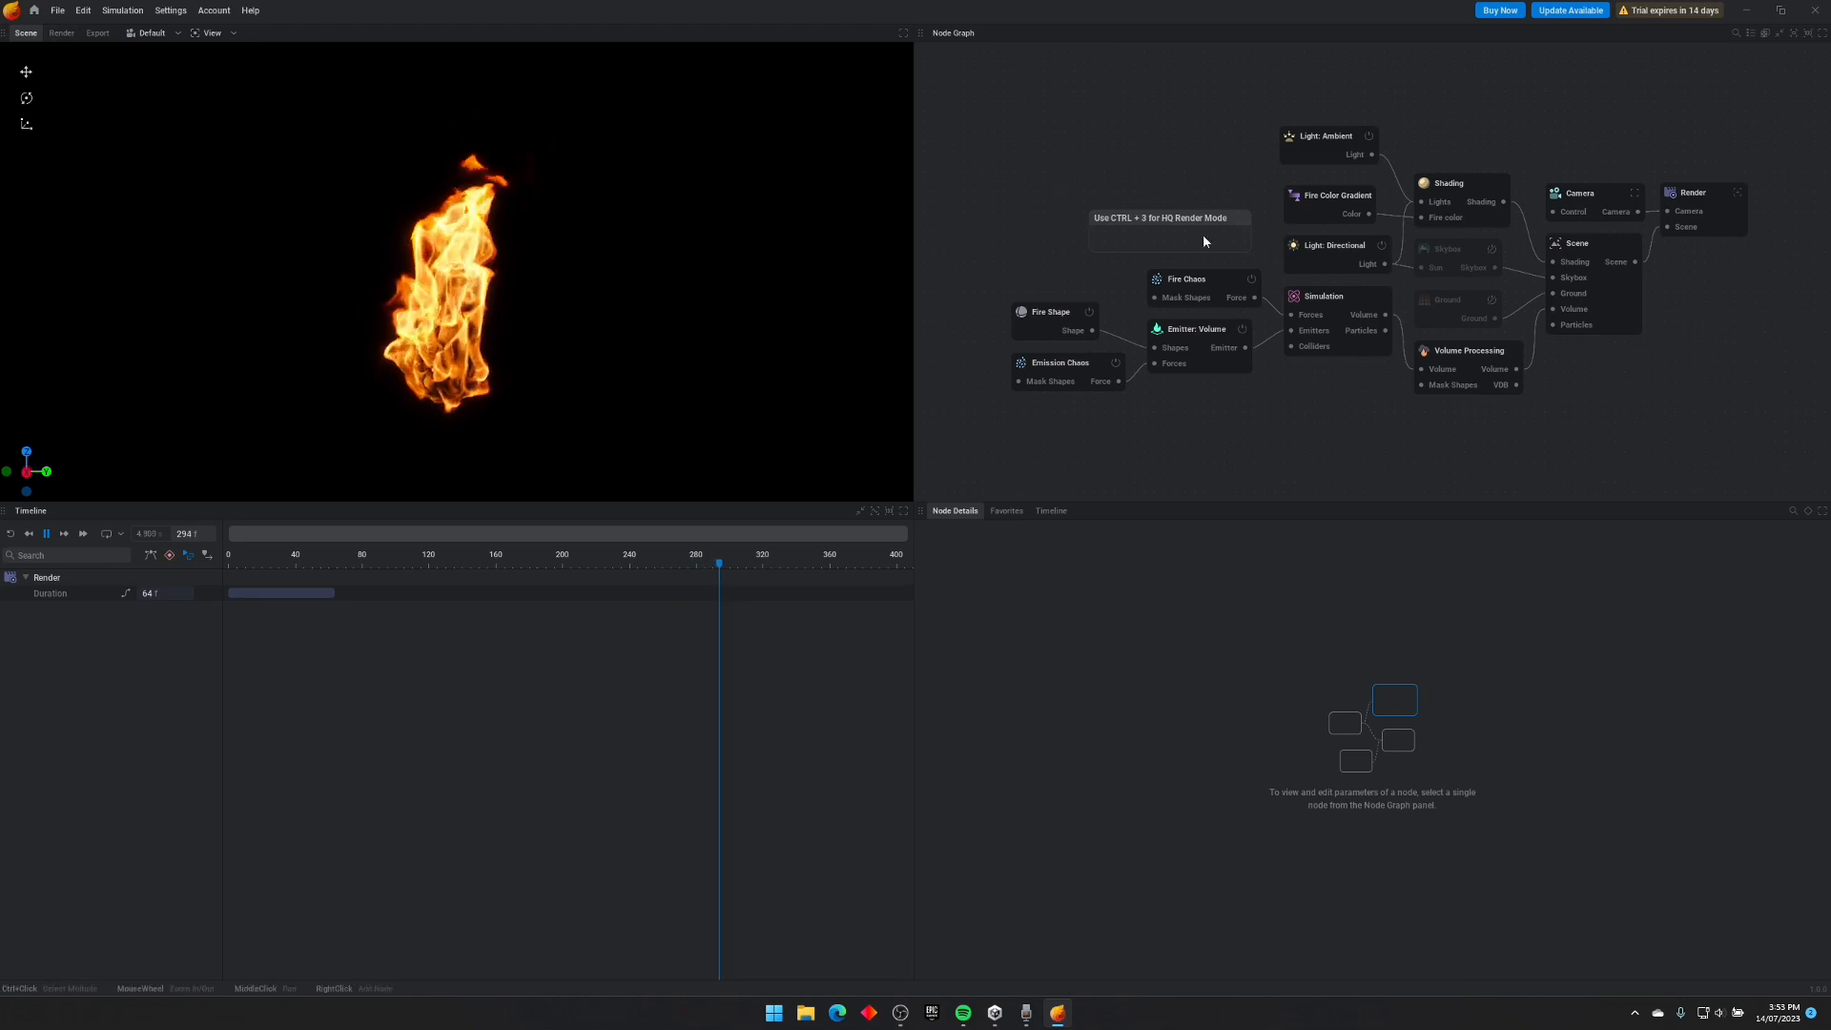
Step: Examine the fire's node graph and the Simulation node's size, simulation and vorticity settings
middle_click_drag(1520, 300, 1387, 278)
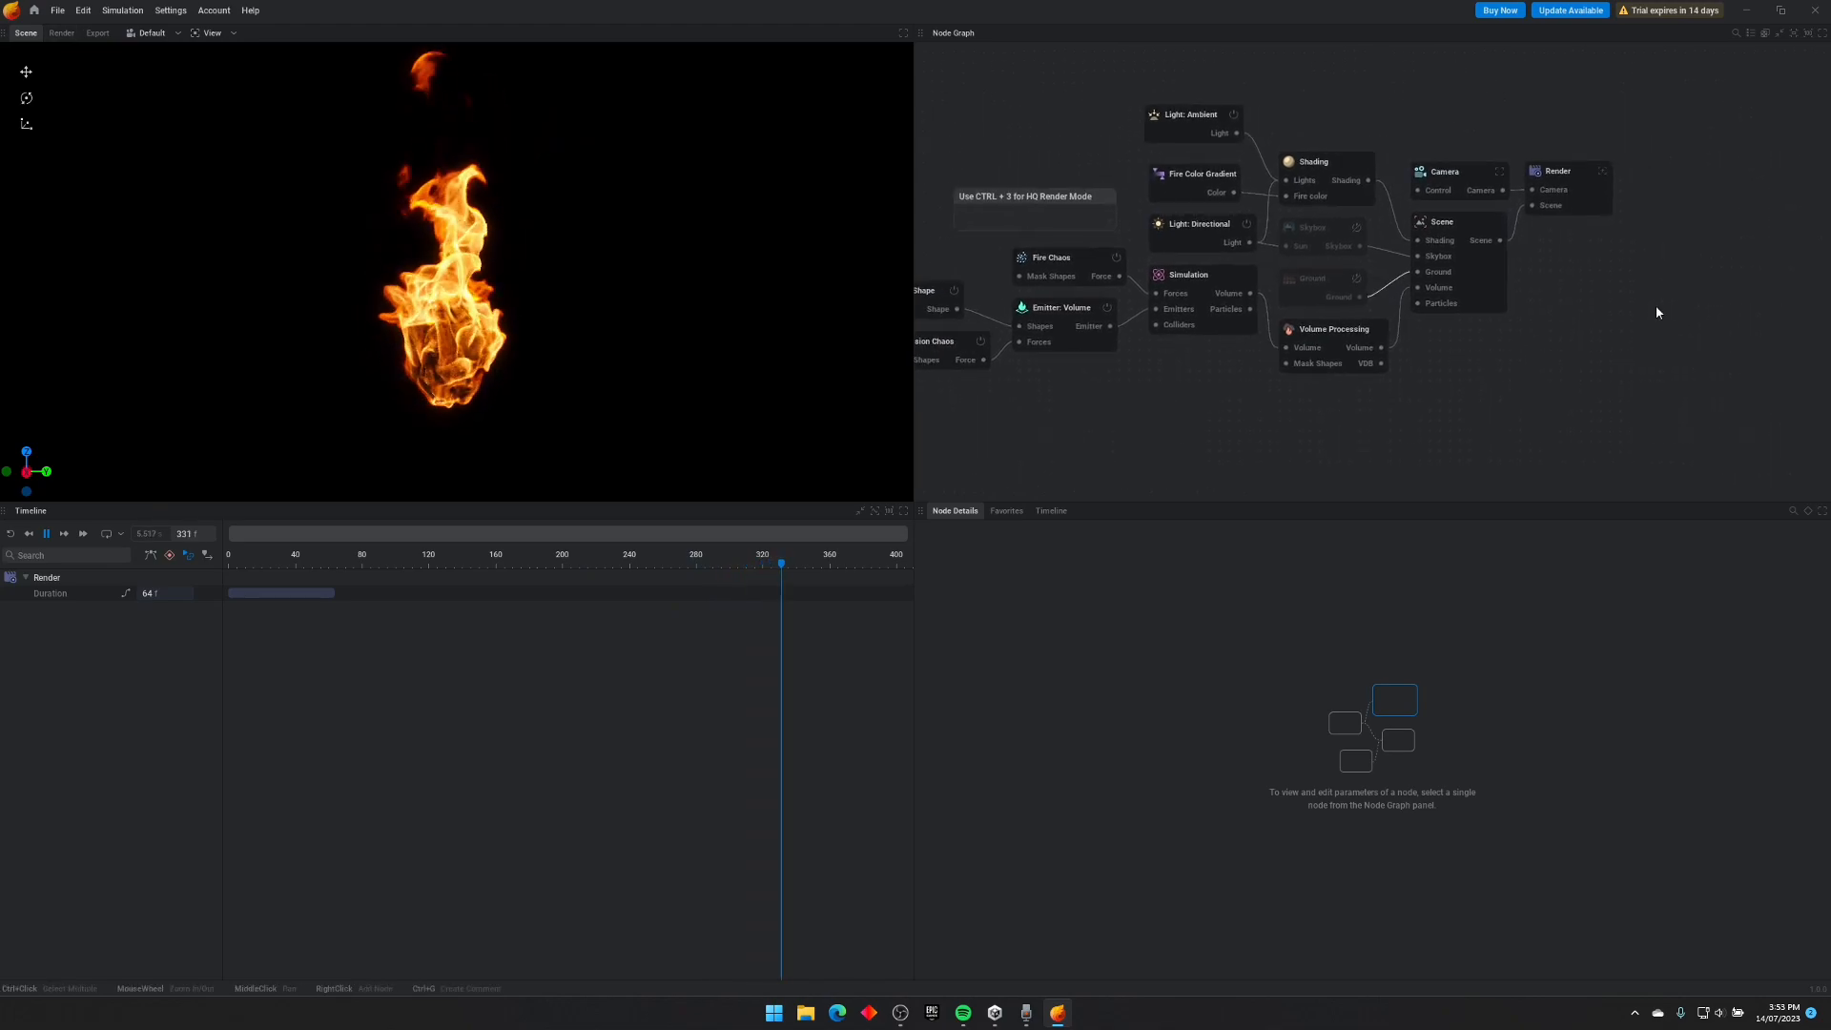
scroll(1627, 305, "up", 3)
scroll(1153, 274, "down", 3)
middle_click_drag(1153, 274, 1343, 303)
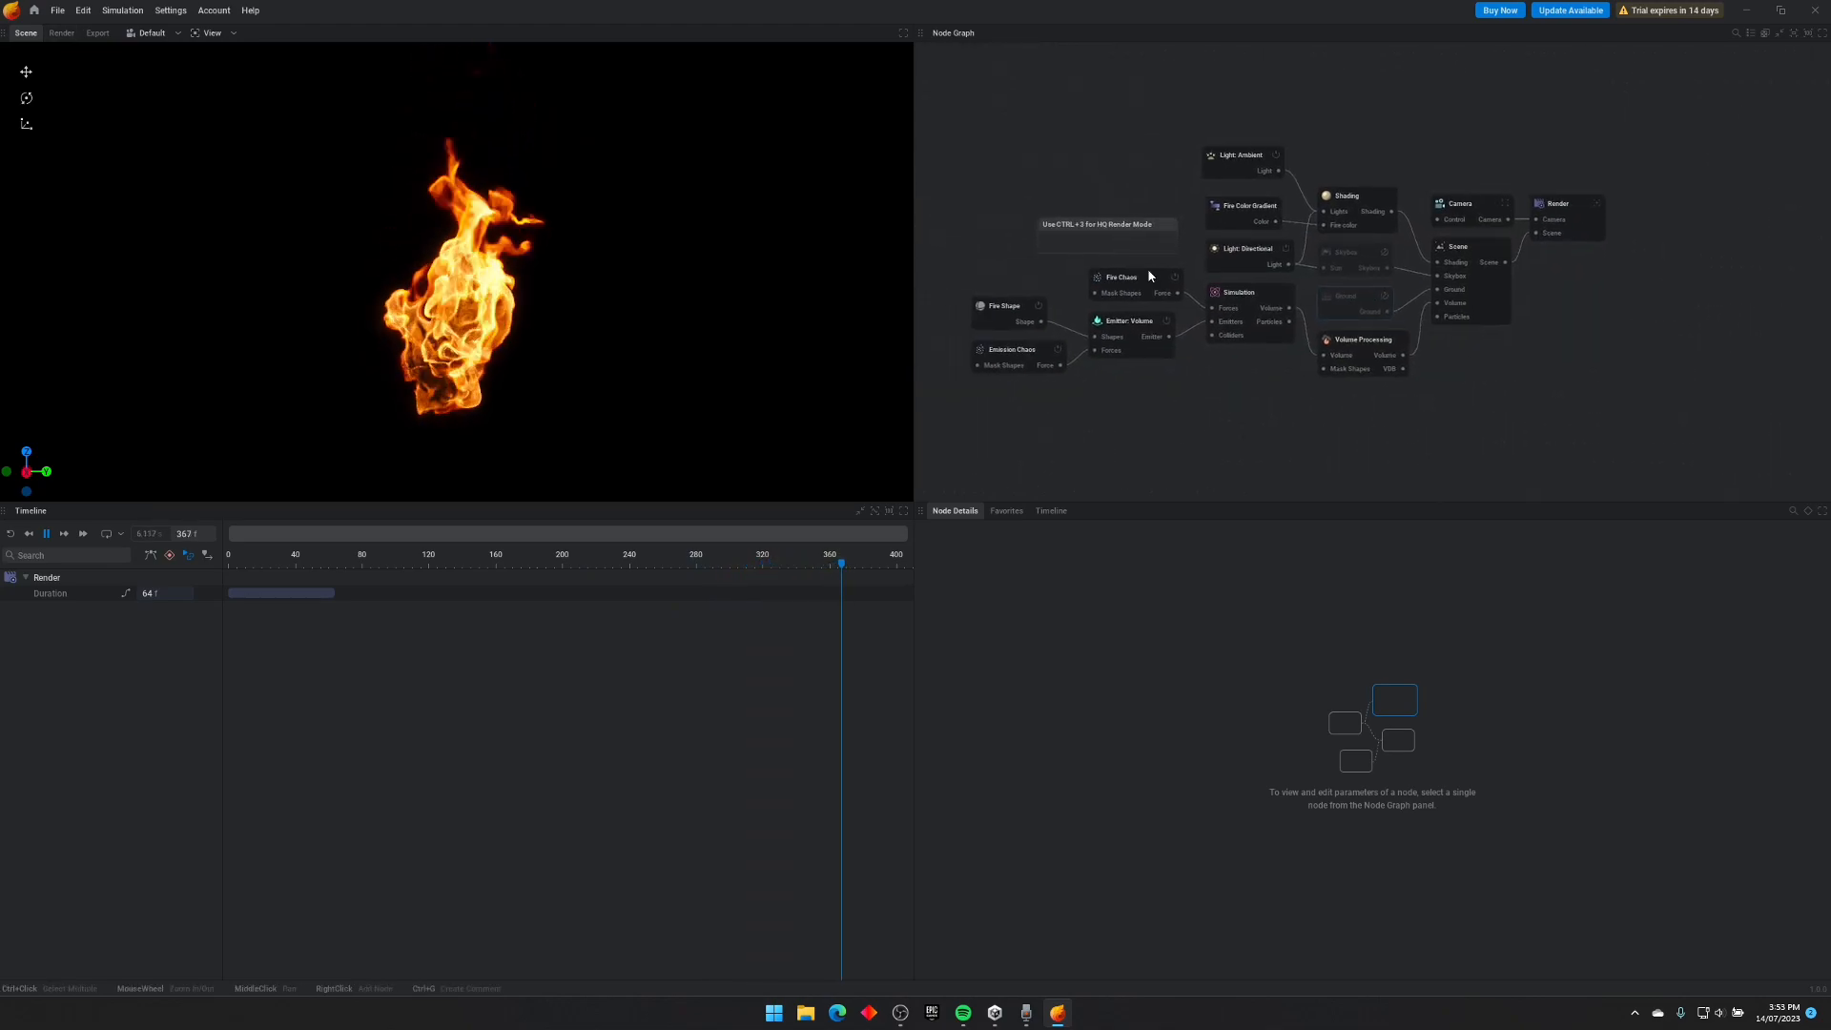
left_click(1234, 295)
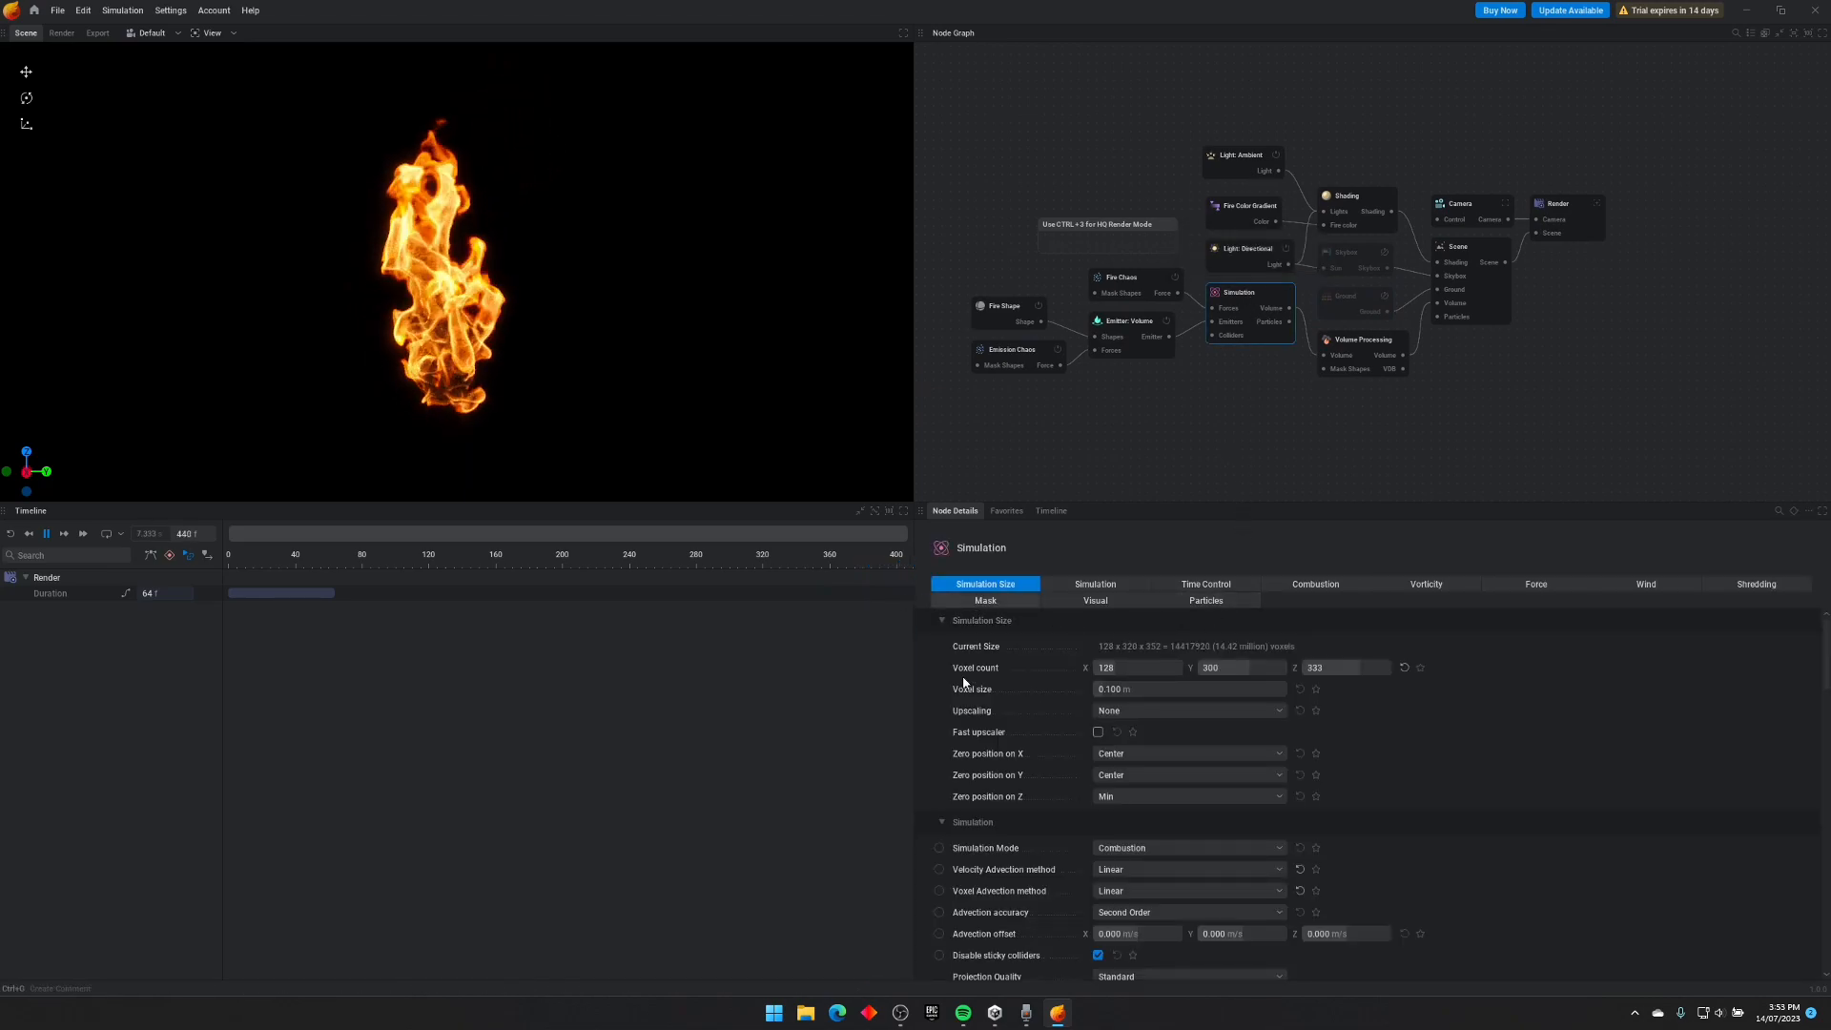
scroll(1182, 732, "down", 2)
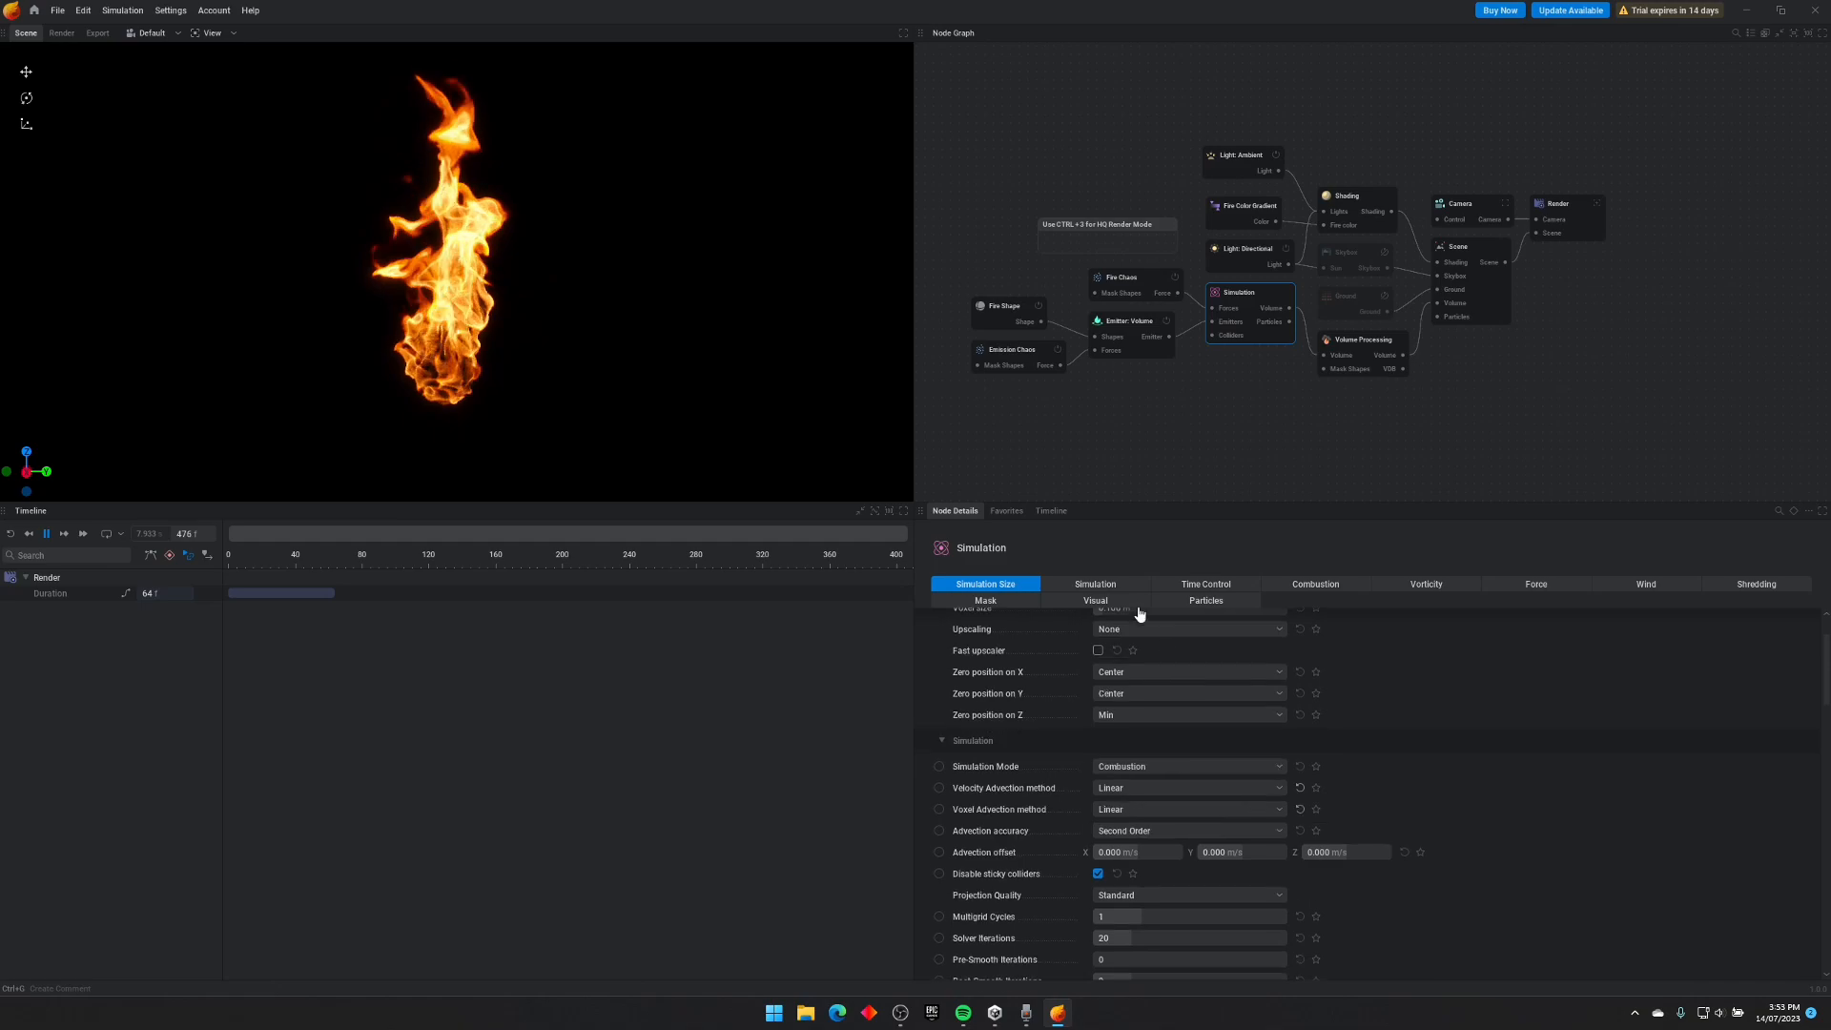
left_click(1126, 588)
left_click(1427, 585)
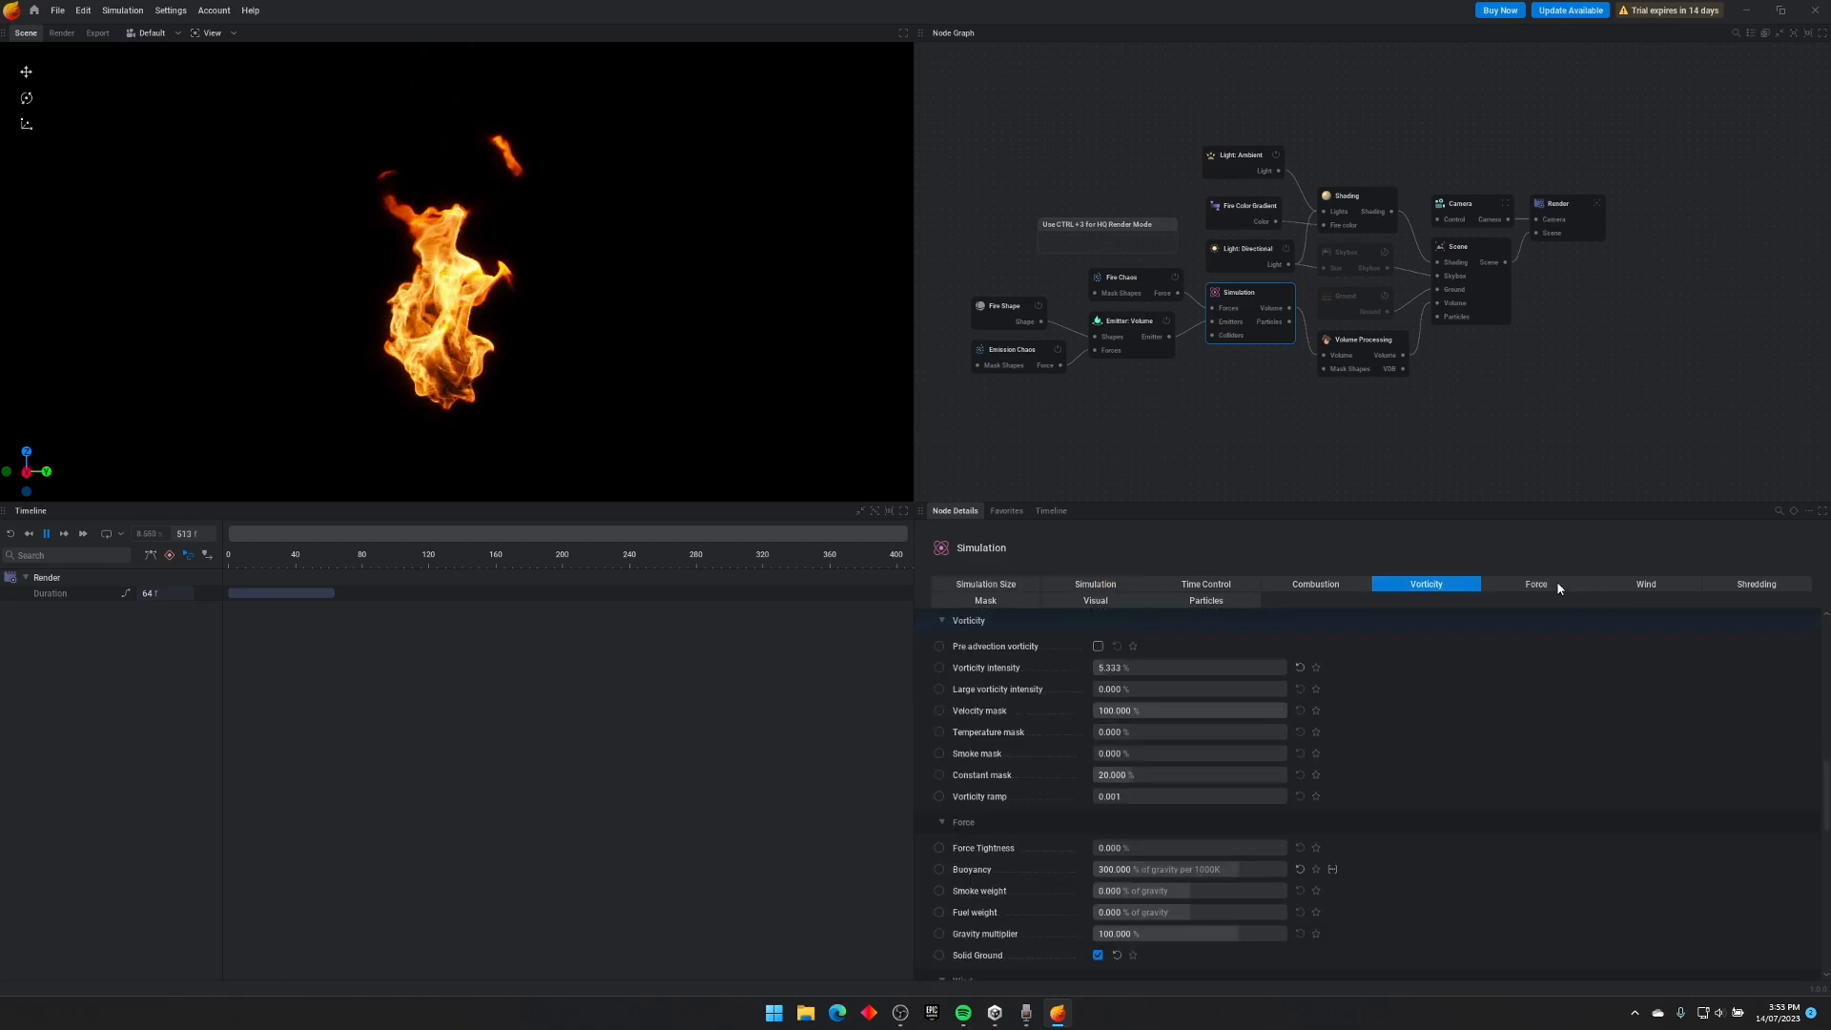
Step: Try Force Tightness values up to about 96% on the Simulation node, and restore it to 0%
left_click(1547, 586)
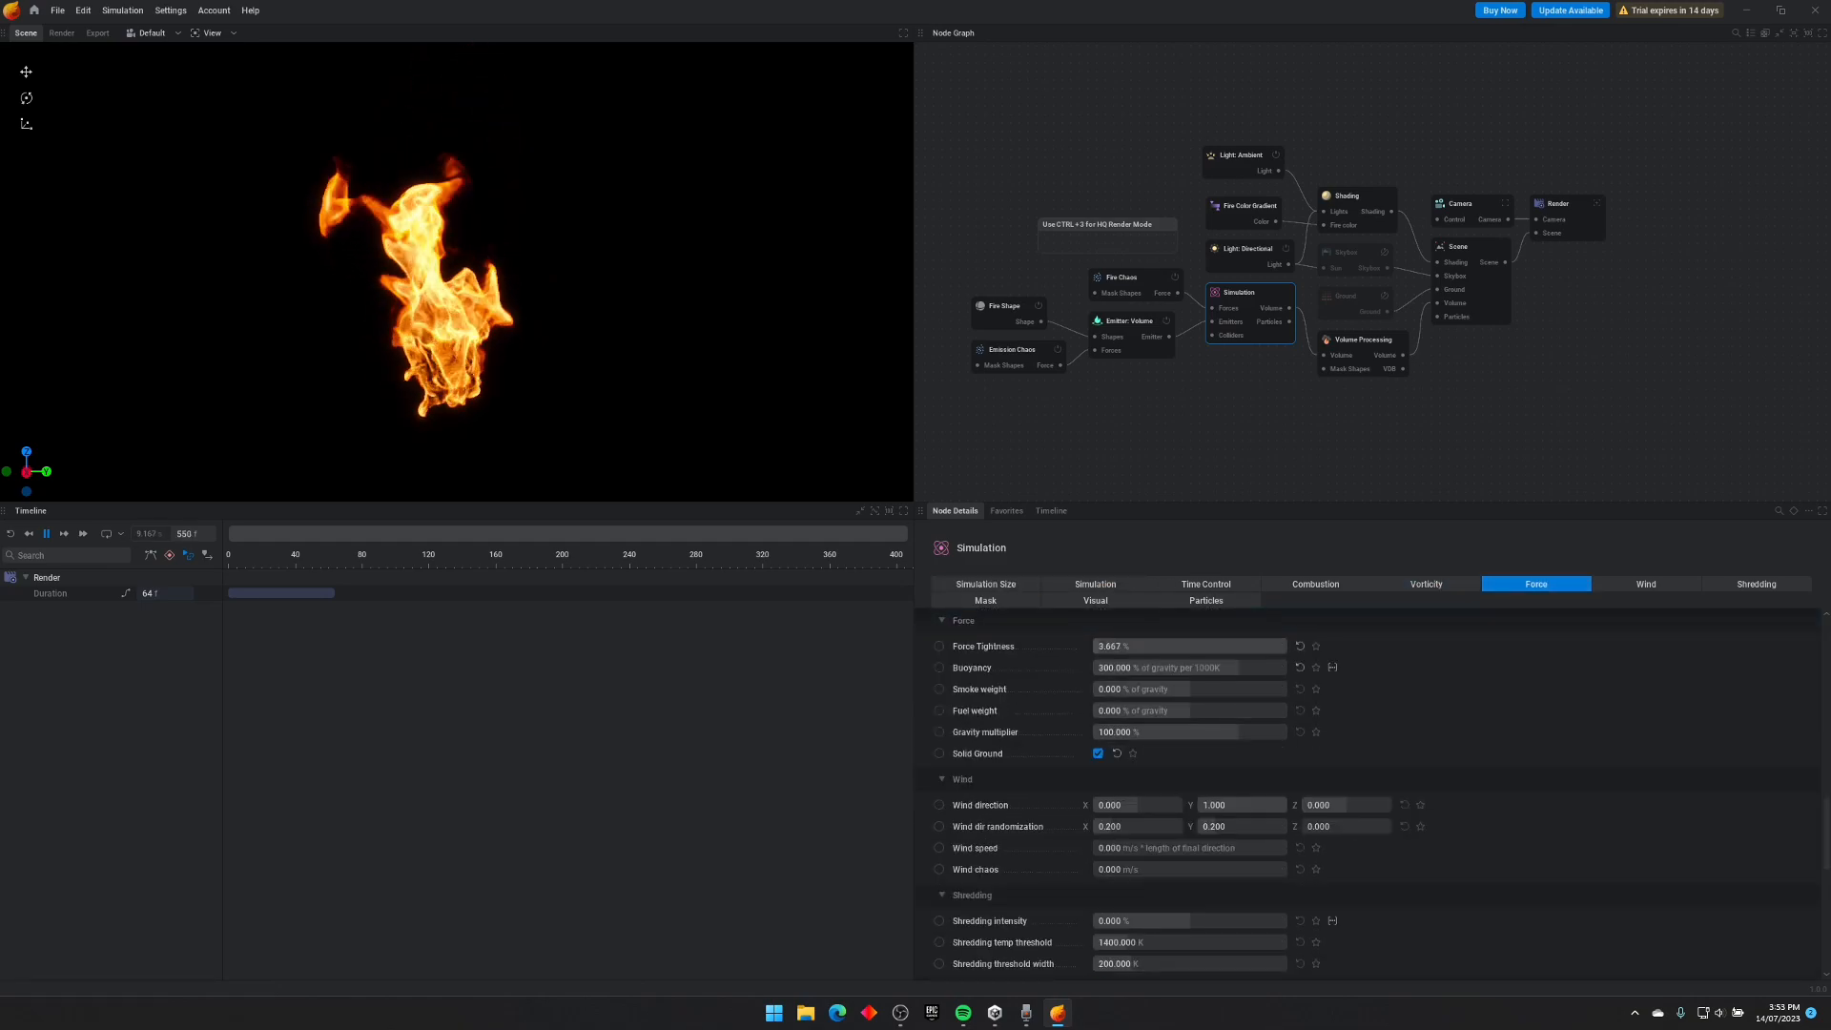
left_click_drag(1130, 647, 1152, 646)
scroll(1153, 646, "up", 1)
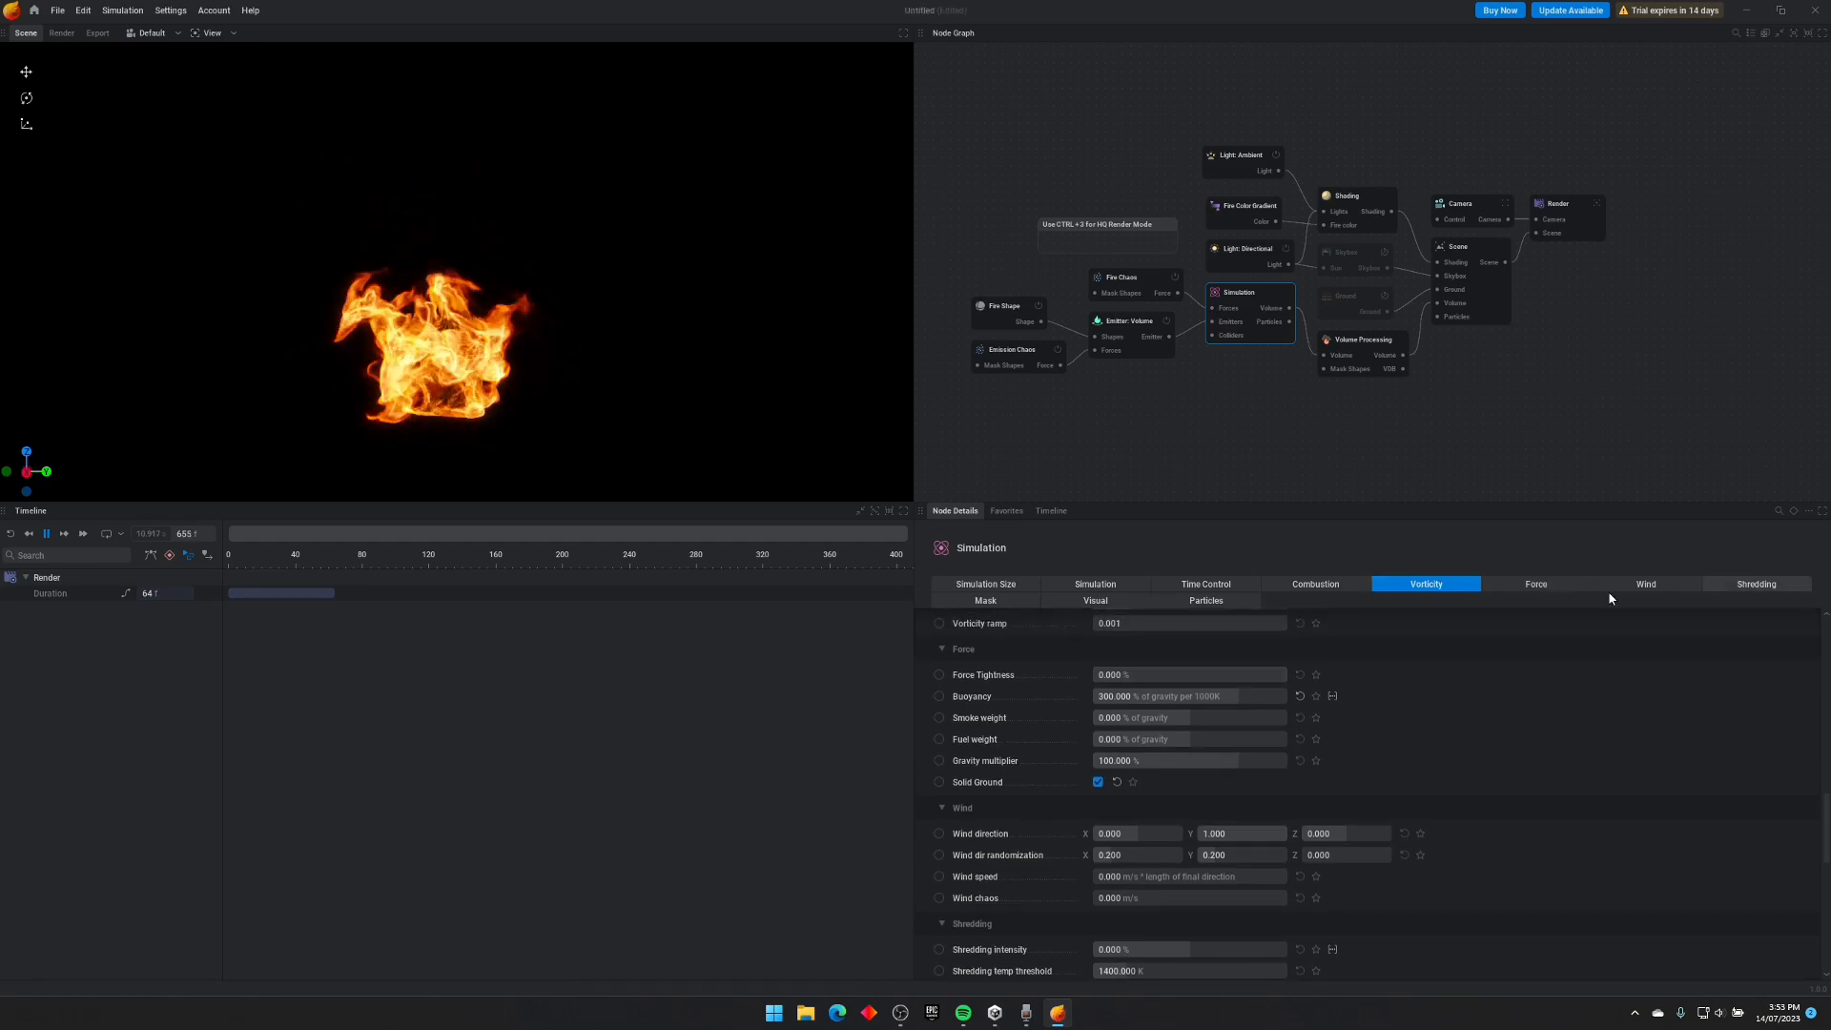
left_click(1533, 583)
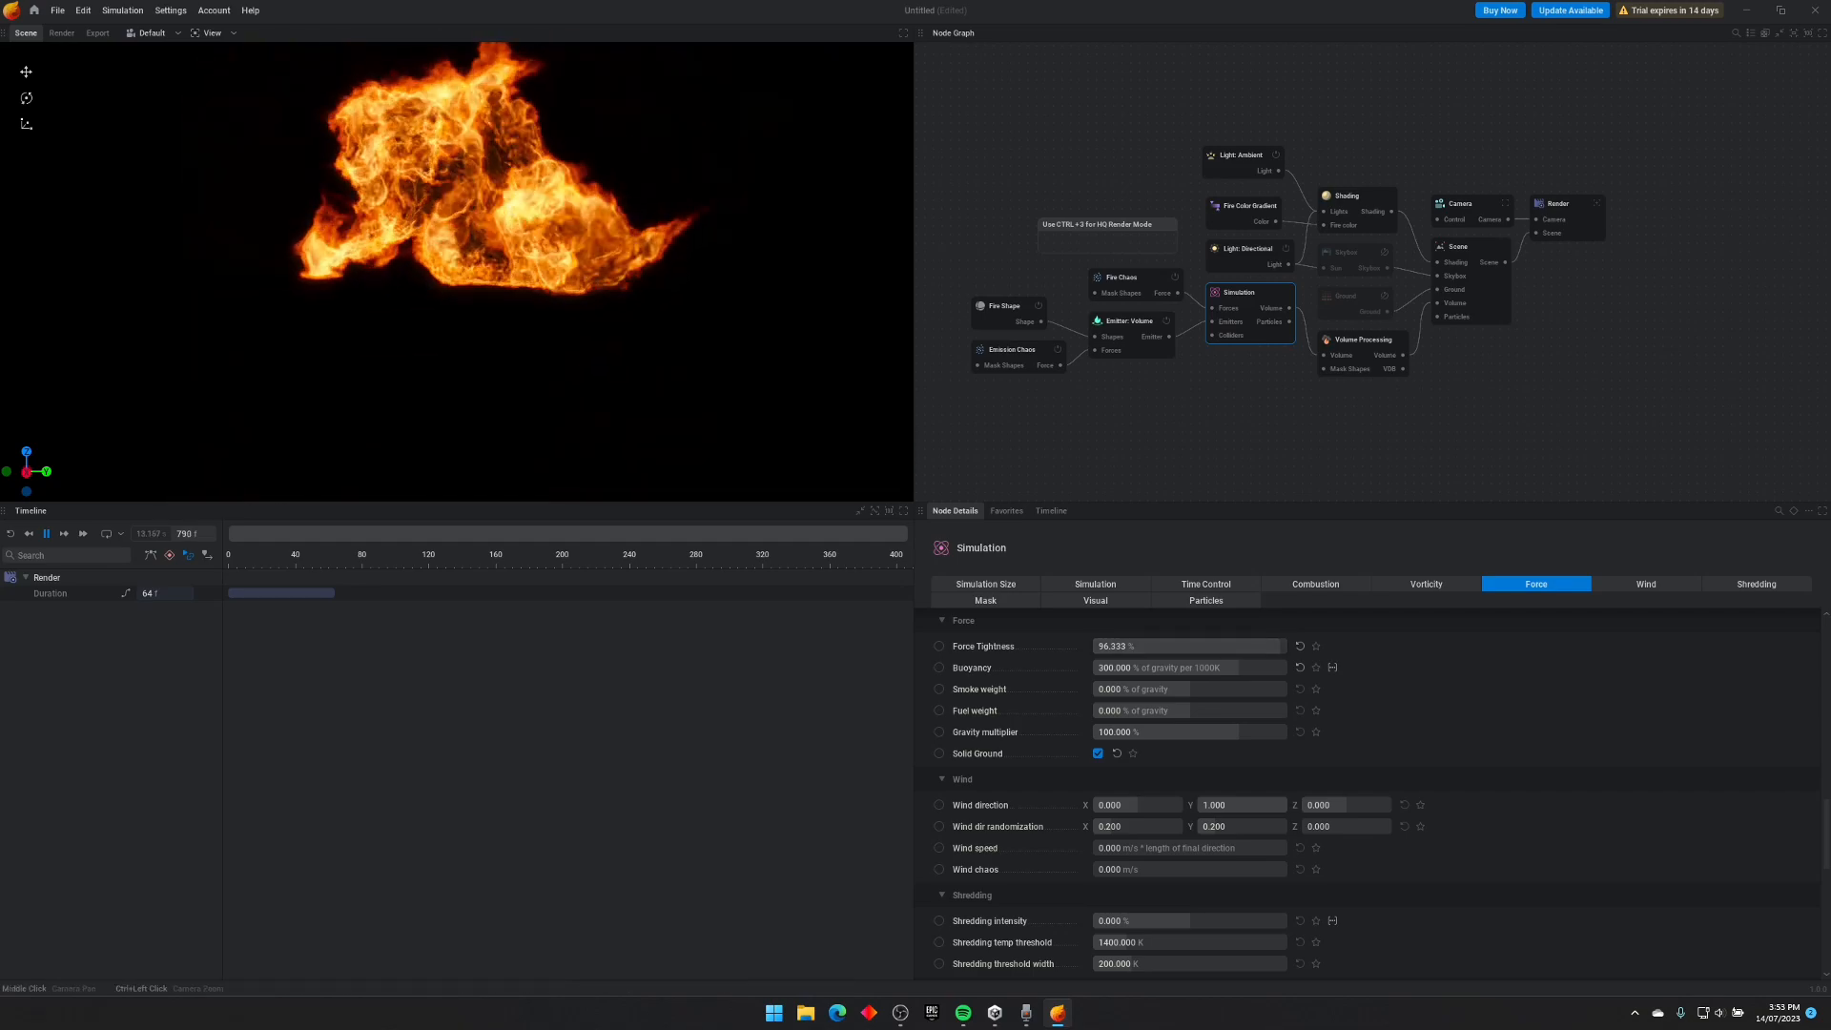
left_click(1431, 586)
left_click(1659, 585)
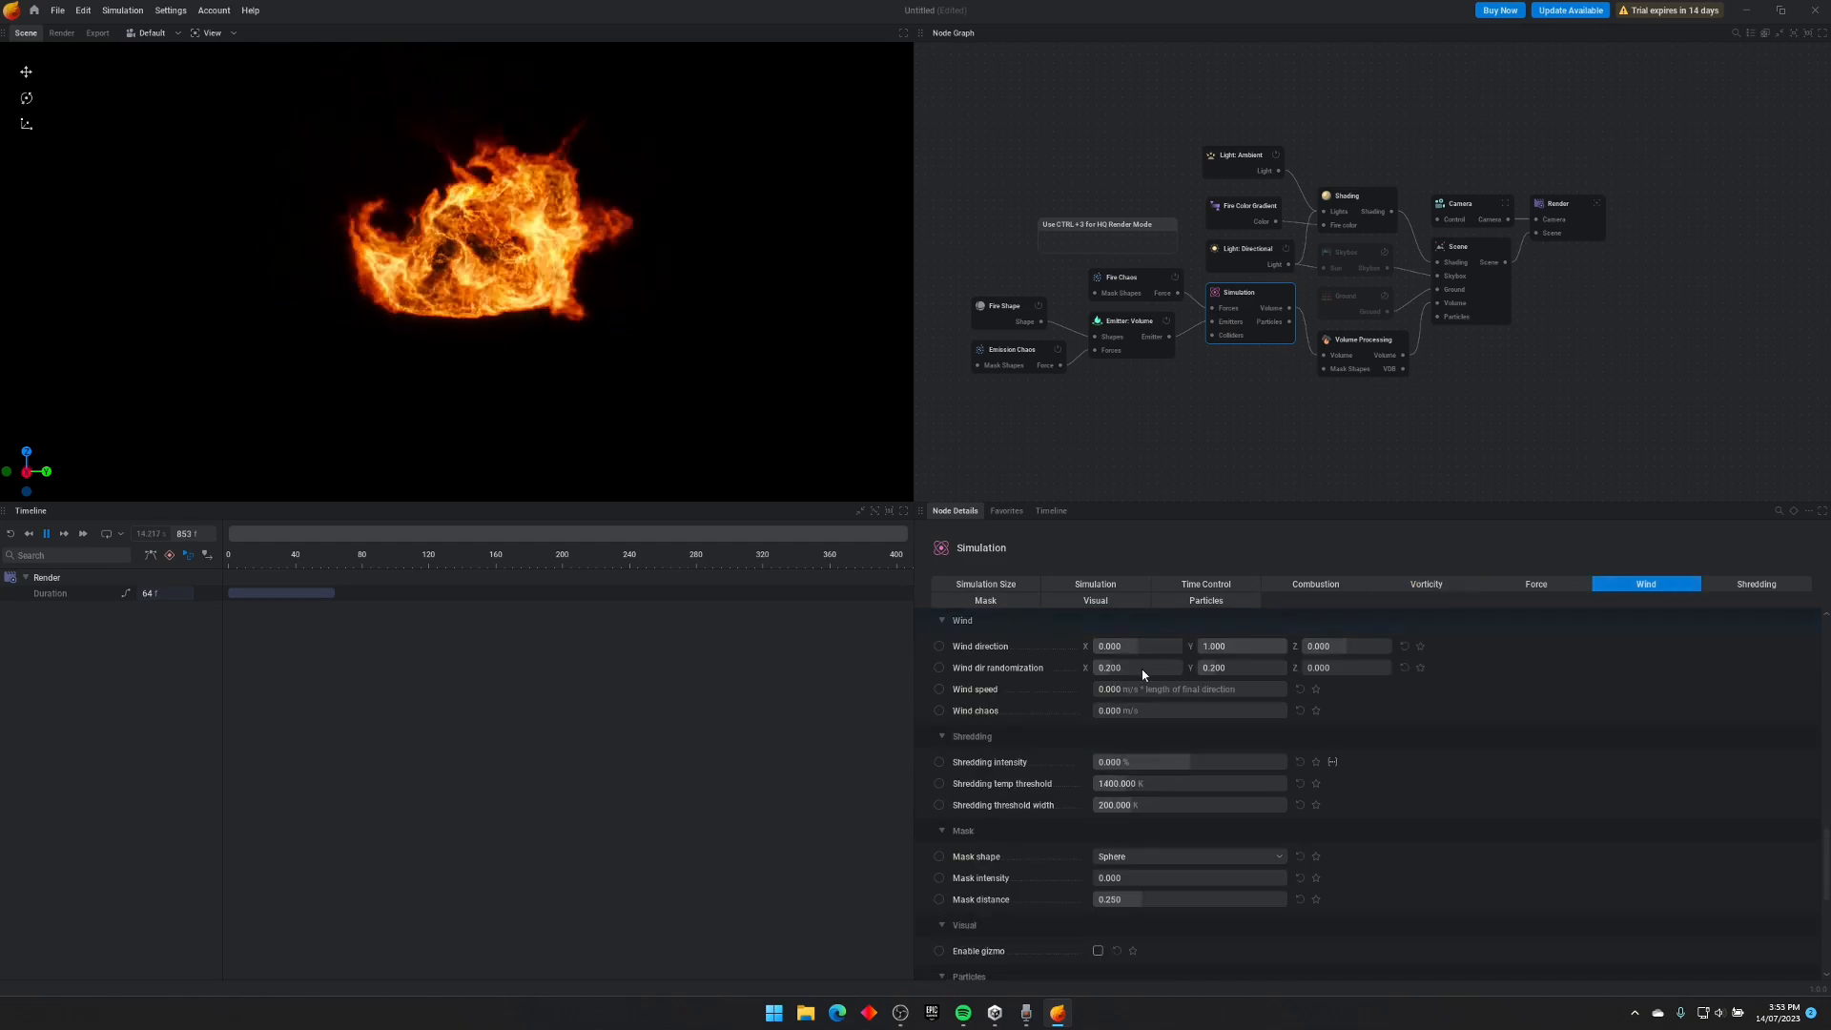
left_click(1559, 586)
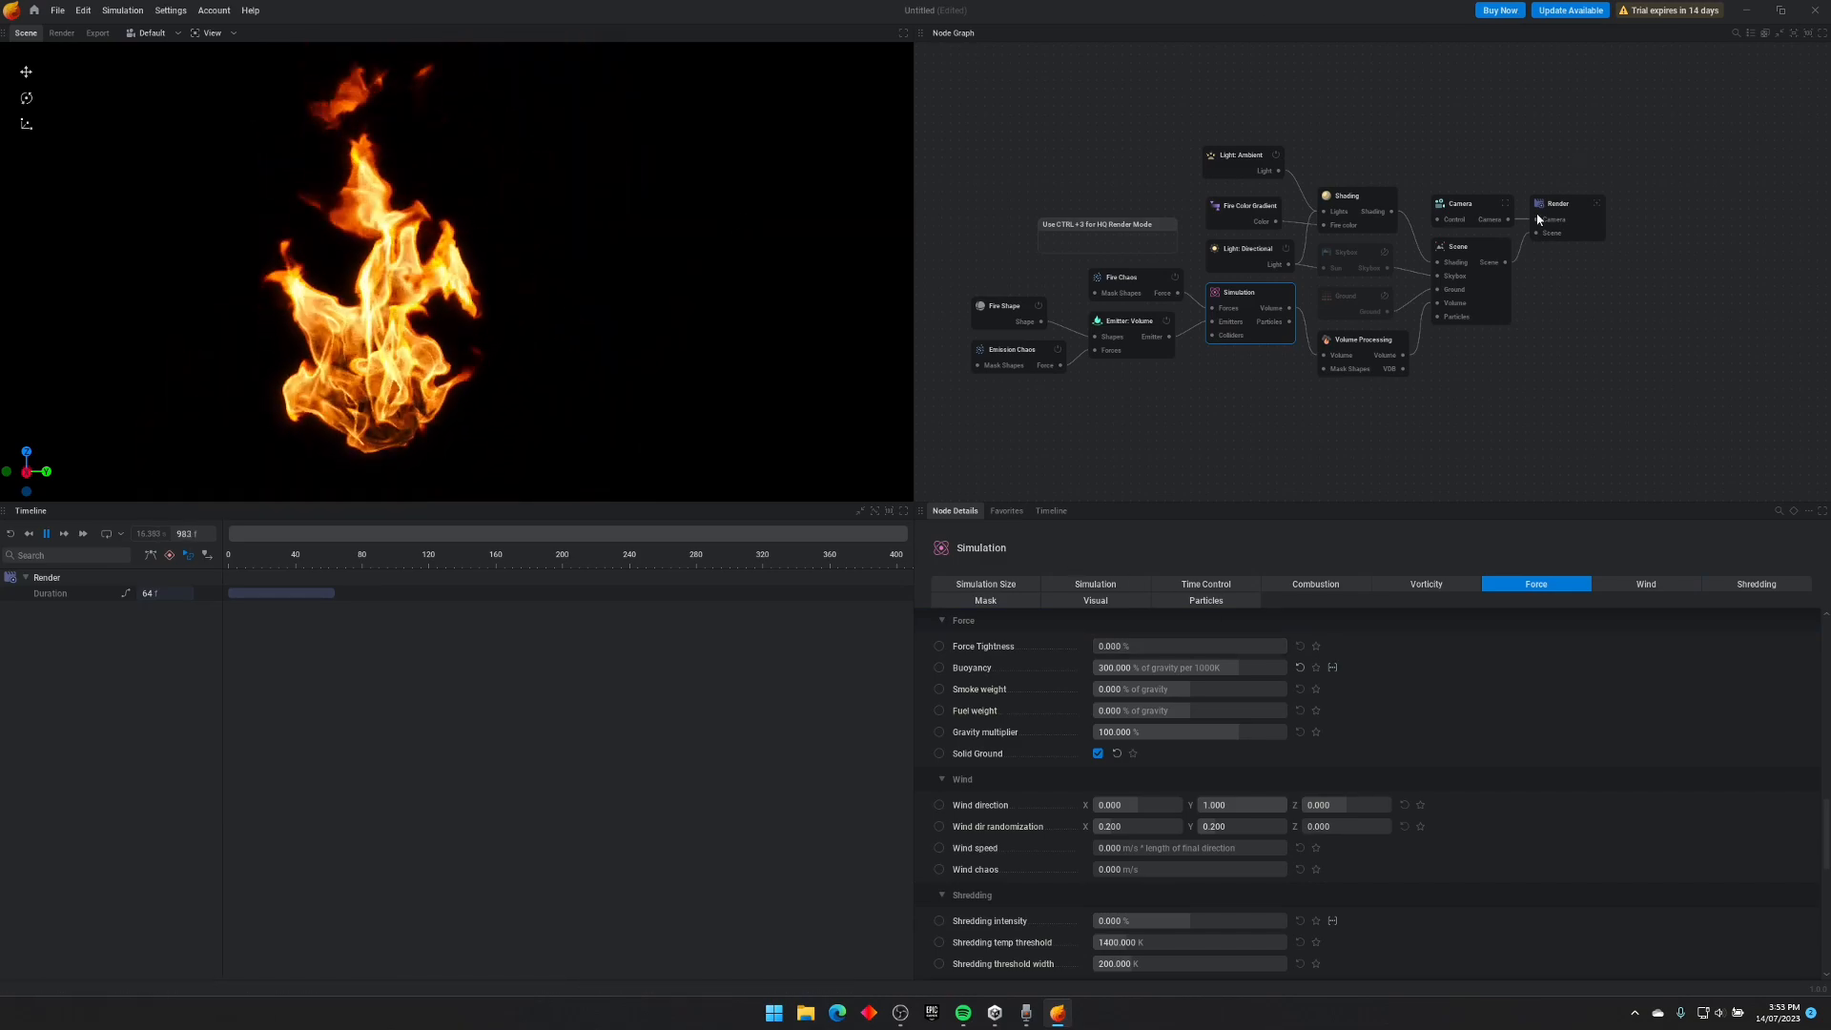
Step: Review the node connections, the fire's render view and the export preview
scroll(1507, 244, "up", 2)
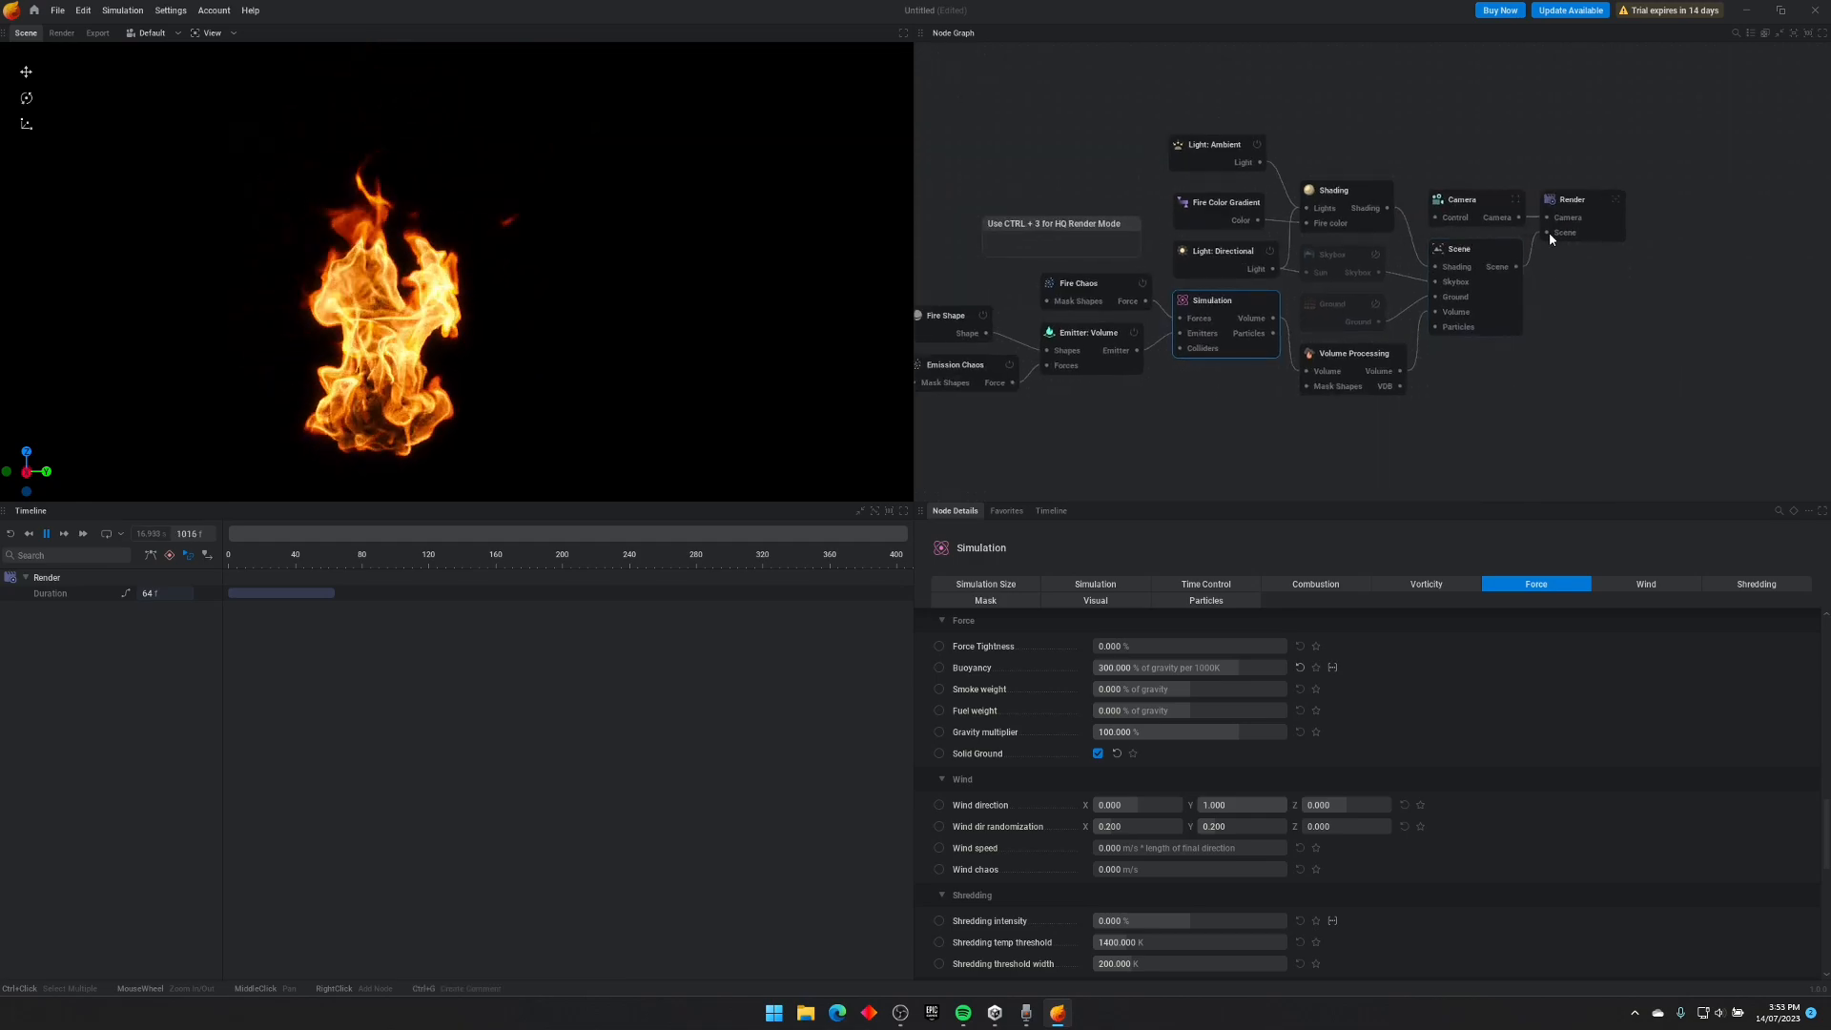
scroll(1549, 232, "up", 3)
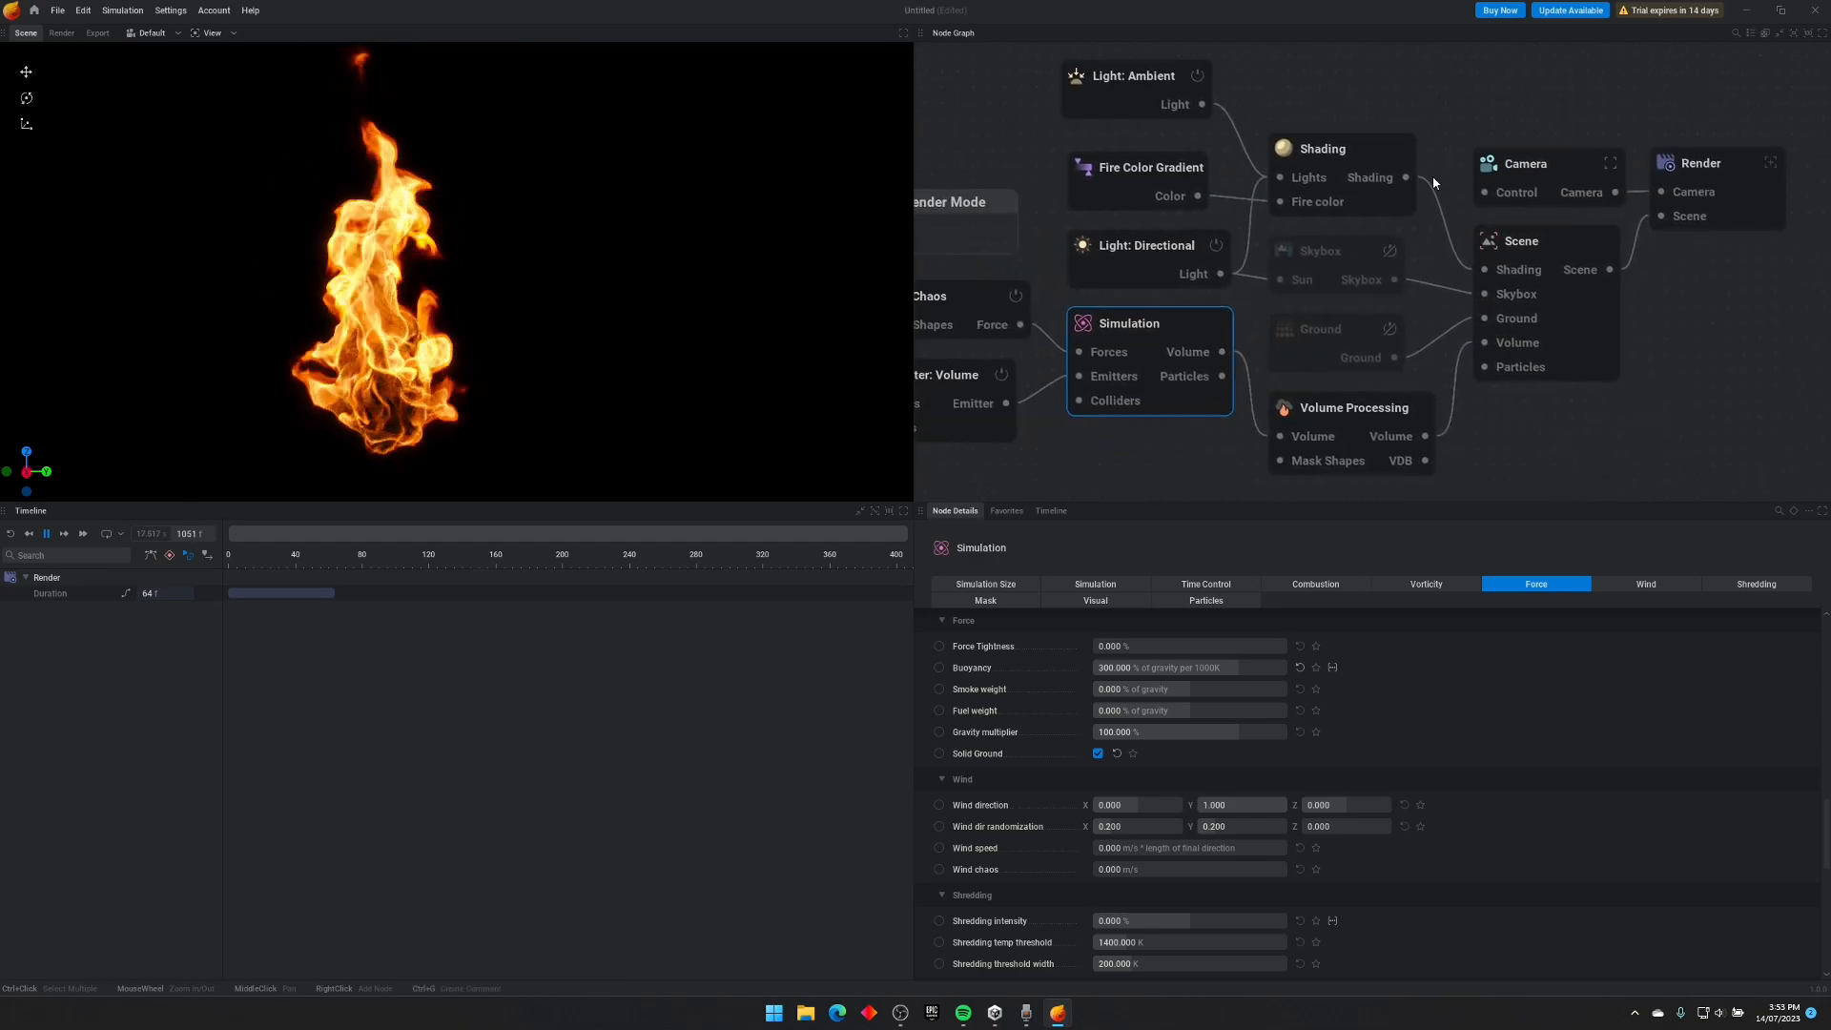
scroll(1425, 272, "down", 4)
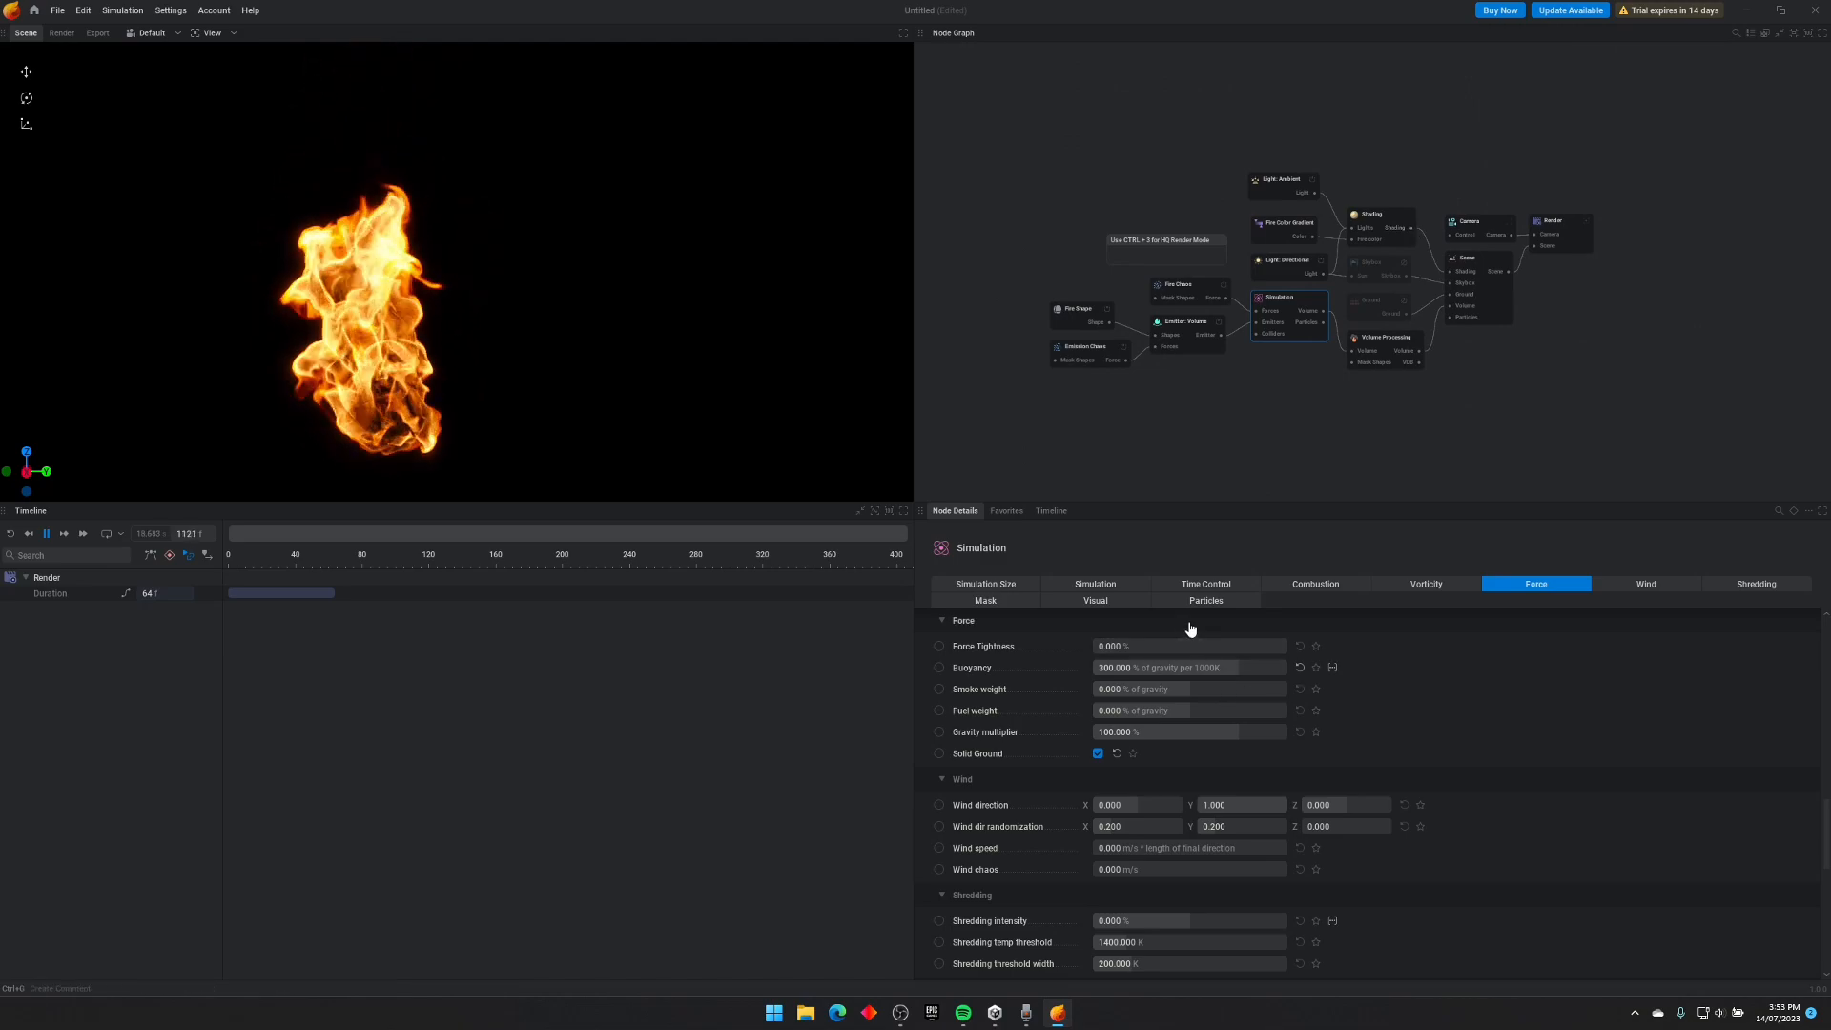
left_click(57, 35)
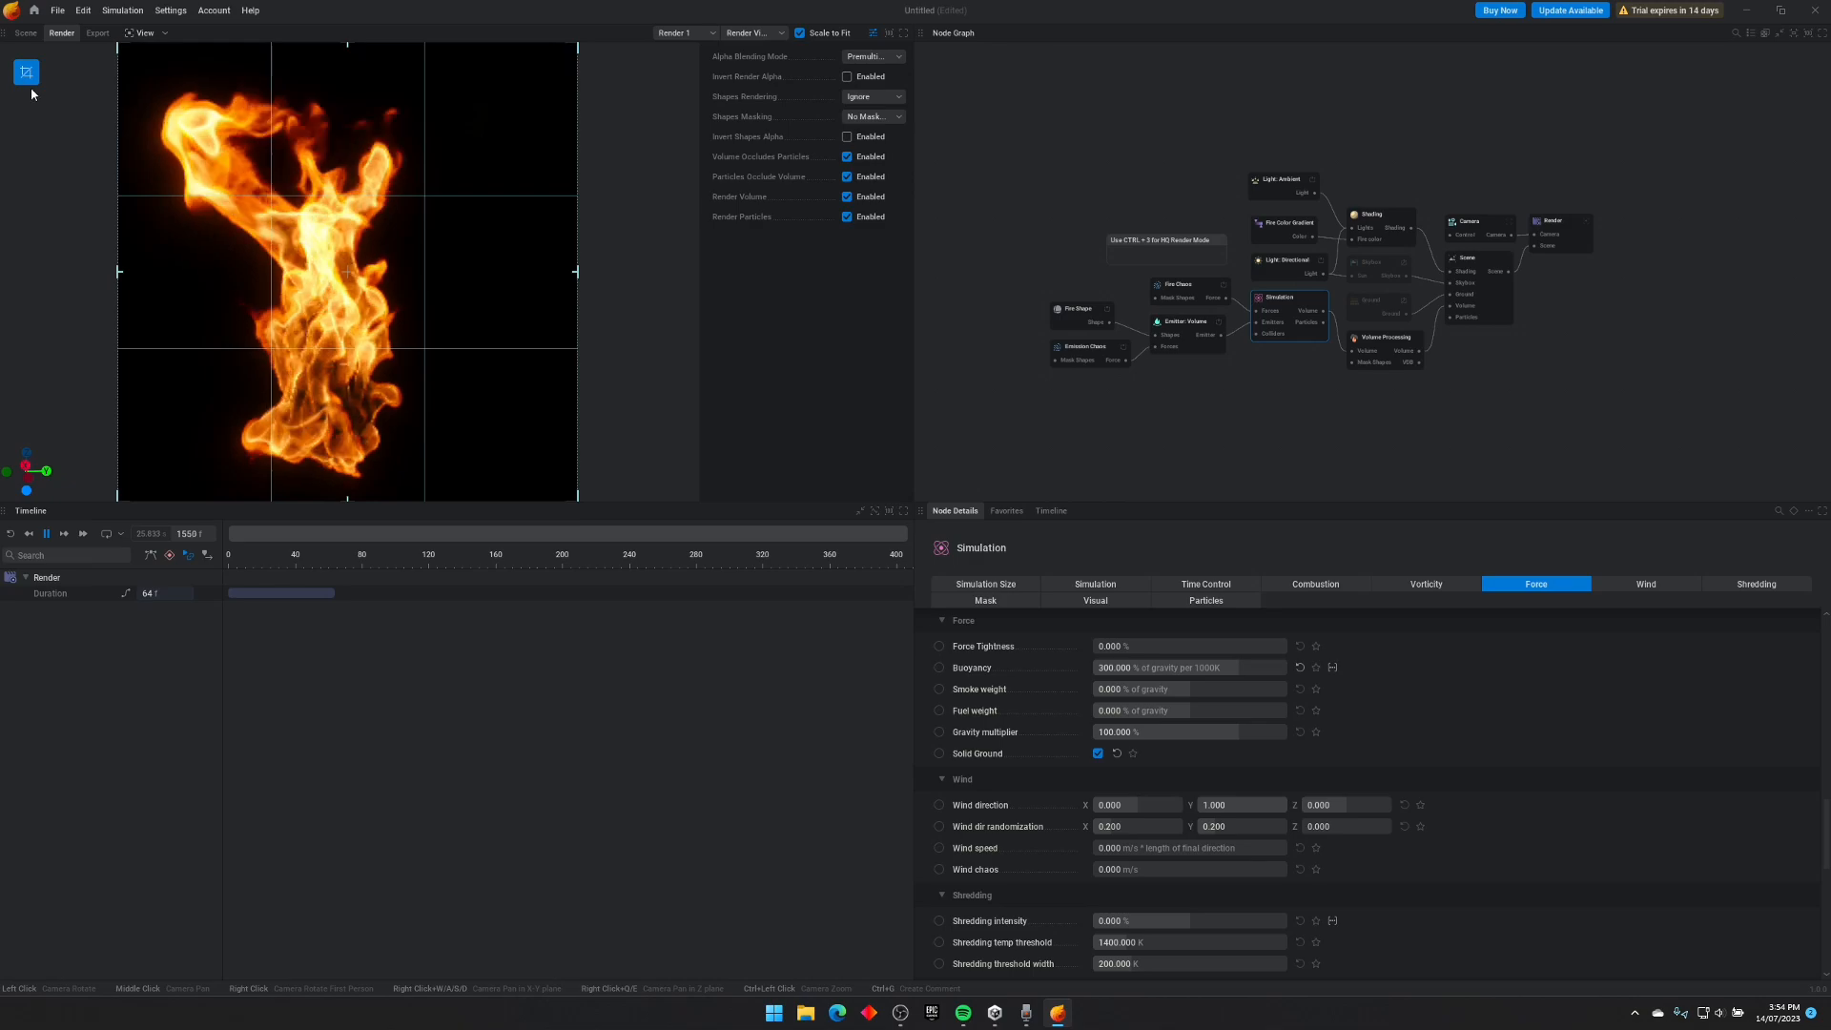
left_click(99, 32)
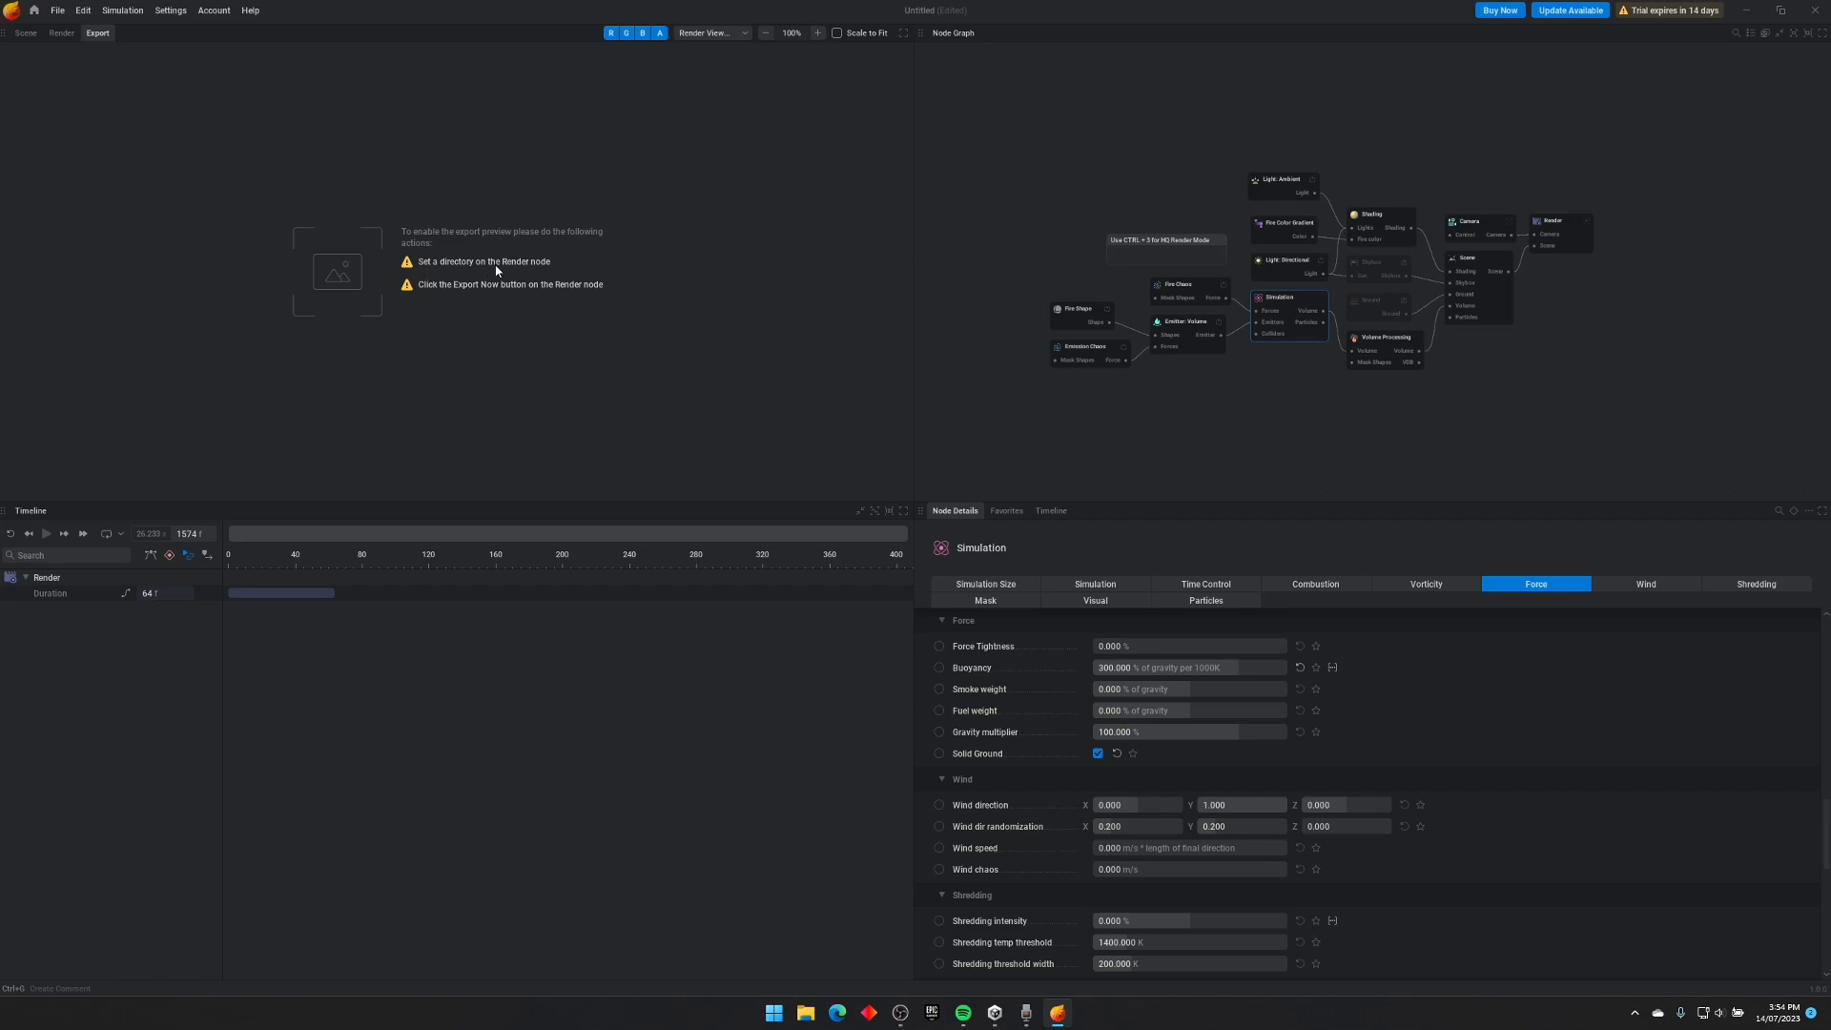
Step: Set the Render node's export directory to the Fire folder under Documents, Ember Gen, Renders
left_click(1571, 240)
scroll(1659, 272, "up", 5)
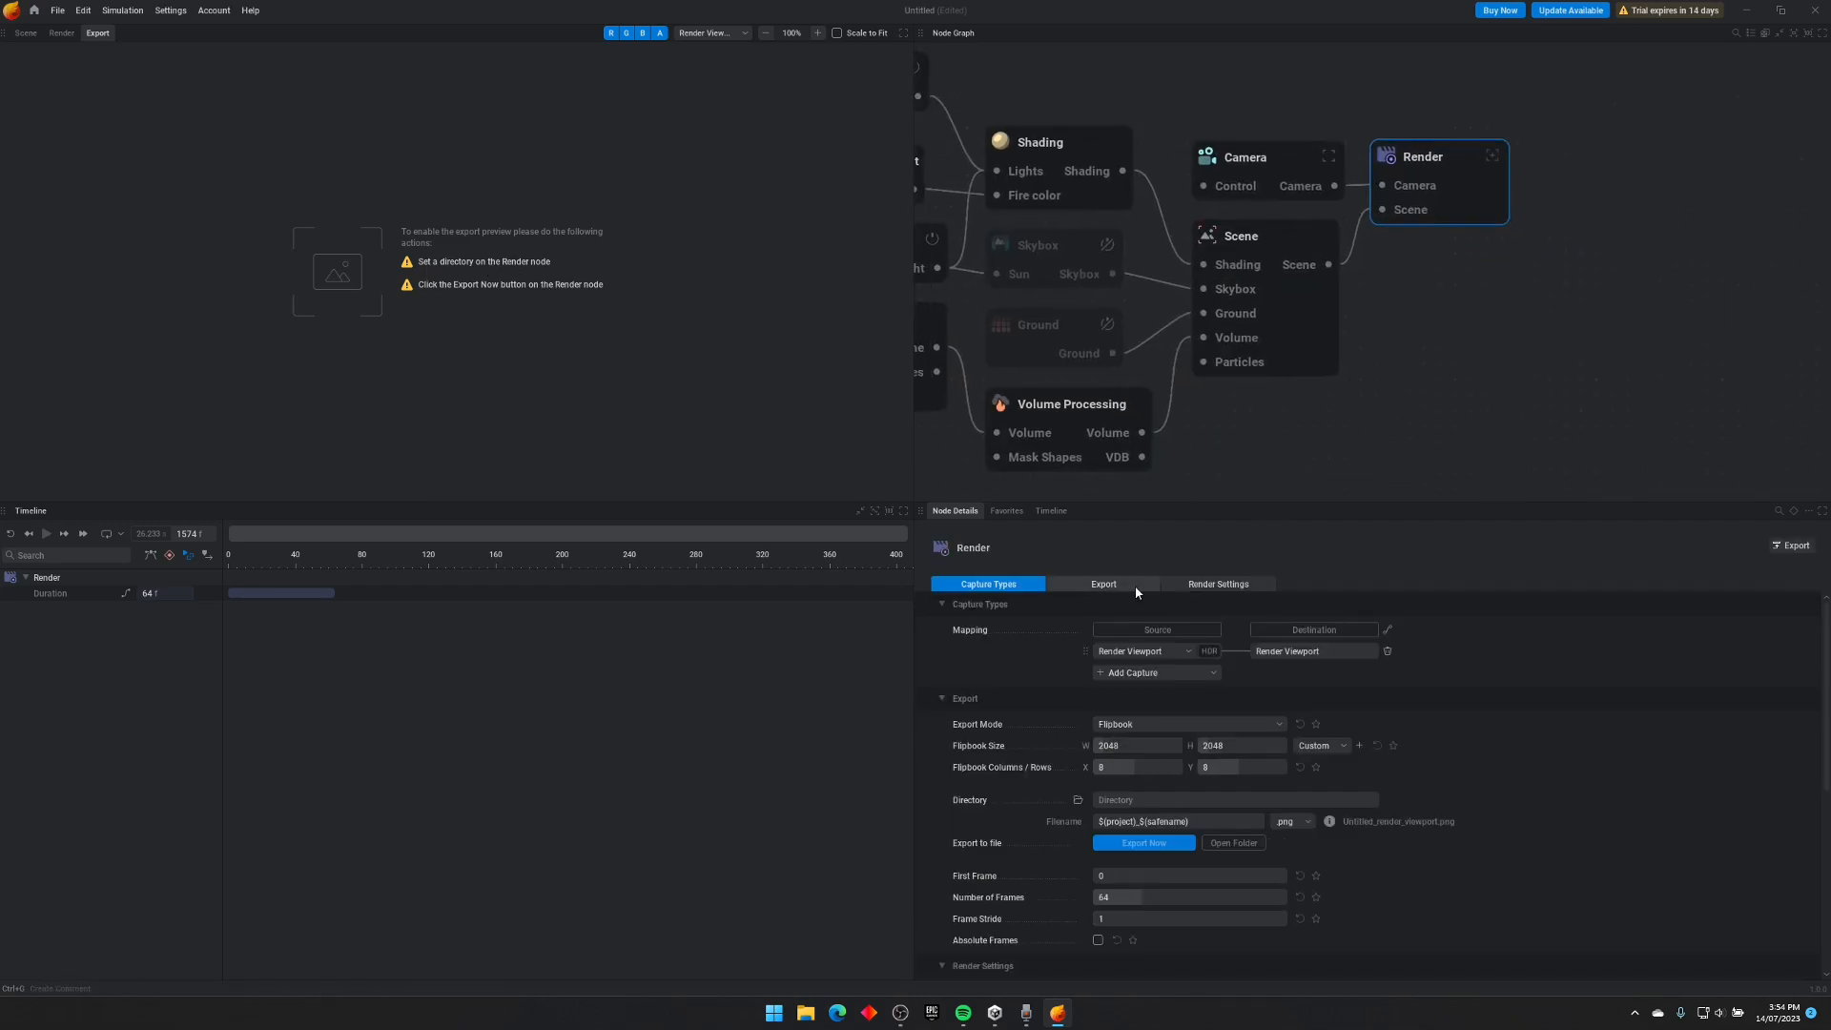
left_click(1228, 584)
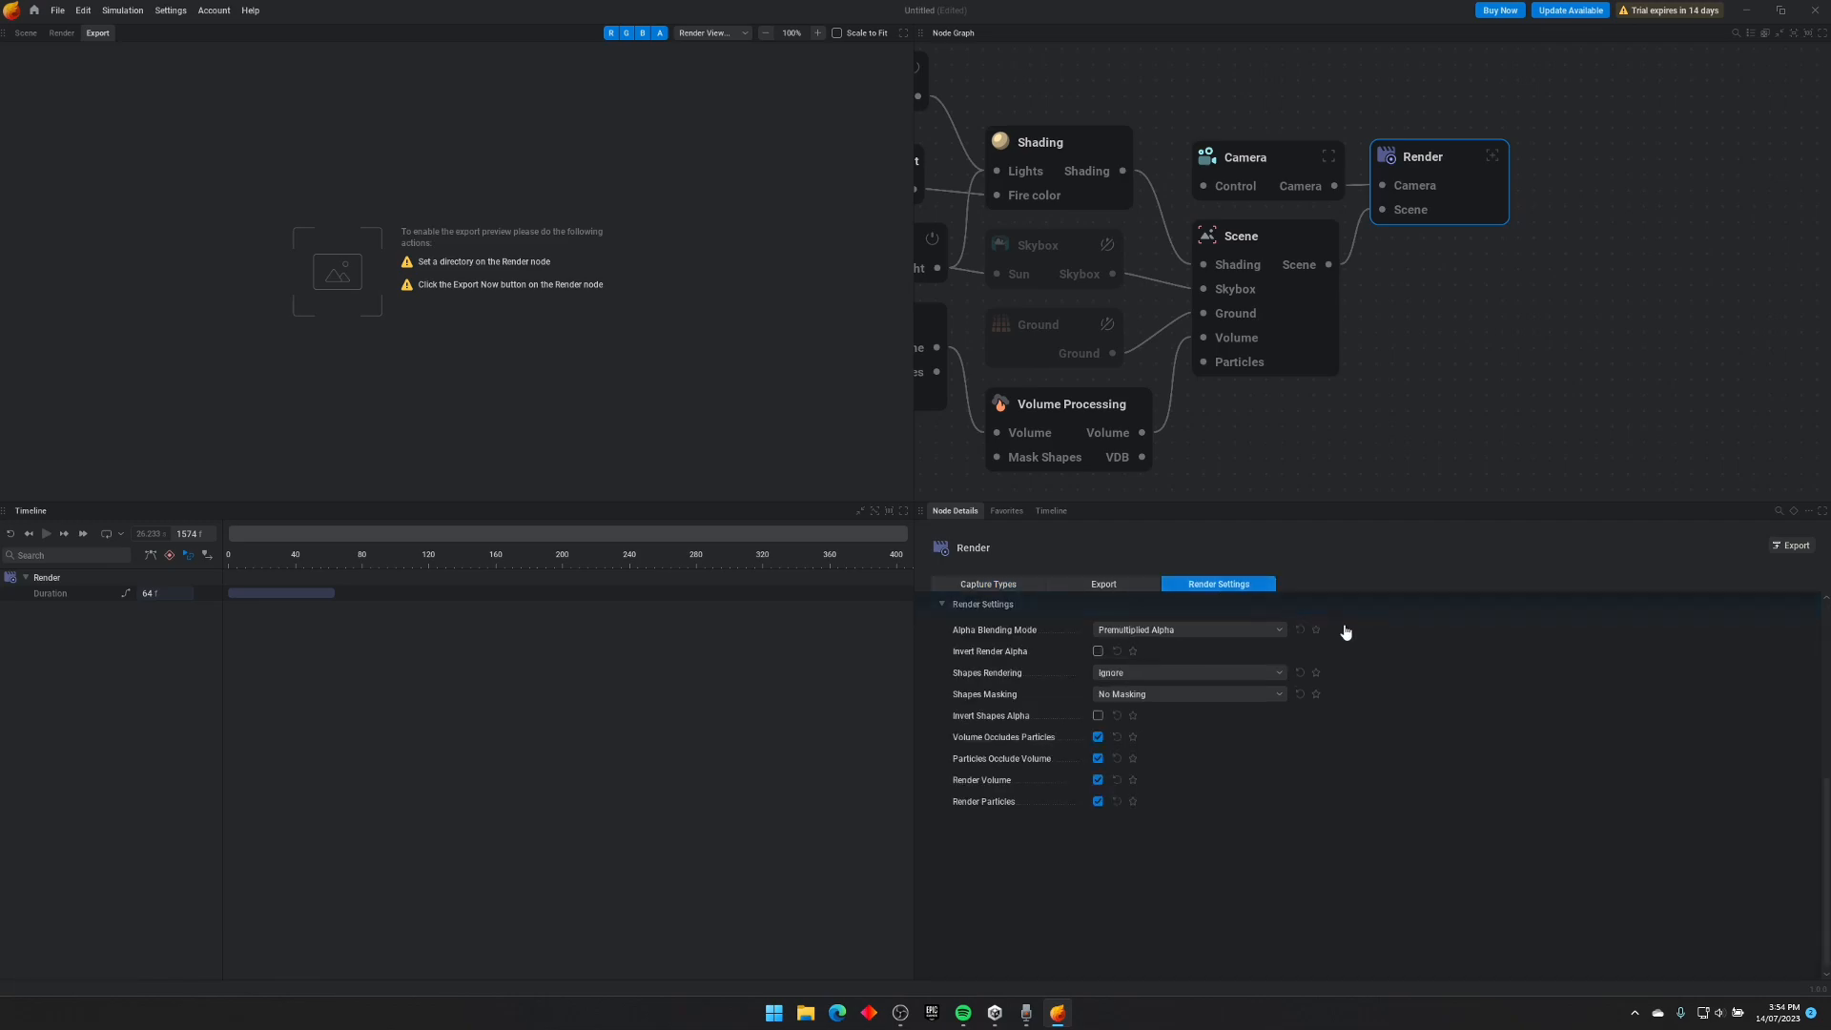
left_click(1106, 584)
left_click(1077, 706)
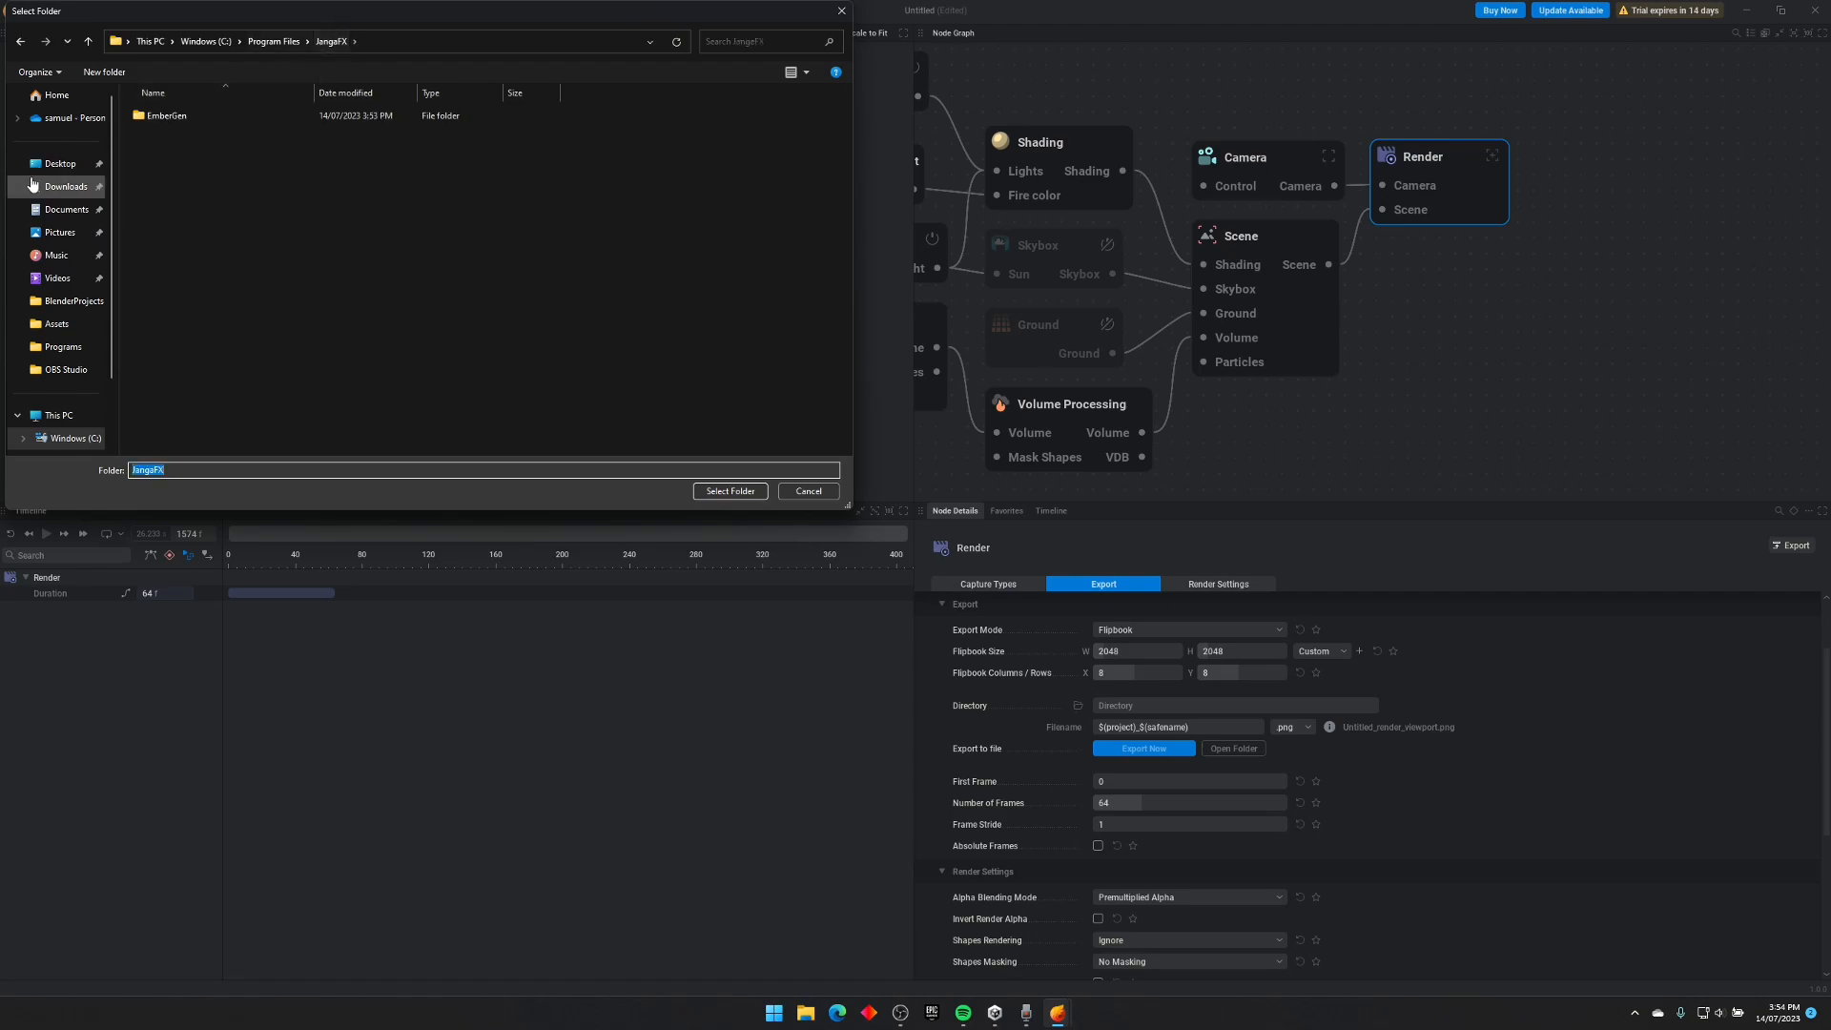
left_click(65, 208)
double_click(176, 139)
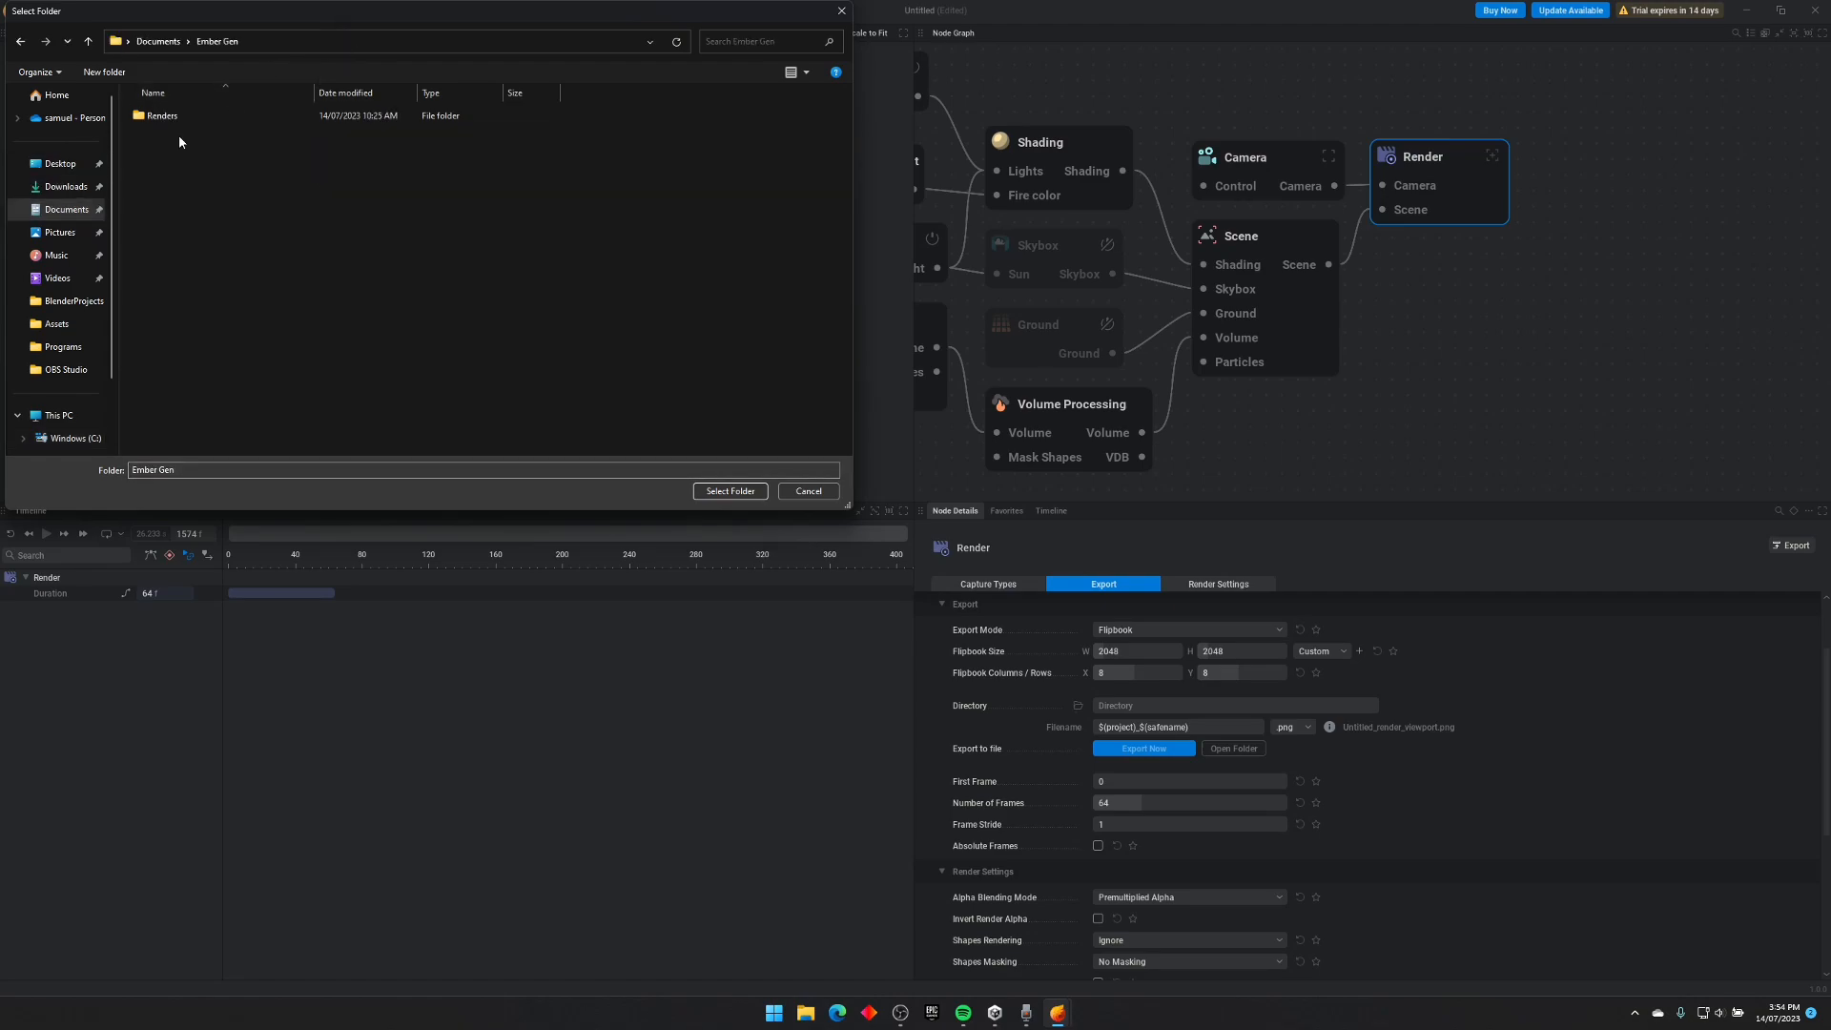
double_click(162, 116)
double_click(215, 124)
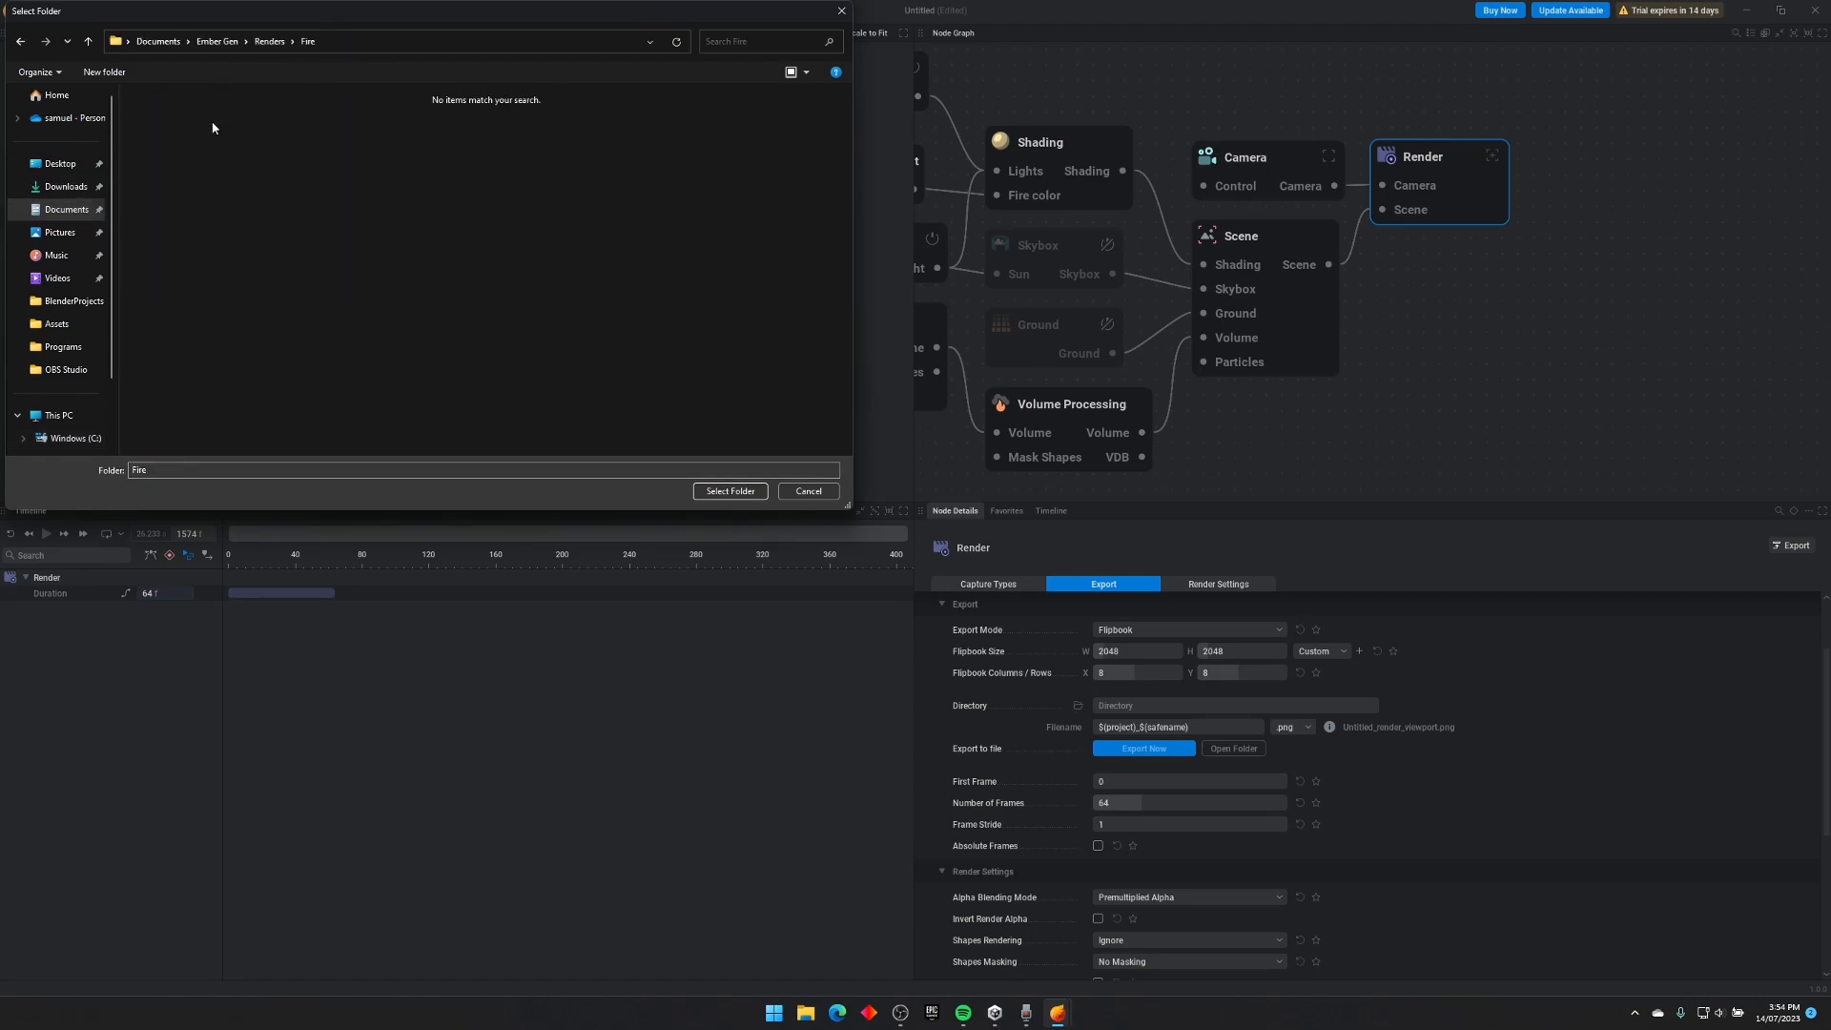
left_click(731, 491)
Step: Export the fire as a PNG flipbook and play it back in the export preview
scroll(356, 233, "down", 4)
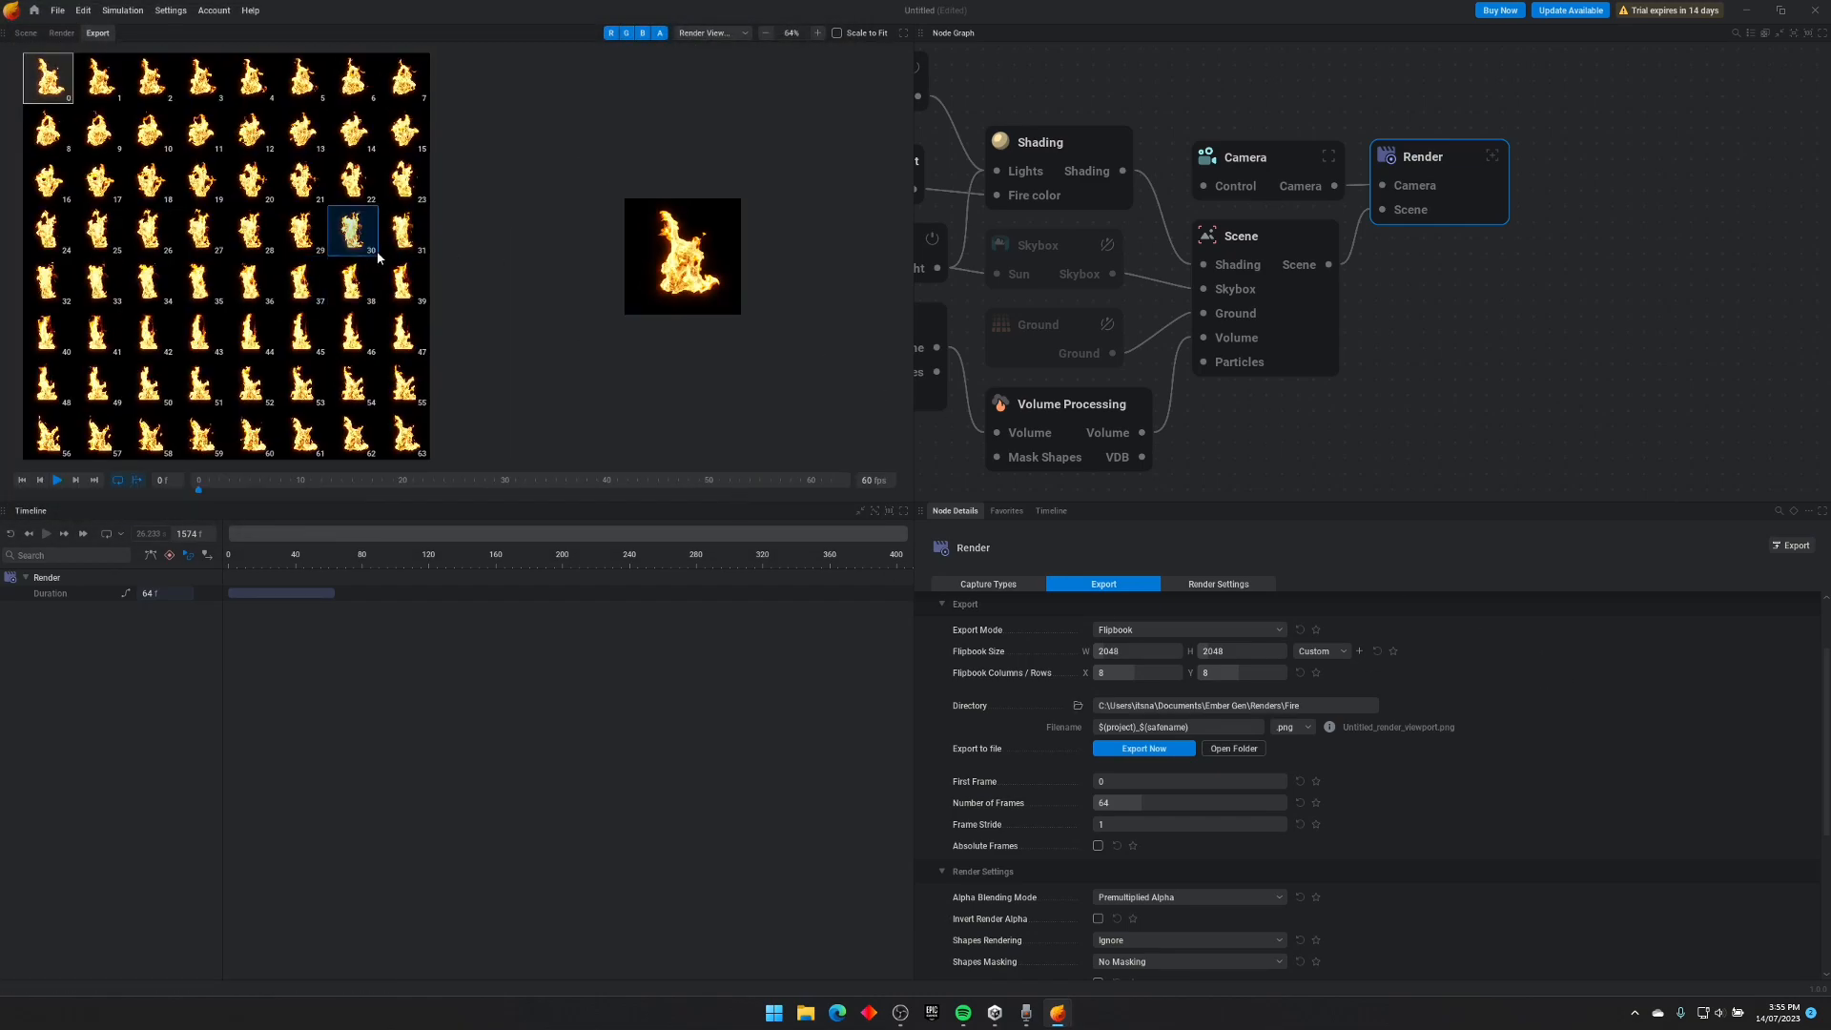
scroll(851, 265, "up", 12)
scroll(851, 265, "down", 3)
scroll(851, 269, "down", 3)
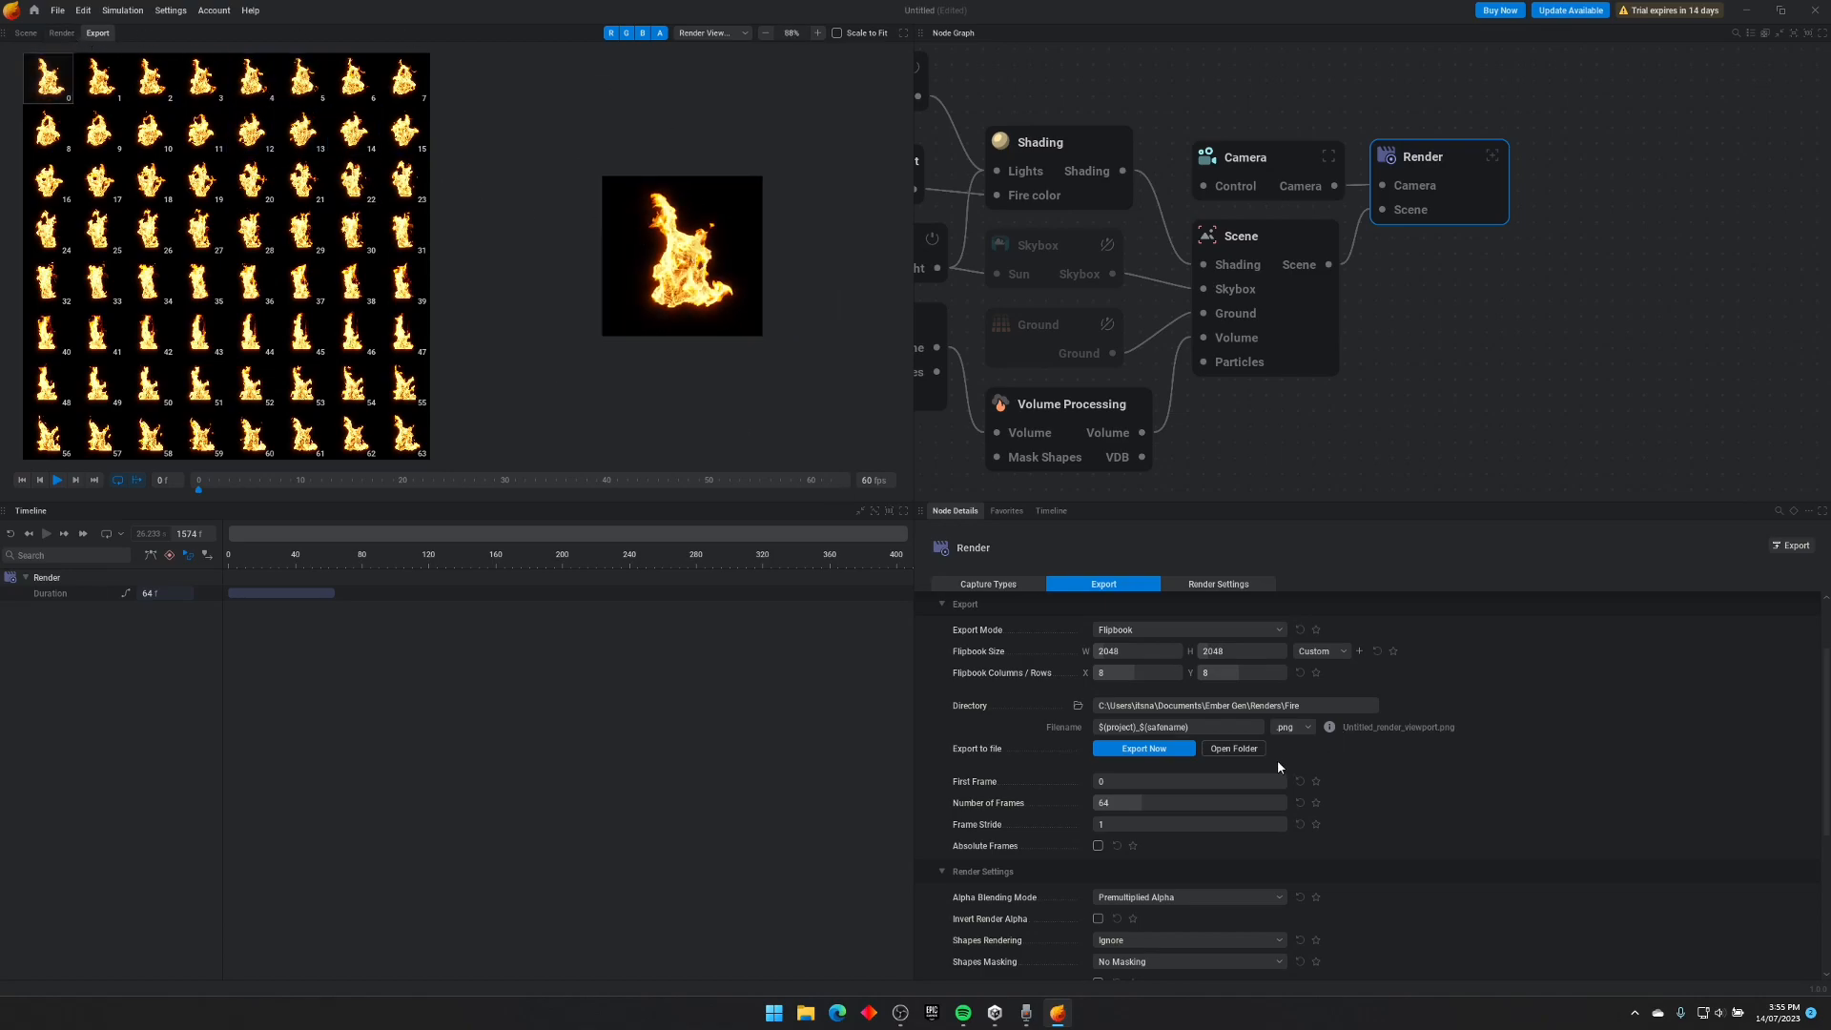
left_click(1152, 751)
left_click(1031, 544)
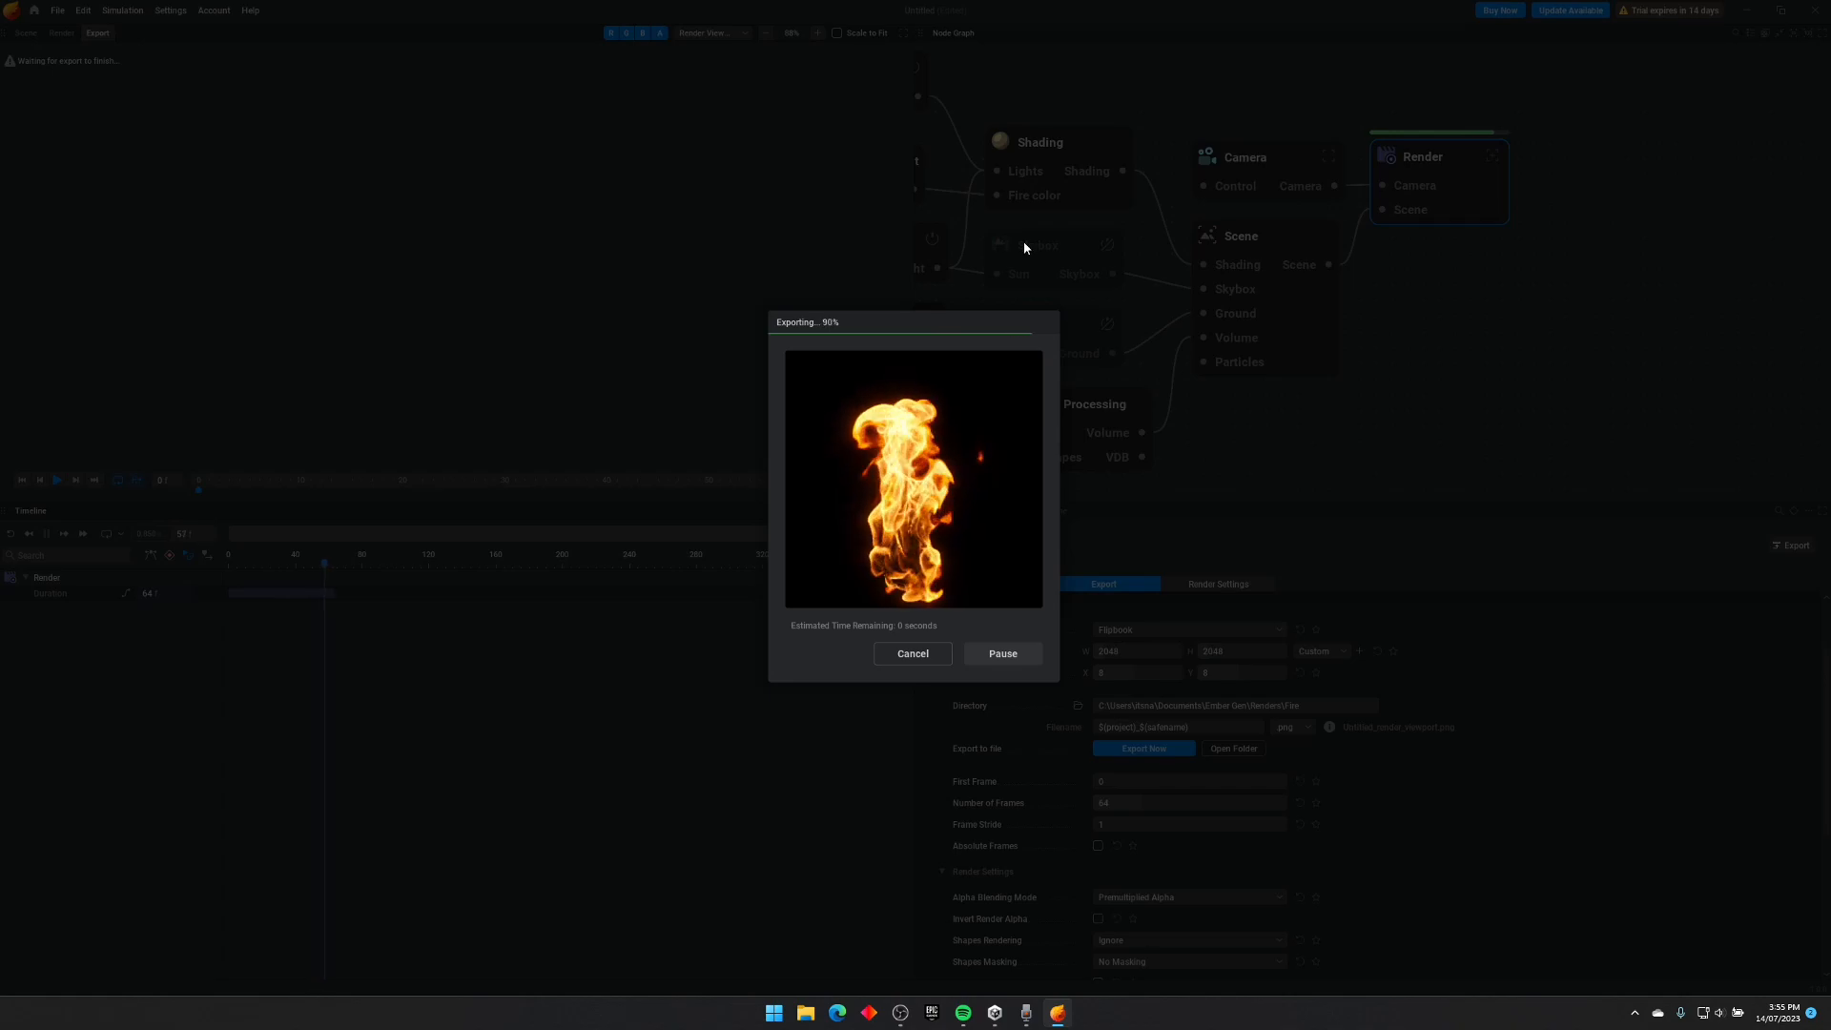
key("space")
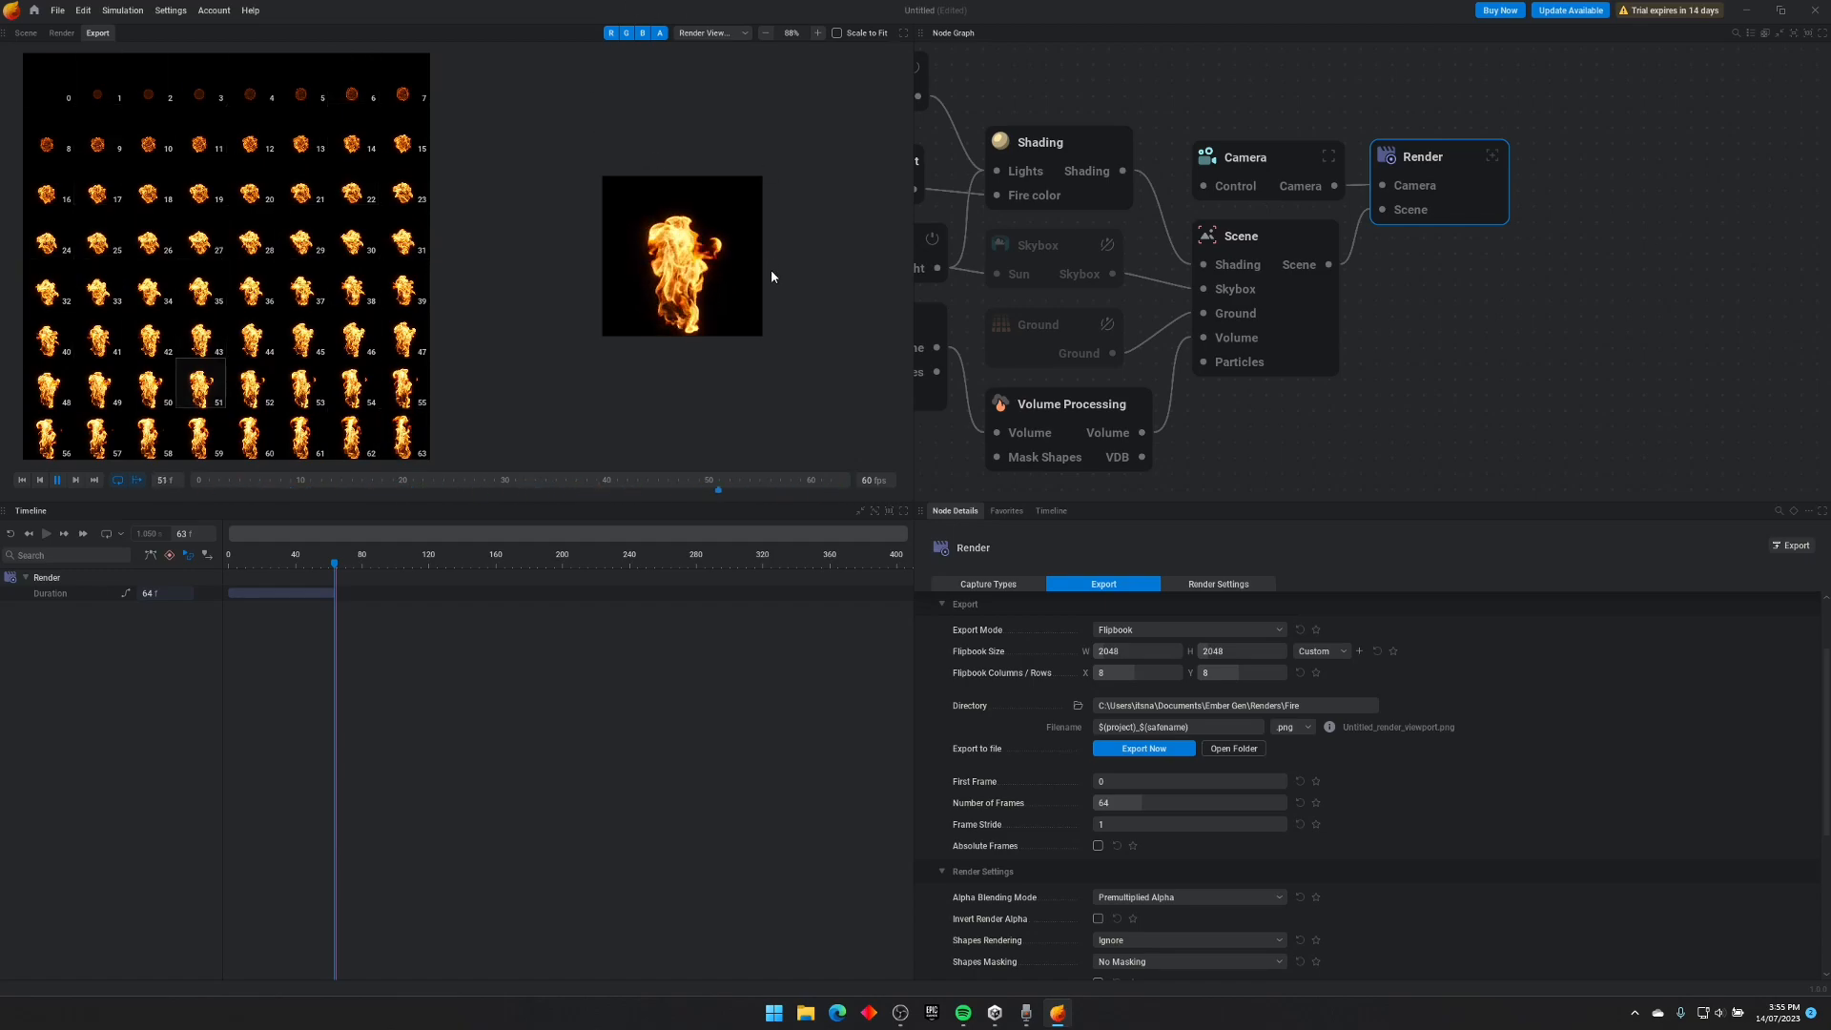
key("space")
Step: Set the Simulation node's time control looping mode to Loop Simulation
middle_click_drag(1192, 246, 1582, 243)
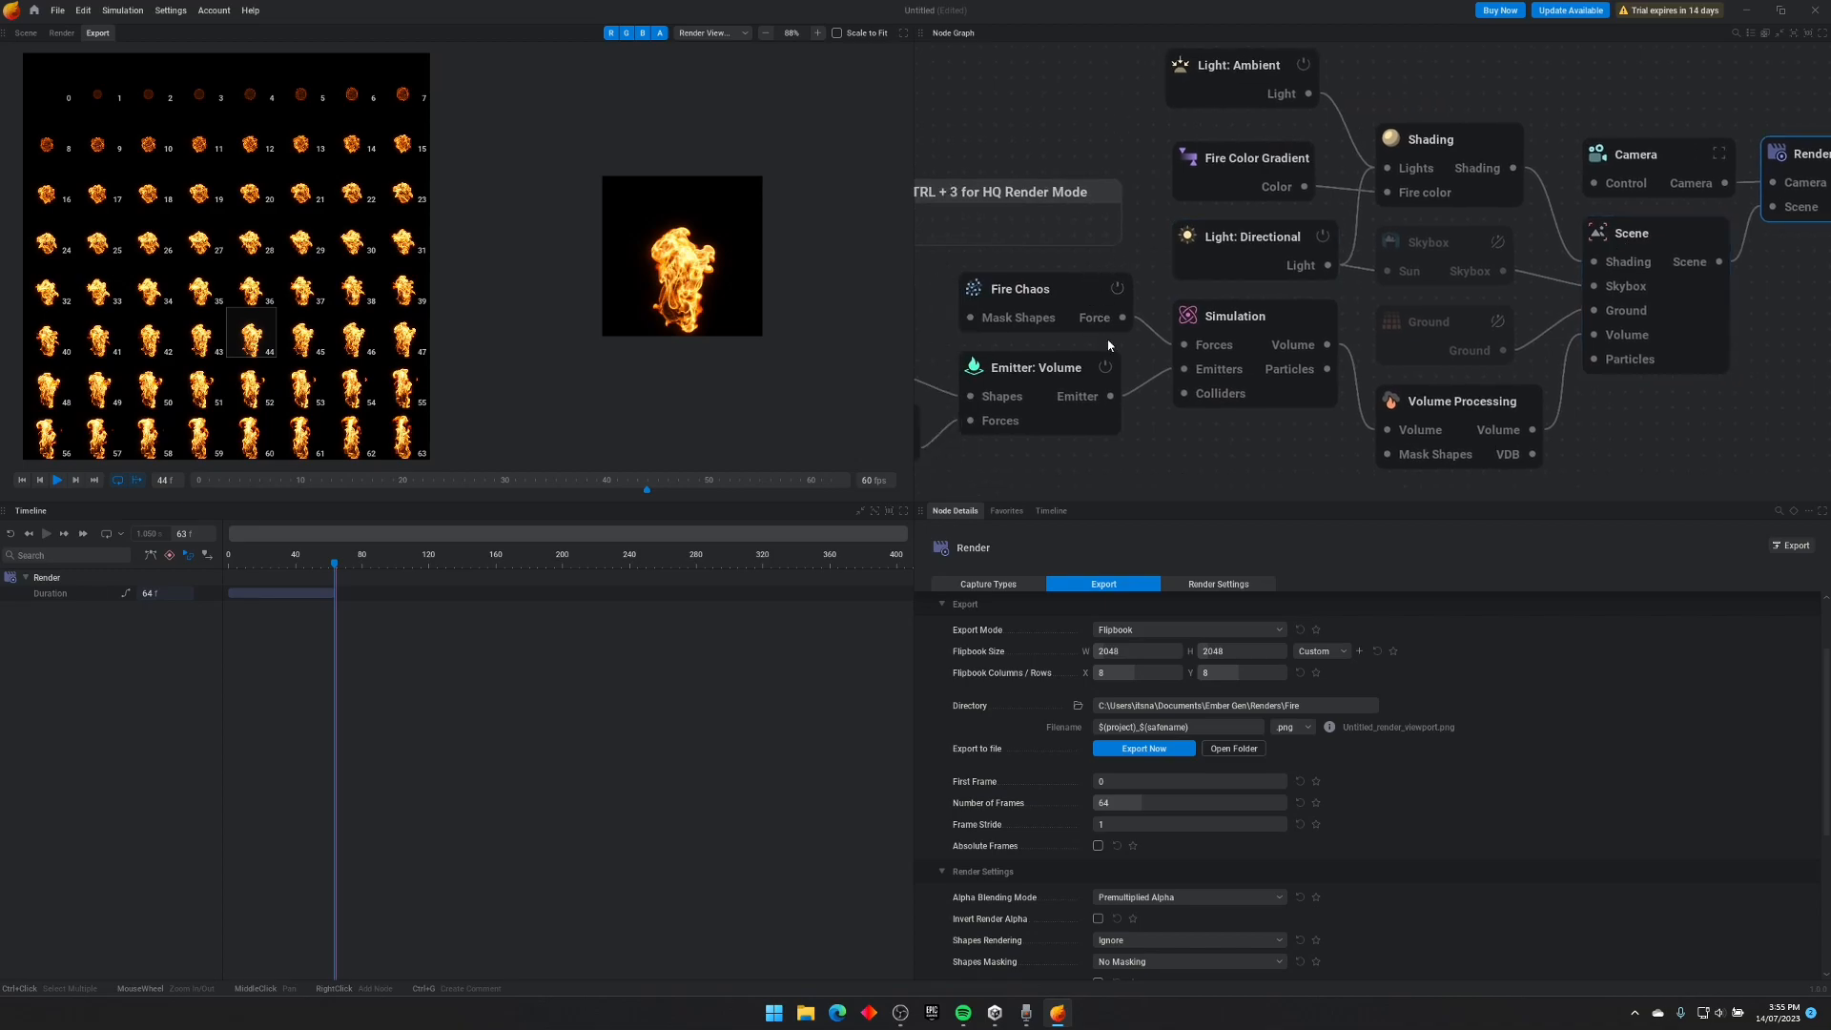
left_click(1297, 309)
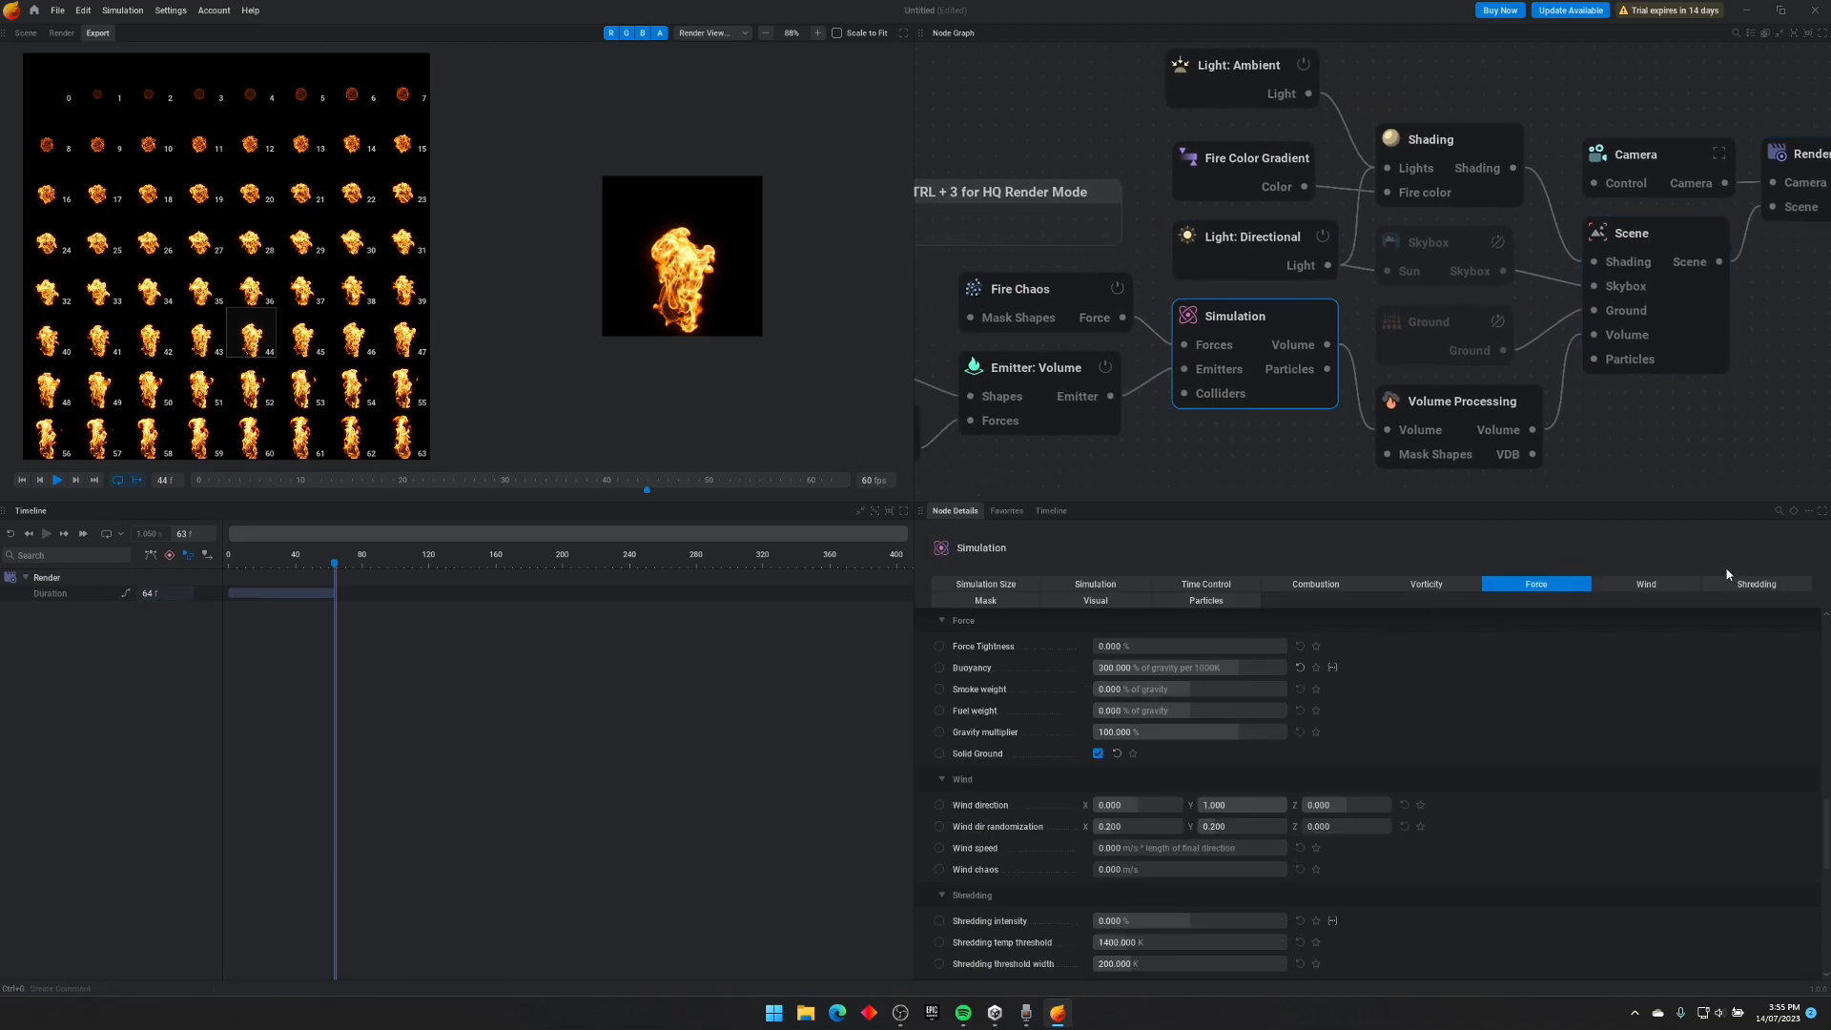
left_click(1206, 601)
left_click(1125, 586)
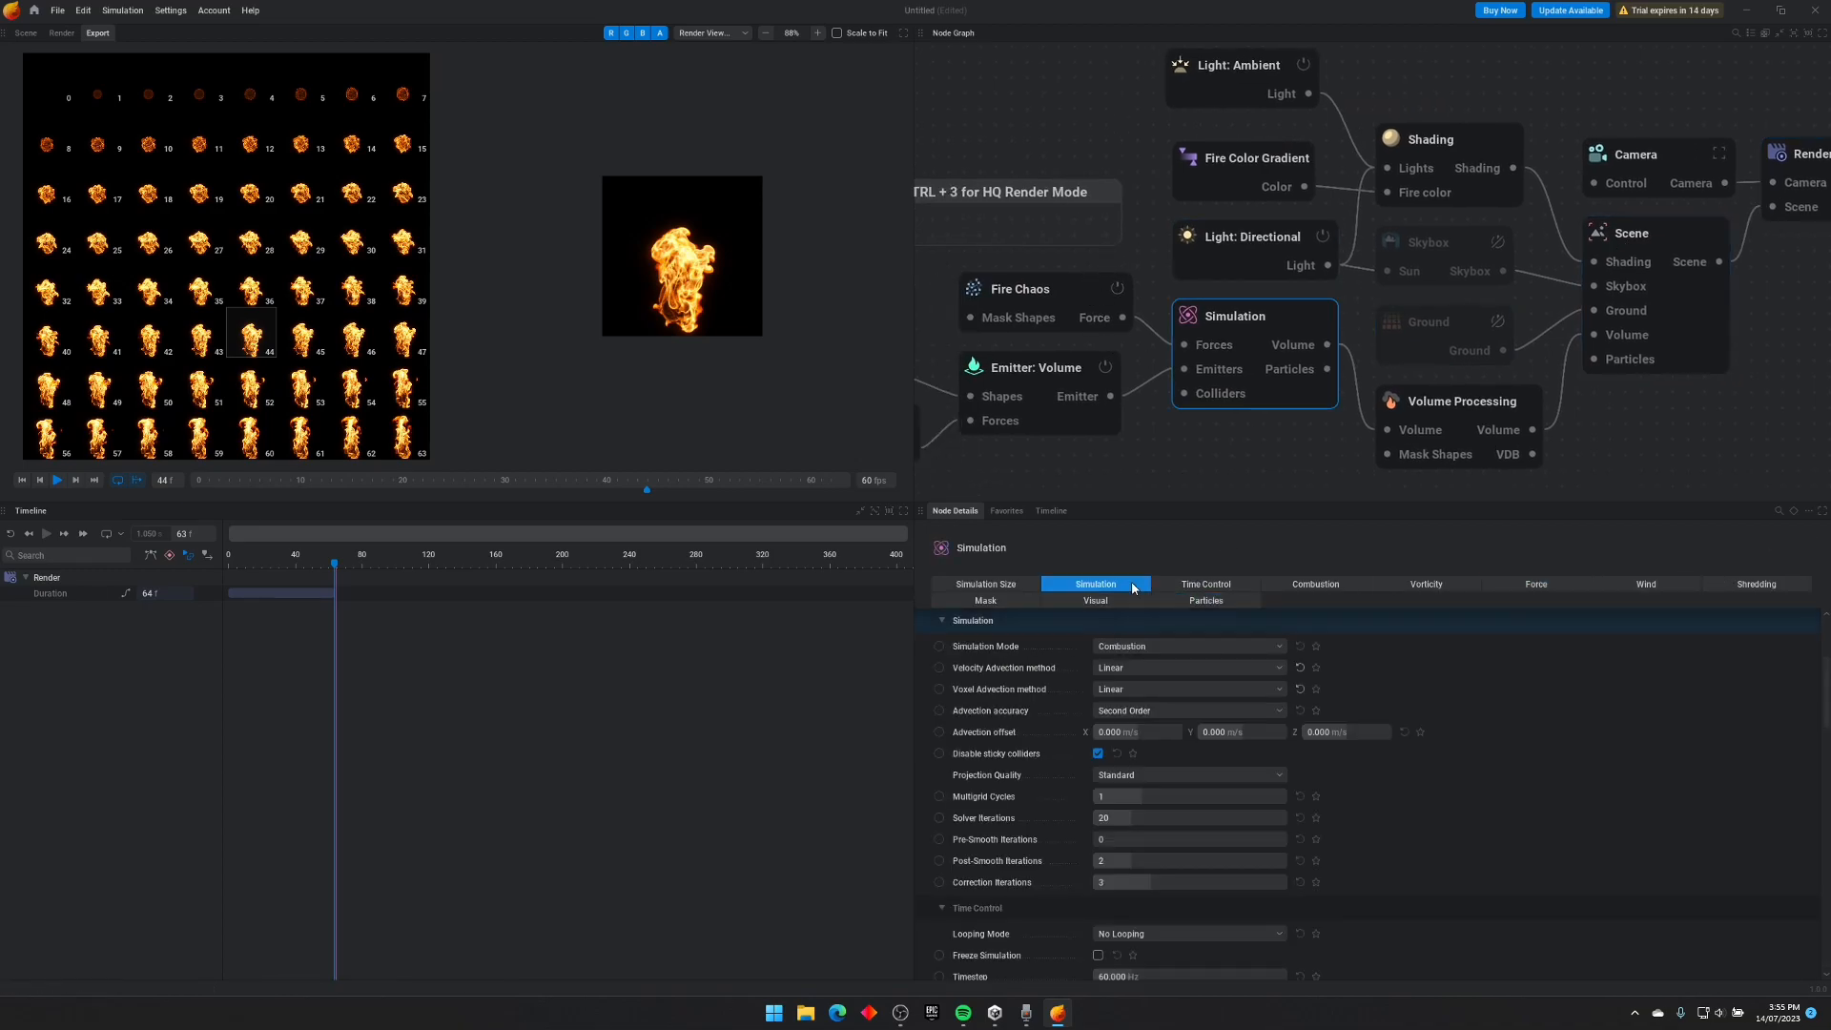
left_click(1178, 585)
left_click(1215, 646)
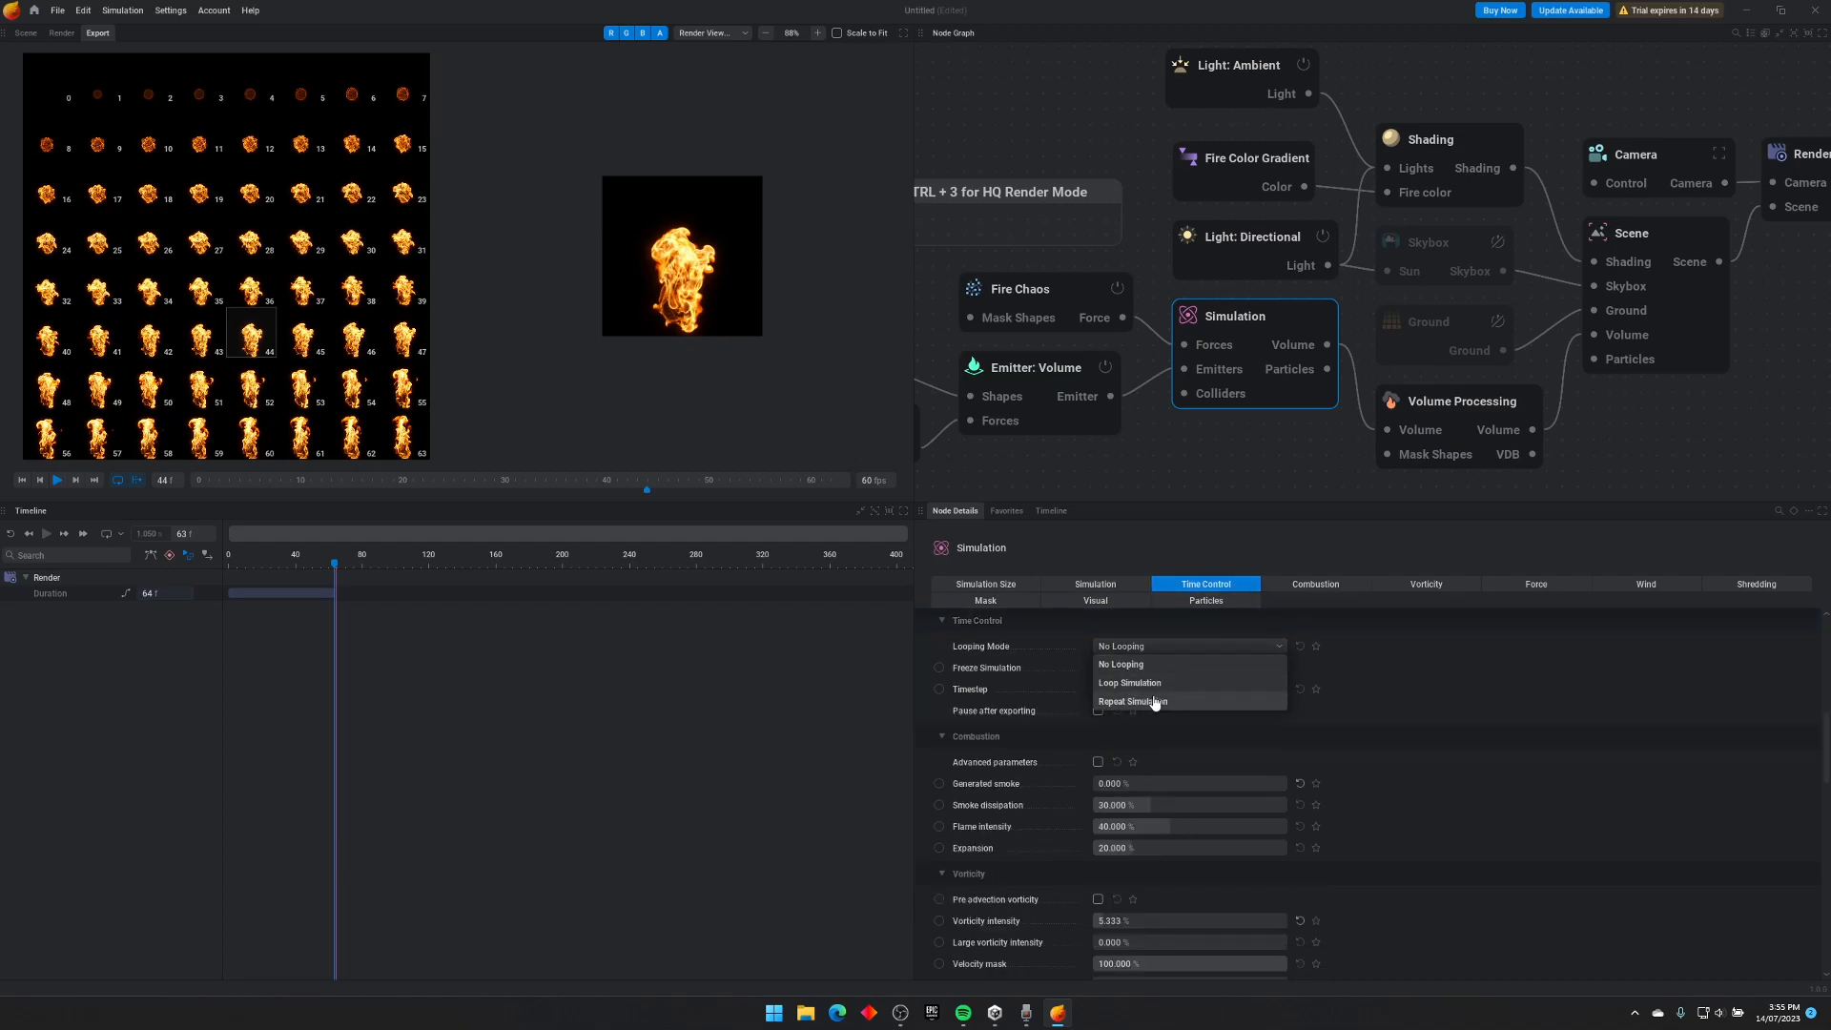
left_click(1132, 684)
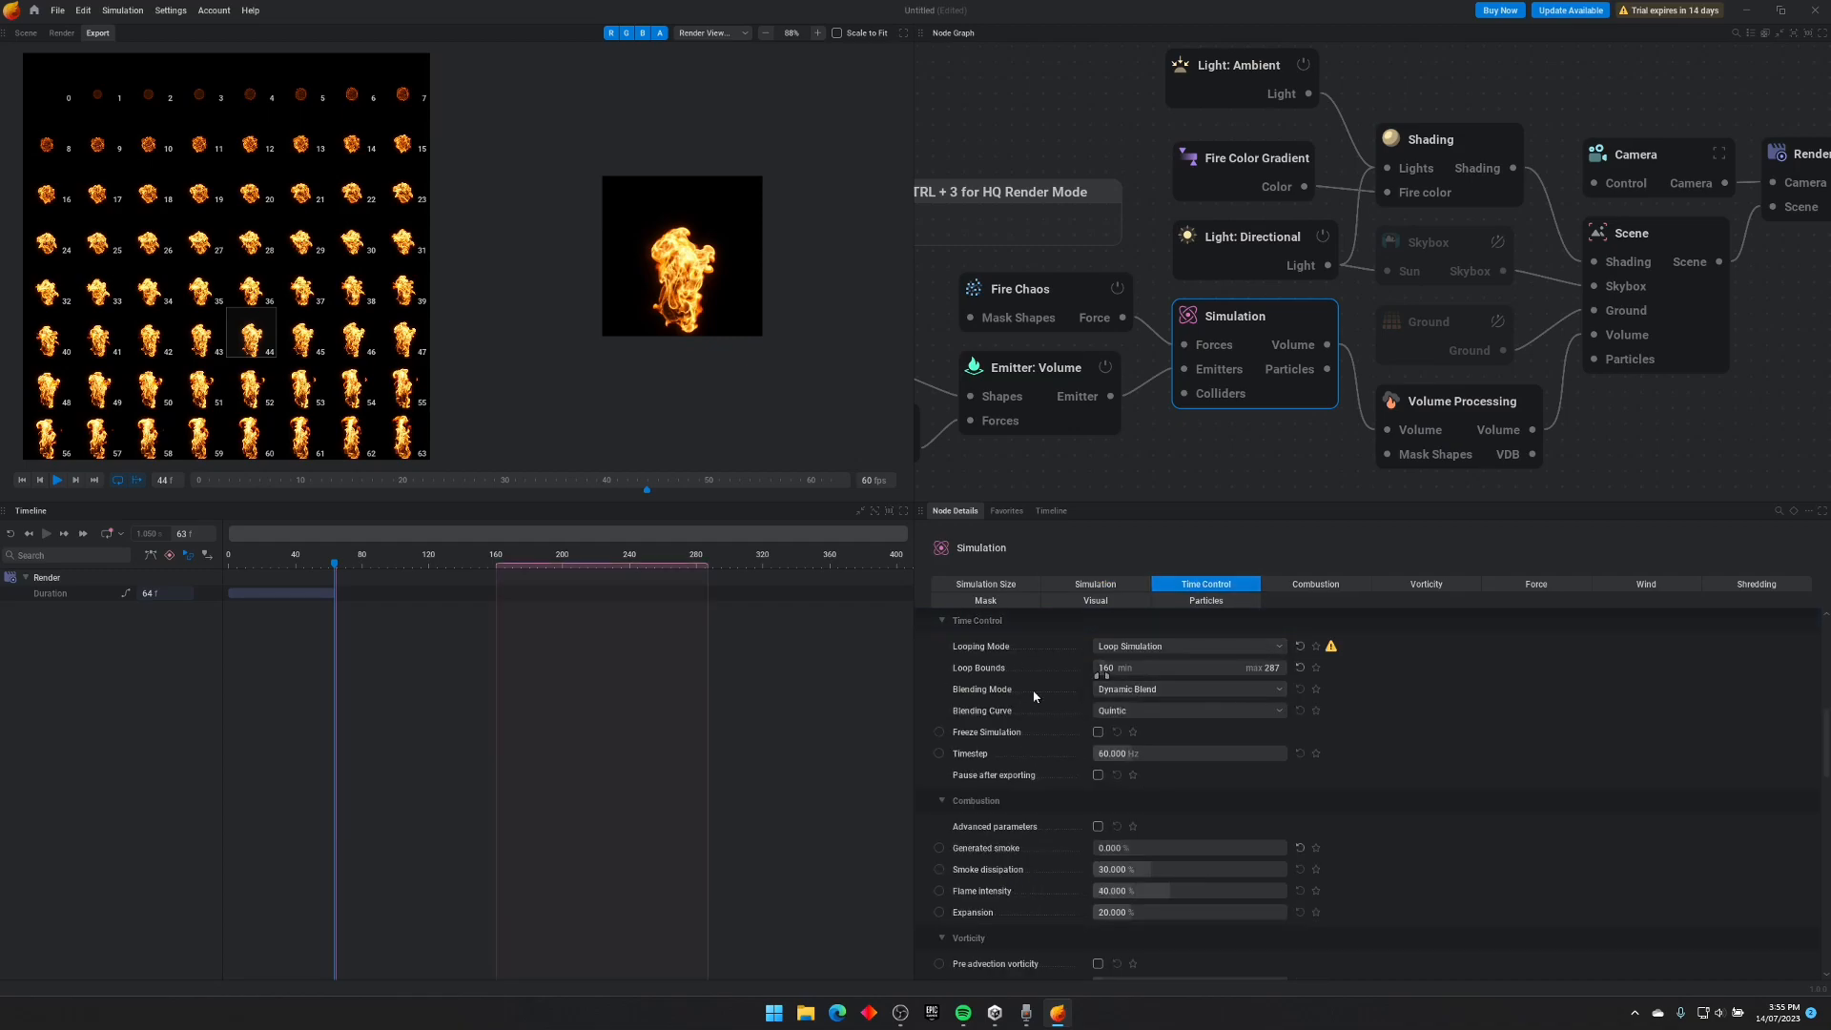
Step: Export the Render node's flipbook again, matching the loop bounds to the export range and overwriting the existing file
middle_click_drag(1721, 258, 1629, 276)
left_click(1730, 193)
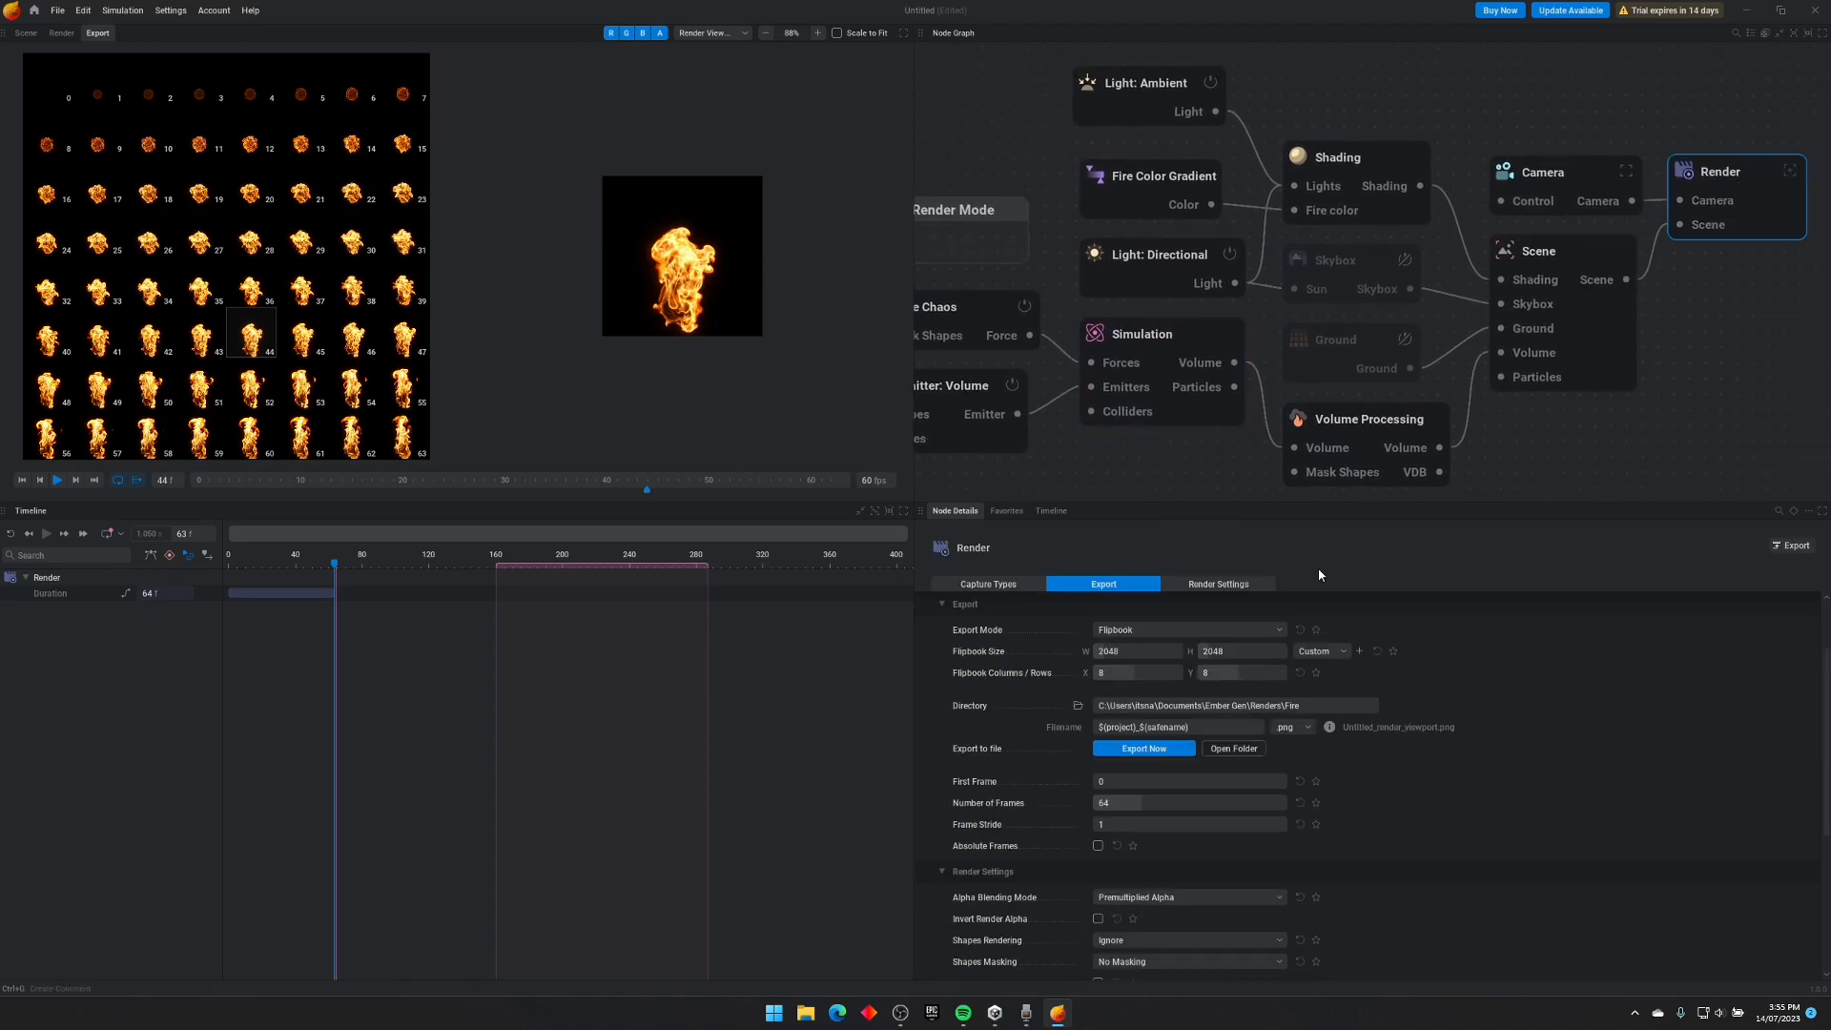
left_click(1180, 754)
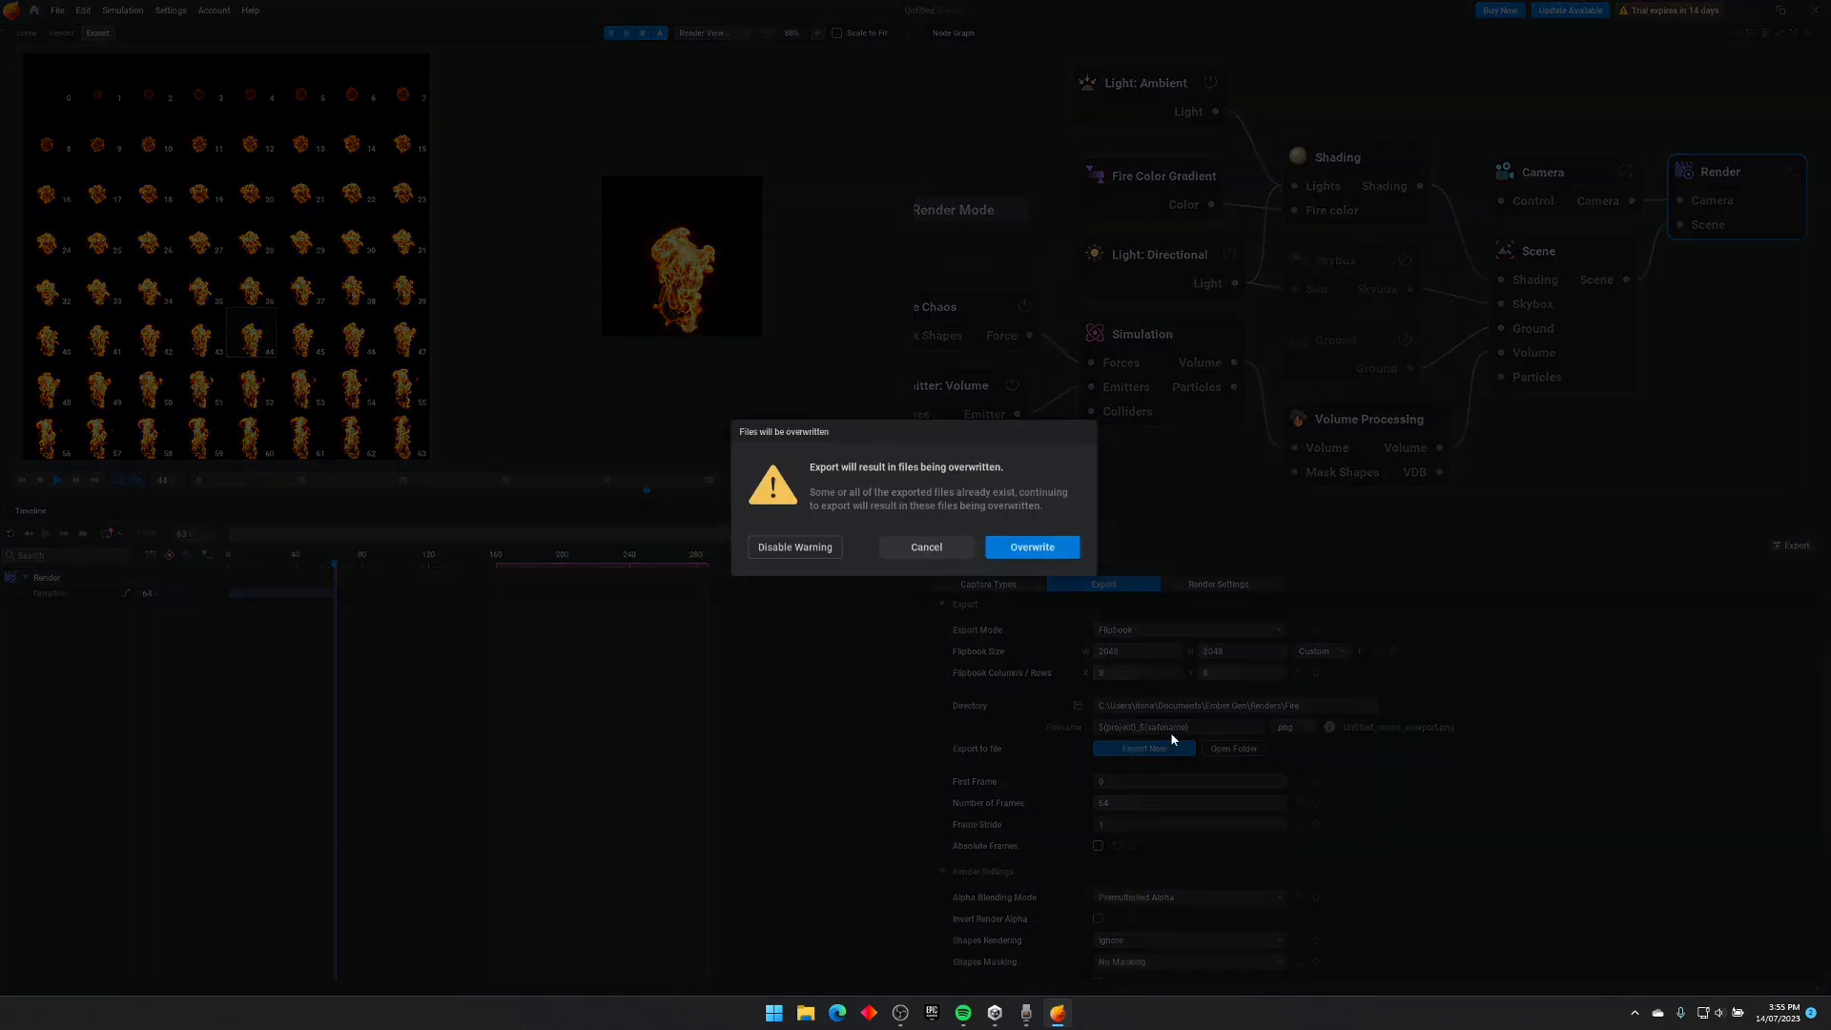
left_click(1043, 554)
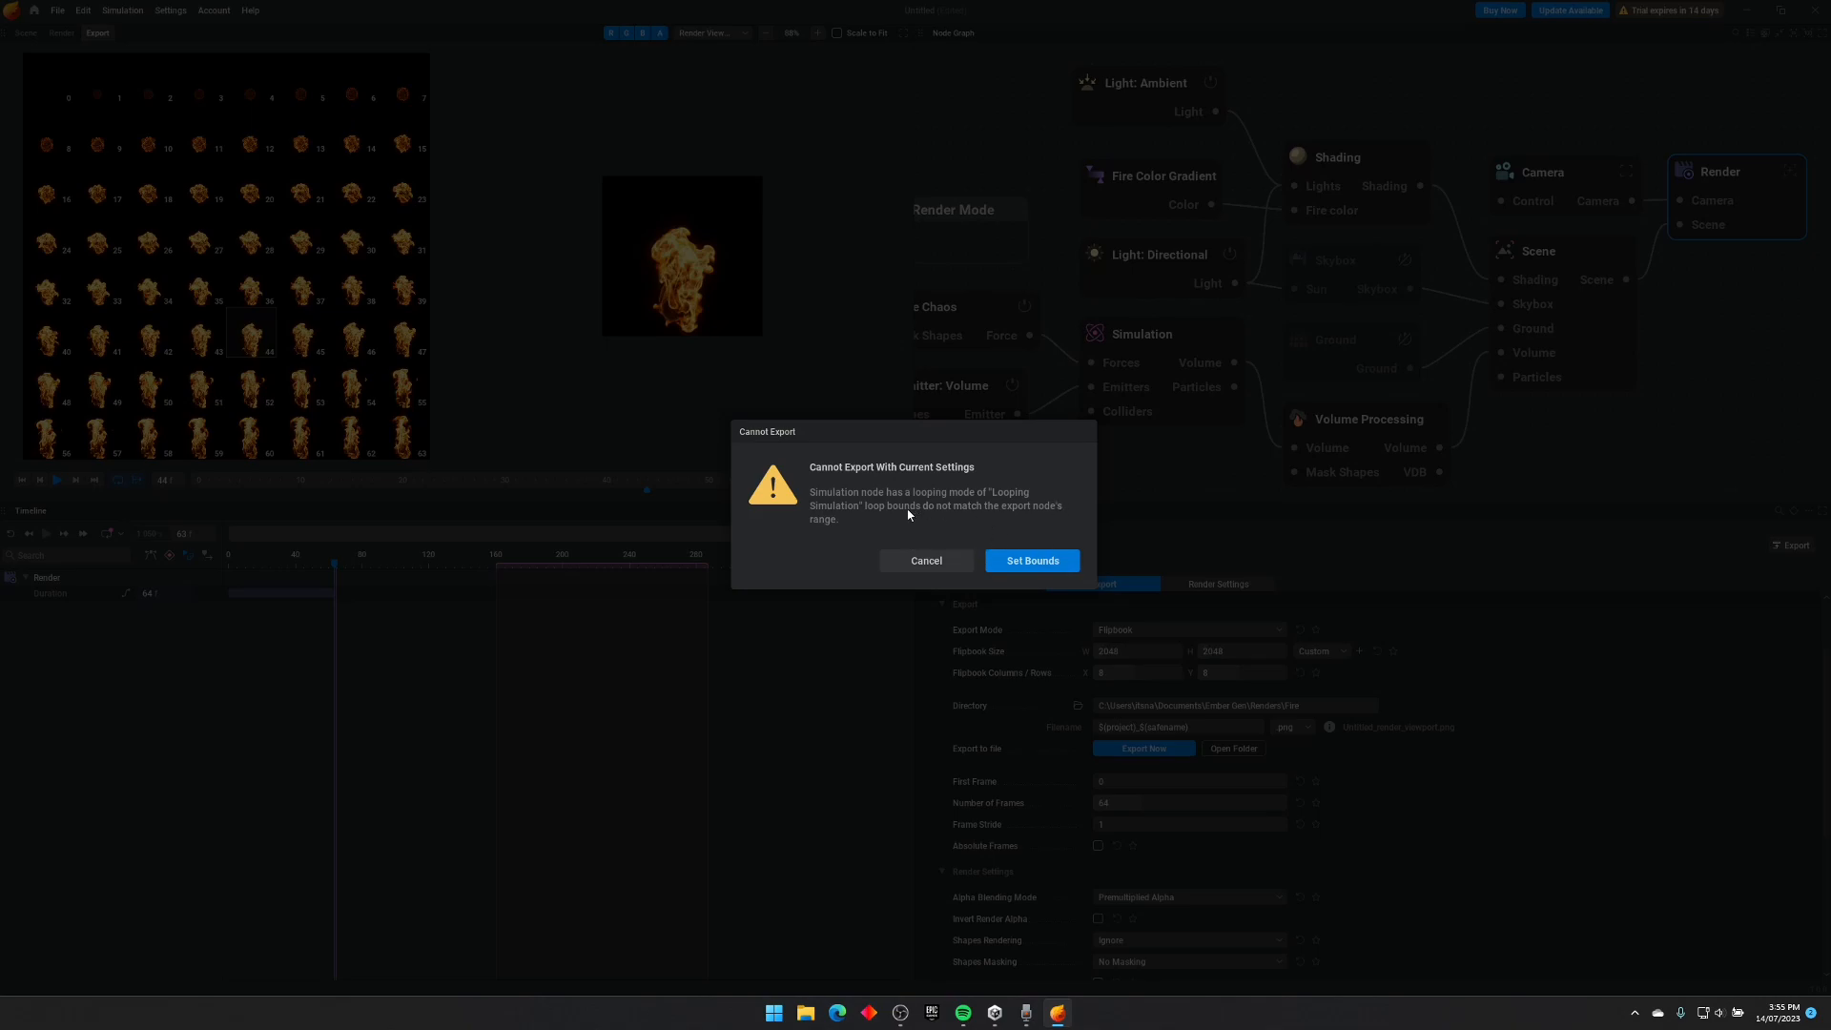
left_click(1024, 560)
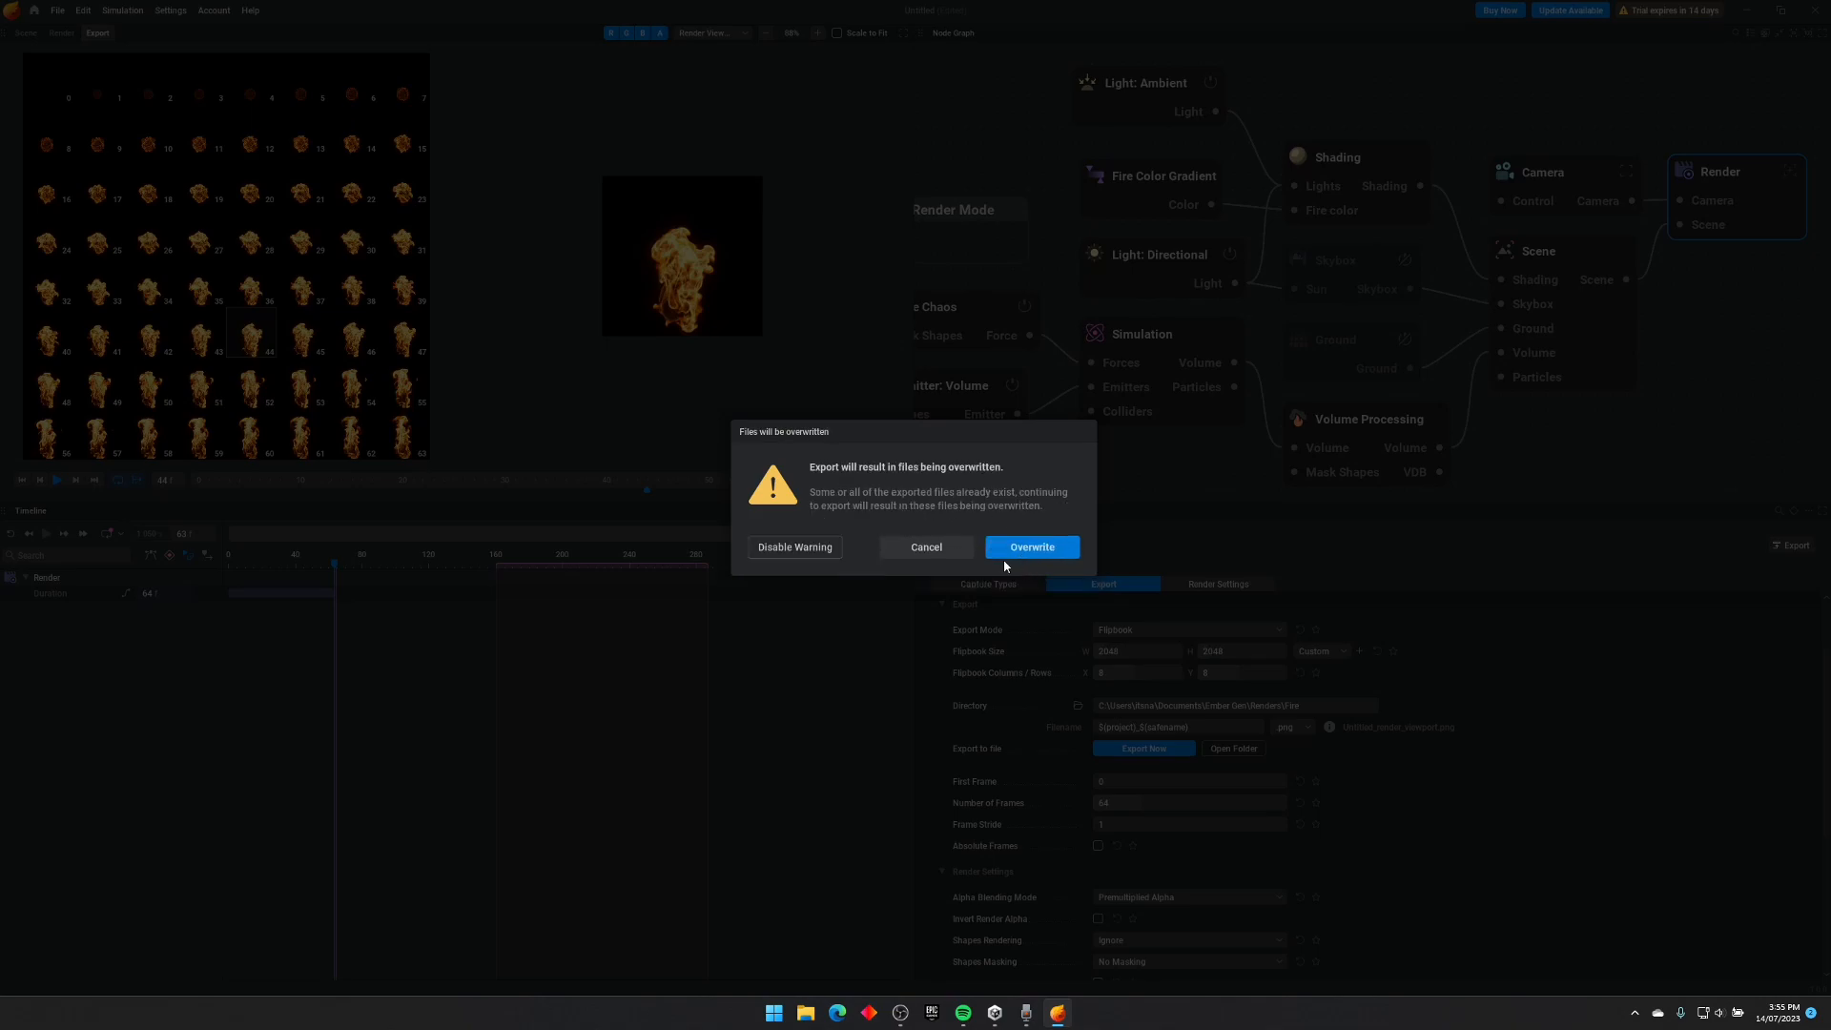
left_click(1030, 548)
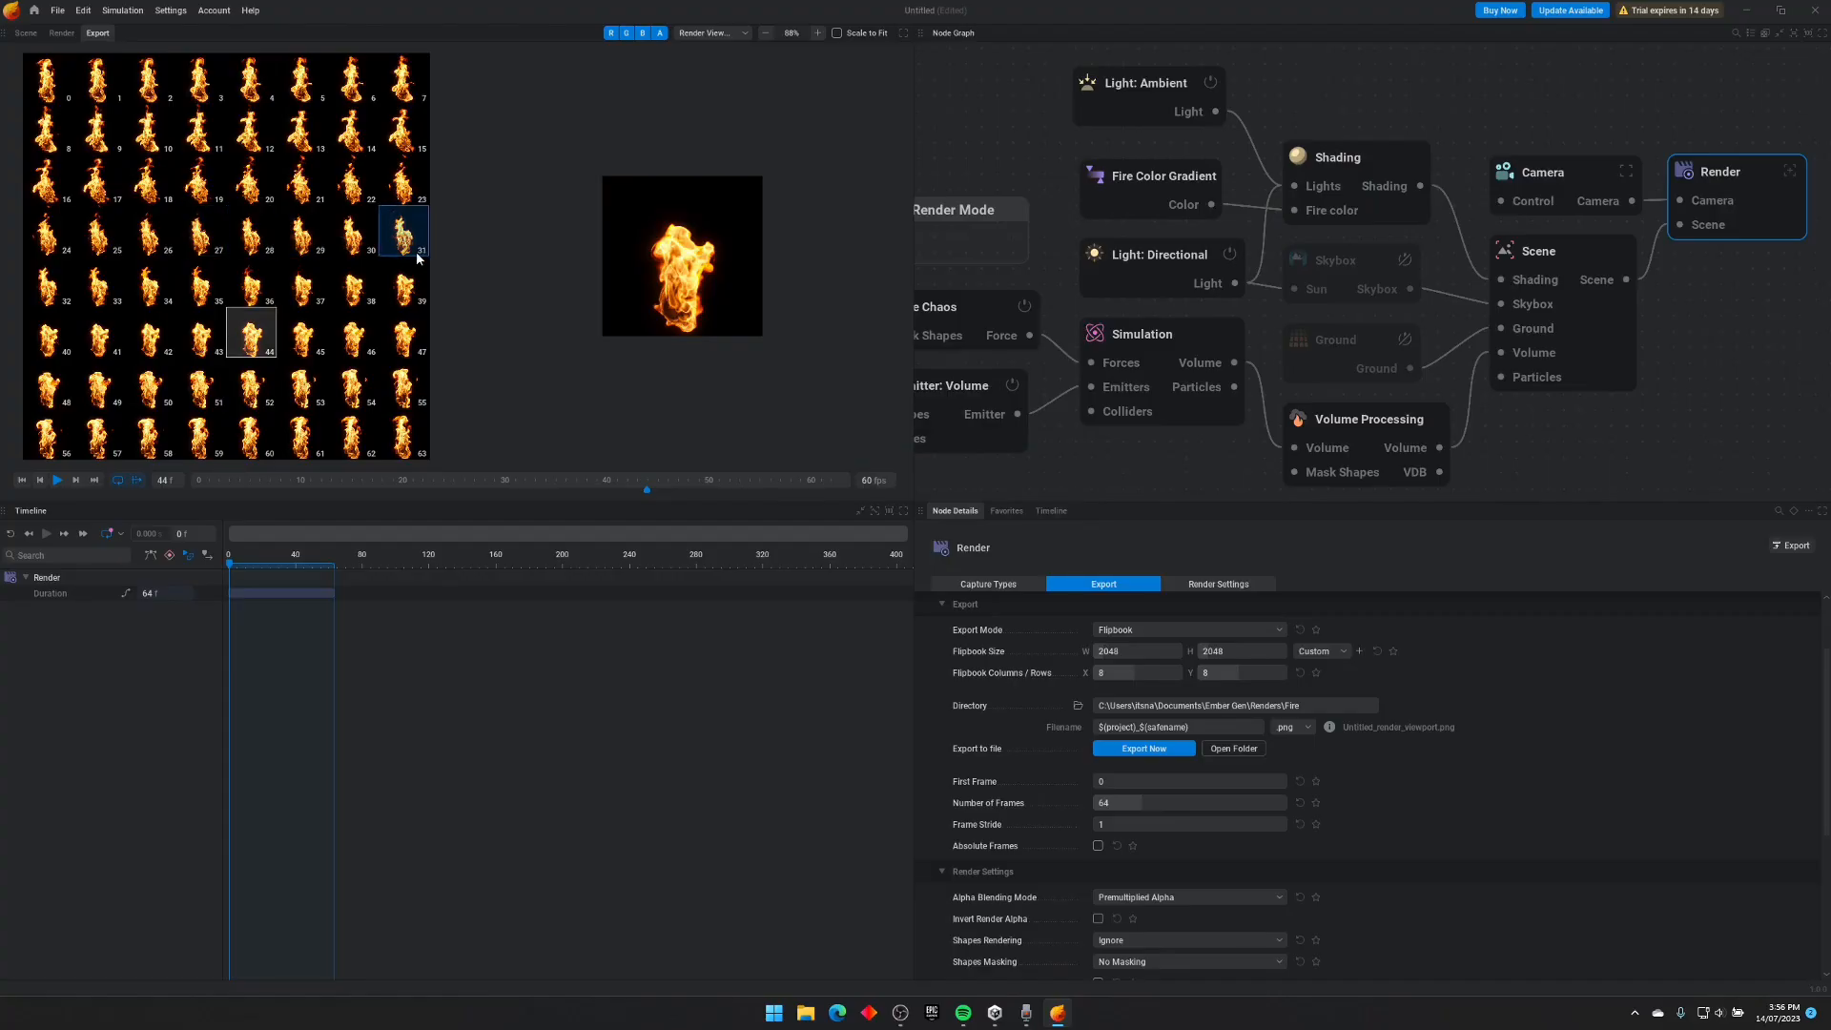
Step: Check the Simulation node's loop bounds and blending settings, and play the looped flipbook in the export preview
left_click(1153, 342)
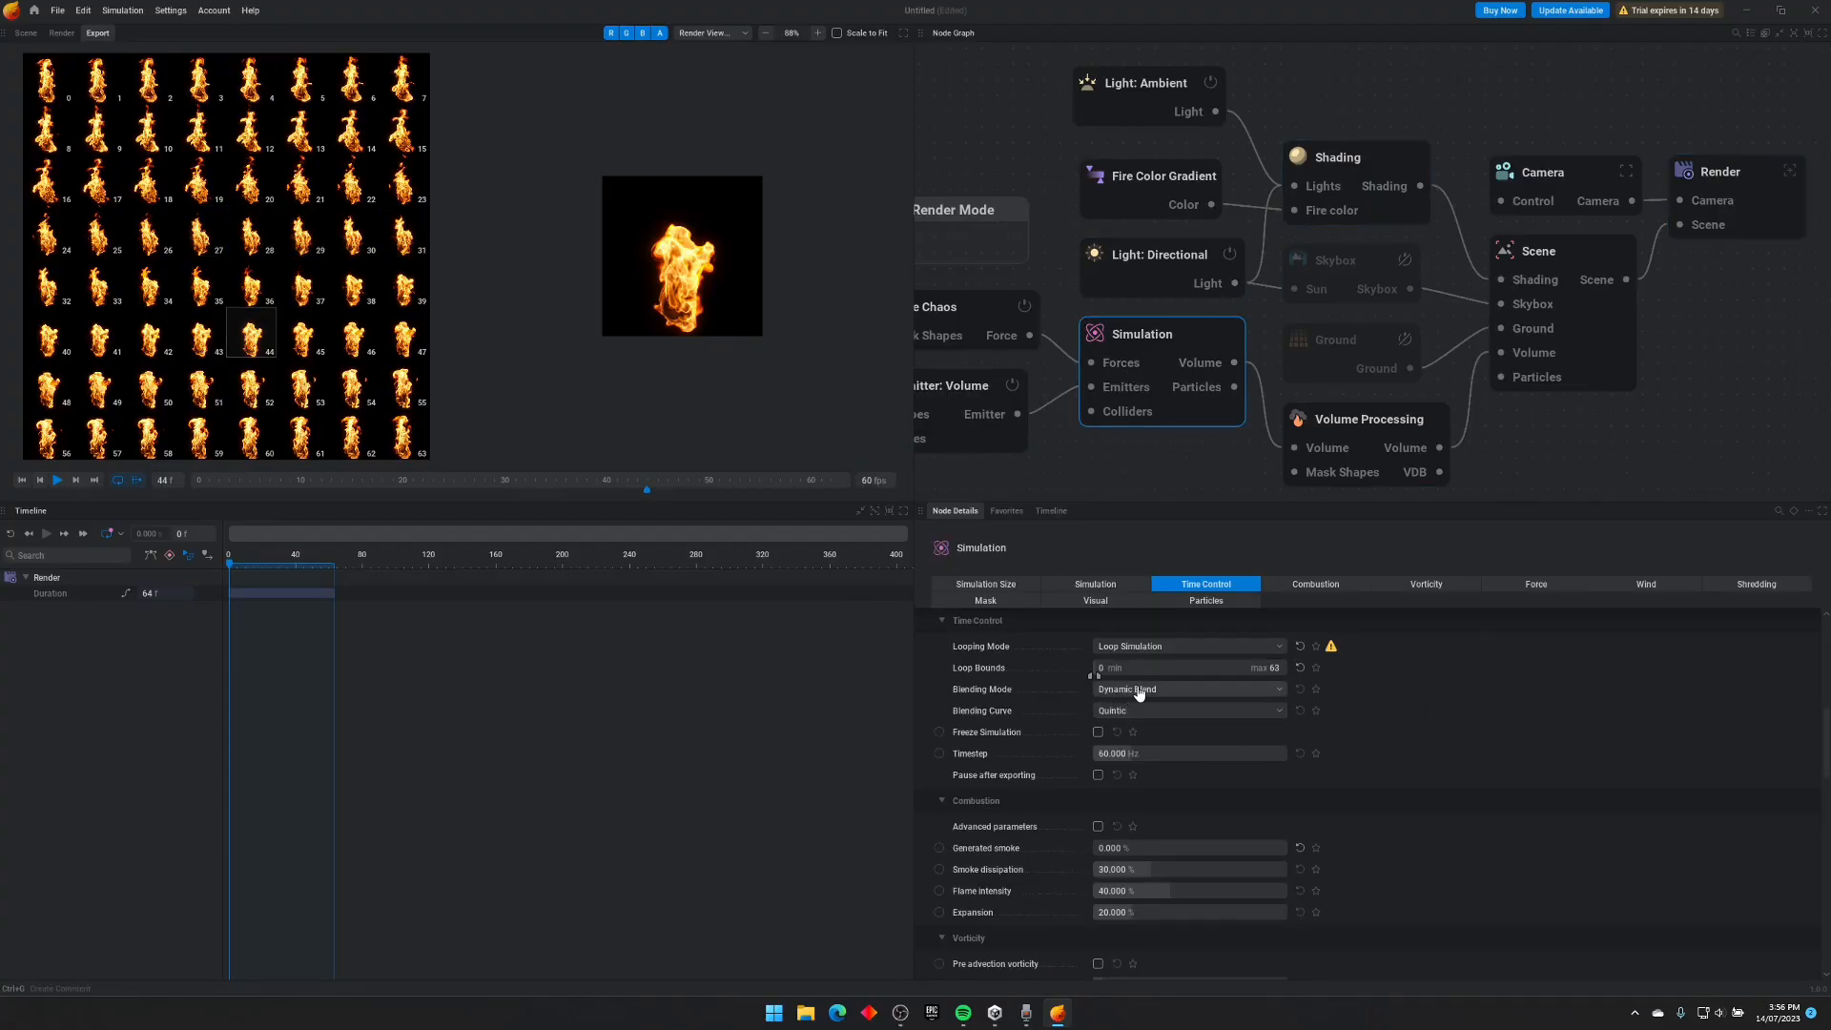
key("space")
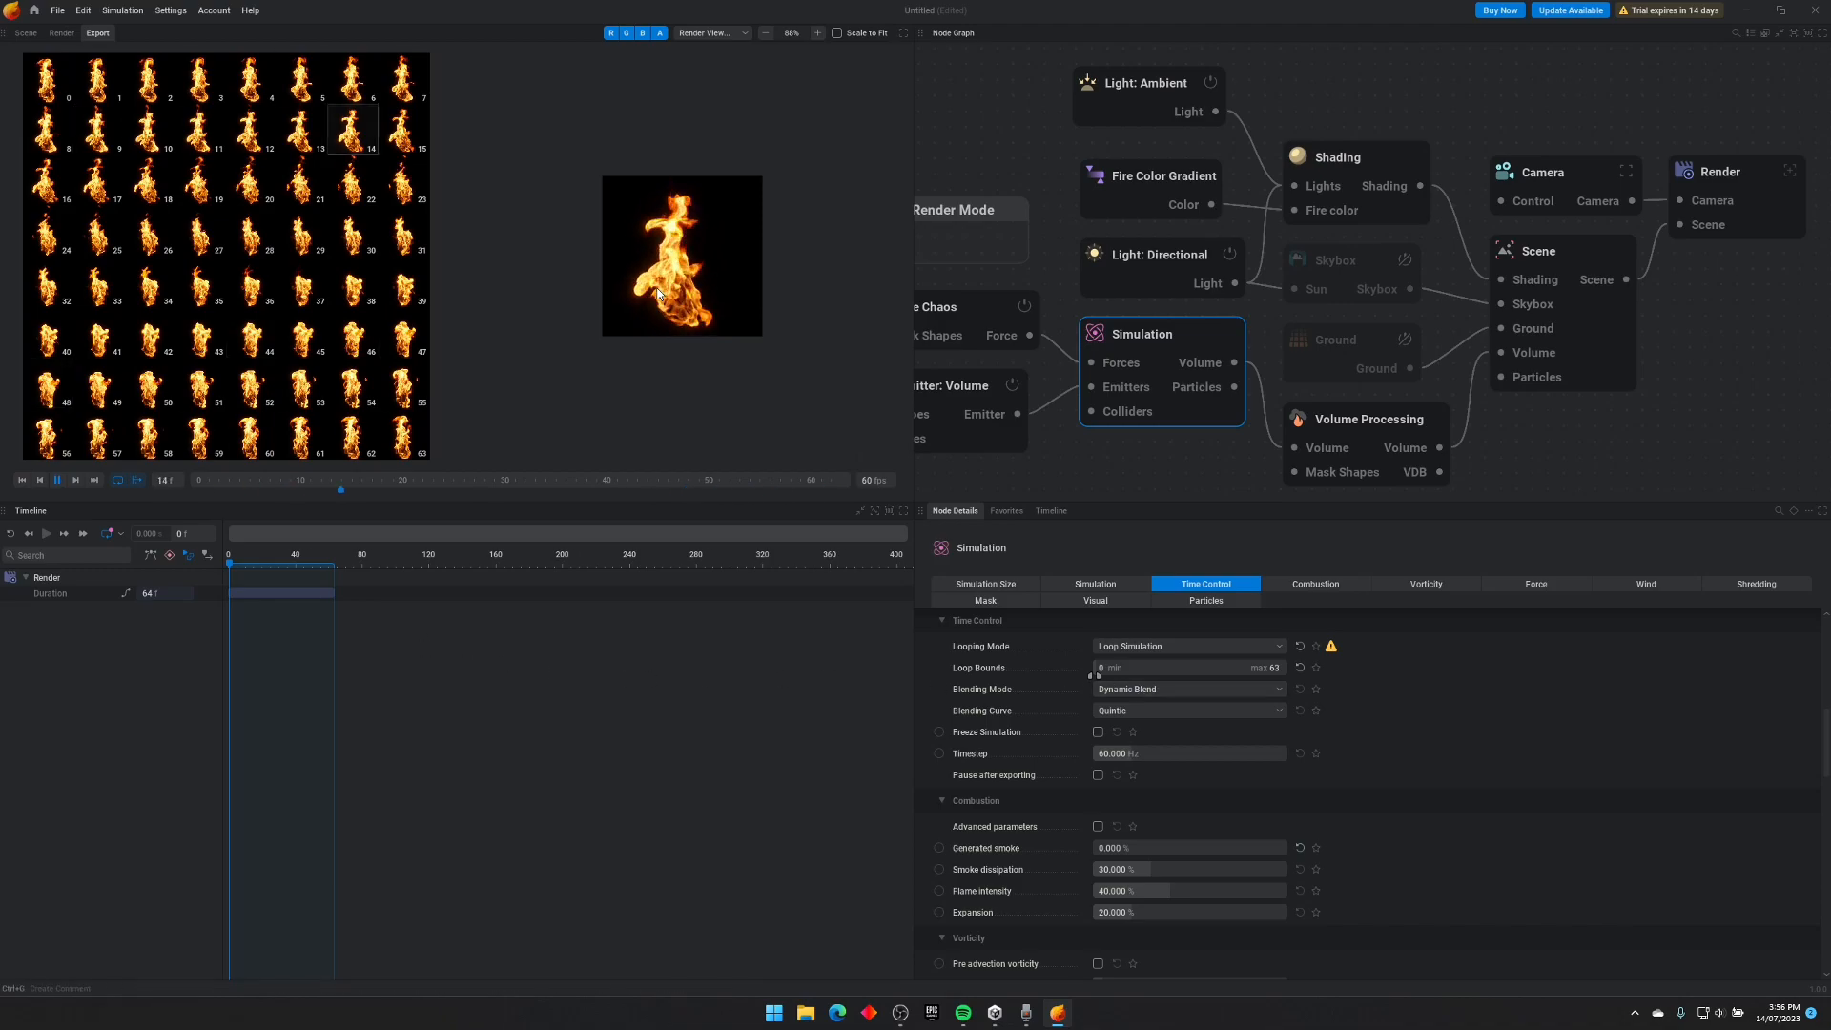
key("space")
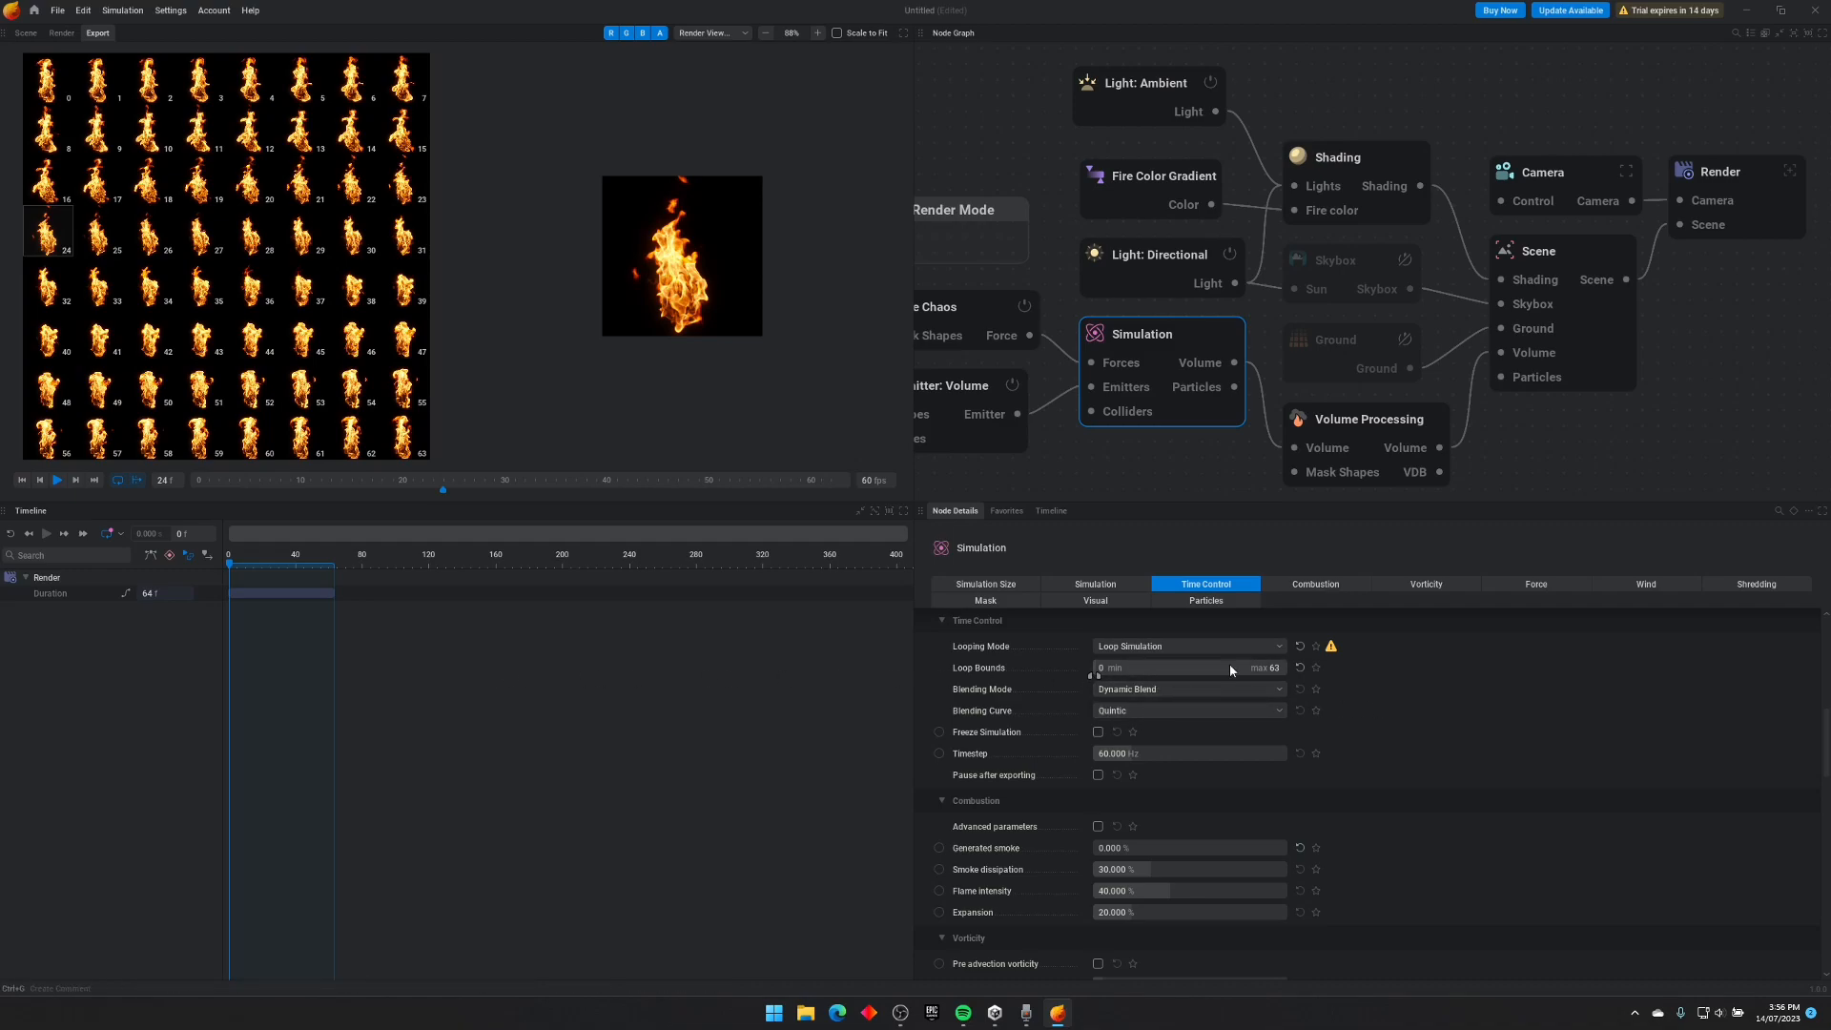
Step: Return to the Render node's export settings and examine the looping fire enlarged in the export preview
left_click(1731, 190)
middle_click_drag(1623, 375, 1459, 329)
scroll(1446, 347, "up", 1)
scroll(1367, 347, "down", 2)
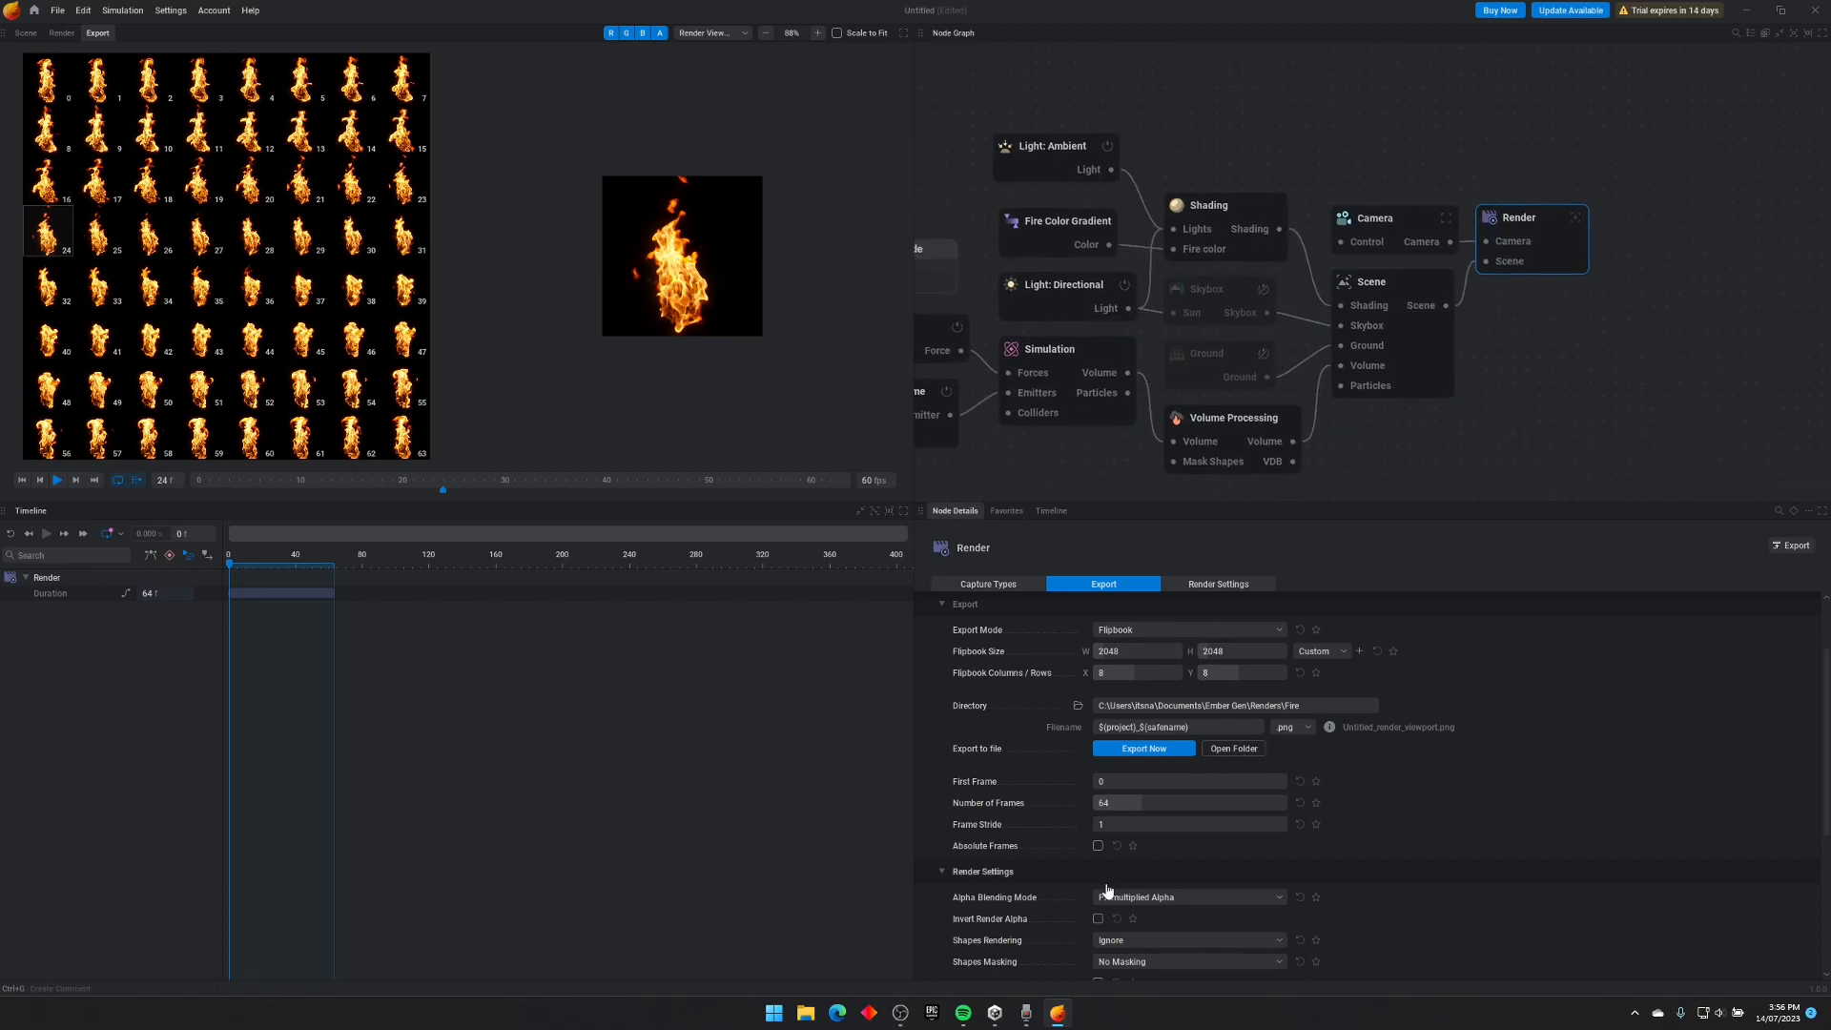
mouse_move(1038, 954)
scroll(661, 252, "up", 5)
key("space")
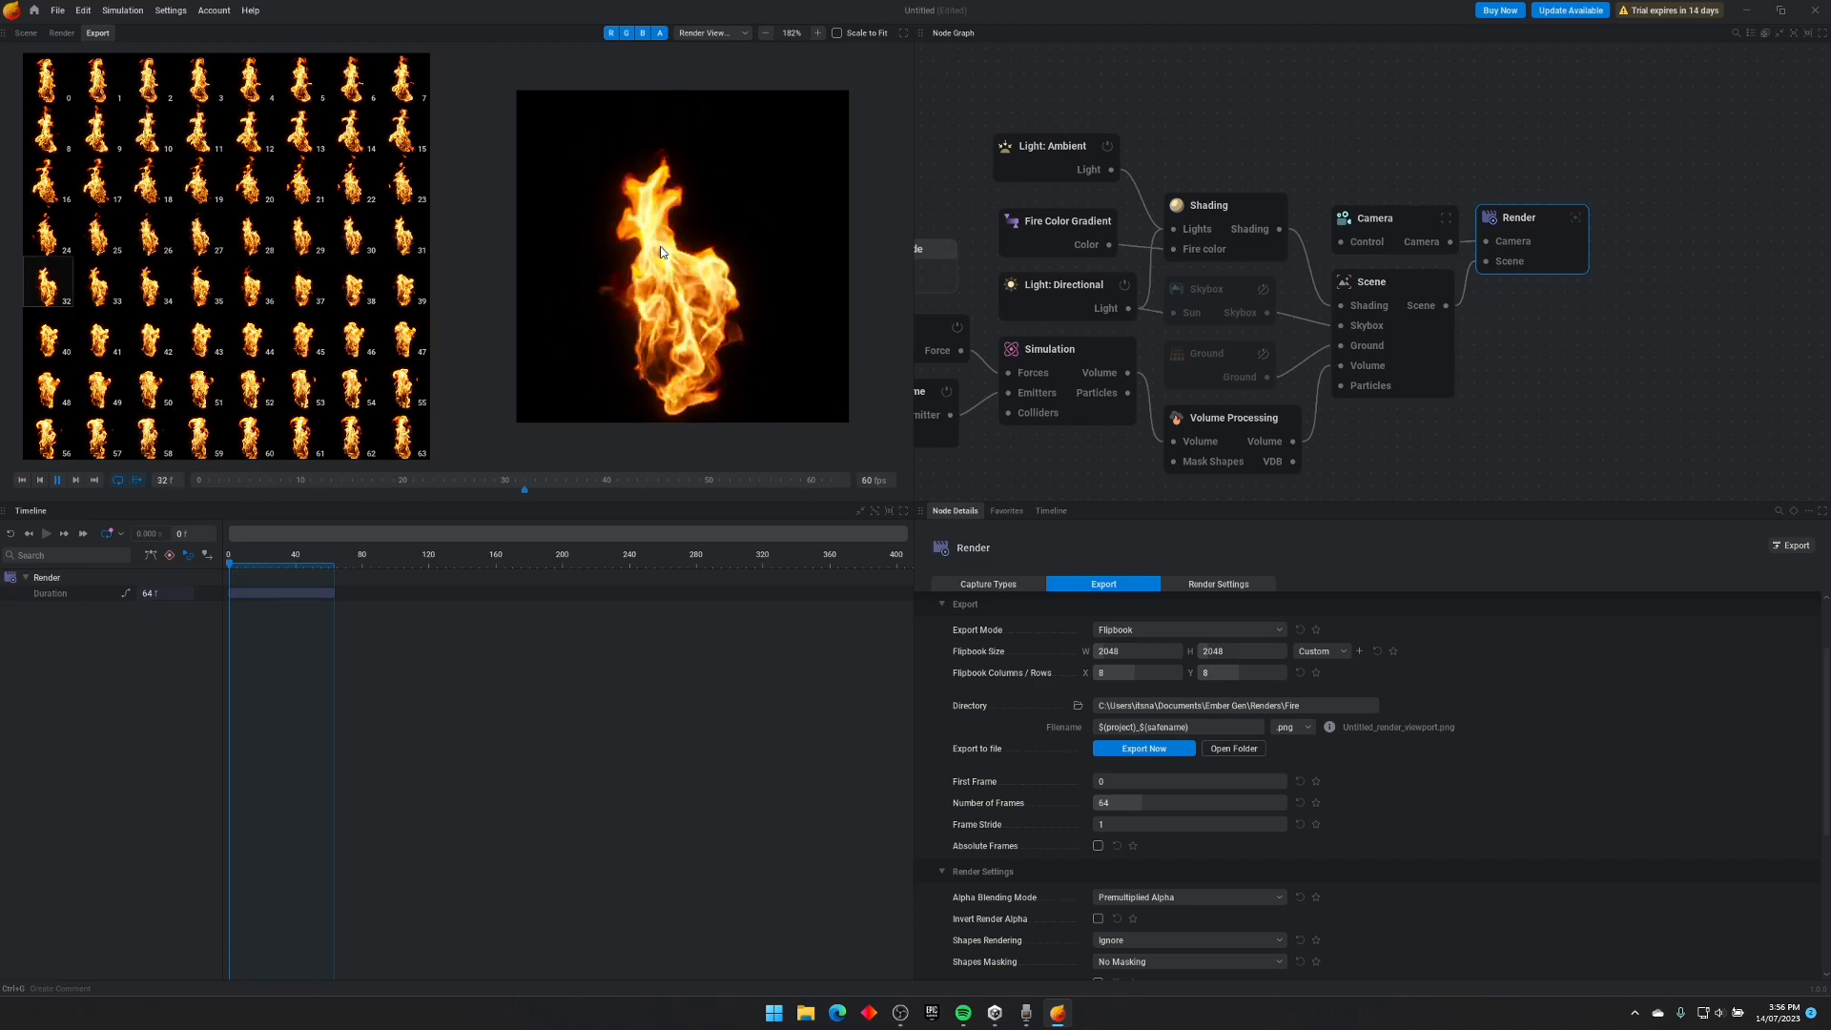
key("space")
key("space")
key("space")
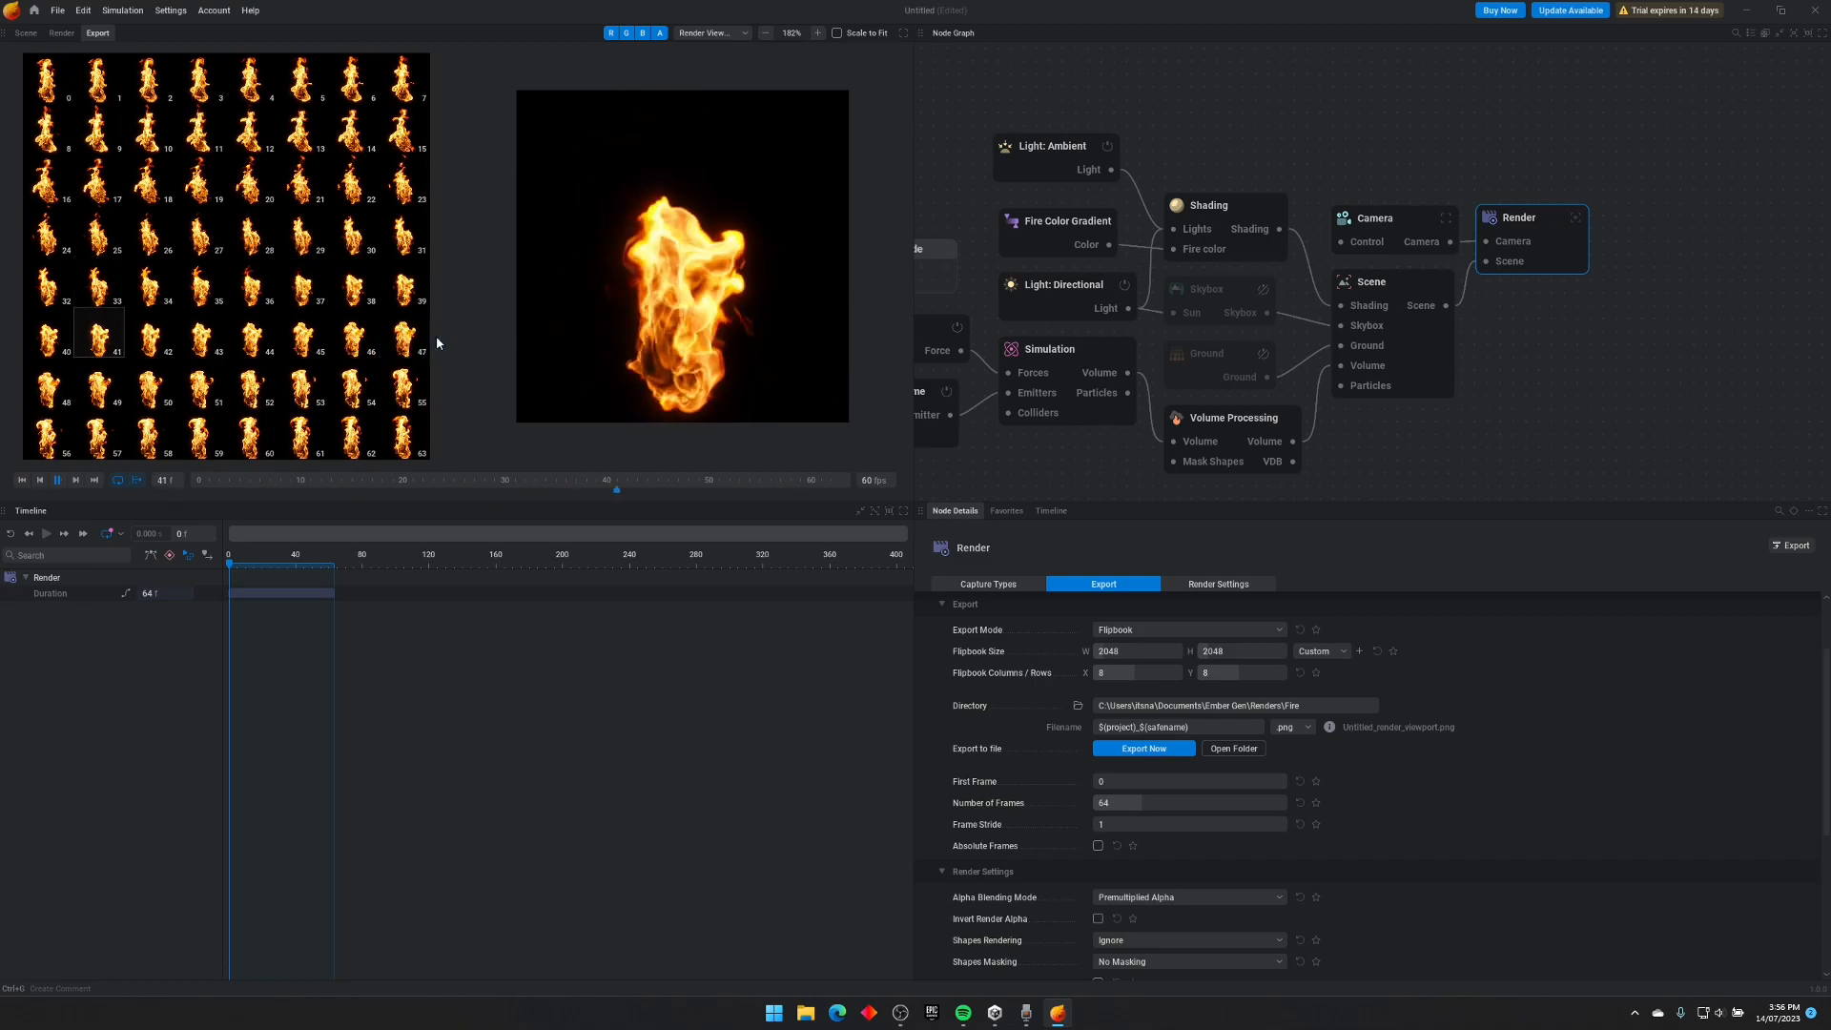
scroll(720, 399, "up", 2)
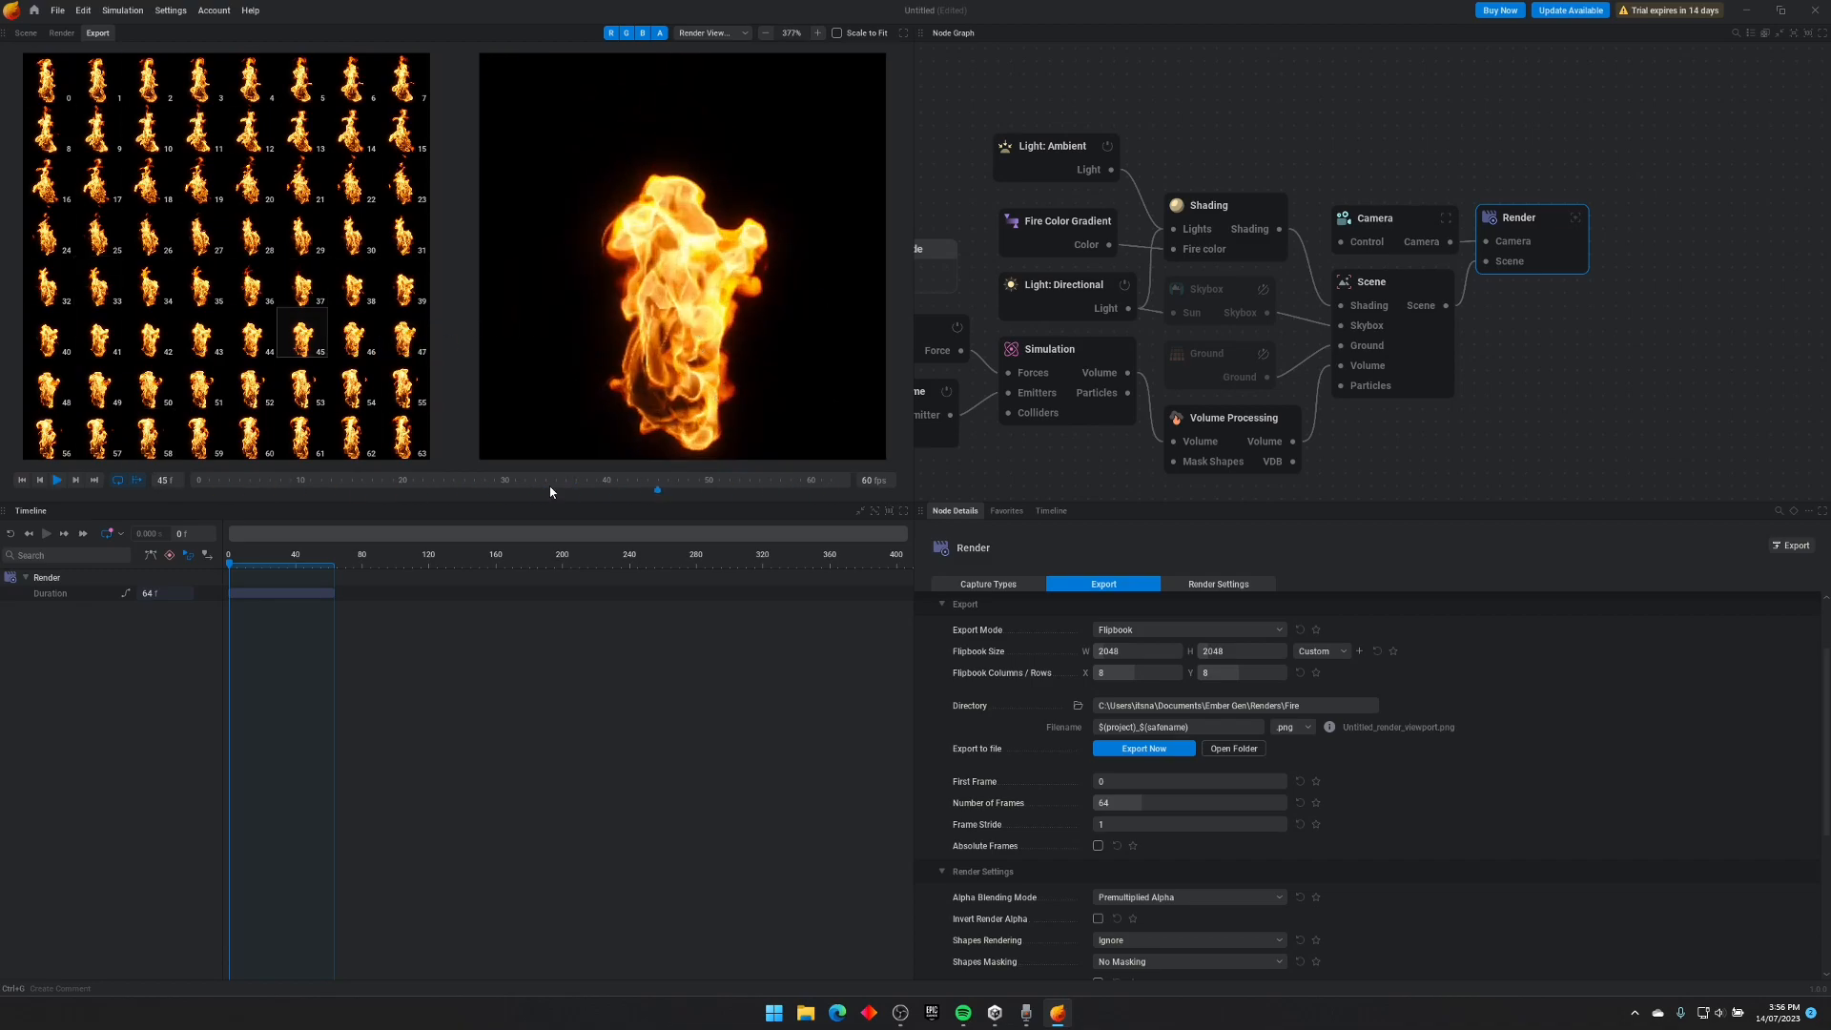
Step: Pause the flipbook playback and inspect individual frames in its final row, ending on frame 63
key("space")
key("space")
left_click(257, 443)
left_click(307, 442)
left_click(388, 440)
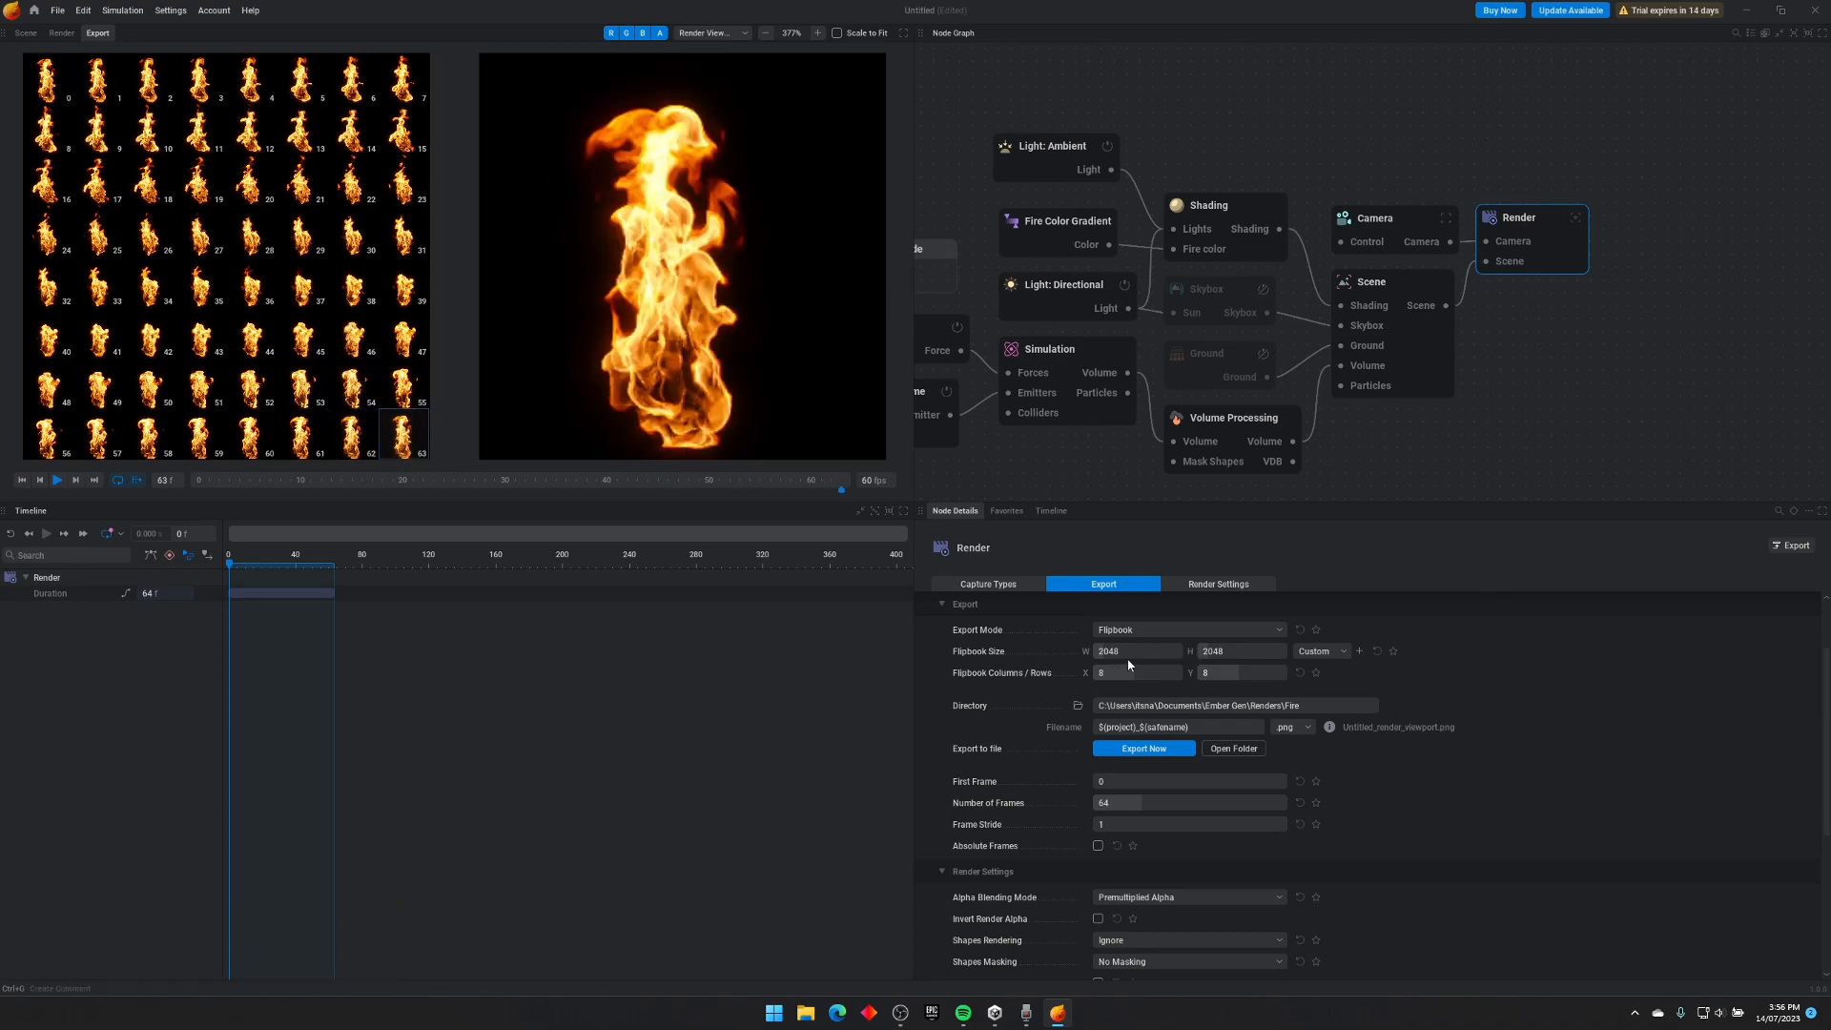
Step: Review the Render node's flipbook settings and available export modes, and collapse the Export section
scroll(1129, 665, "up", 1)
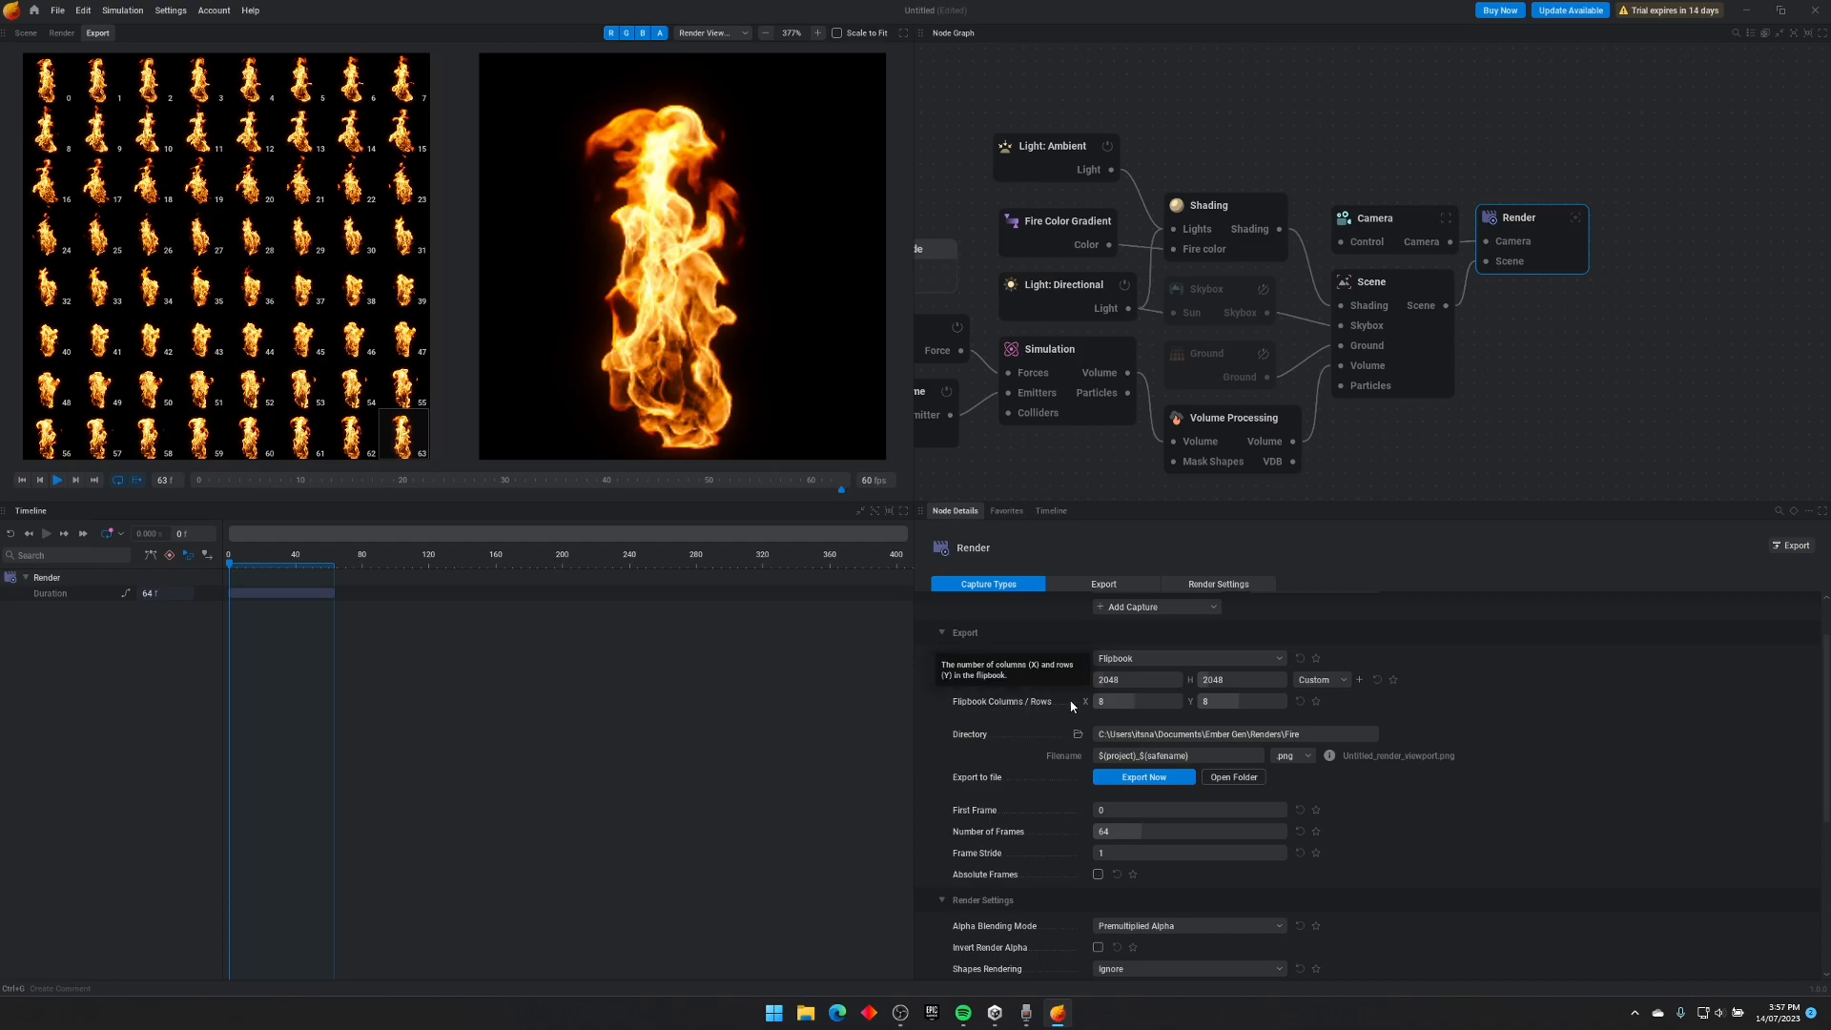
scroll(1478, 694, "down", 4)
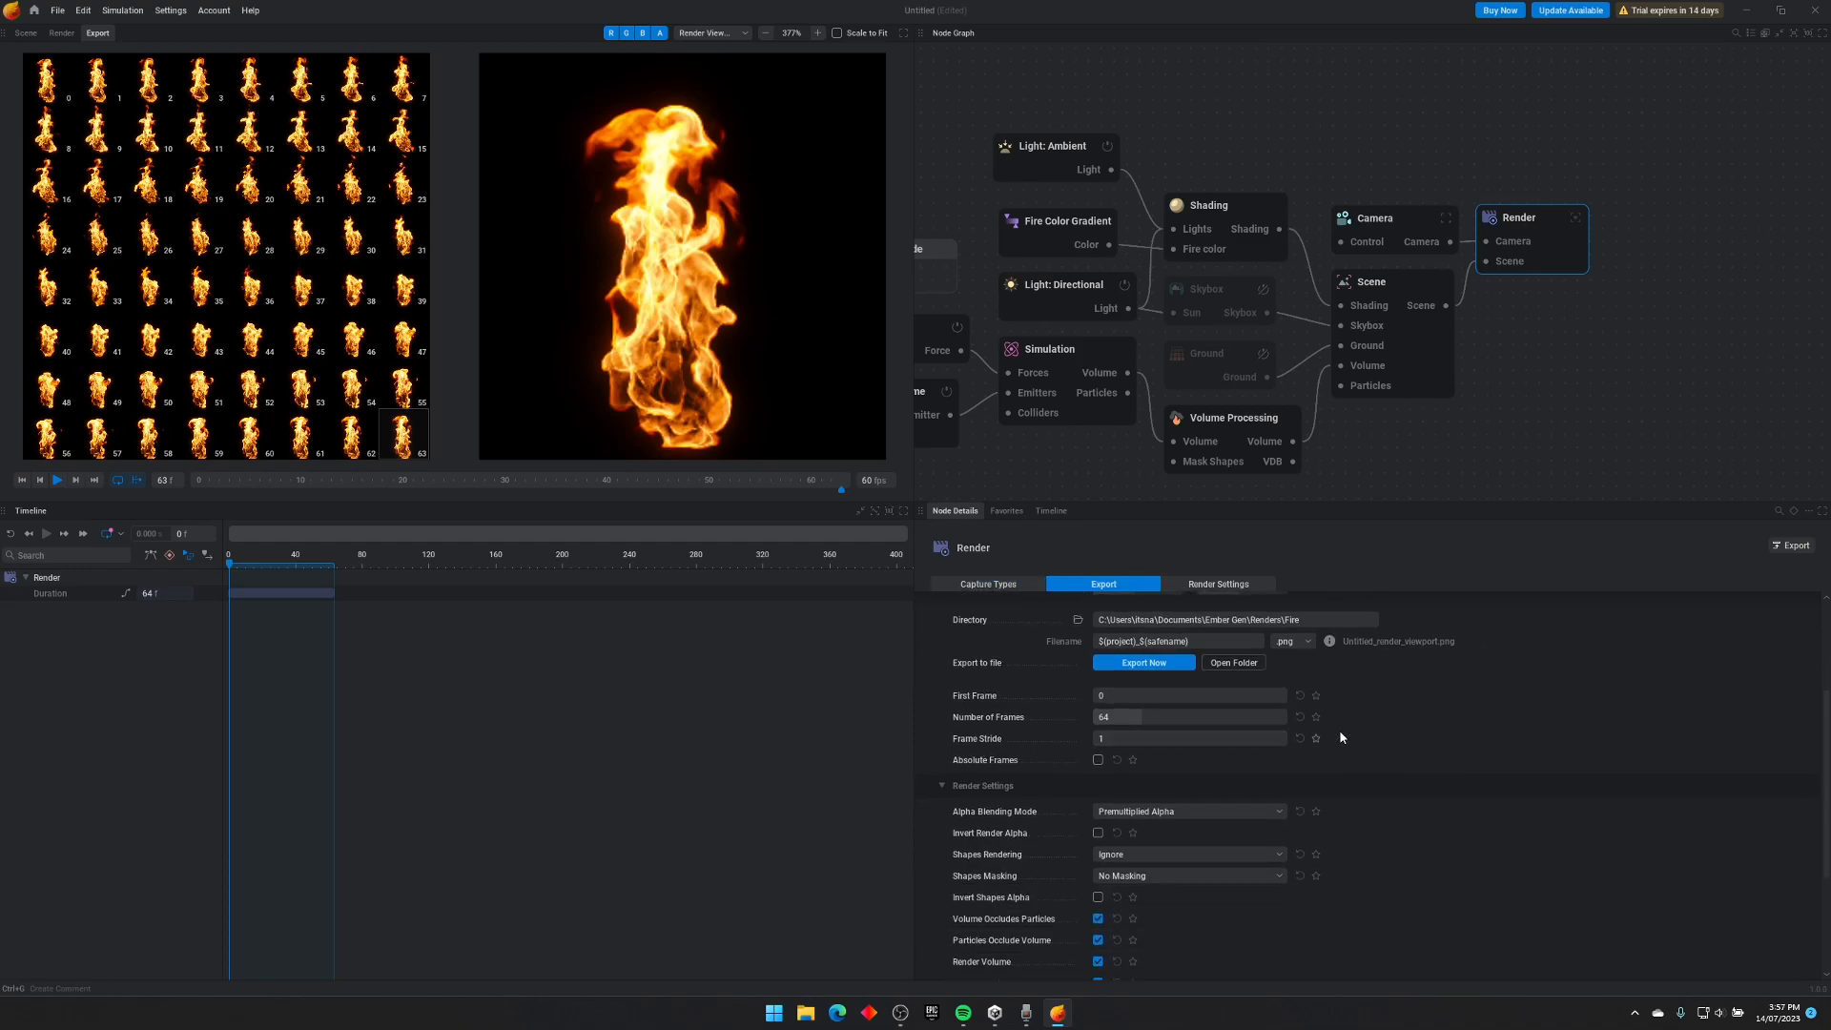
scroll(1523, 728, "up", 5)
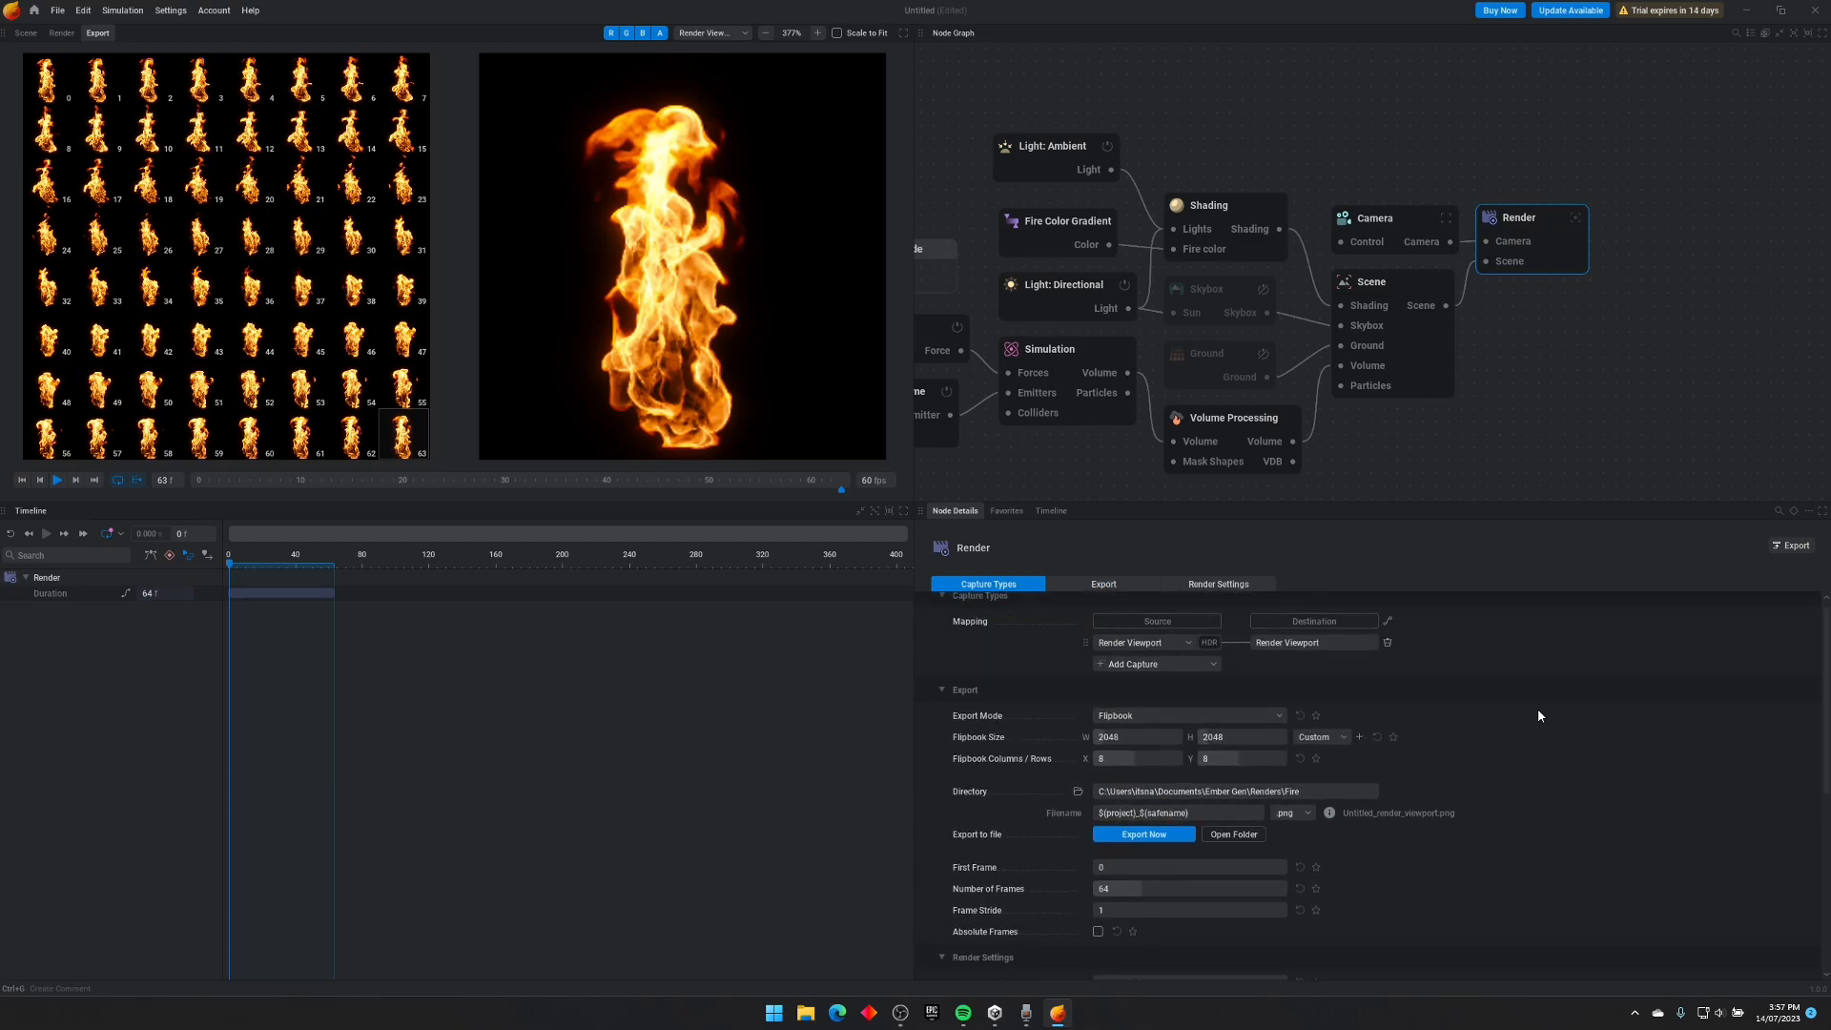
left_click(1105, 716)
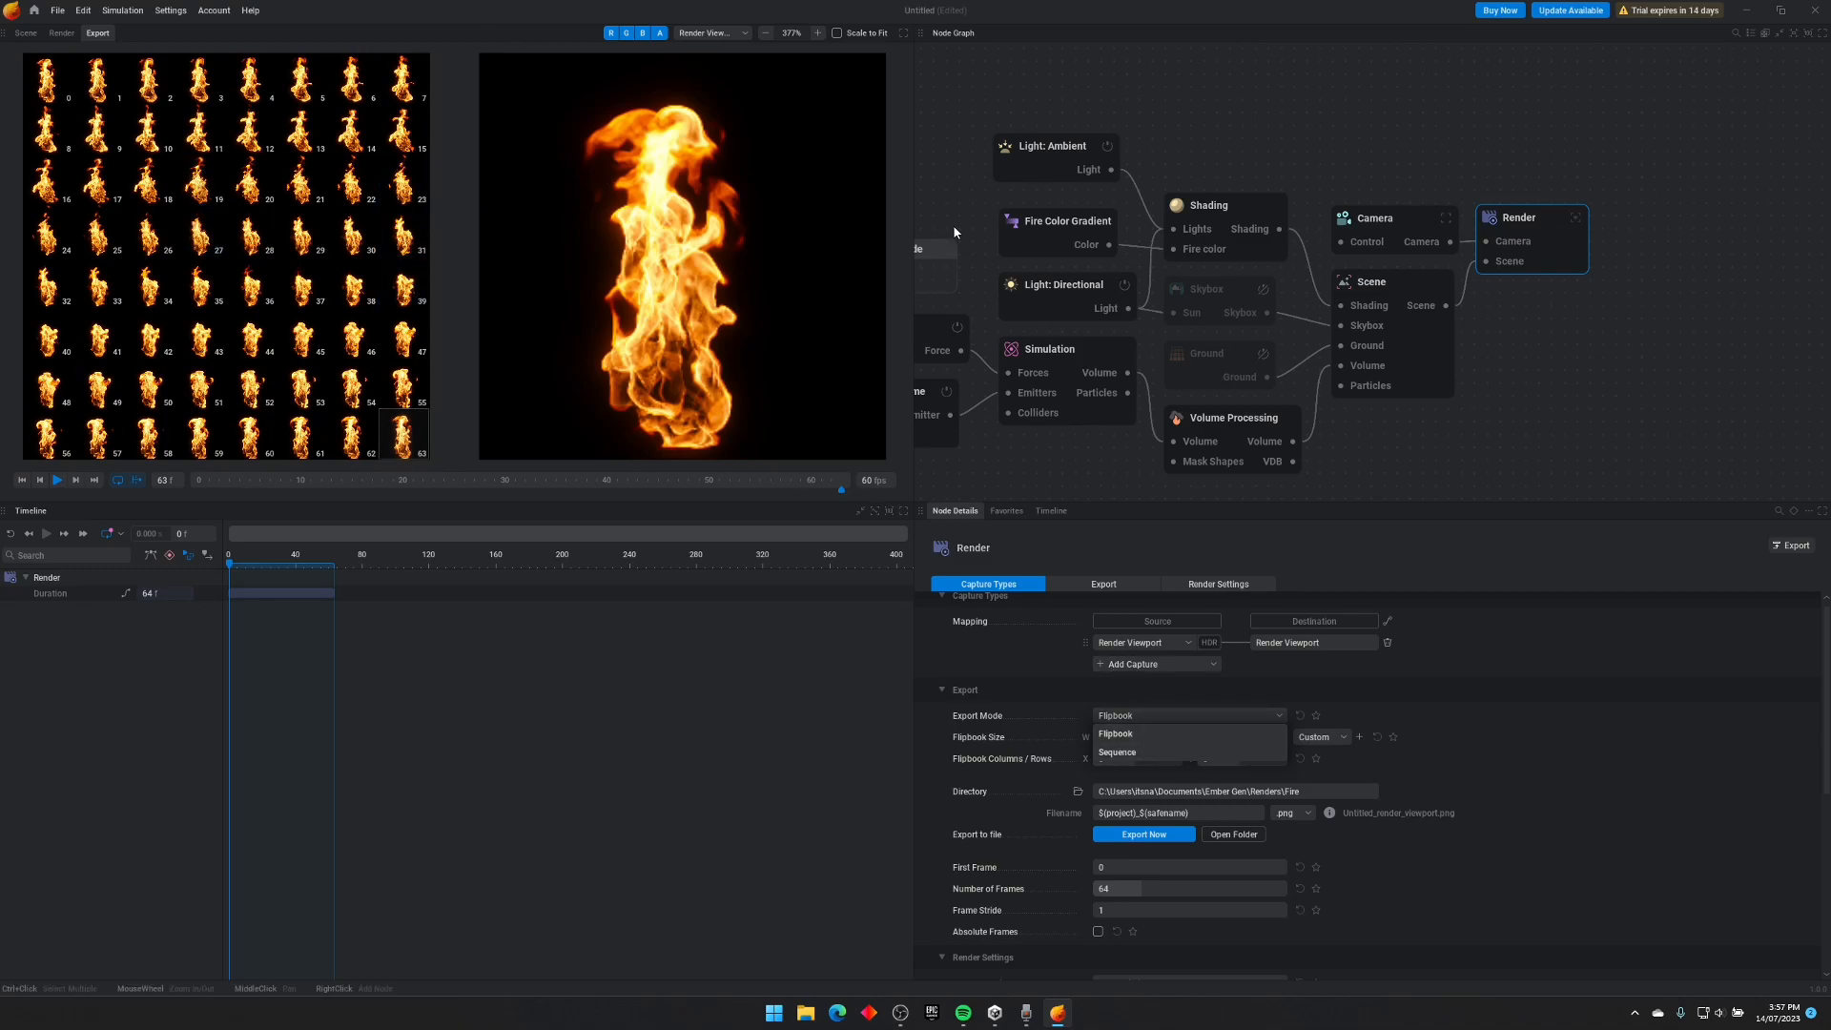
left_click(963, 690)
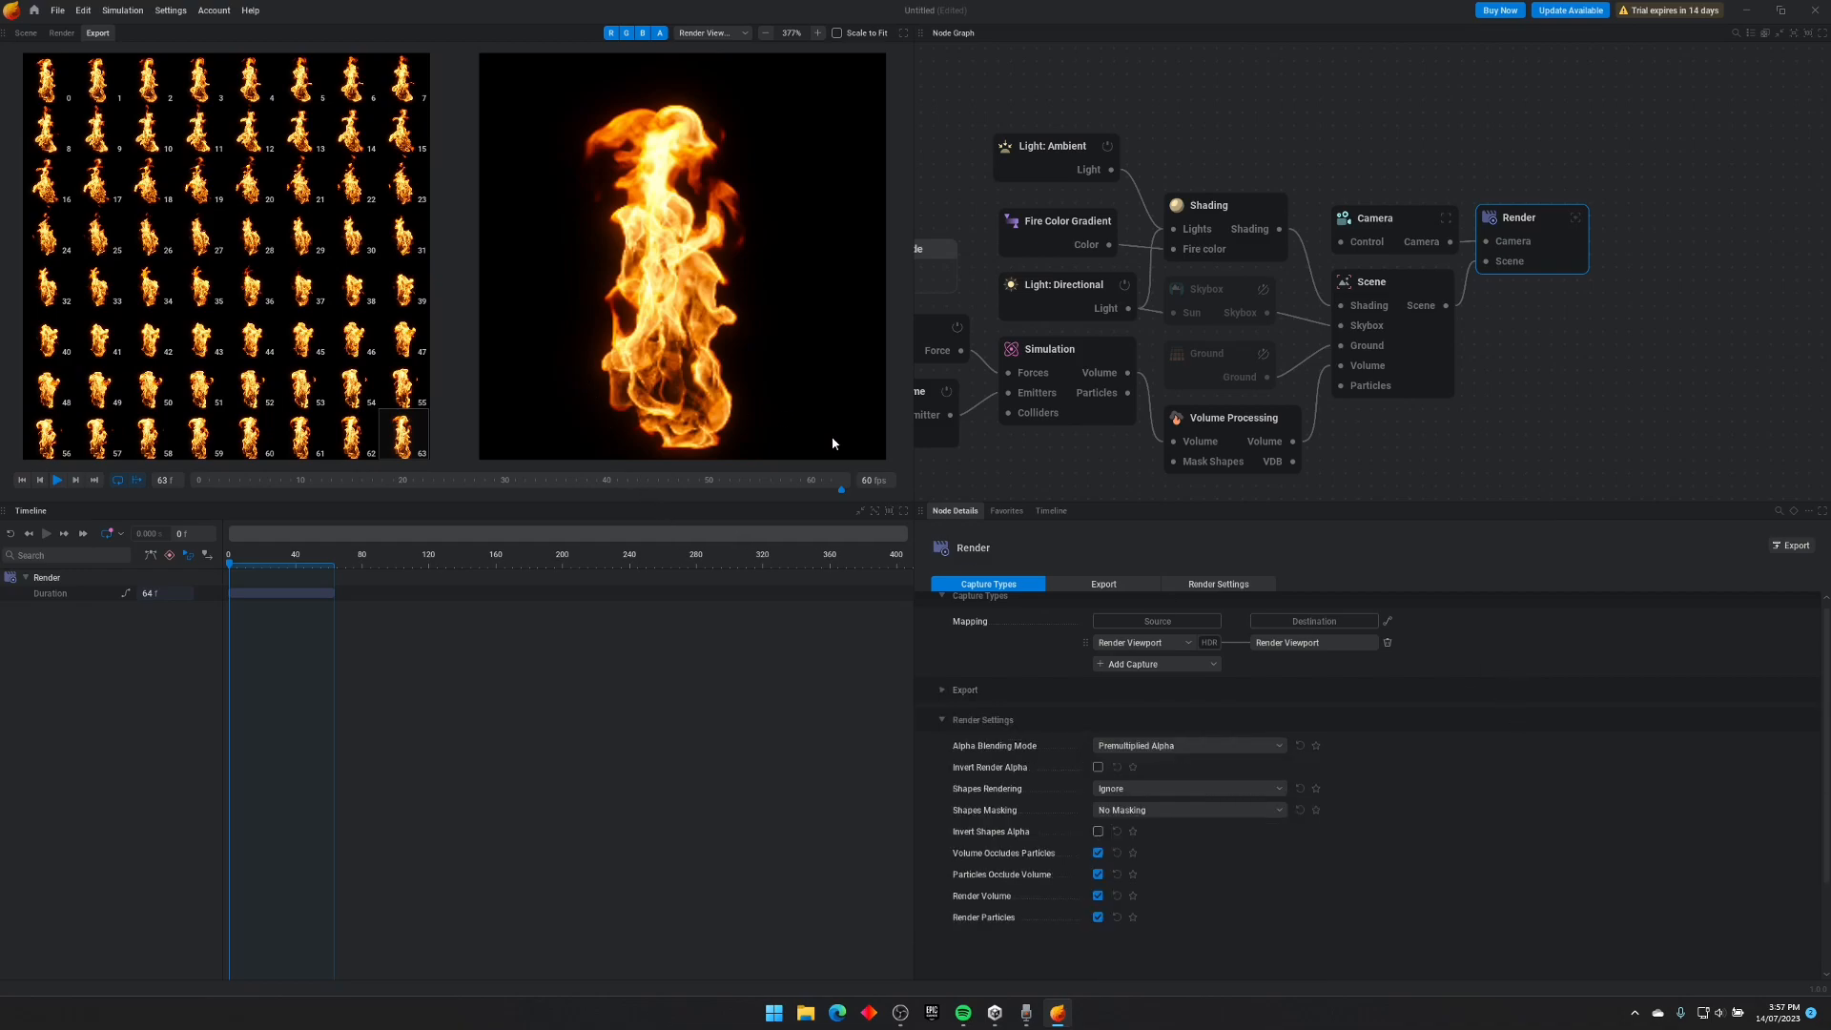
Step: Check the Render node's export directory and open the Fire folder under Documents, Ember Gen, Renders in File Explorer
left_click(805, 1015)
left_click_drag(719, 254, 714, 252)
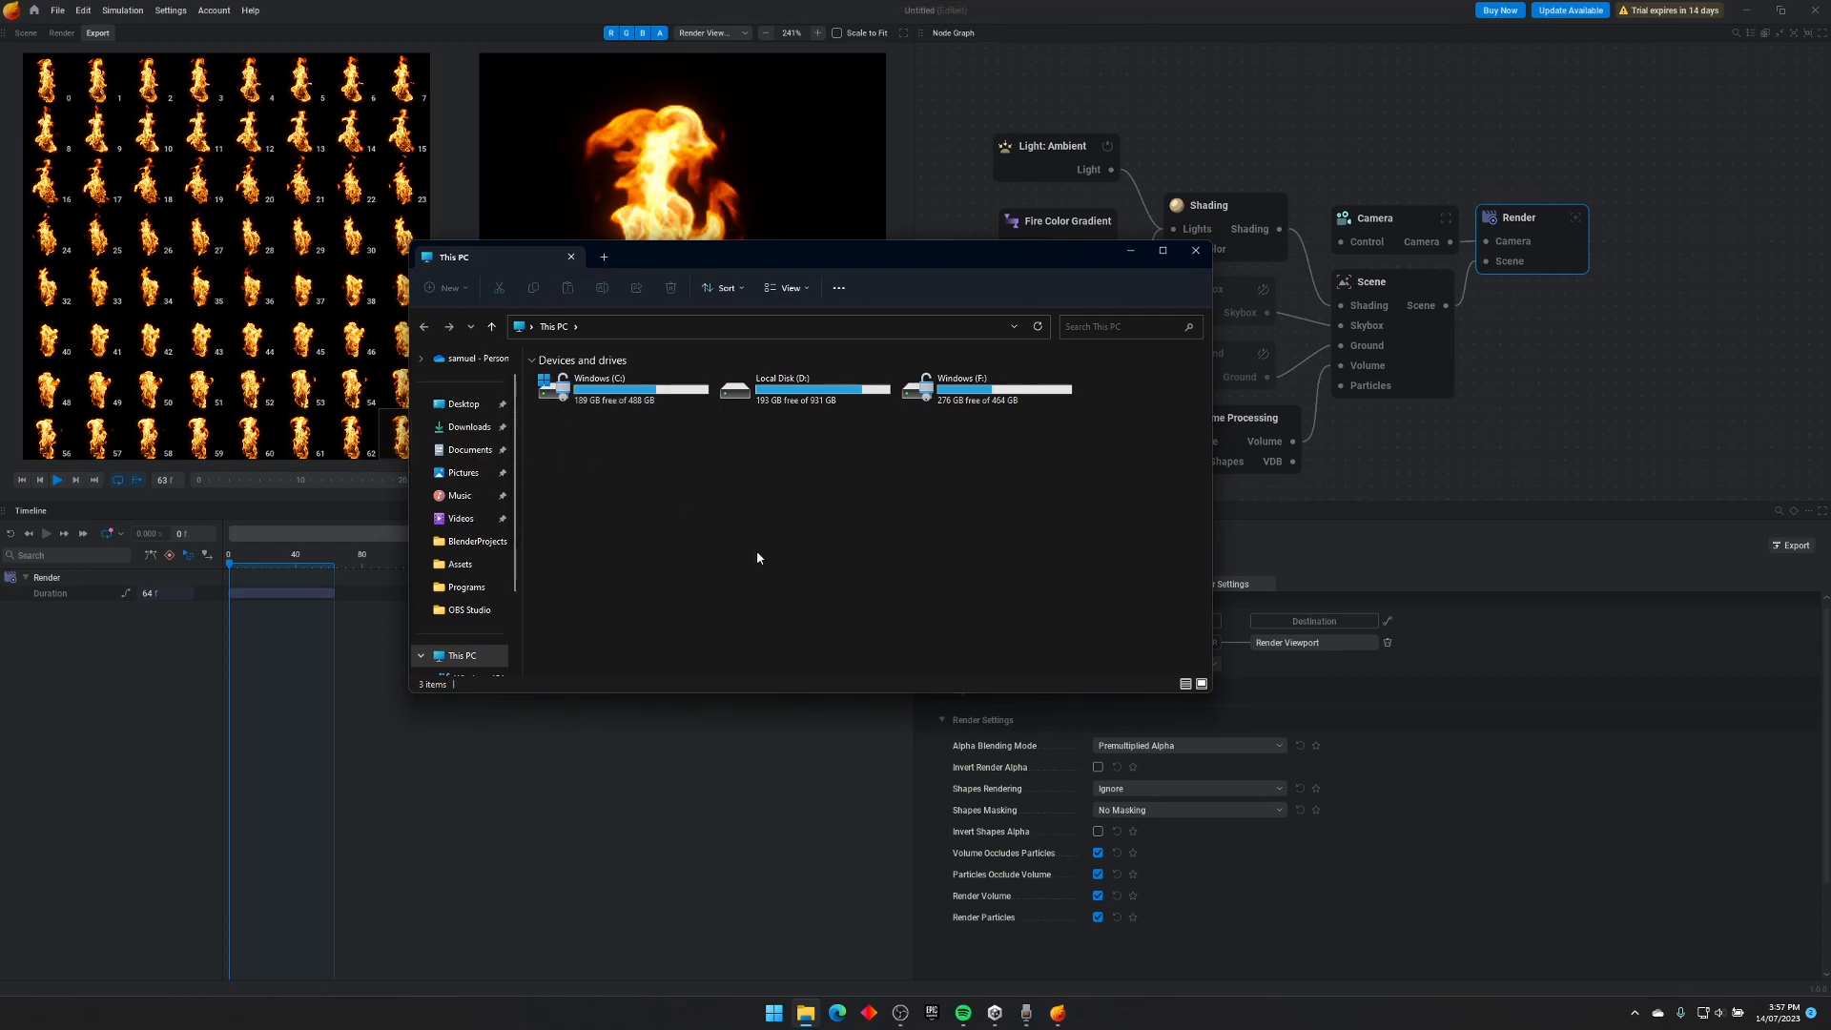
left_click_drag(958, 255, 829, 175)
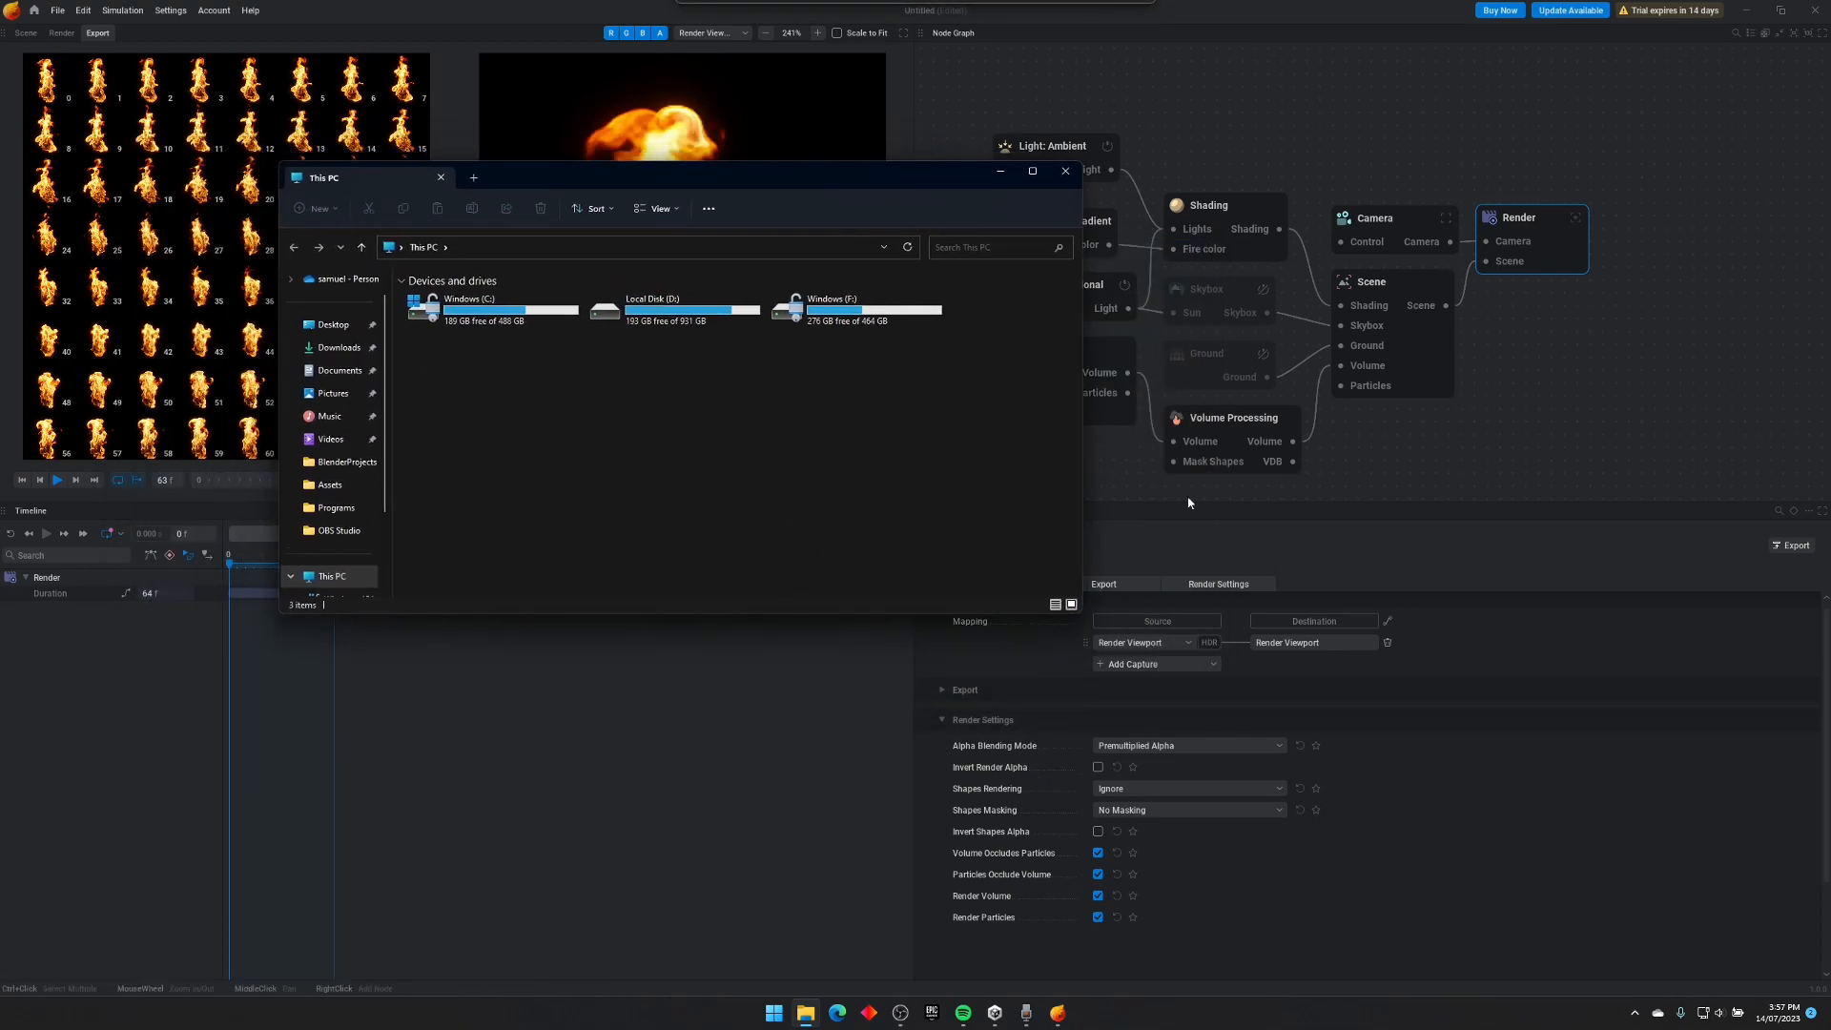
left_click(1104, 583)
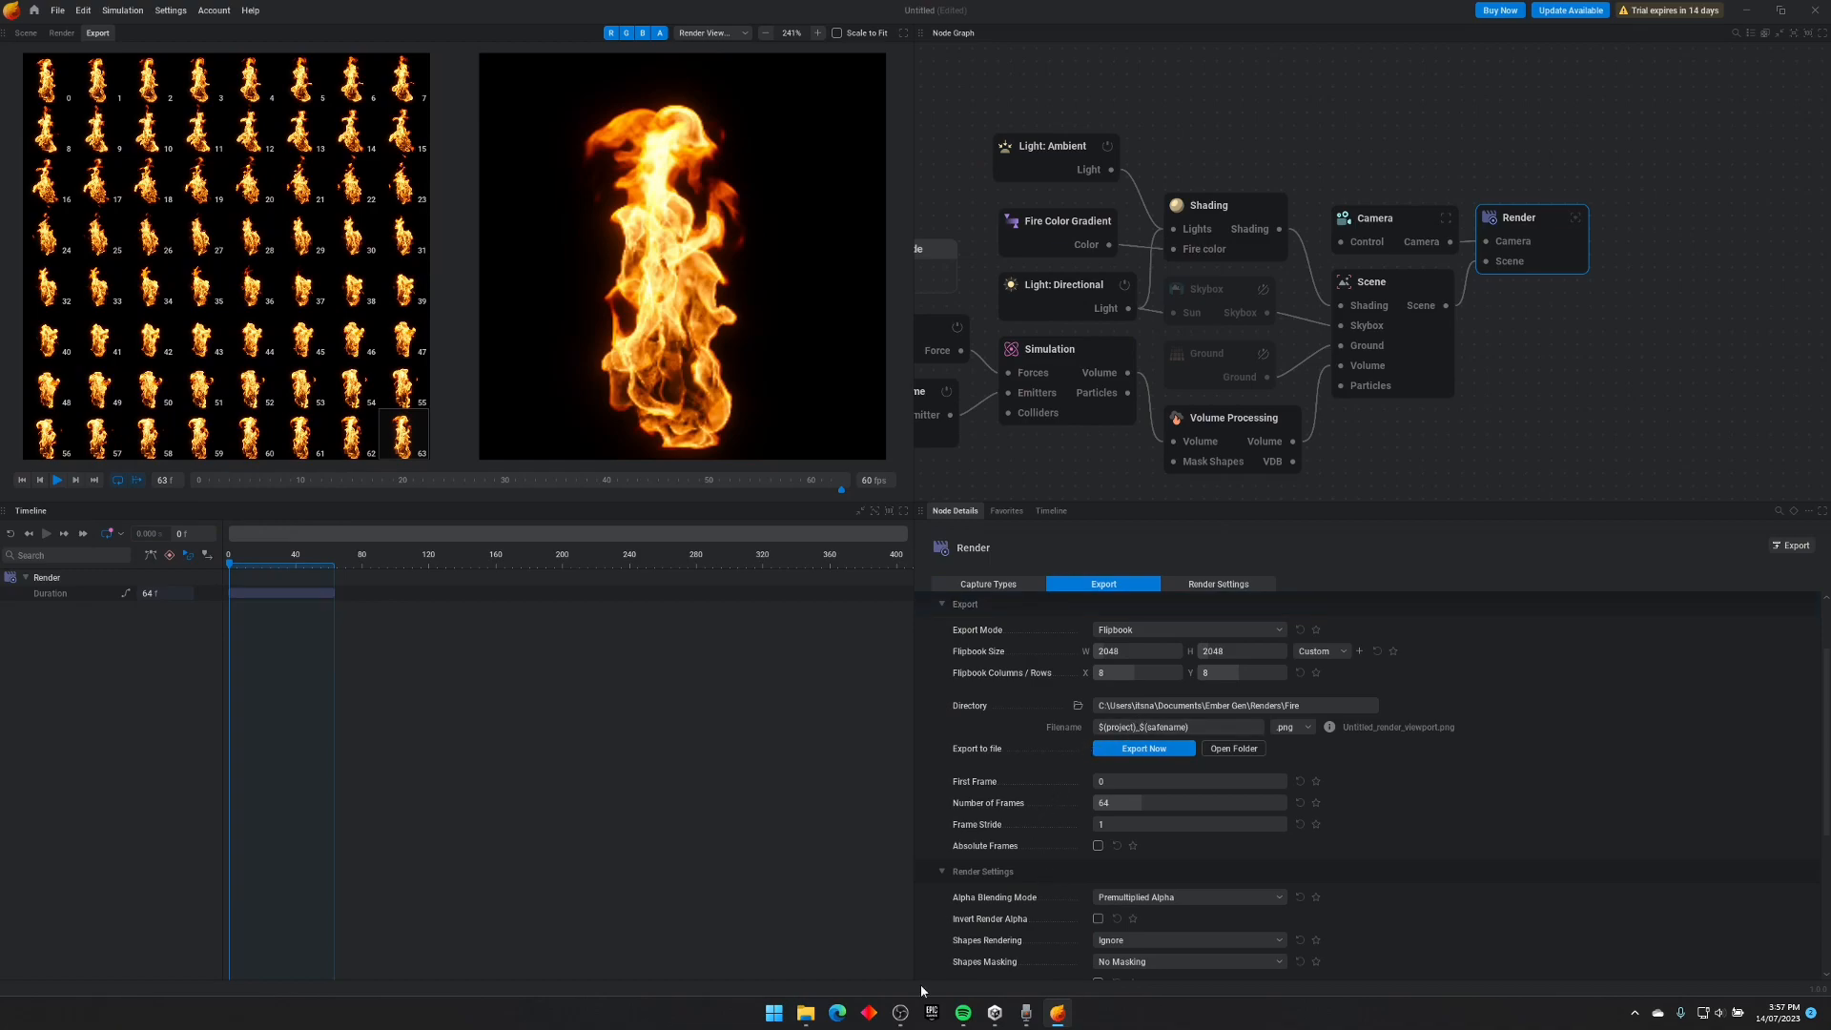
left_click(806, 1013)
left_click(339, 370)
double_click(505, 321)
double_click(490, 300)
double_click(489, 299)
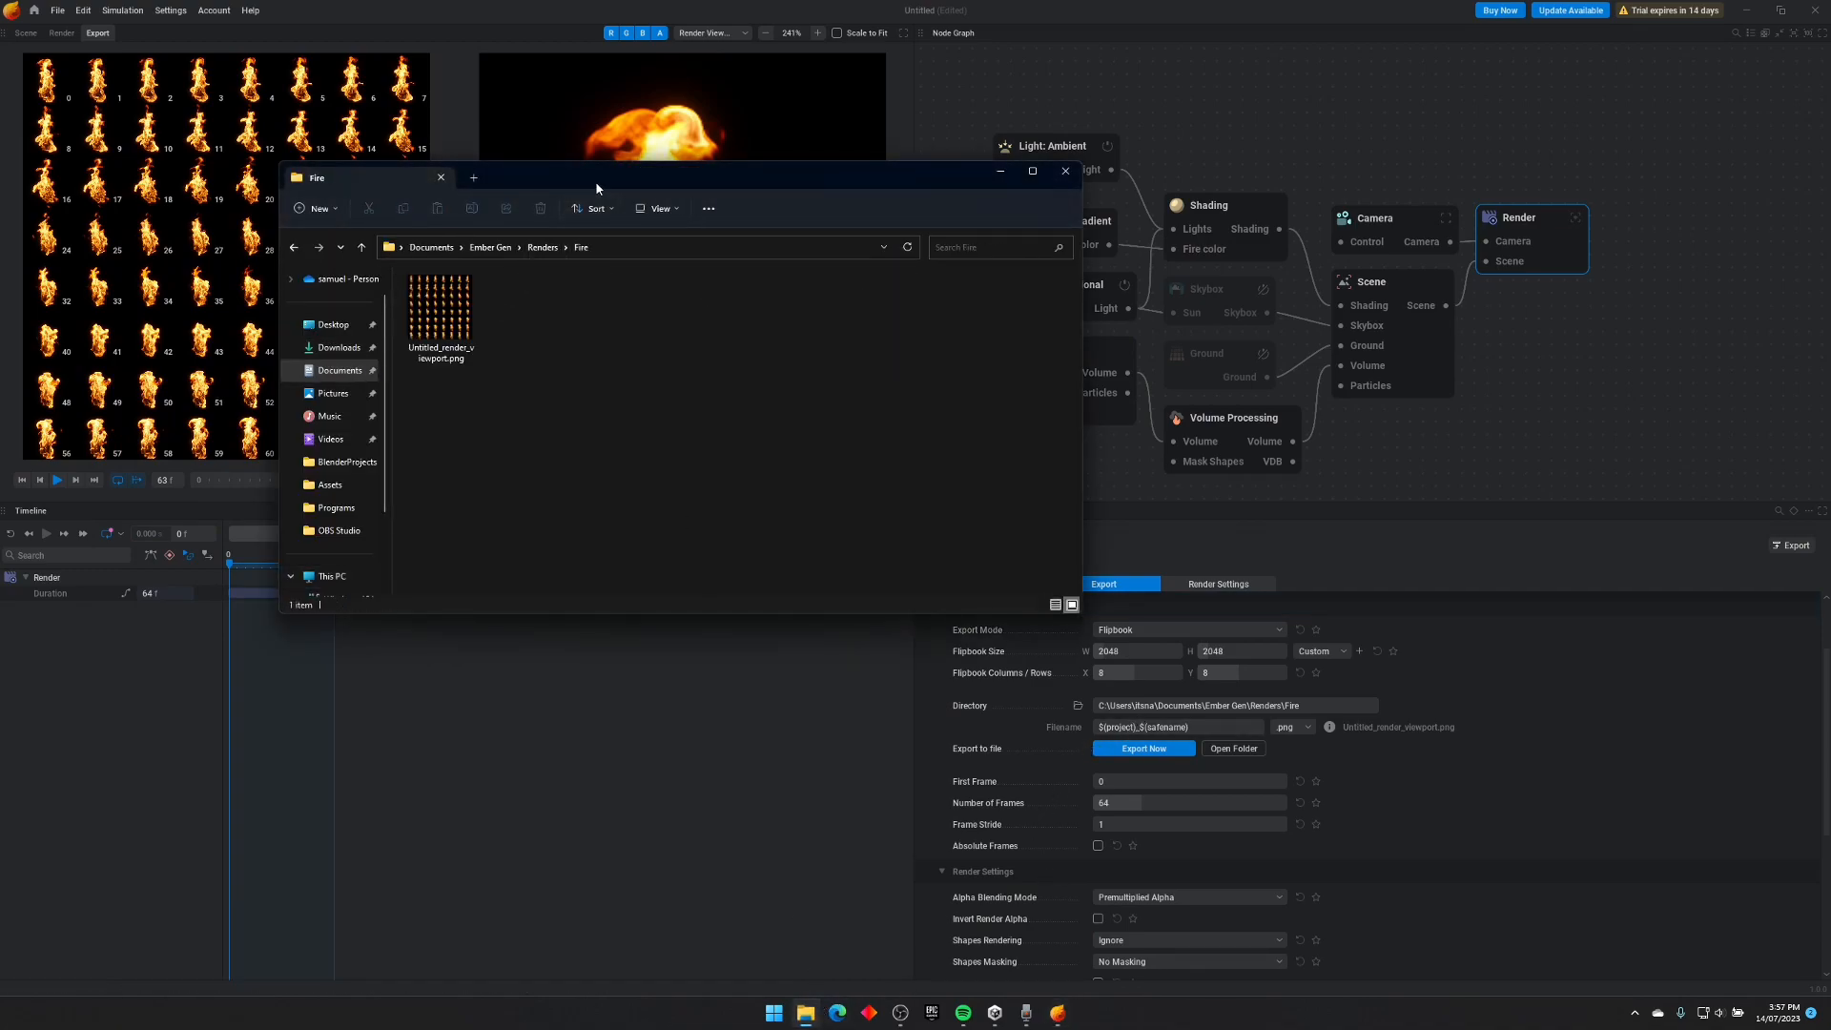
Step: Inspect the exported Untitled_render_viewport.png up close, and close the image and the Fire folder
left_click_drag(595, 180, 959, 189)
double_click(803, 313)
scroll(602, 327, "down", 3)
scroll(609, 318, "up", 6)
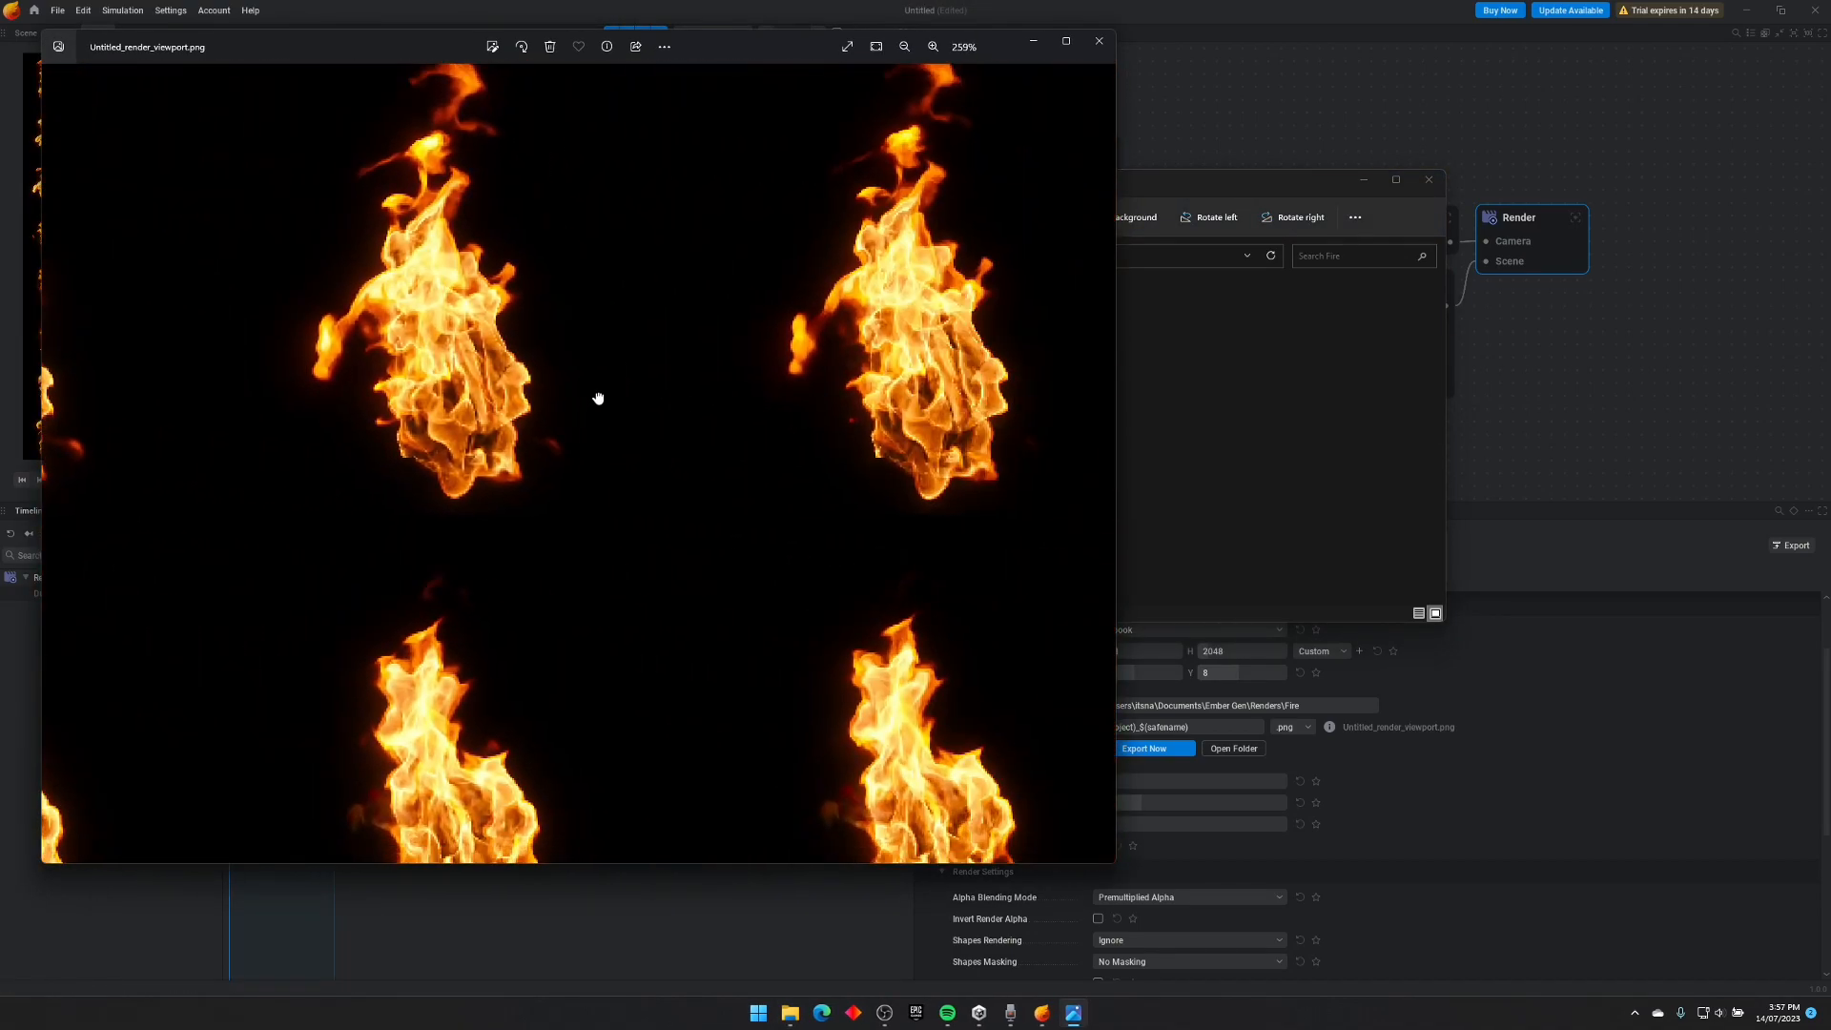
scroll(608, 385, "down", 5)
left_click(1099, 40)
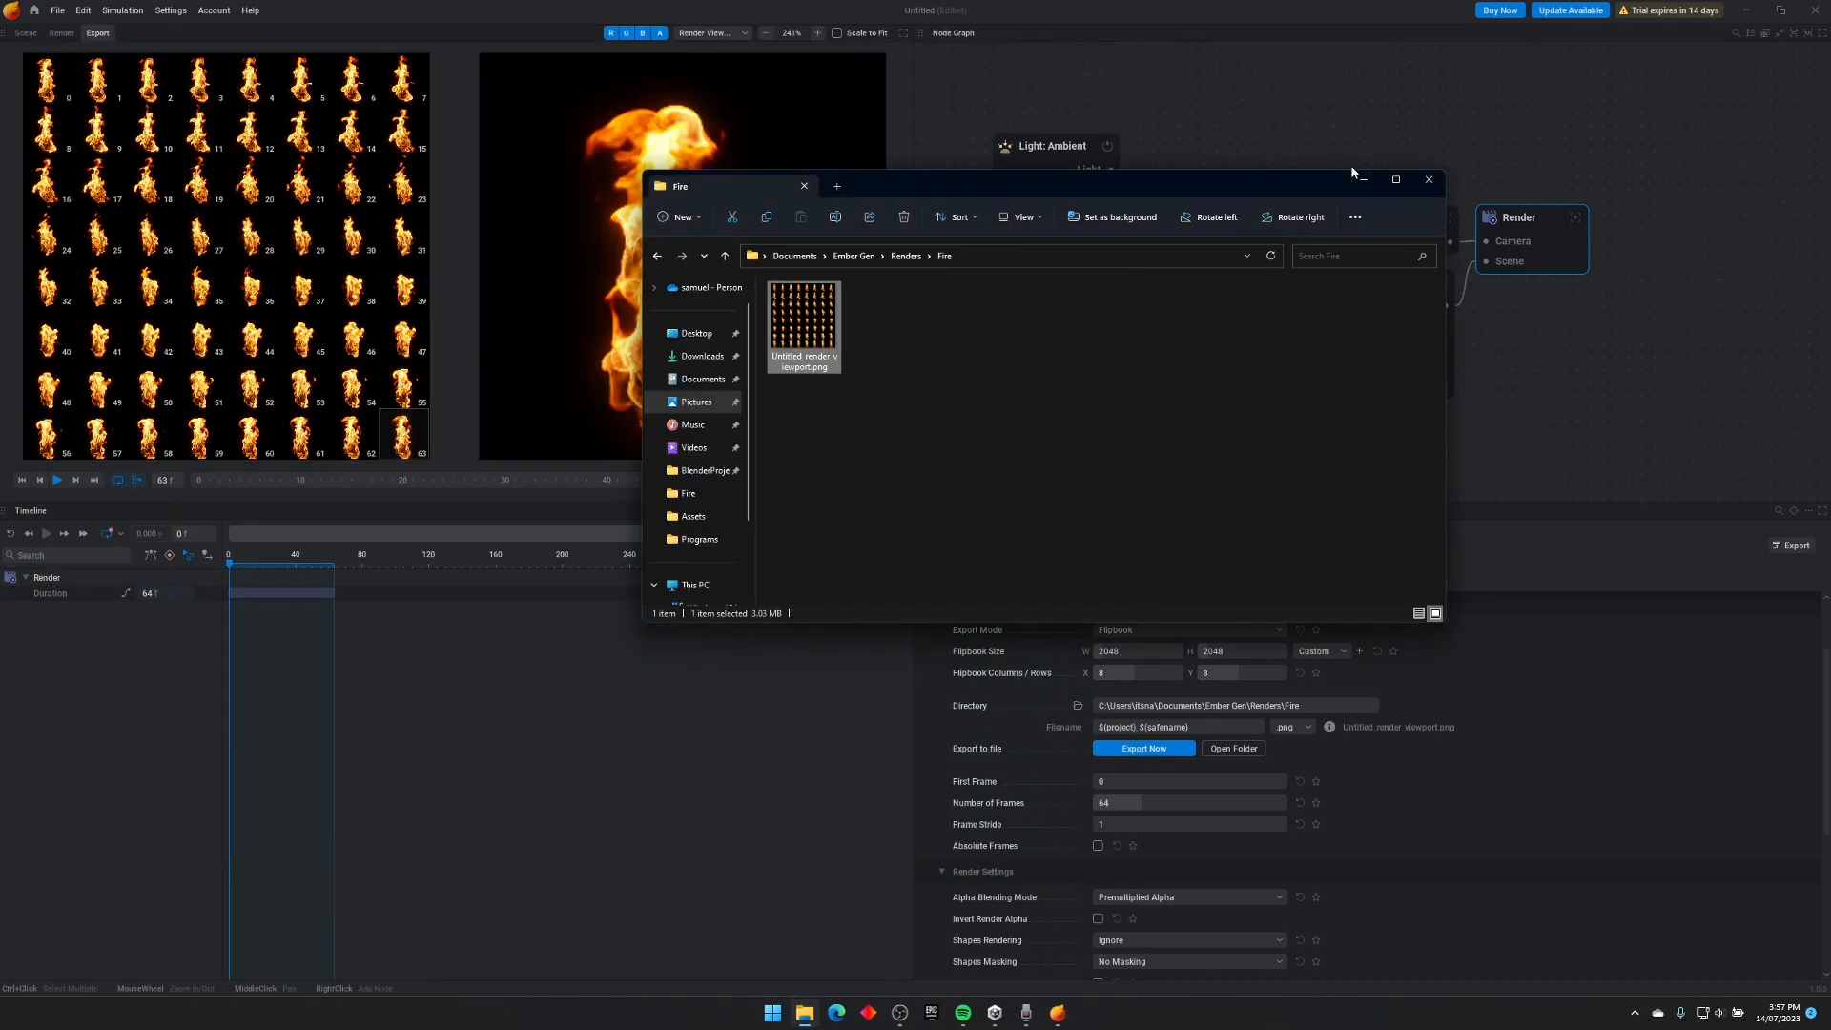
left_click(1429, 179)
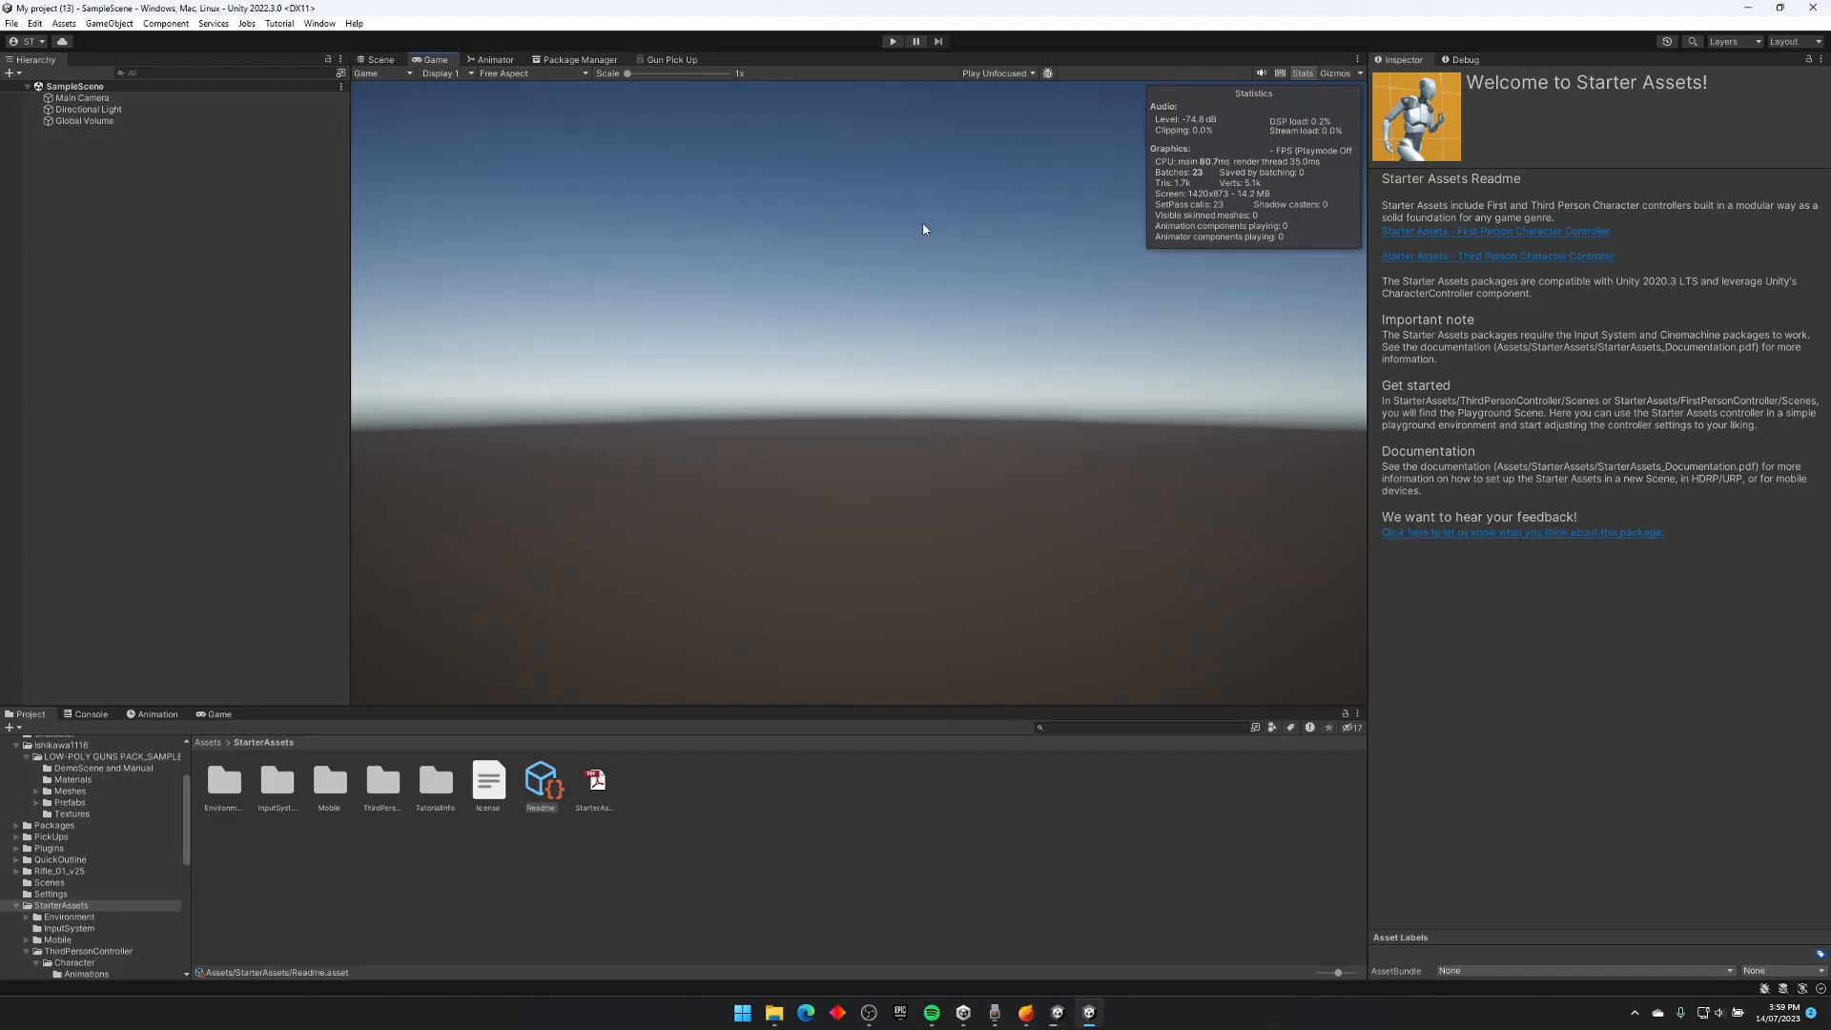
Step: Switch to Unity's SampleScene, add a 3D plane, and reset its transform to position 0, 0, 0
left_click(380, 59)
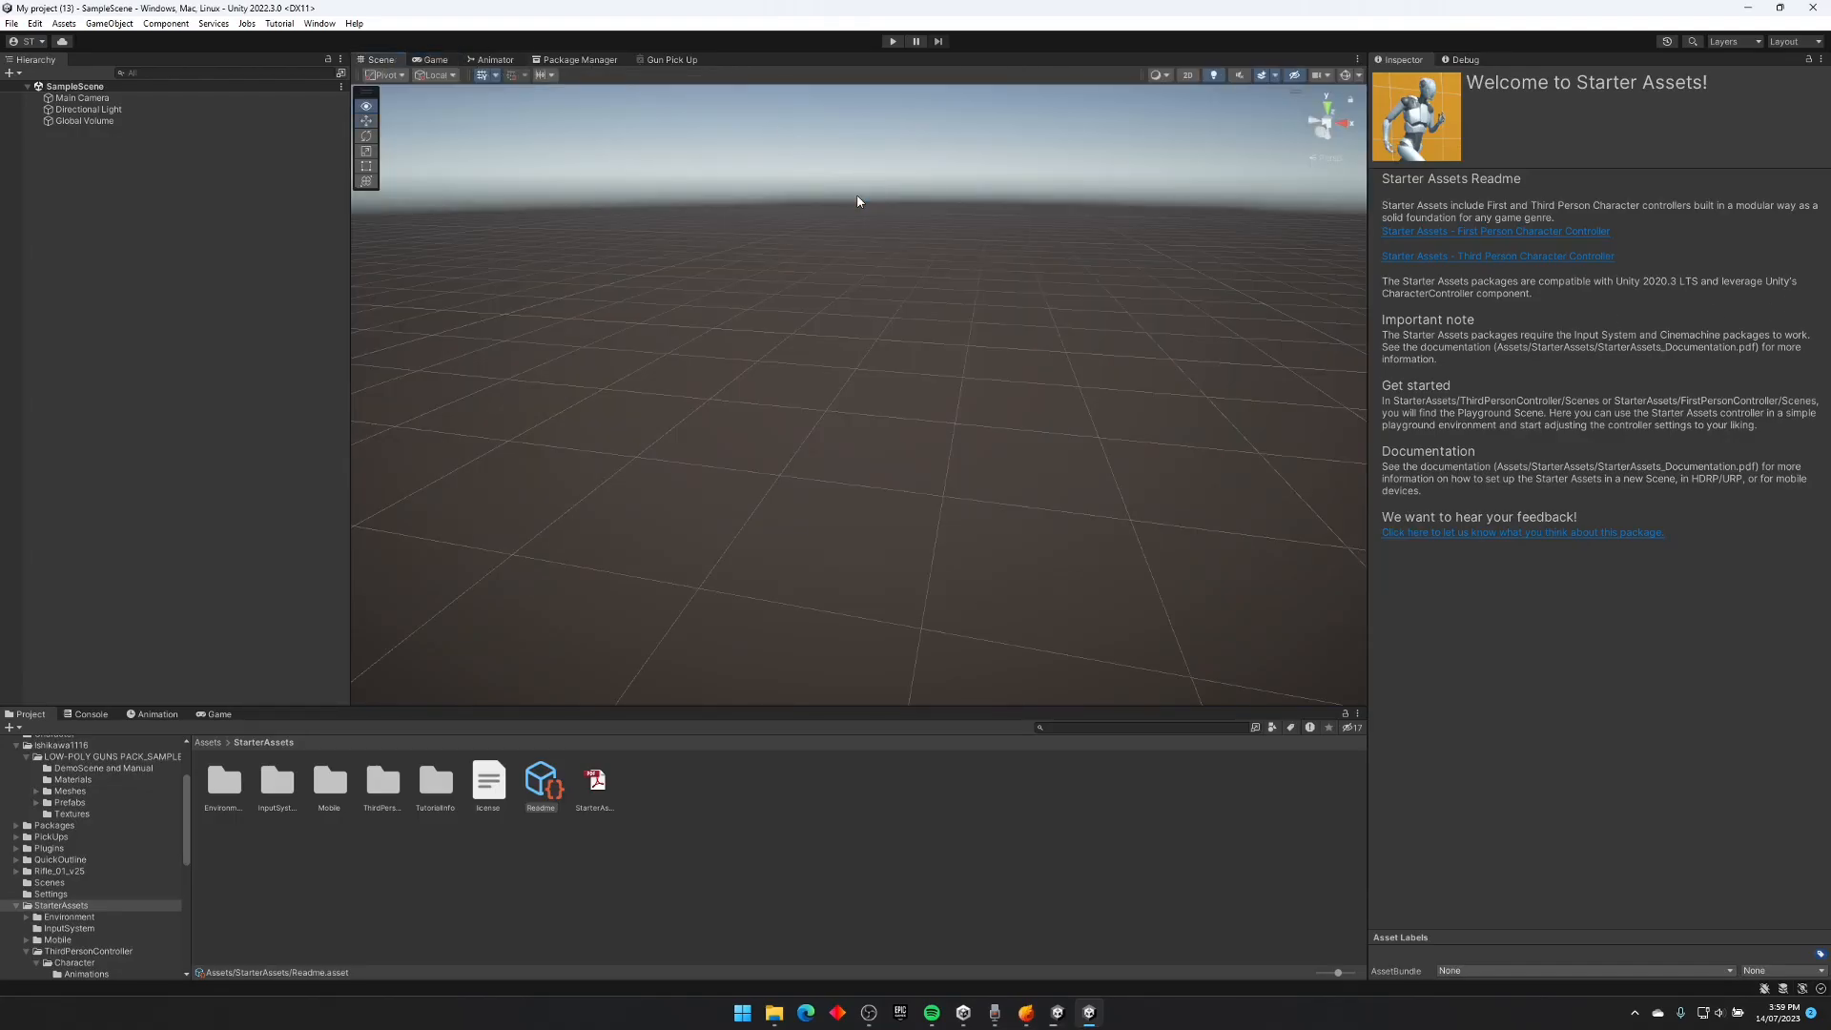
left_click(147, 326)
right_click(146, 324)
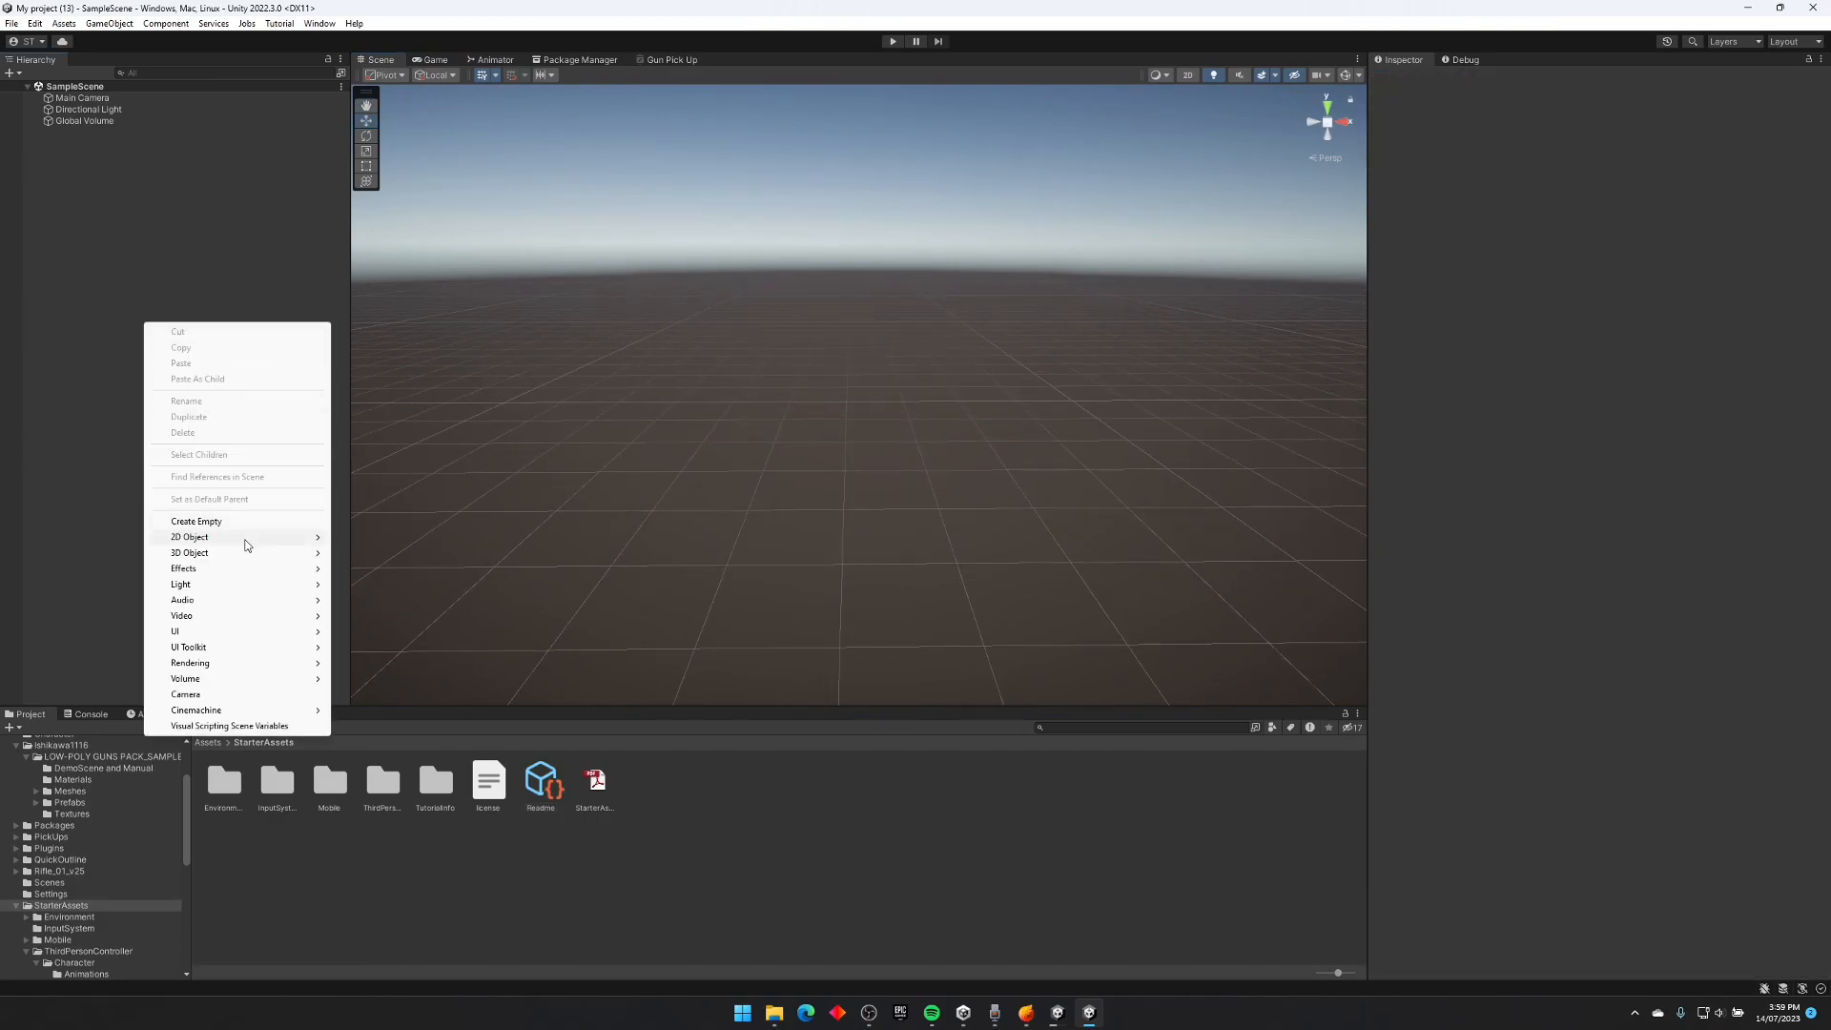
mouse_move(276, 553)
left_click(435, 623)
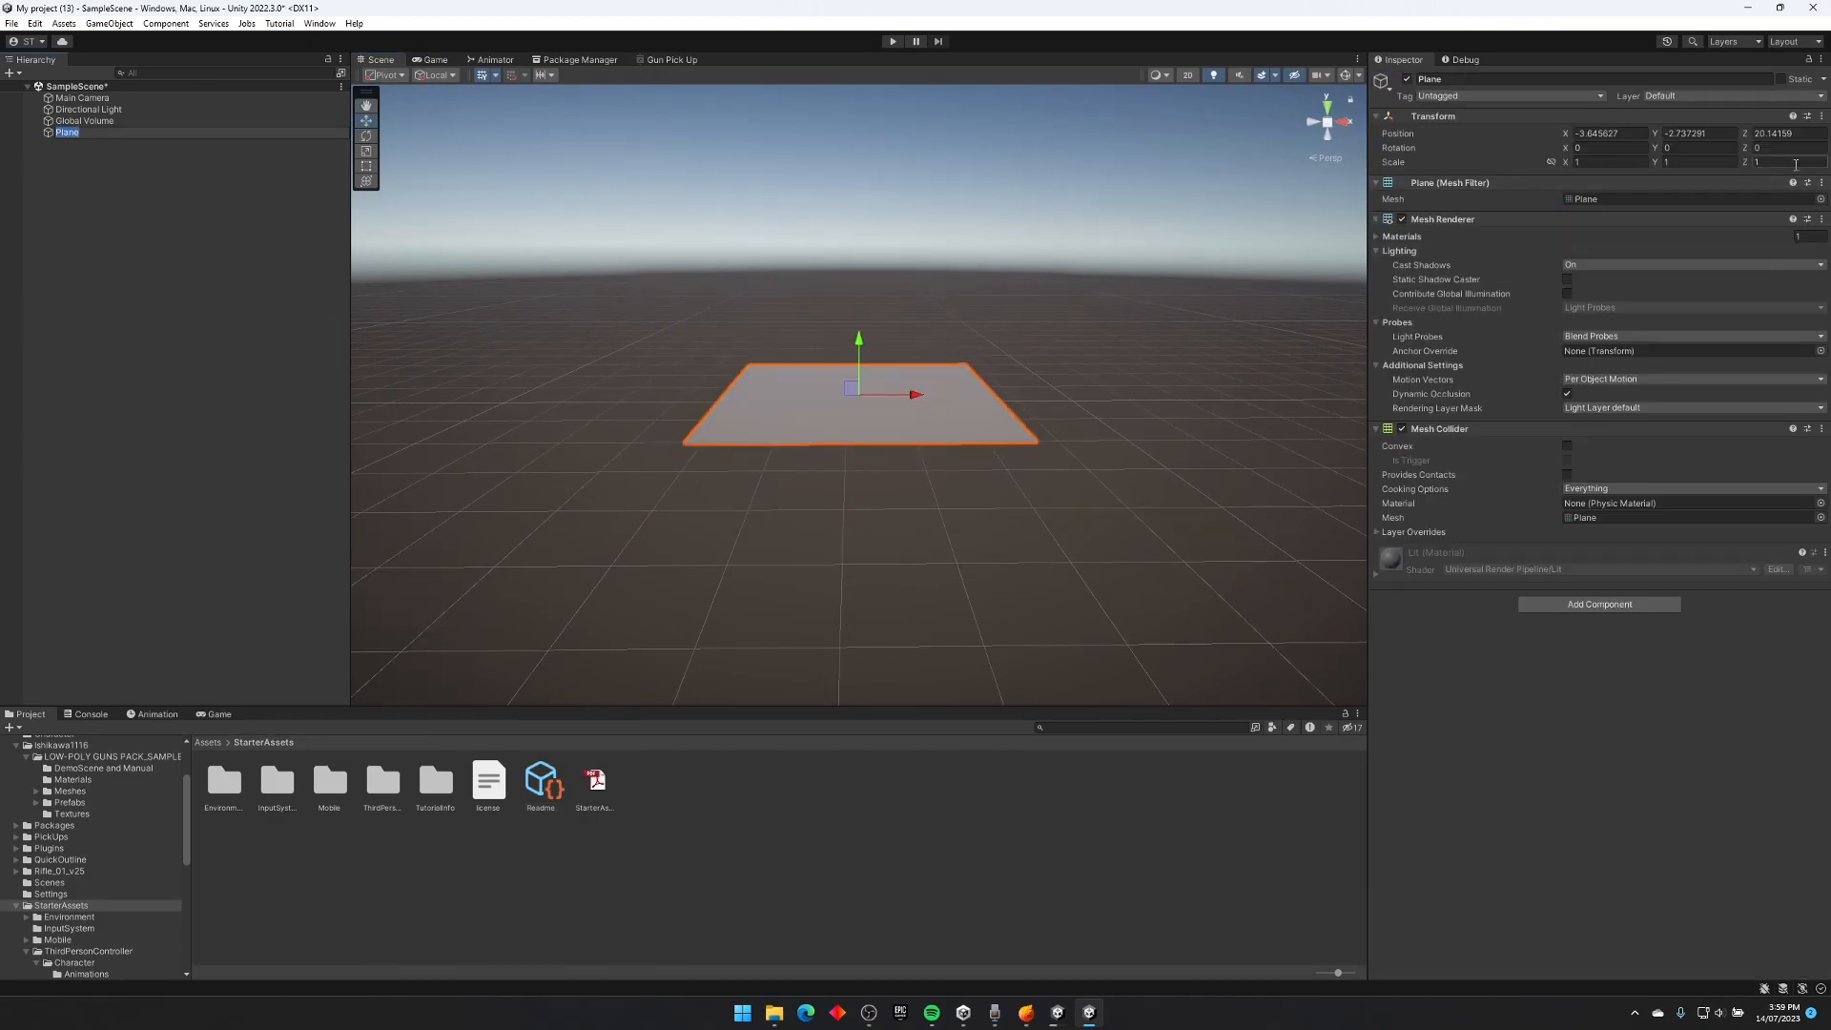
left_click(1821, 115)
left_click(1698, 127)
key("f")
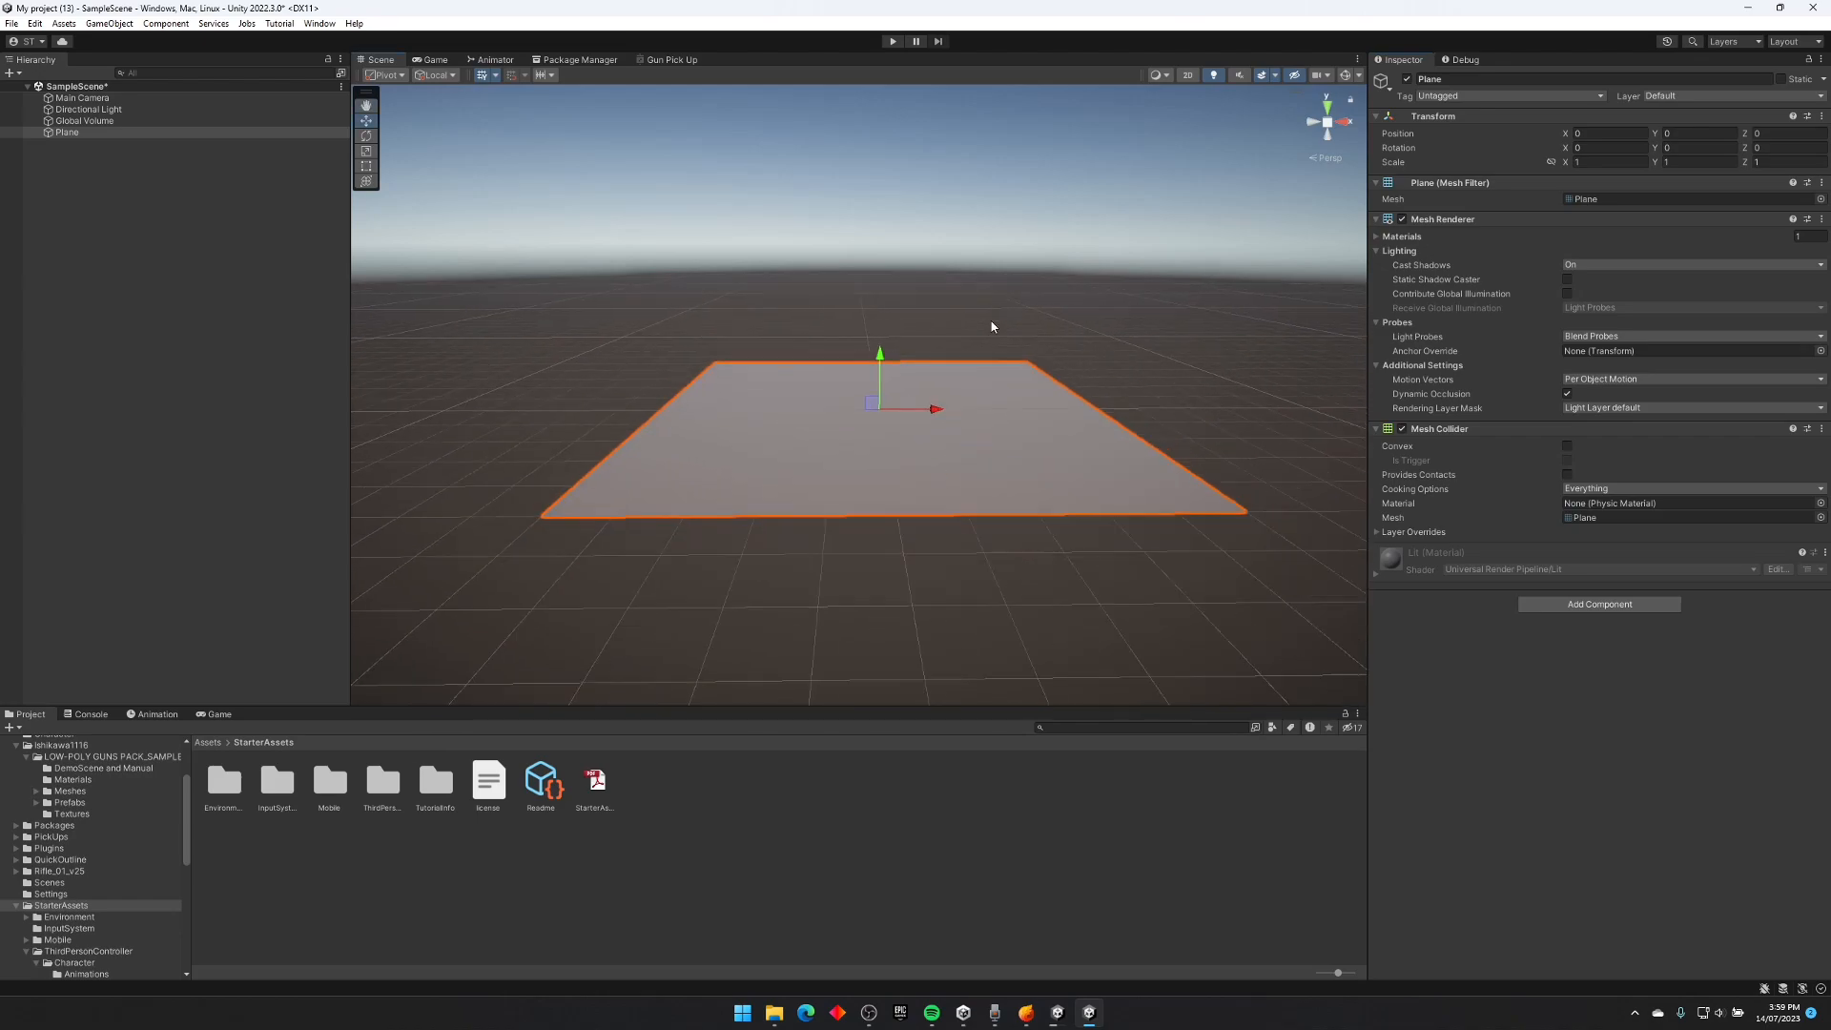
Step: Create a new material named Fire in the StarterAssets folder
scroll(811, 343, "up", 3)
mouse_move(819, 368)
right_mouse_down()
mouse_move(831, 326)
mouse_move(826, 357)
right_mouse_up()
key("w")
scroll(626, 548, "down", 2)
left_click(187, 741)
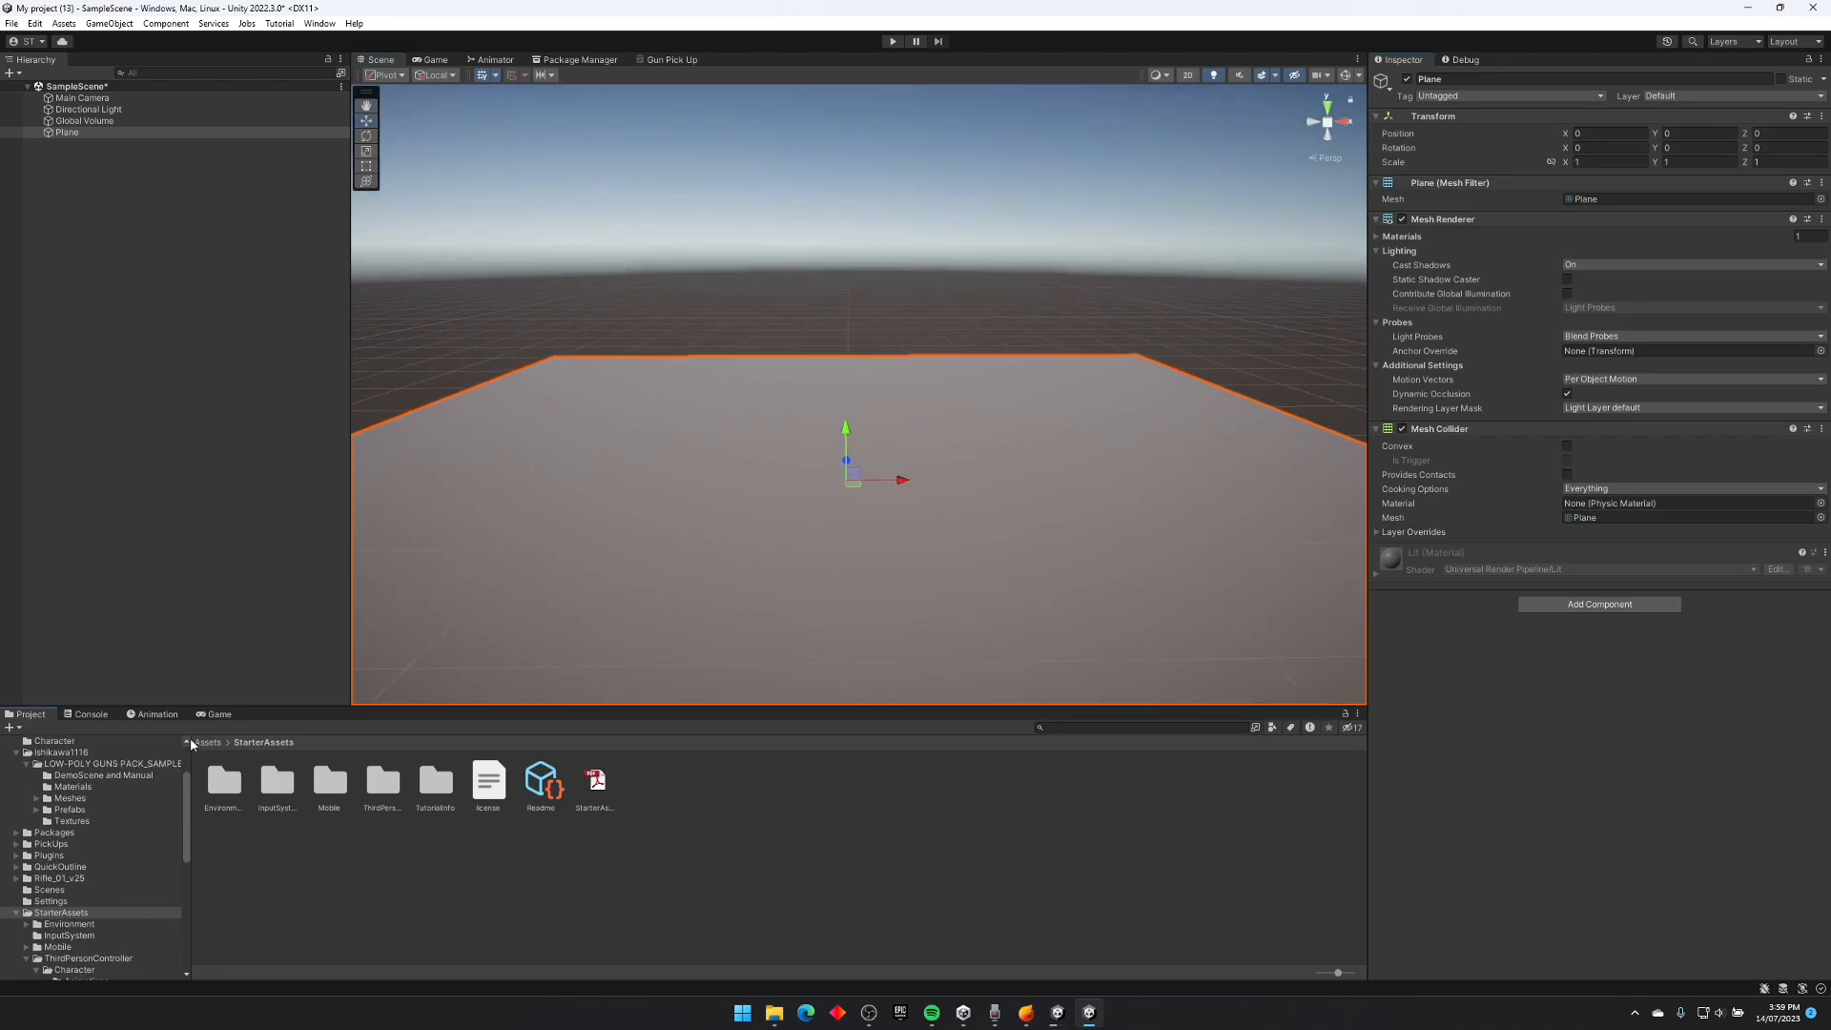
right_click(410, 899)
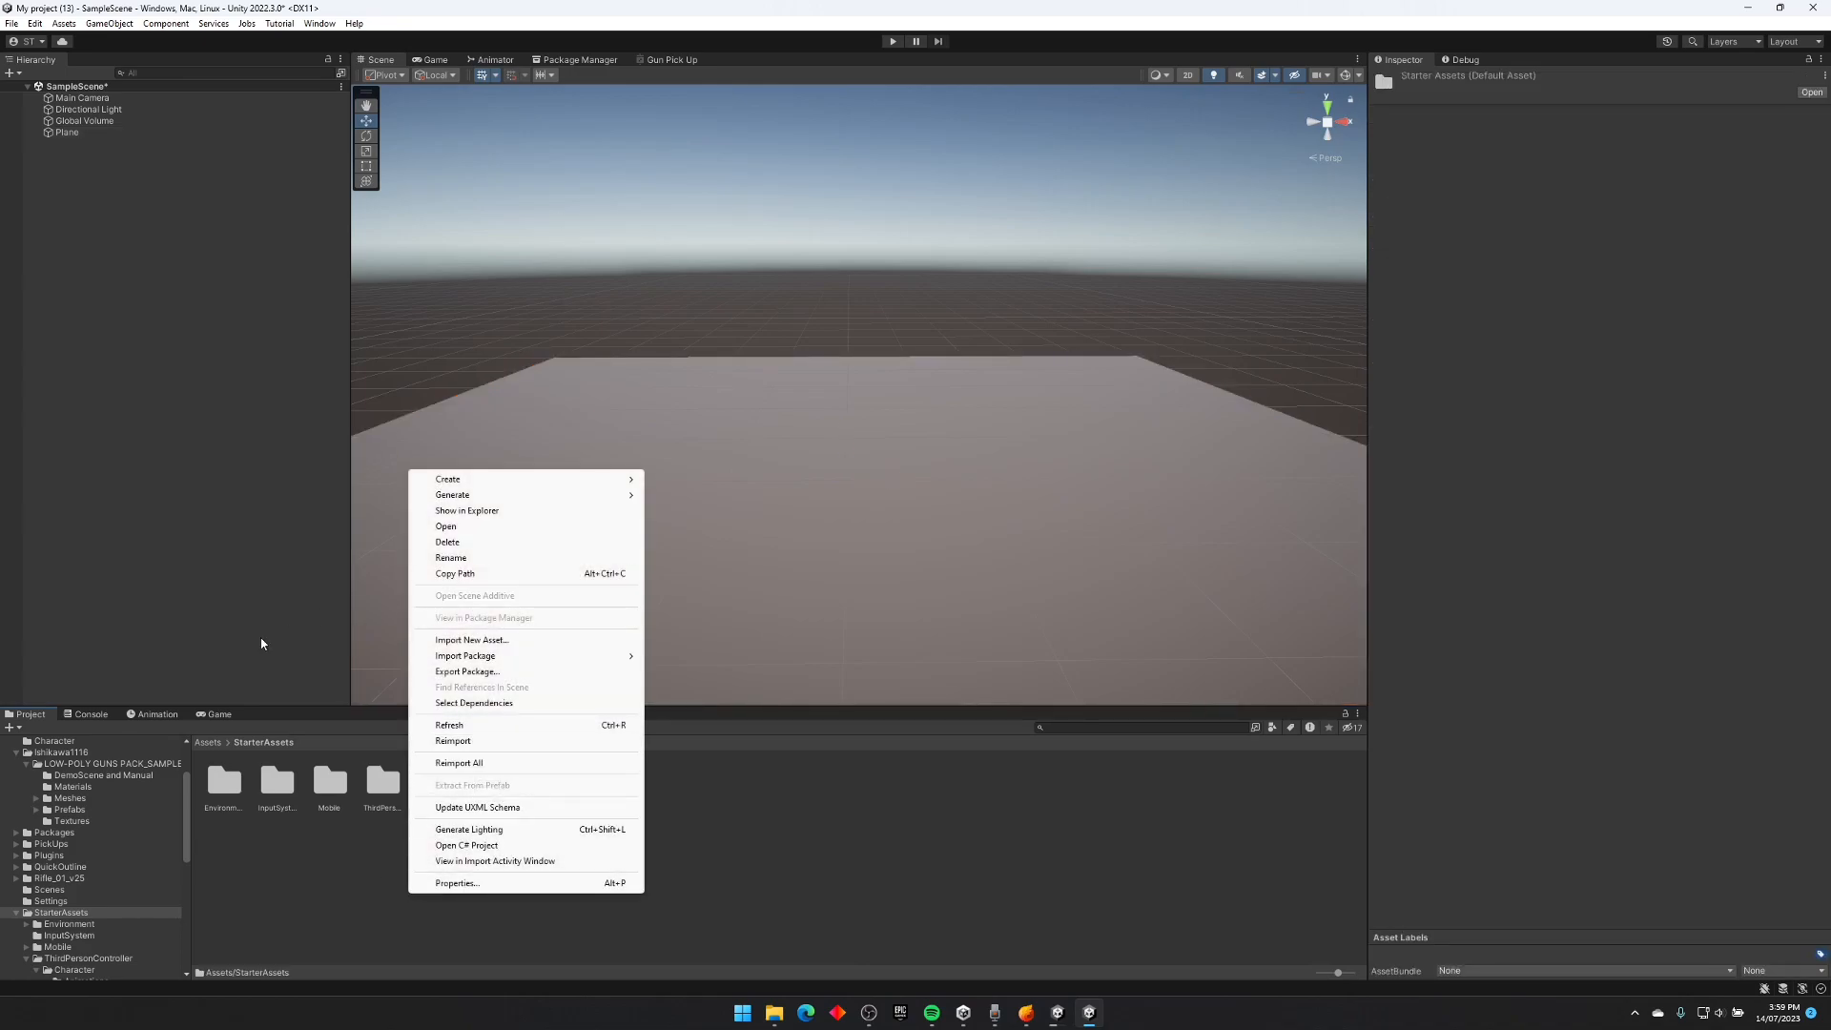
mouse_move(496, 479)
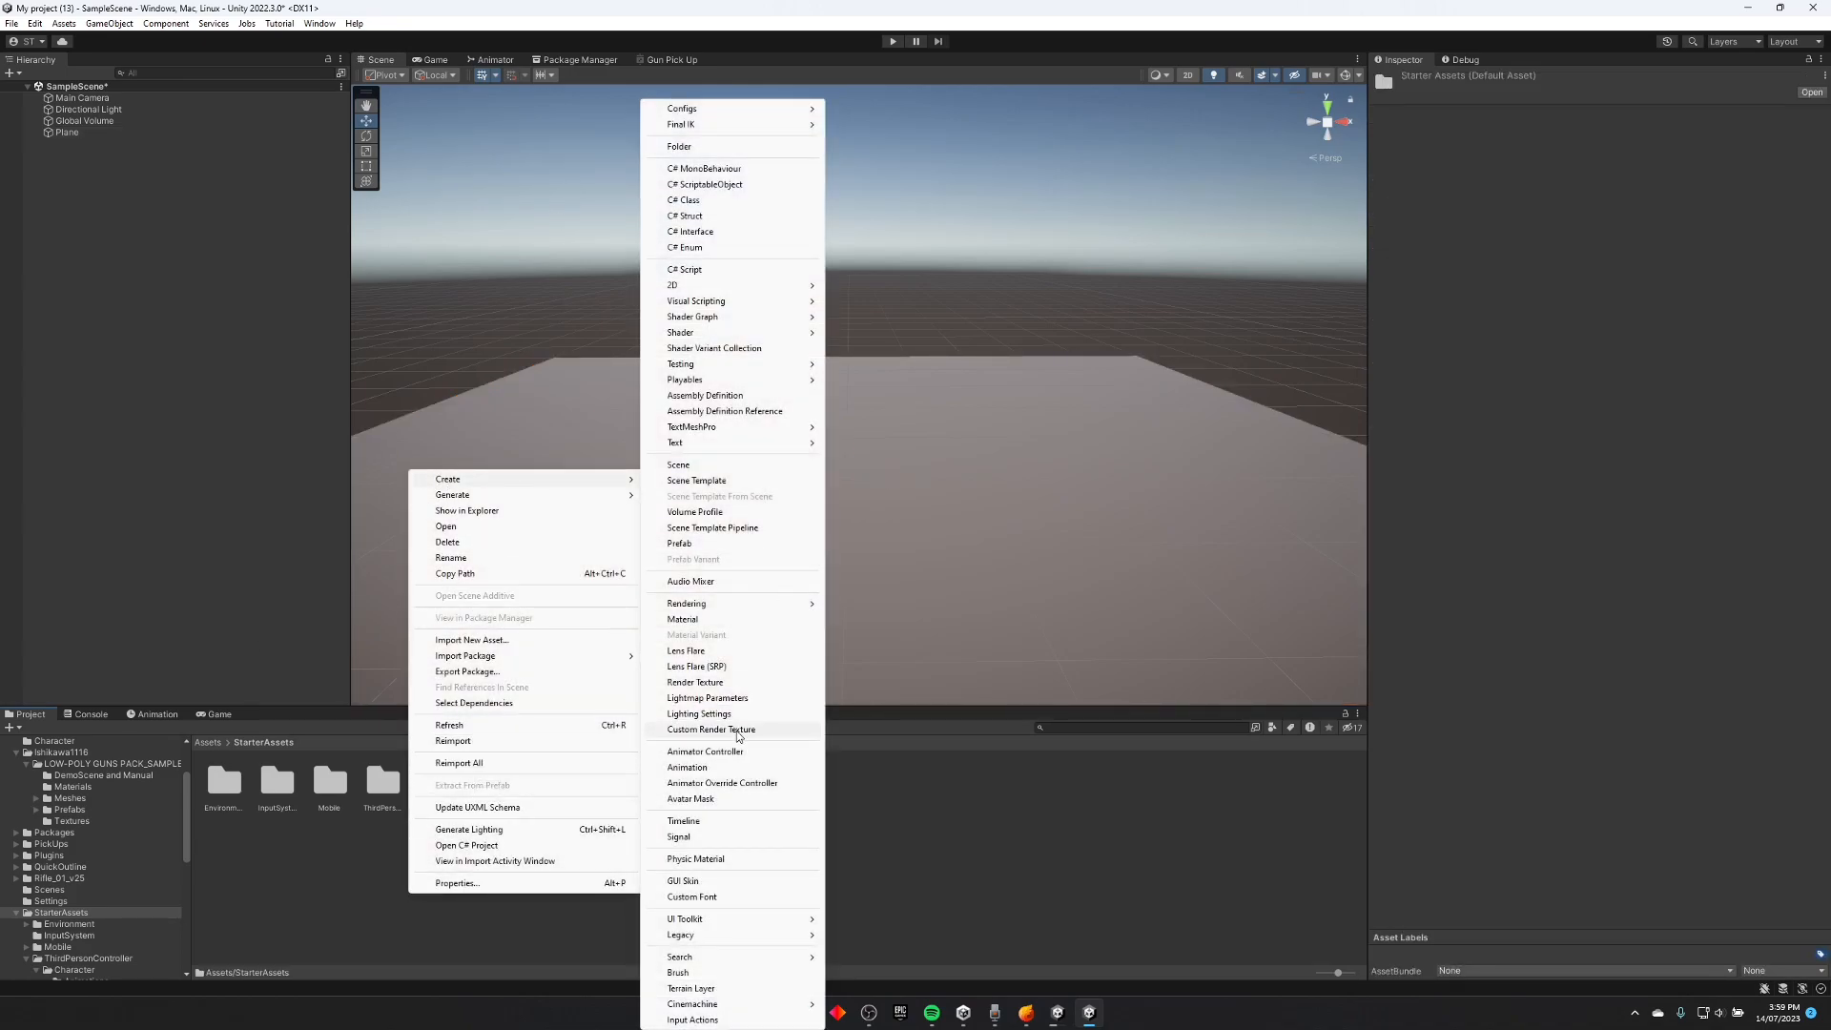
left_click(697, 620)
type("F")
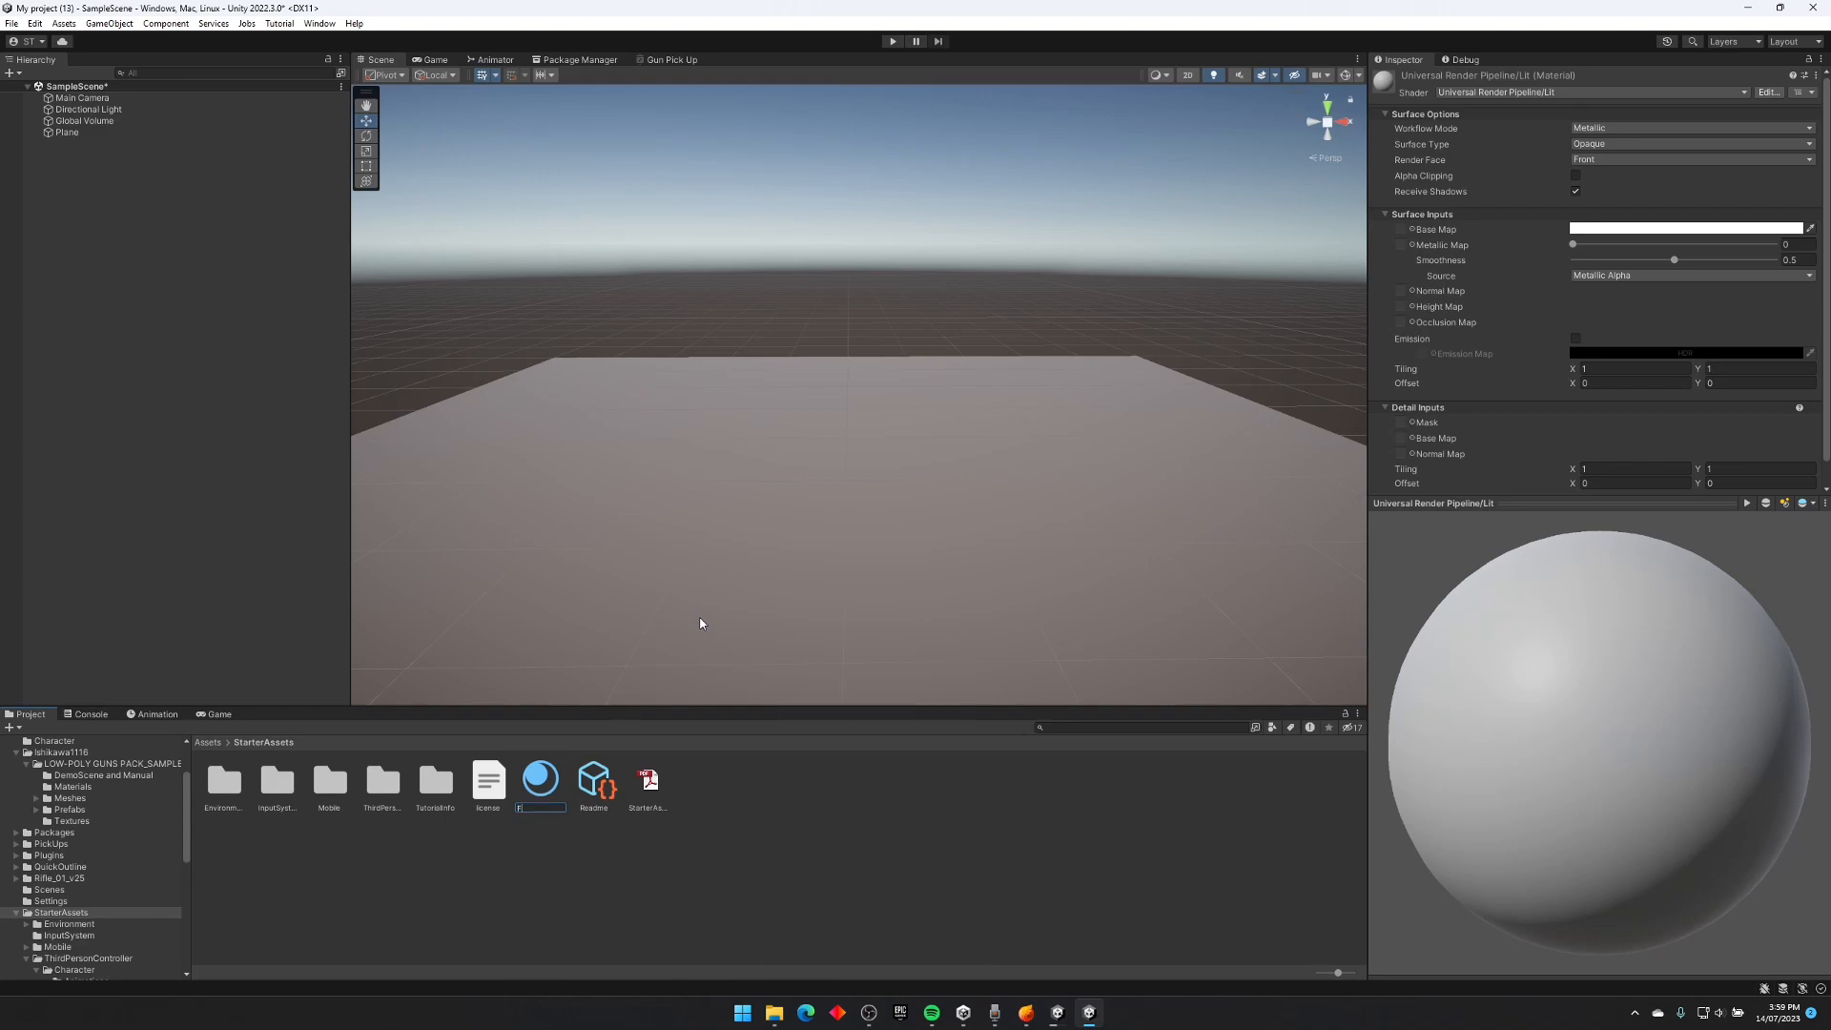
type("ire")
key("Return")
Step: Import Untitled_render_viewport.png from the Fire folder in File Explorer into Unity's StarterAssets folder, and minimize File Explorer
mouse_move(773, 1021)
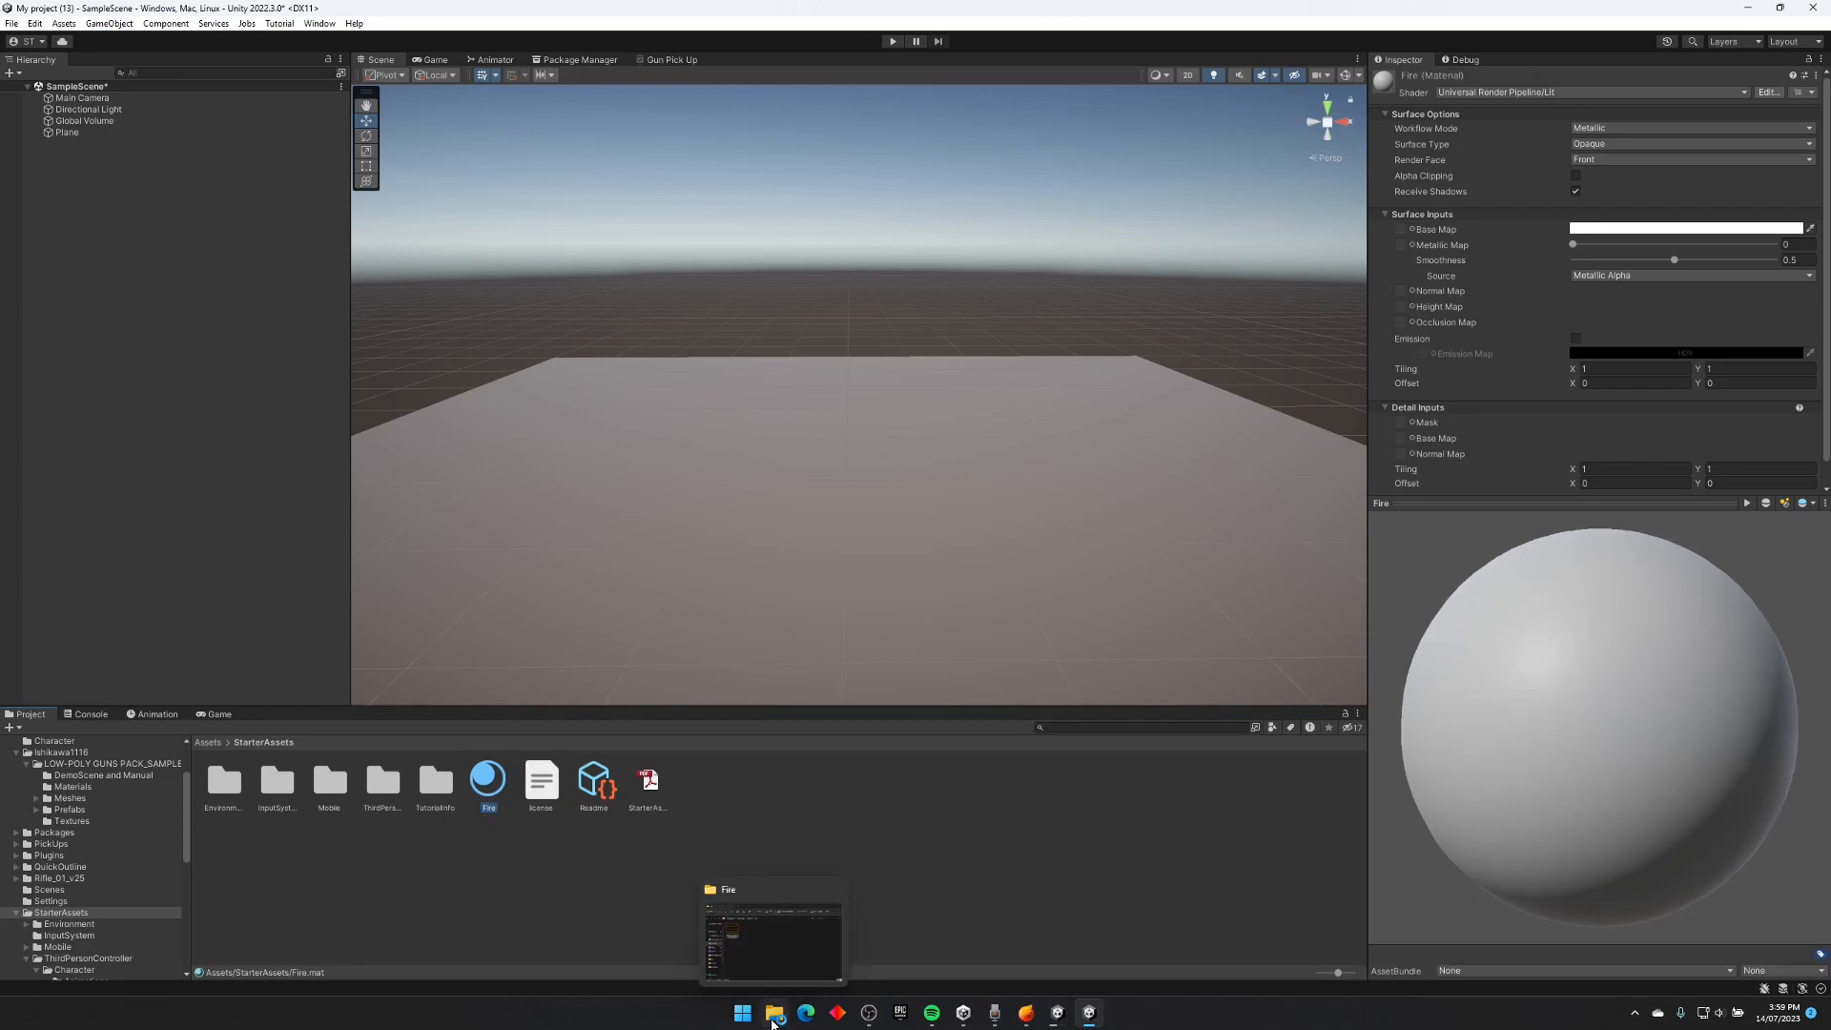
left_click(772, 940)
left_click_drag(1021, 389, 799, 790)
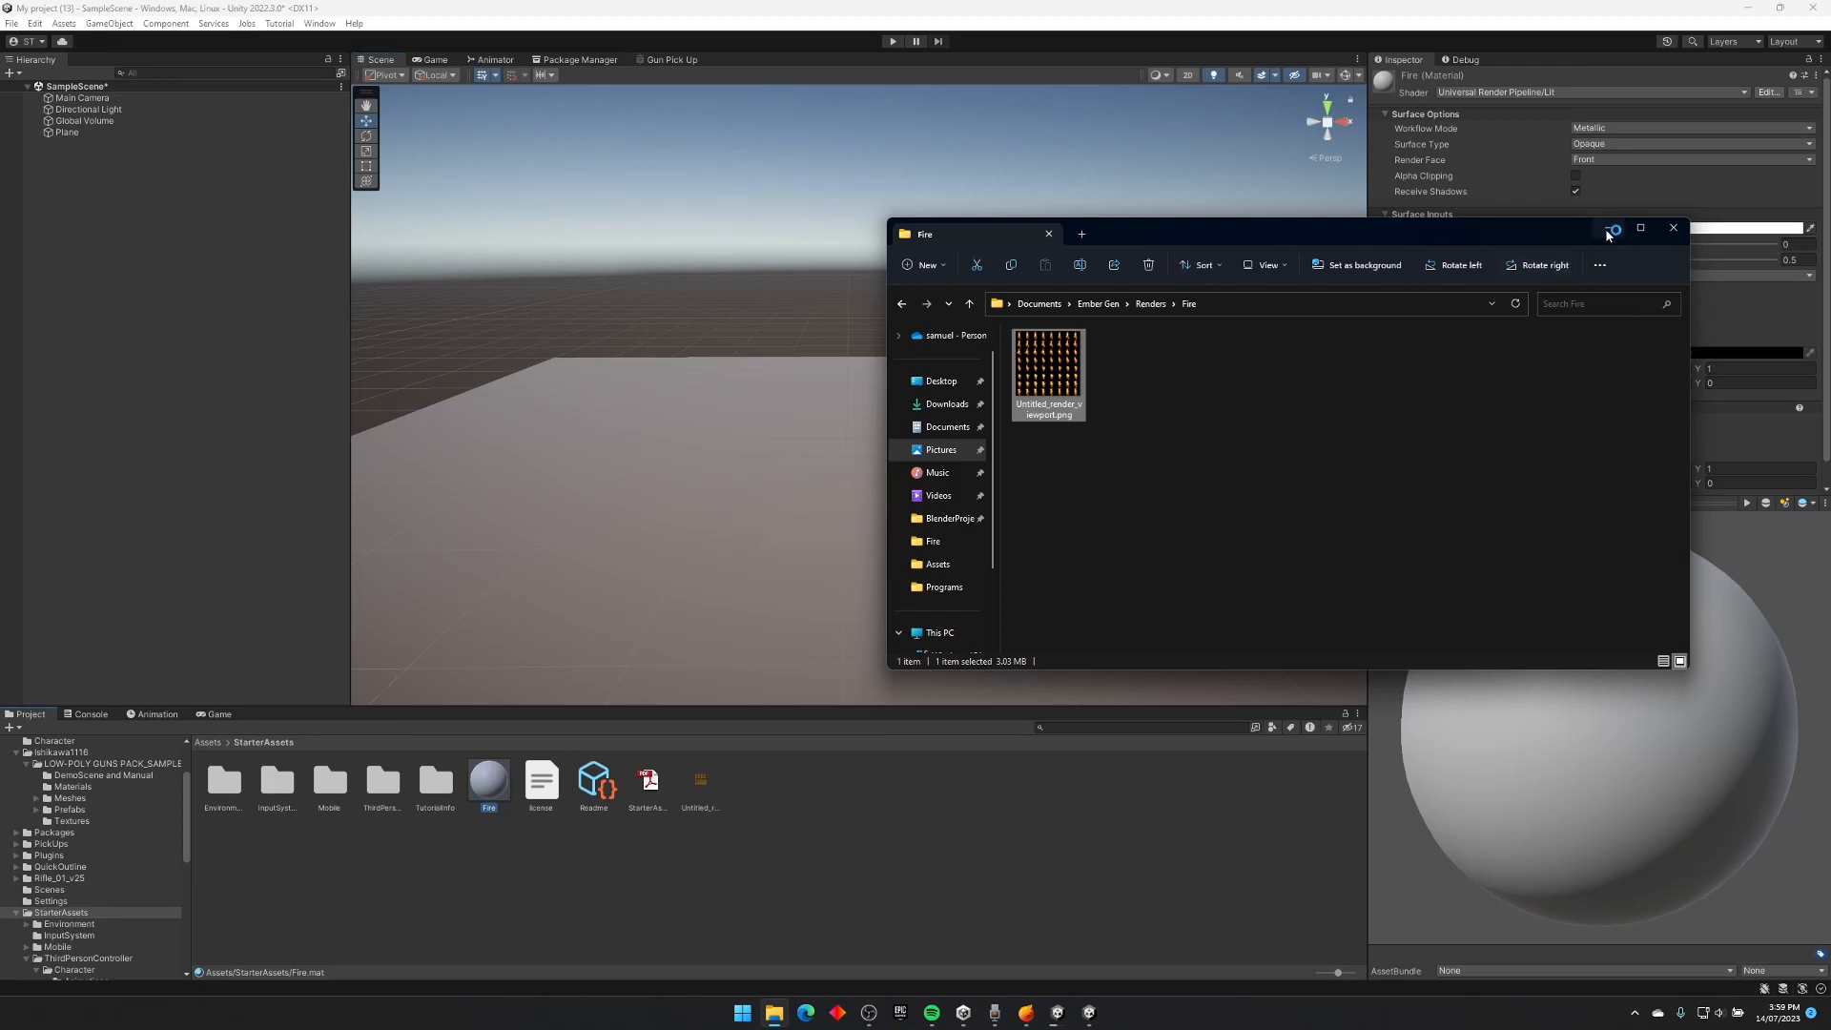
left_click(1607, 234)
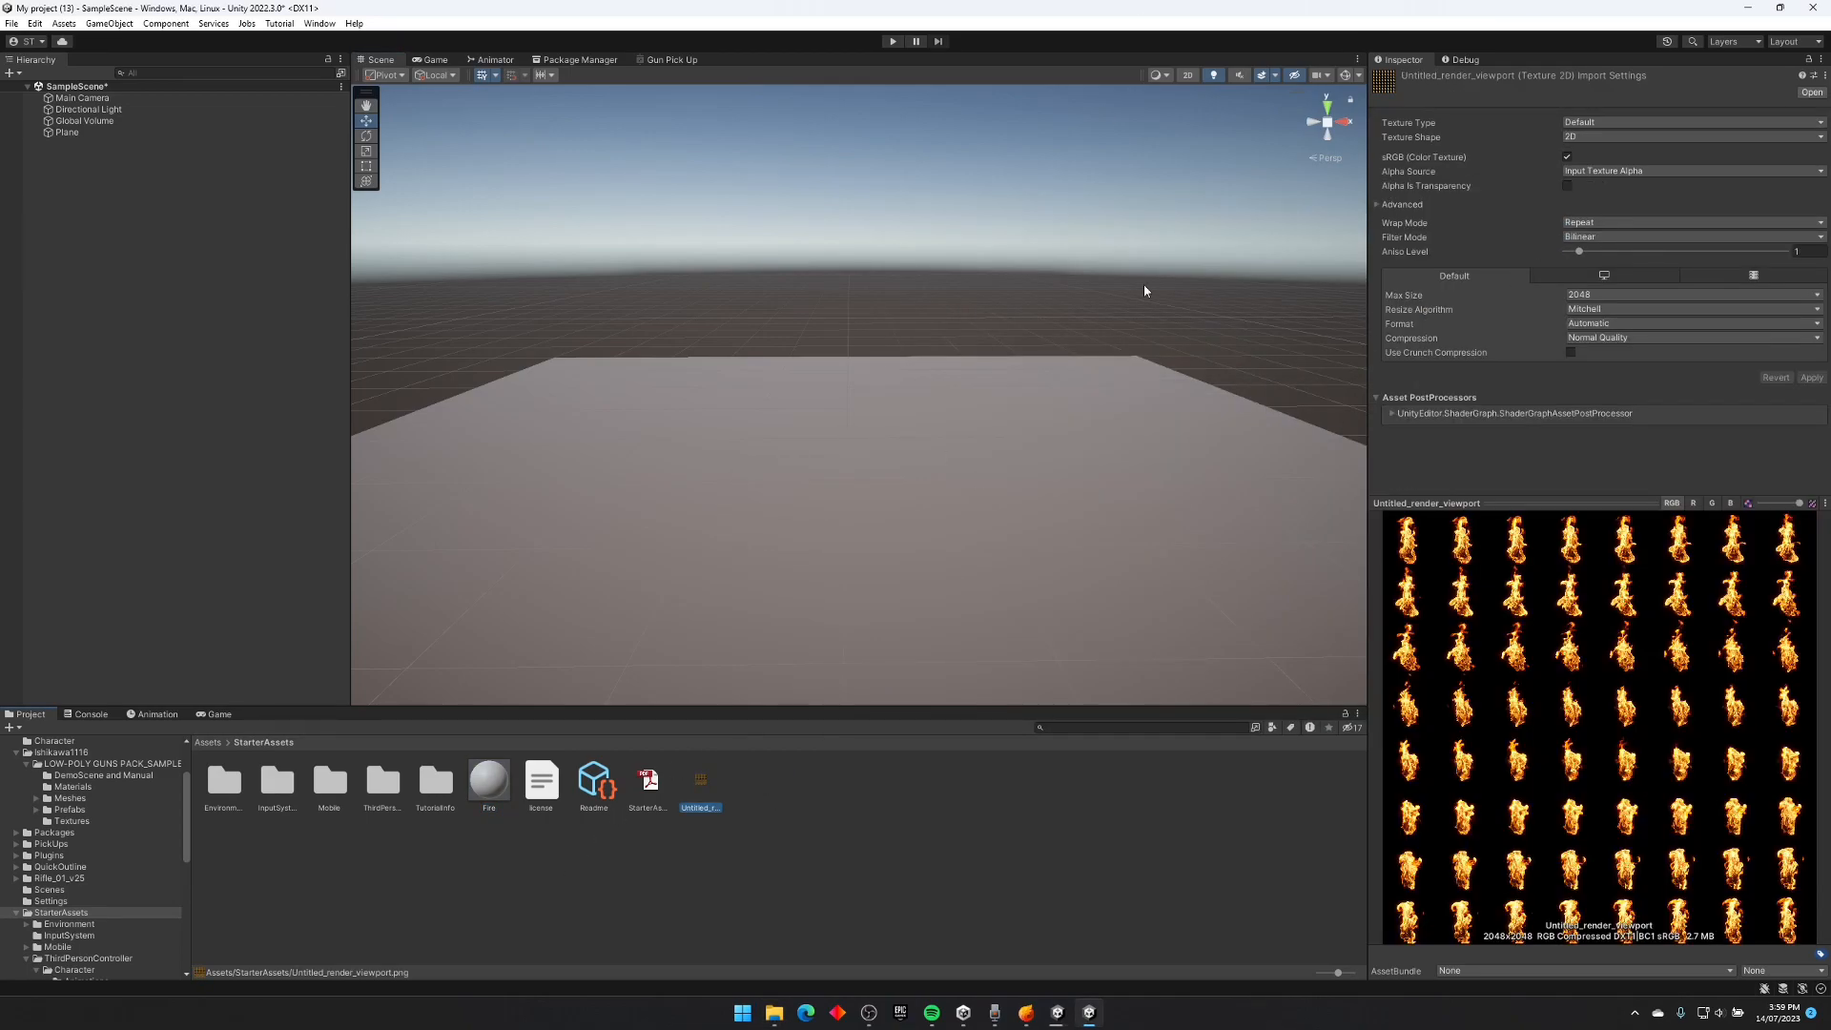
Step: Assign the Untitled_render_viewport texture as the Fire material's base map
left_click(489, 780)
left_click_drag(701, 780, 1402, 232)
left_click(1669, 130)
Step: Change the Fire material's shader to Particles/Standard Unlit and set its rendering mode to Additive
left_click(1547, 93)
left_click(1545, 94)
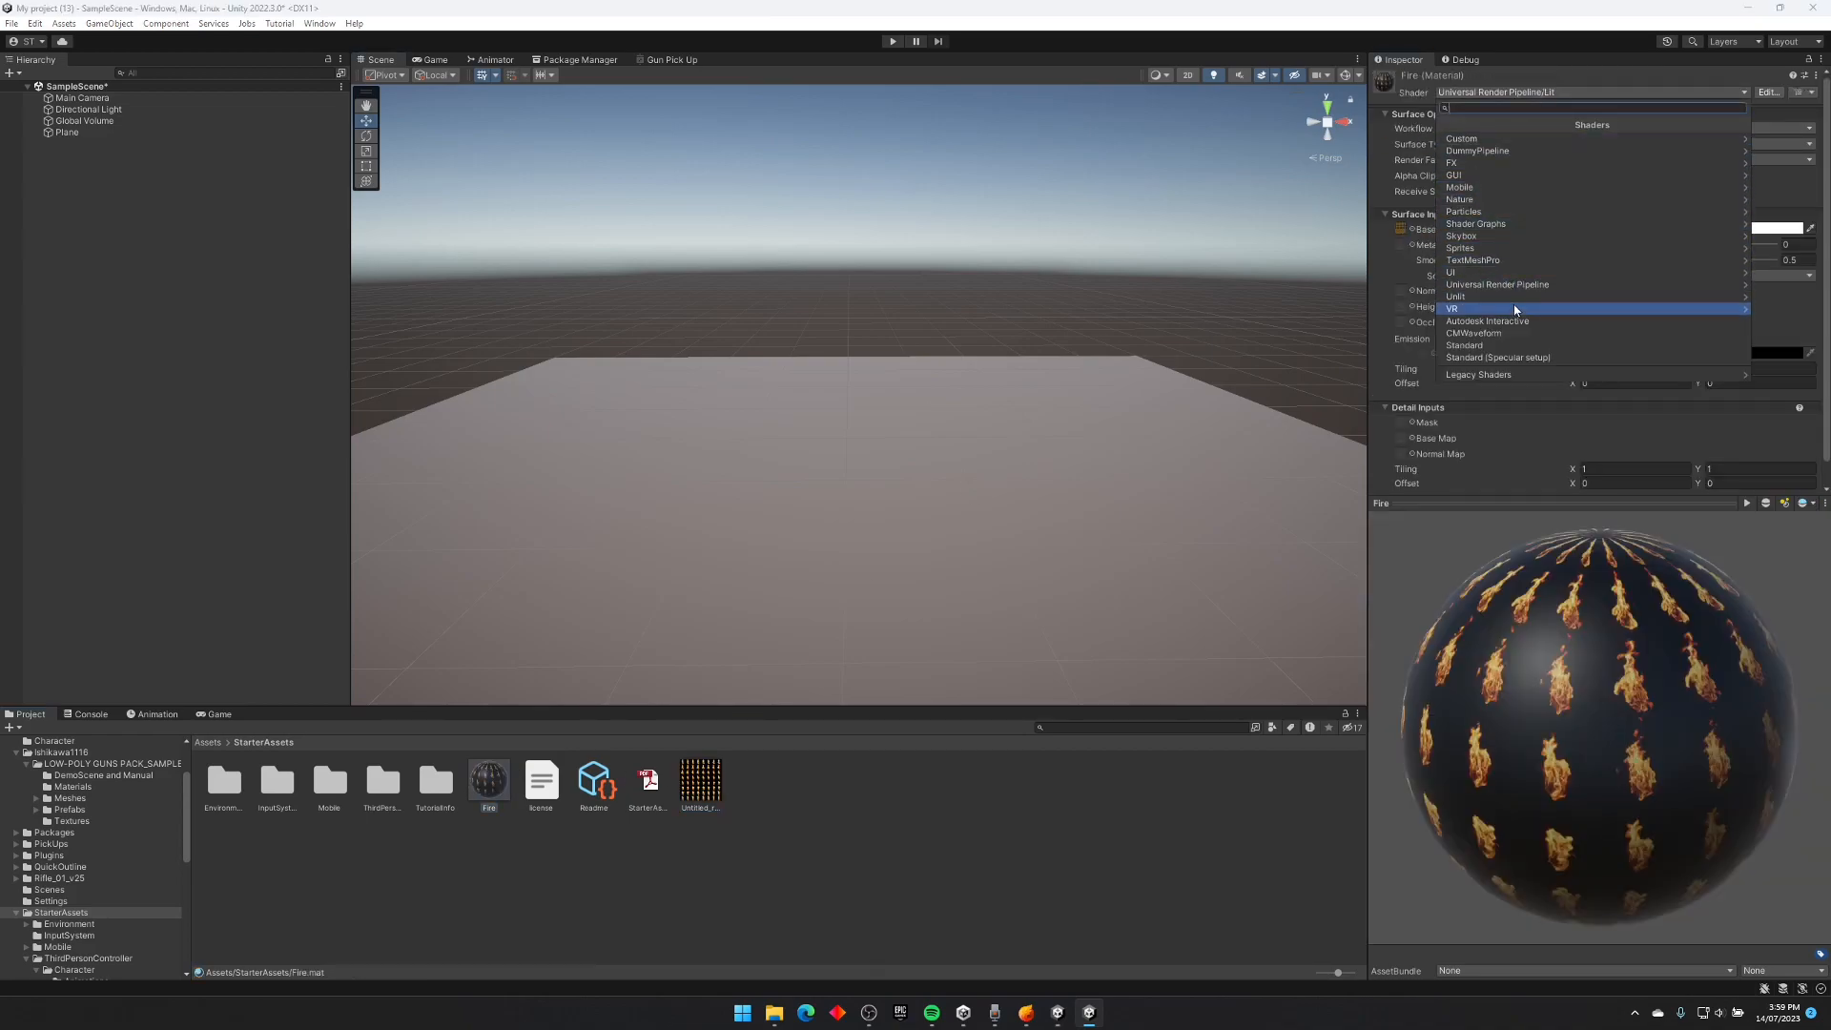
left_click(1502, 211)
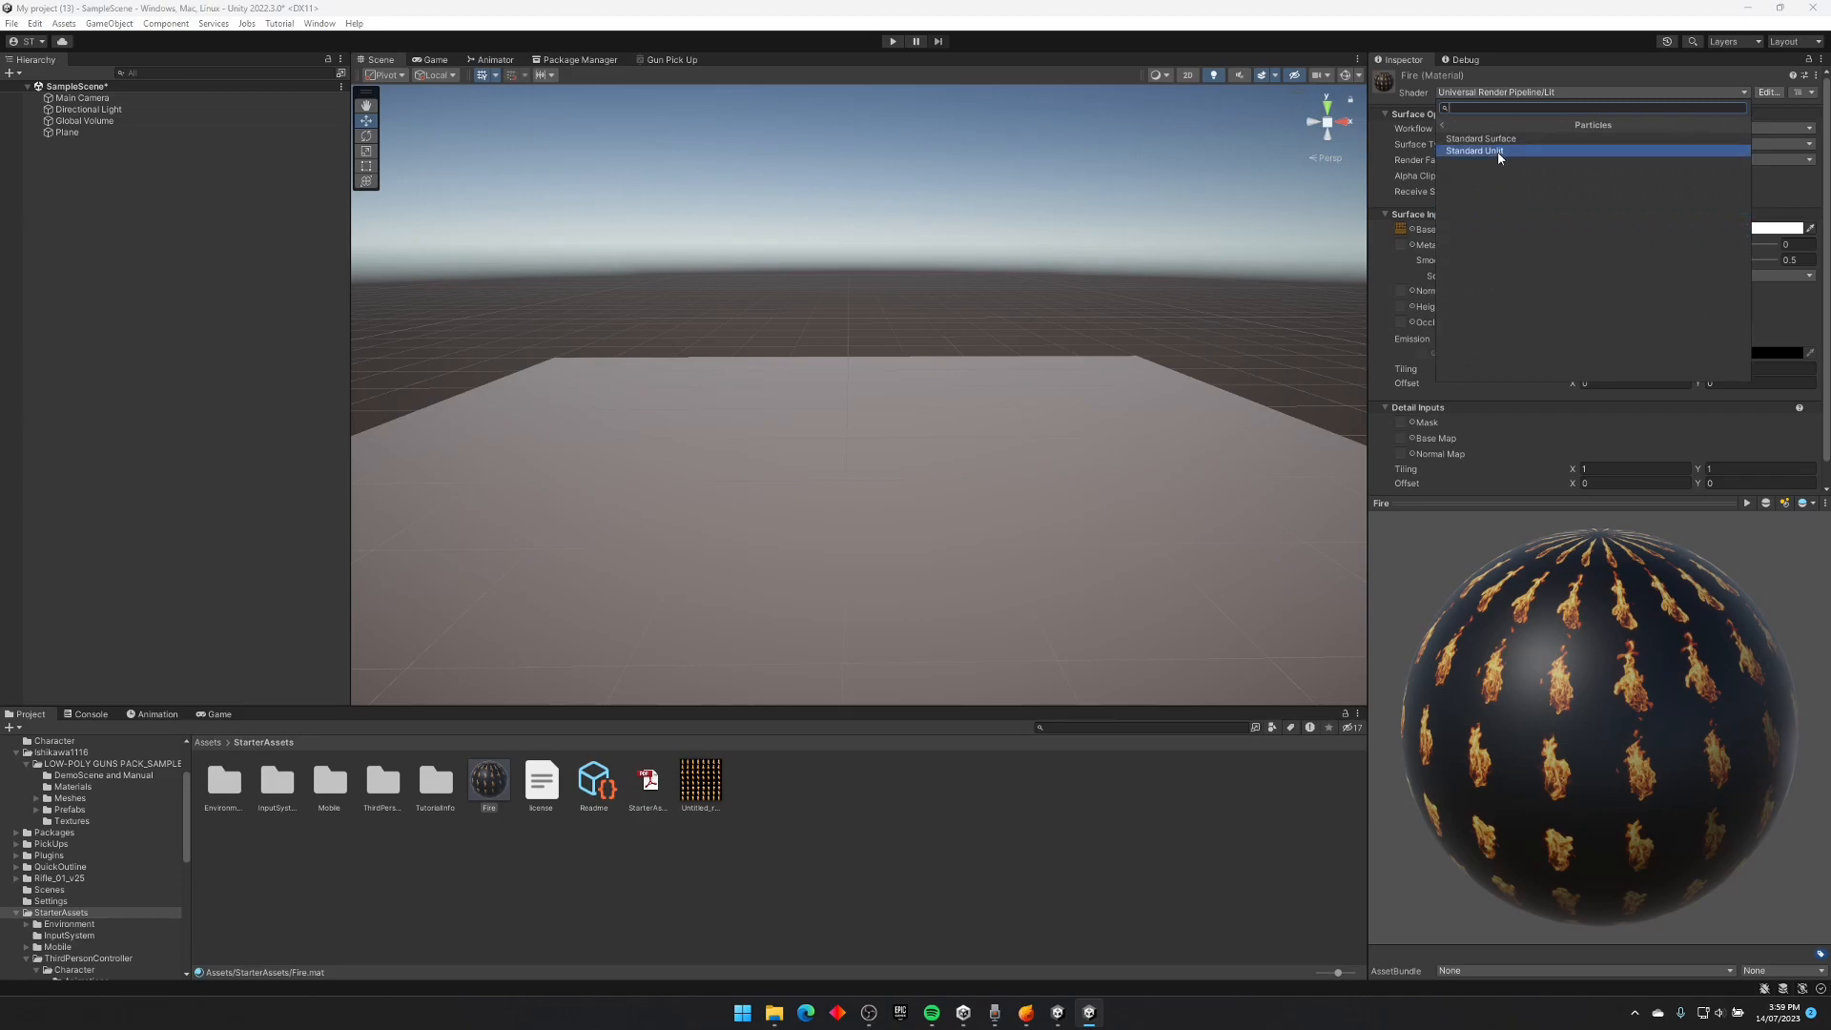
left_click(1505, 151)
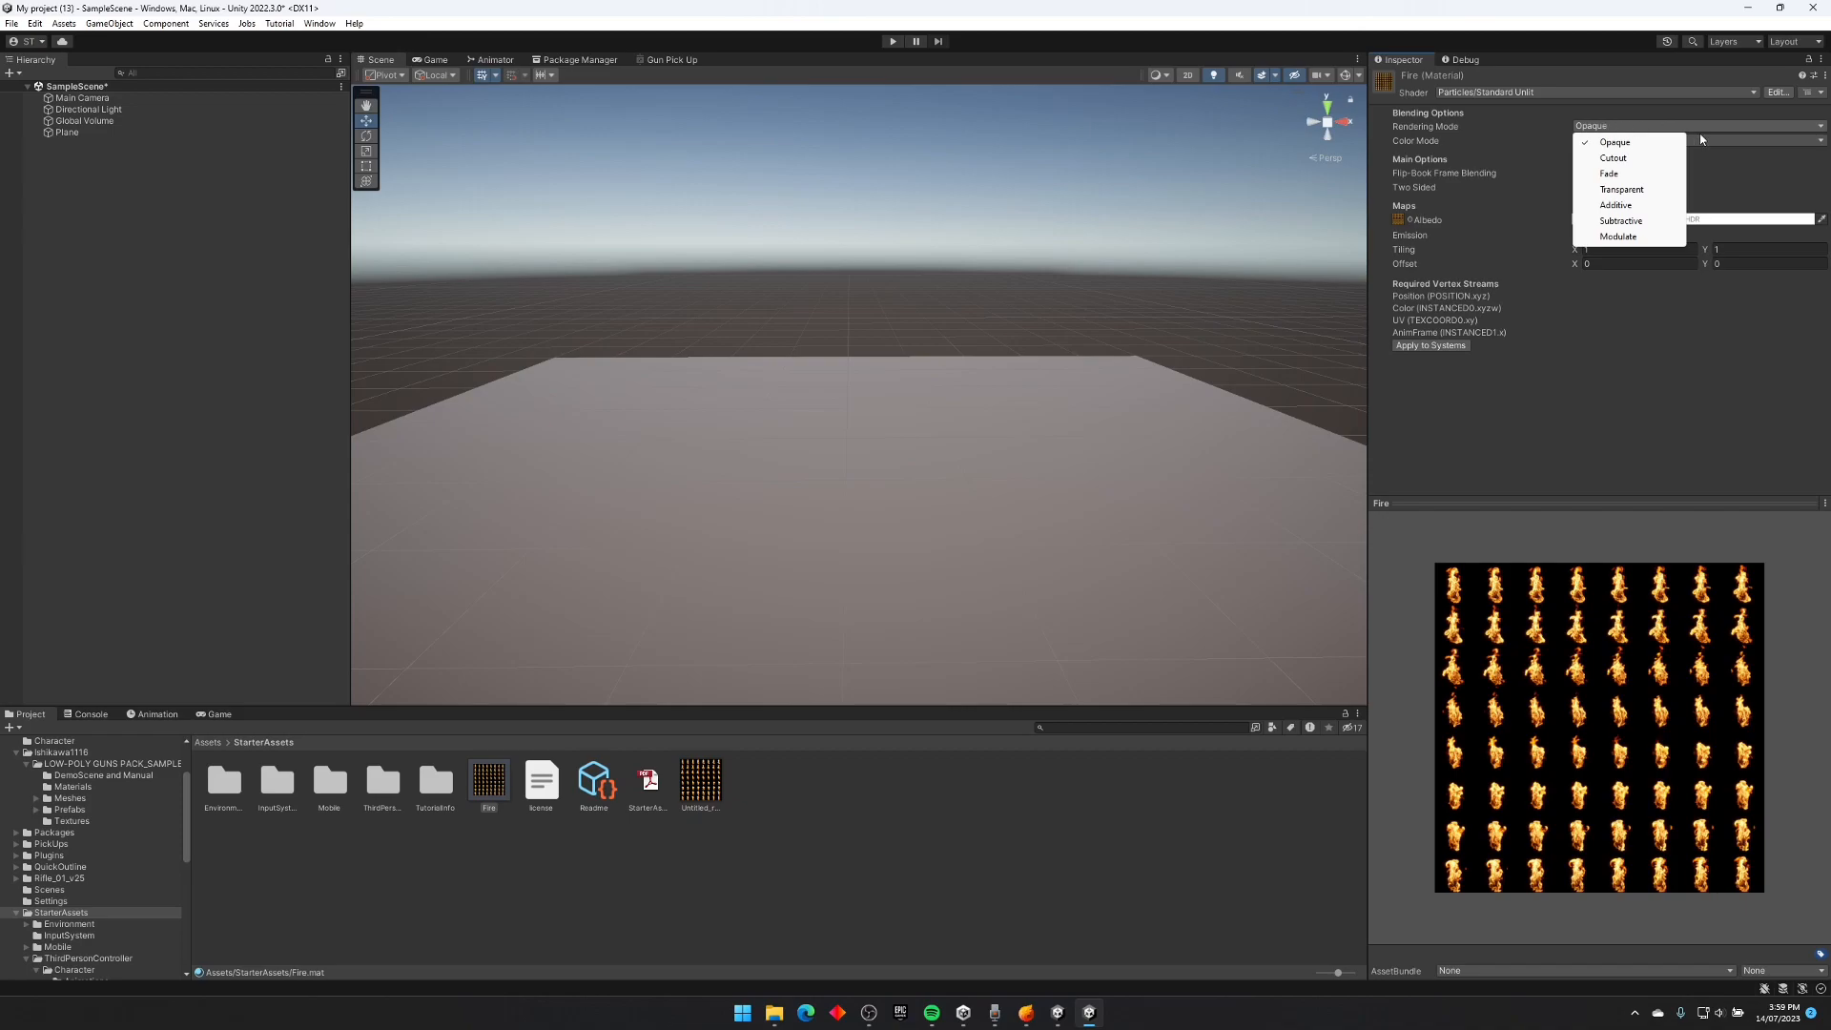
left_click(1619, 205)
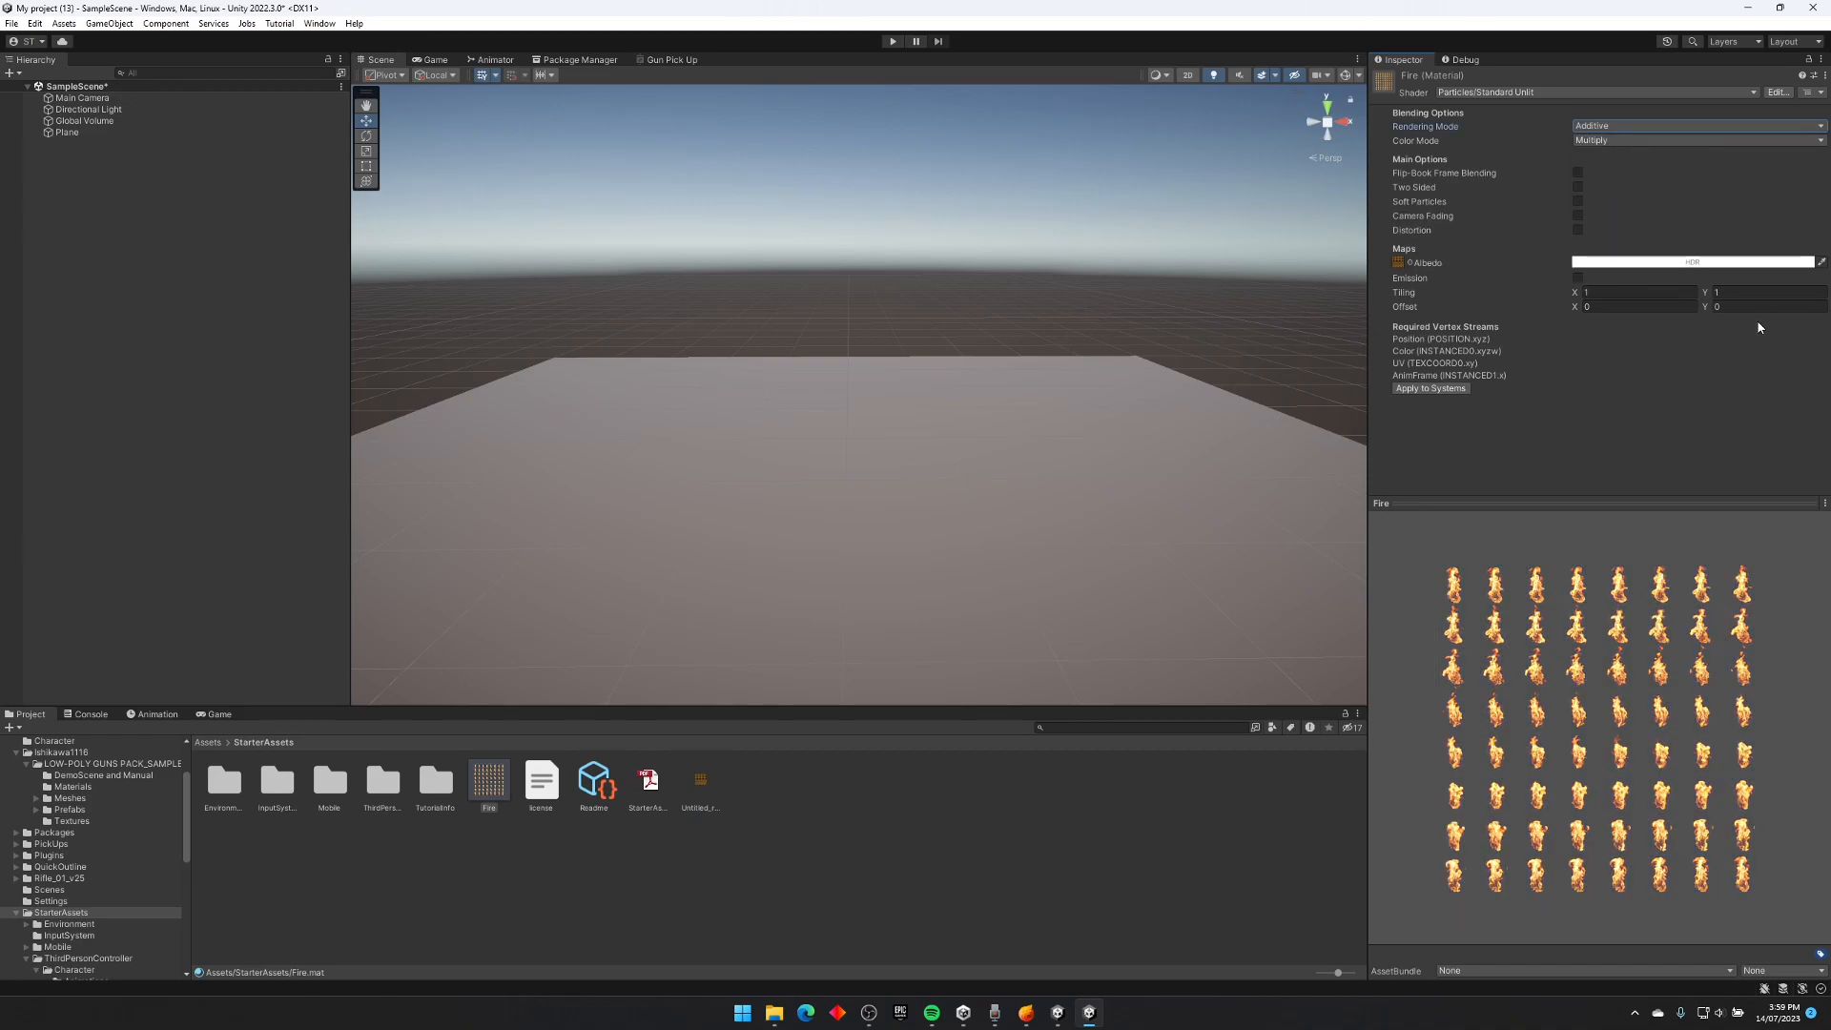
Step: Add a Particle System to the scene and reset its transform to position 0, 0, 0
right_click_drag(946, 335, 946, 335)
key("s")
right_click(95, 179)
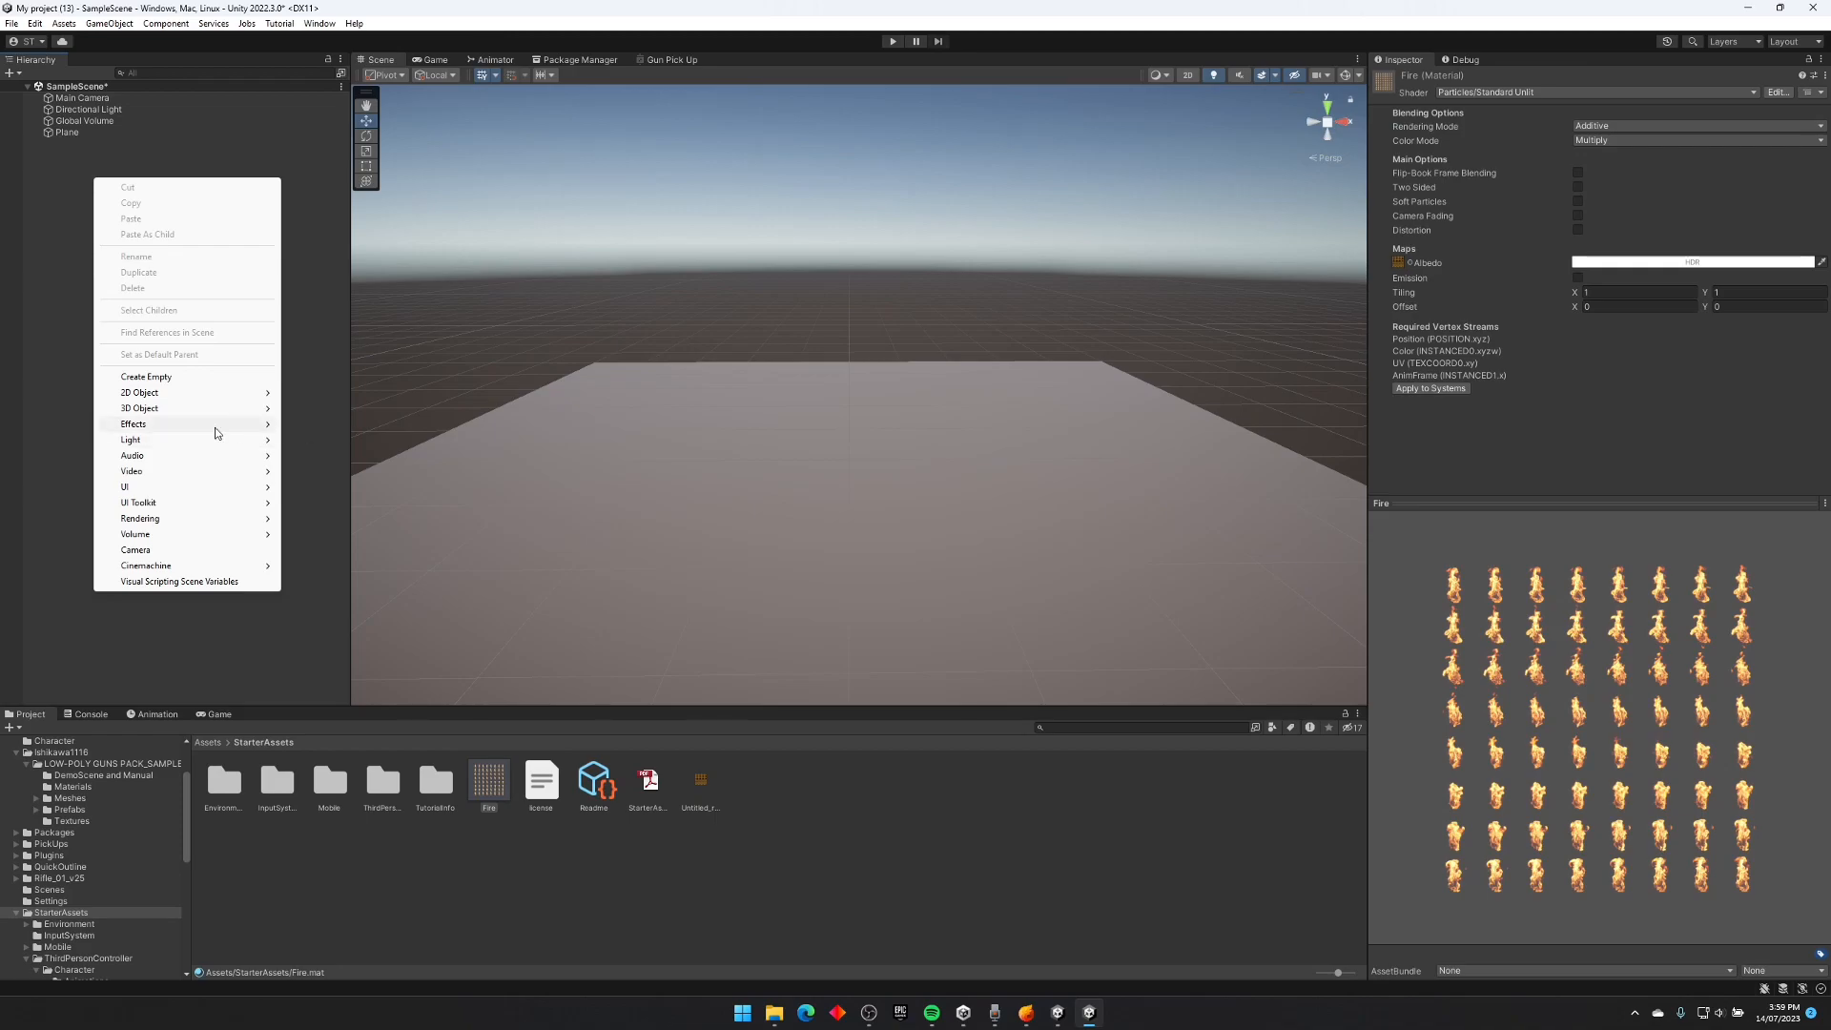
left_click(368, 426)
right_click(1758, 117)
left_click(1705, 130)
Step: Rotate the Particle System to -90 on the X axis so it emits upward
right_click_drag(863, 396, 1140, 393)
key("a")
left_click_drag(951, 412, 1089, 480)
right_click_drag(1089, 479, 729, 361)
scroll(1599, 332, "down", 2)
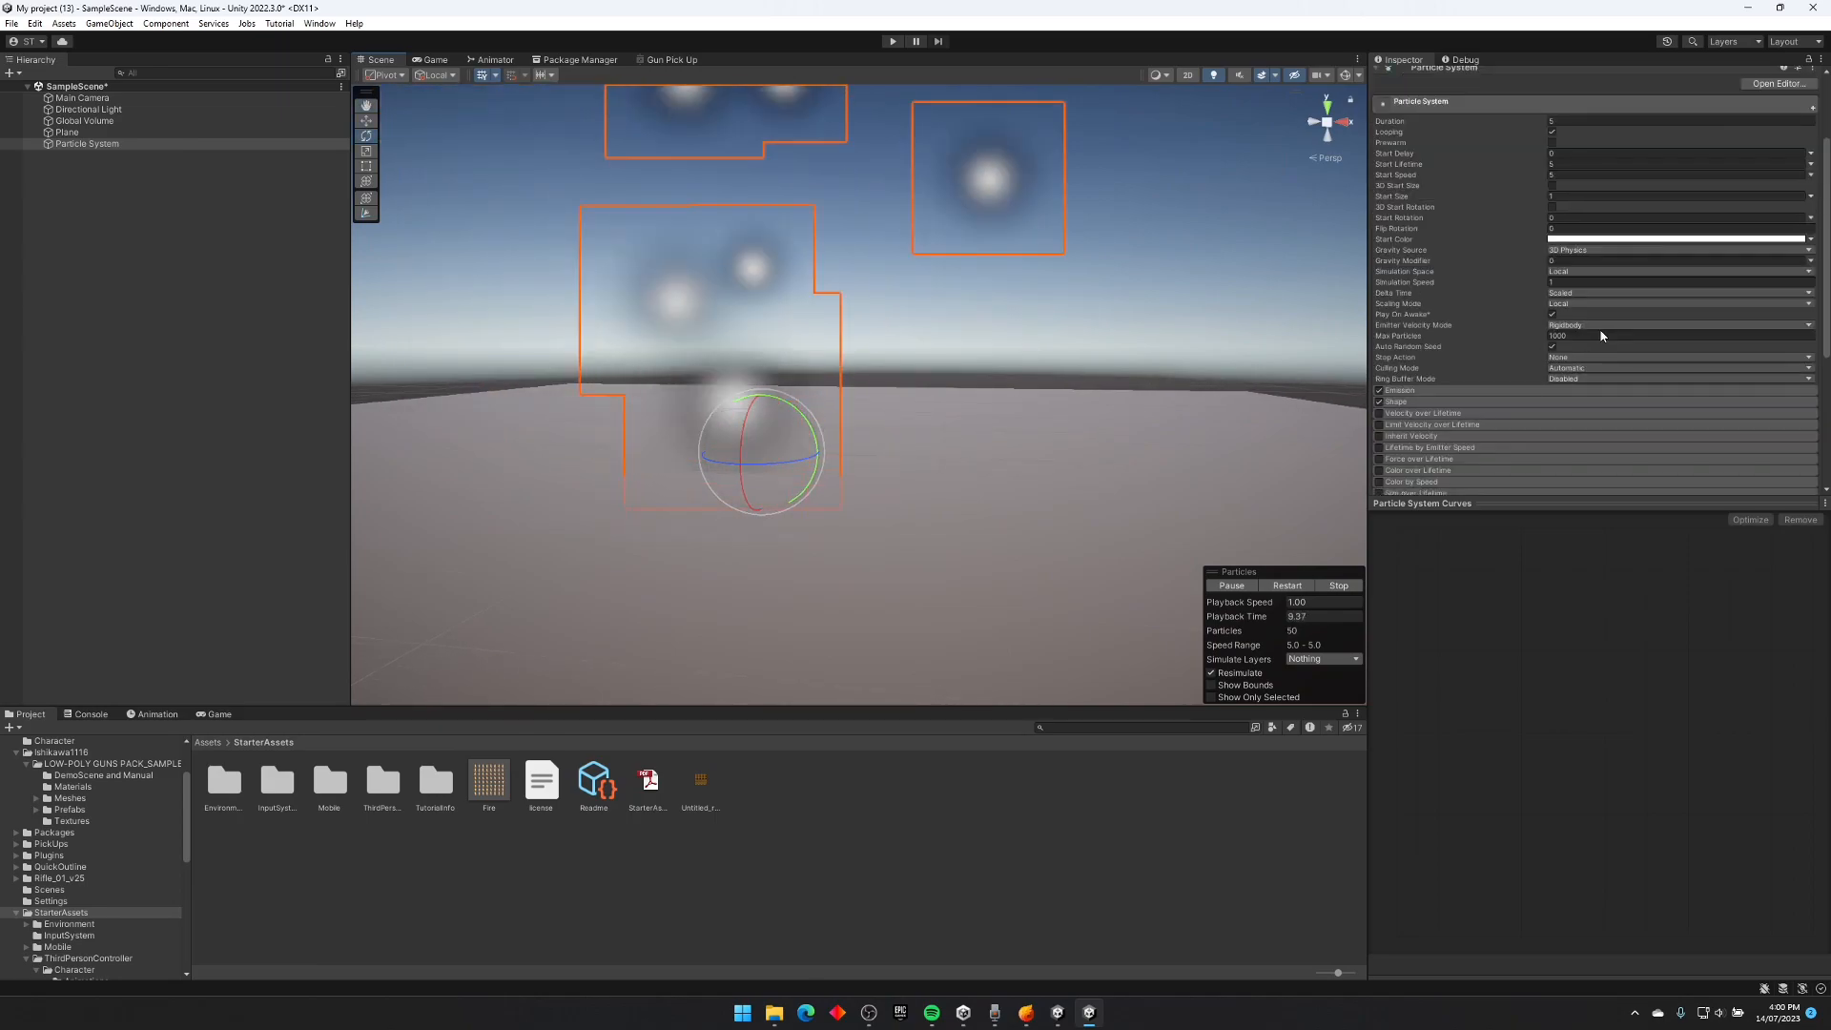
scroll(1621, 210, "up", 2)
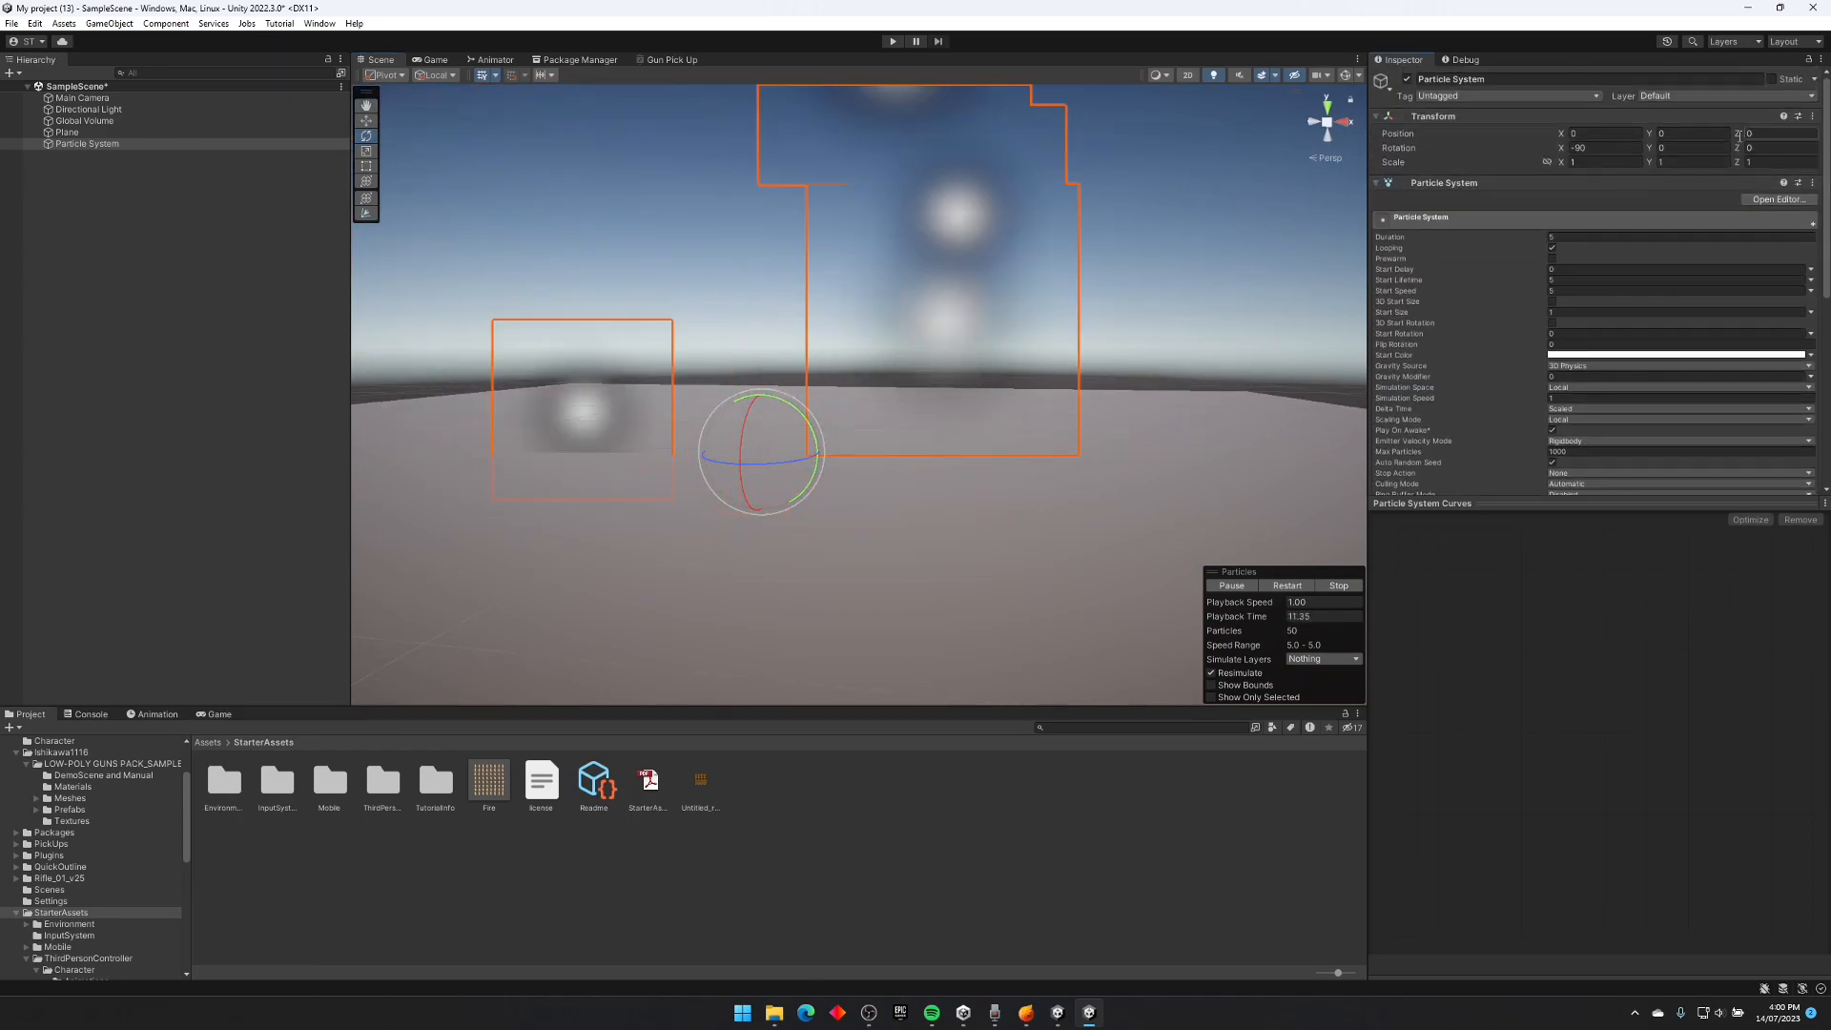
left_click(1627, 147)
right_click_drag(1163, 280, 1316, 227)
Step: Expand the Particle System's Shape module and display gizmos in the scene view
scroll(1583, 359, "down", 3)
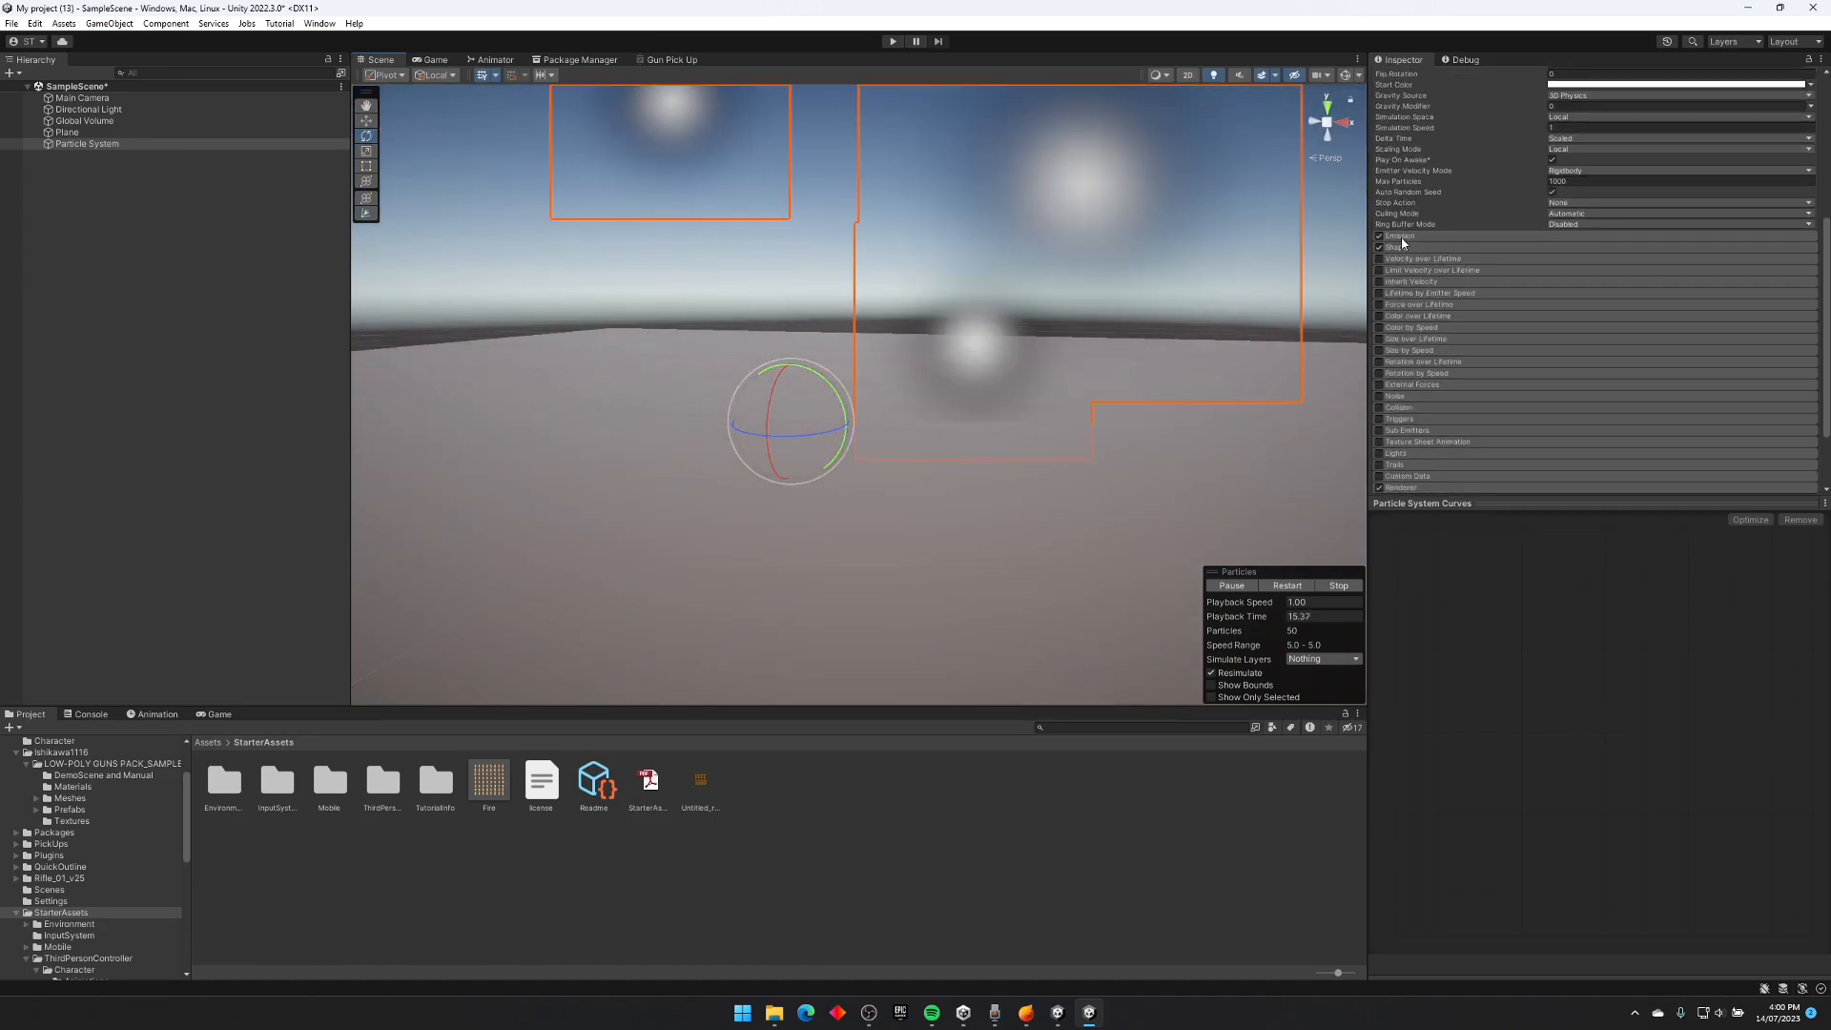
left_click(1408, 247)
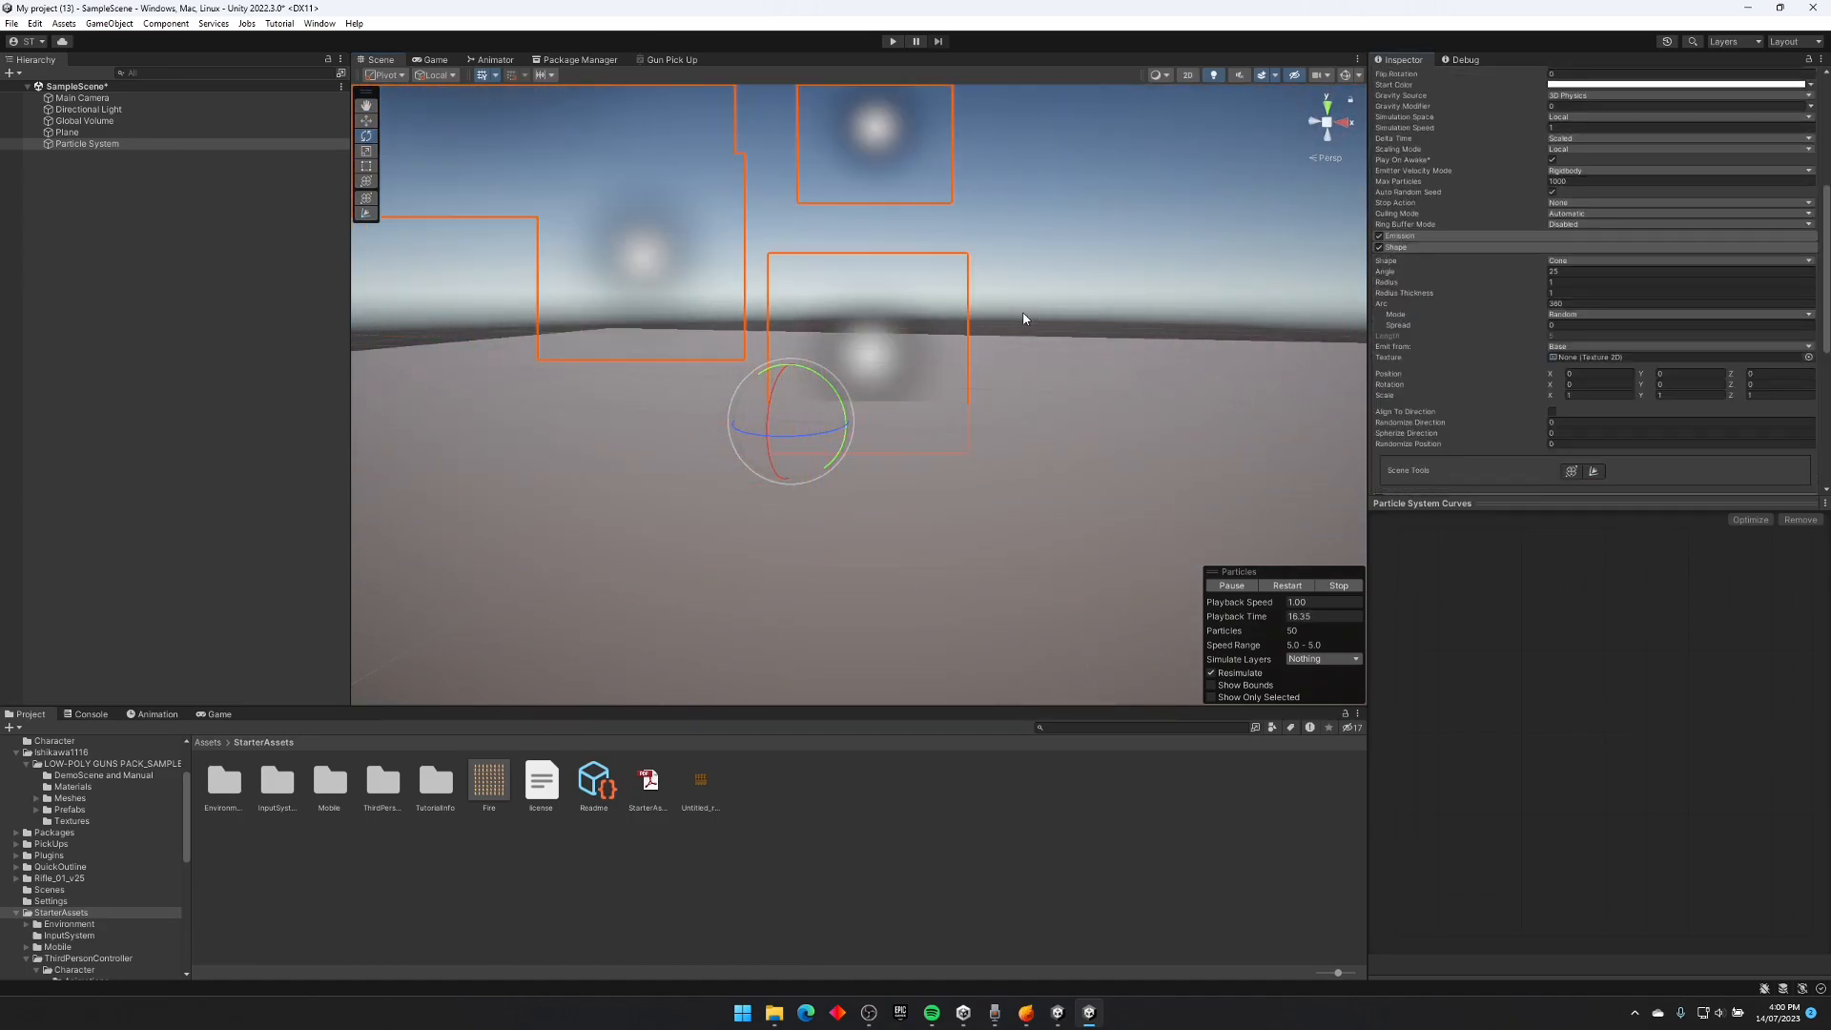
left_click(1346, 76)
key("w")
right_click_drag(1063, 277, 870, 408)
key("s")
Step: Try Edge as the particle emitter shape, and then set the shape to Circle
left_click(1621, 260)
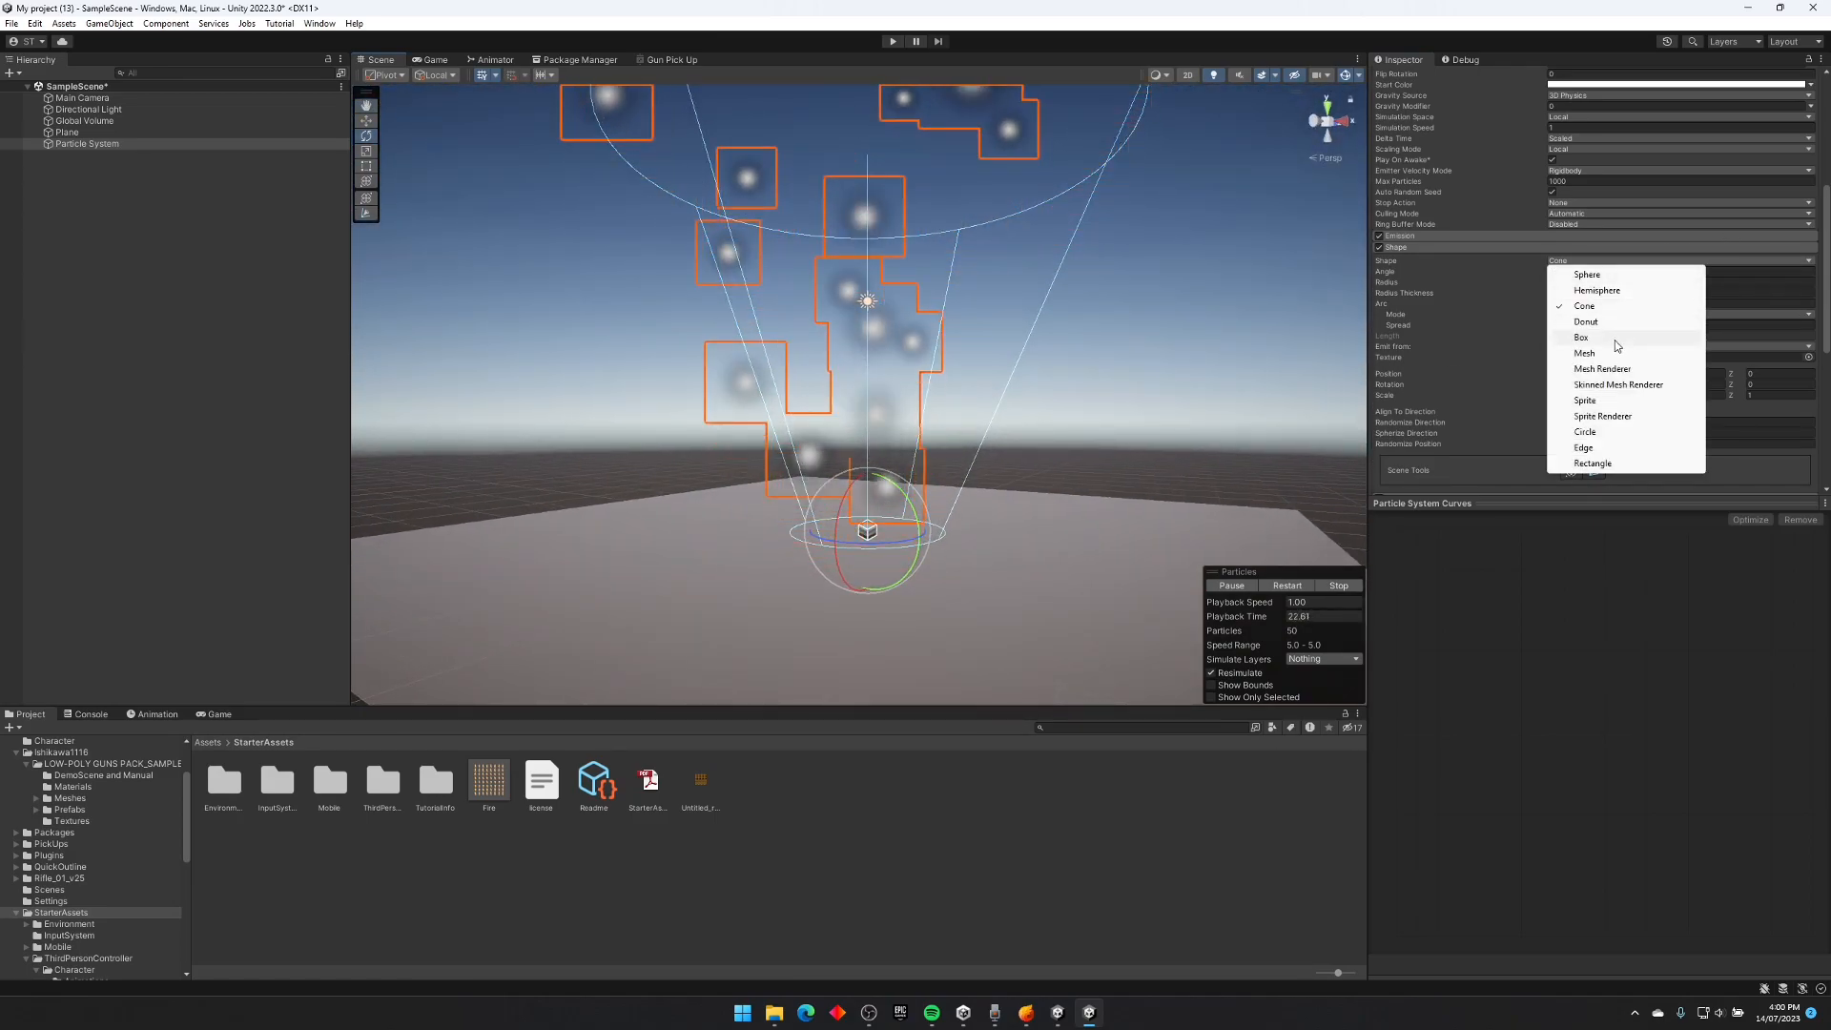
left_click(1591, 446)
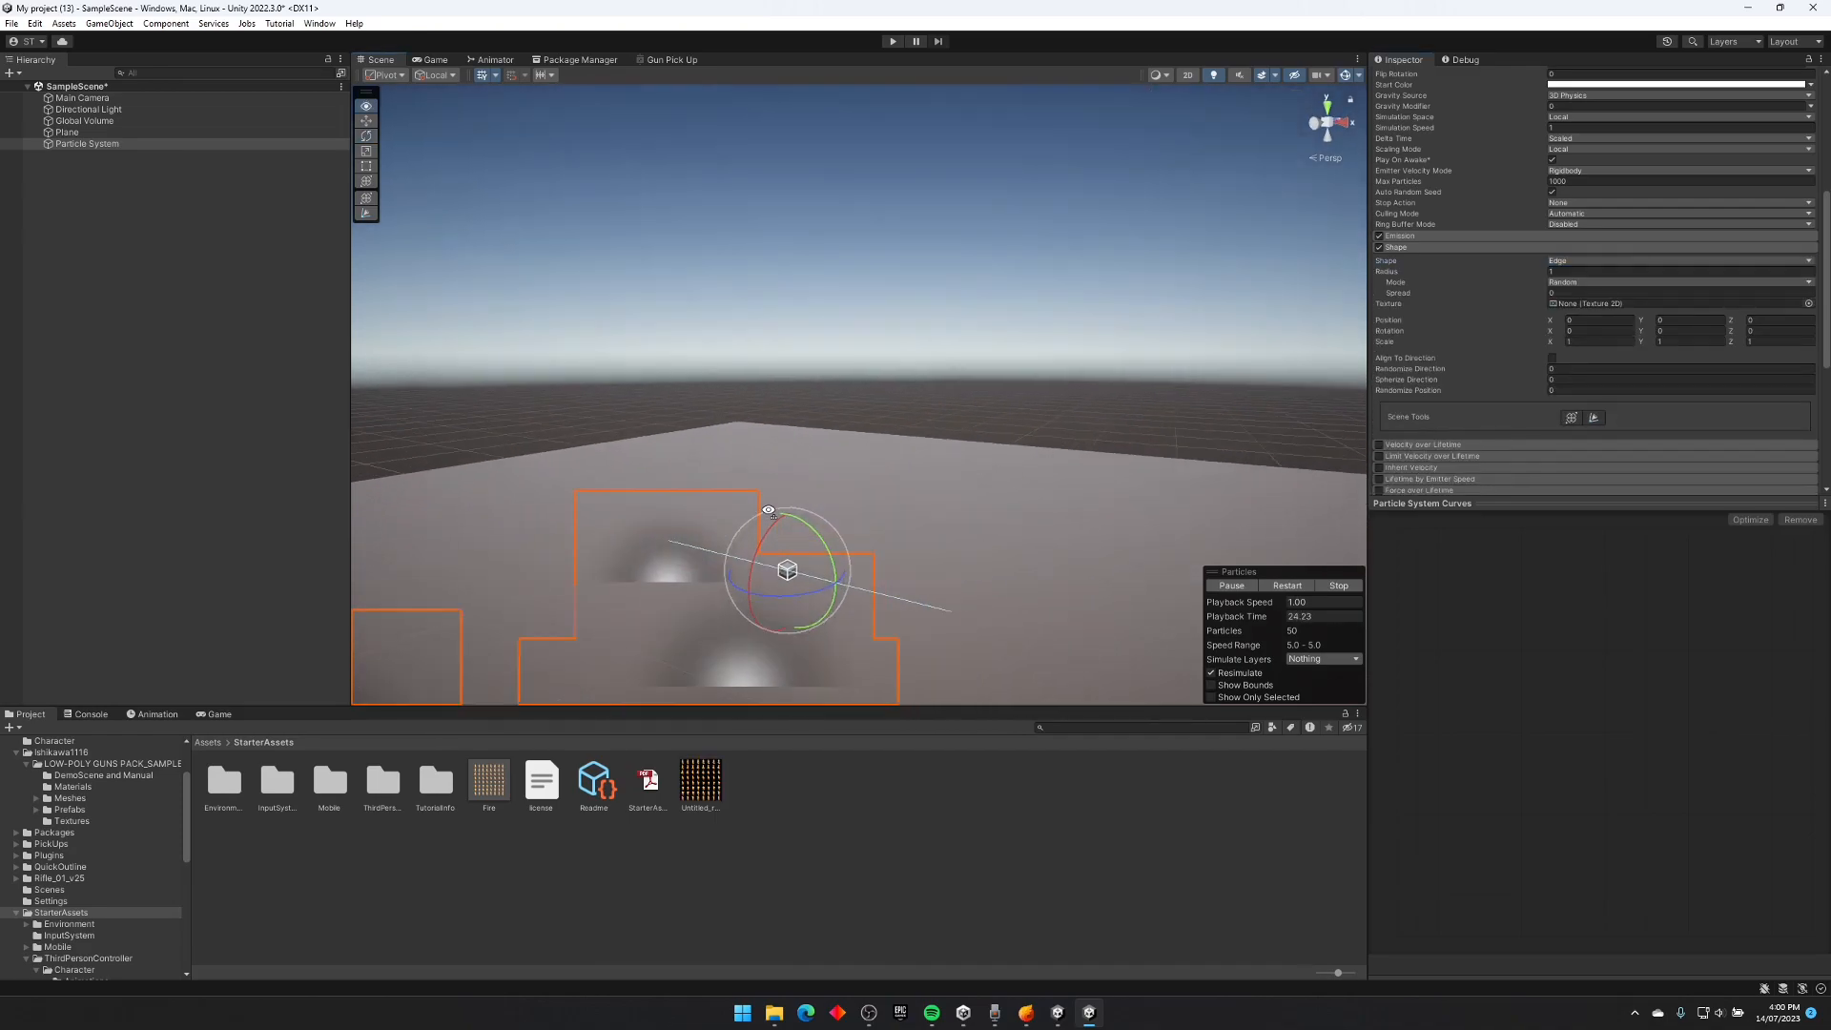
left_click(1568, 261)
left_click(1591, 432)
right_click_drag(706, 489, 700, 491)
Step: Set the Particle System's start speed to 0
scroll(1674, 272, "up", 3)
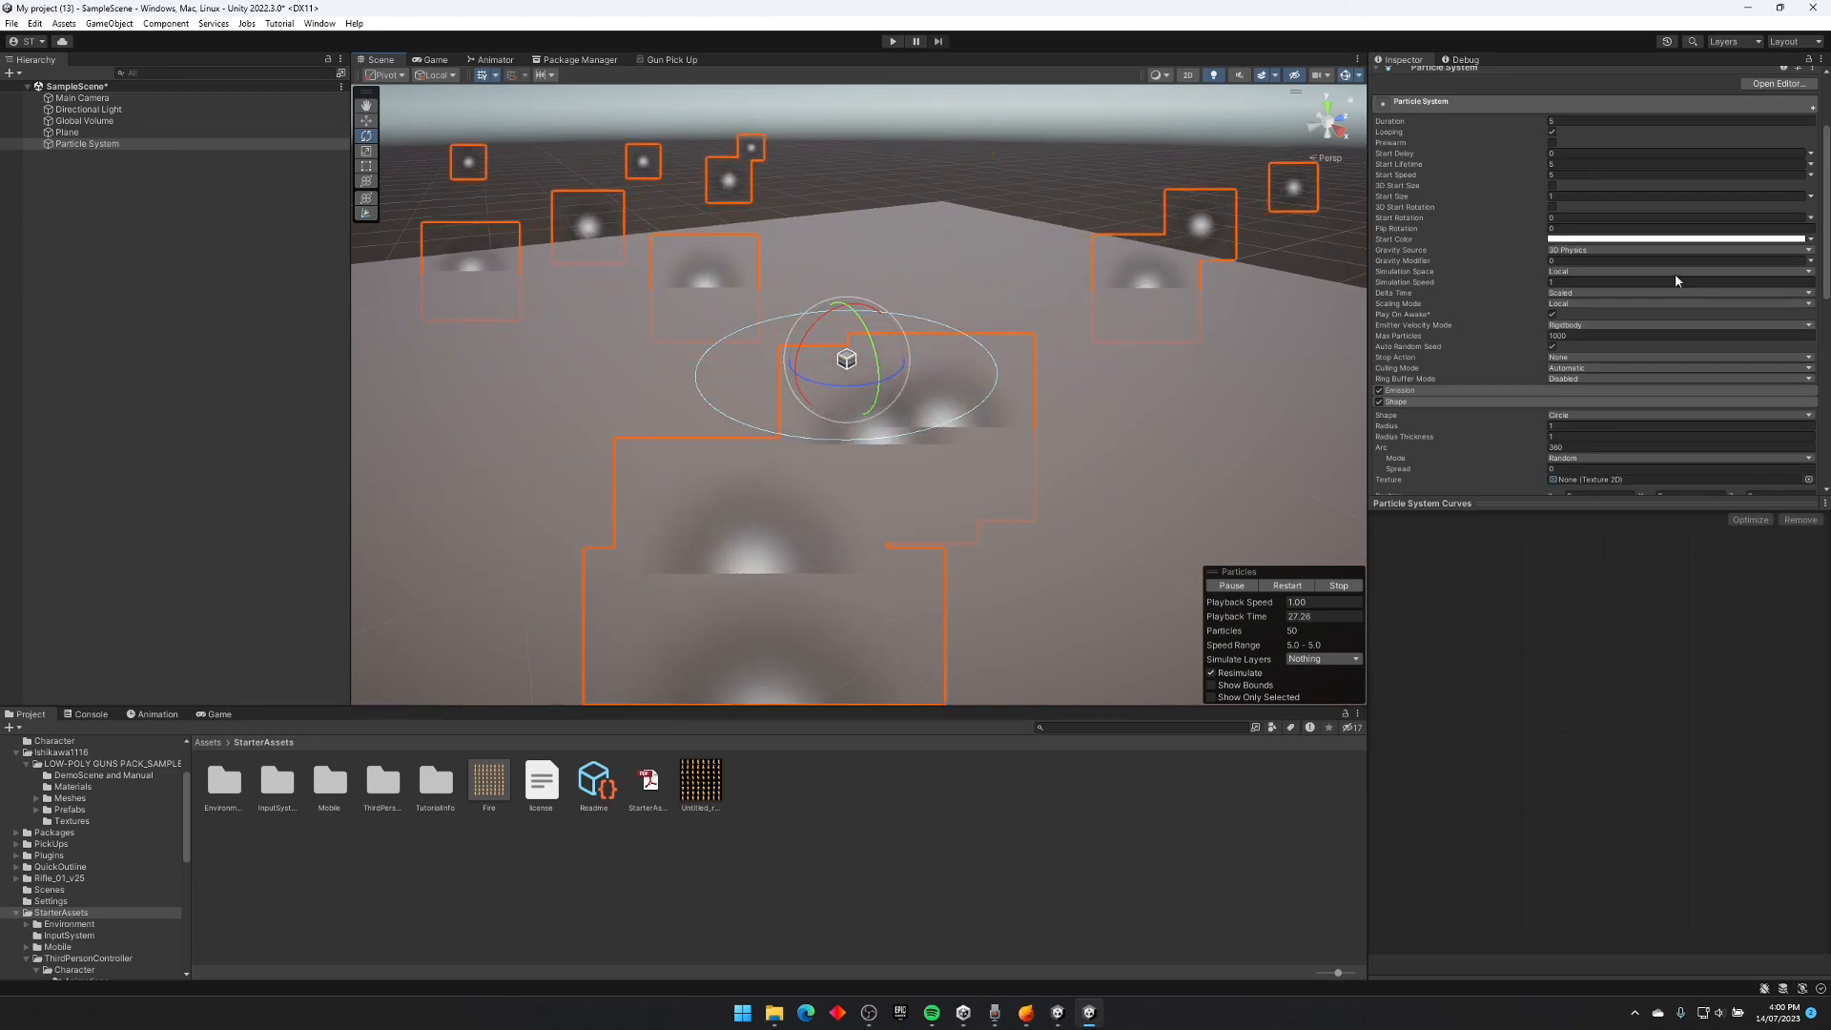
left_click(1578, 174)
type("0")
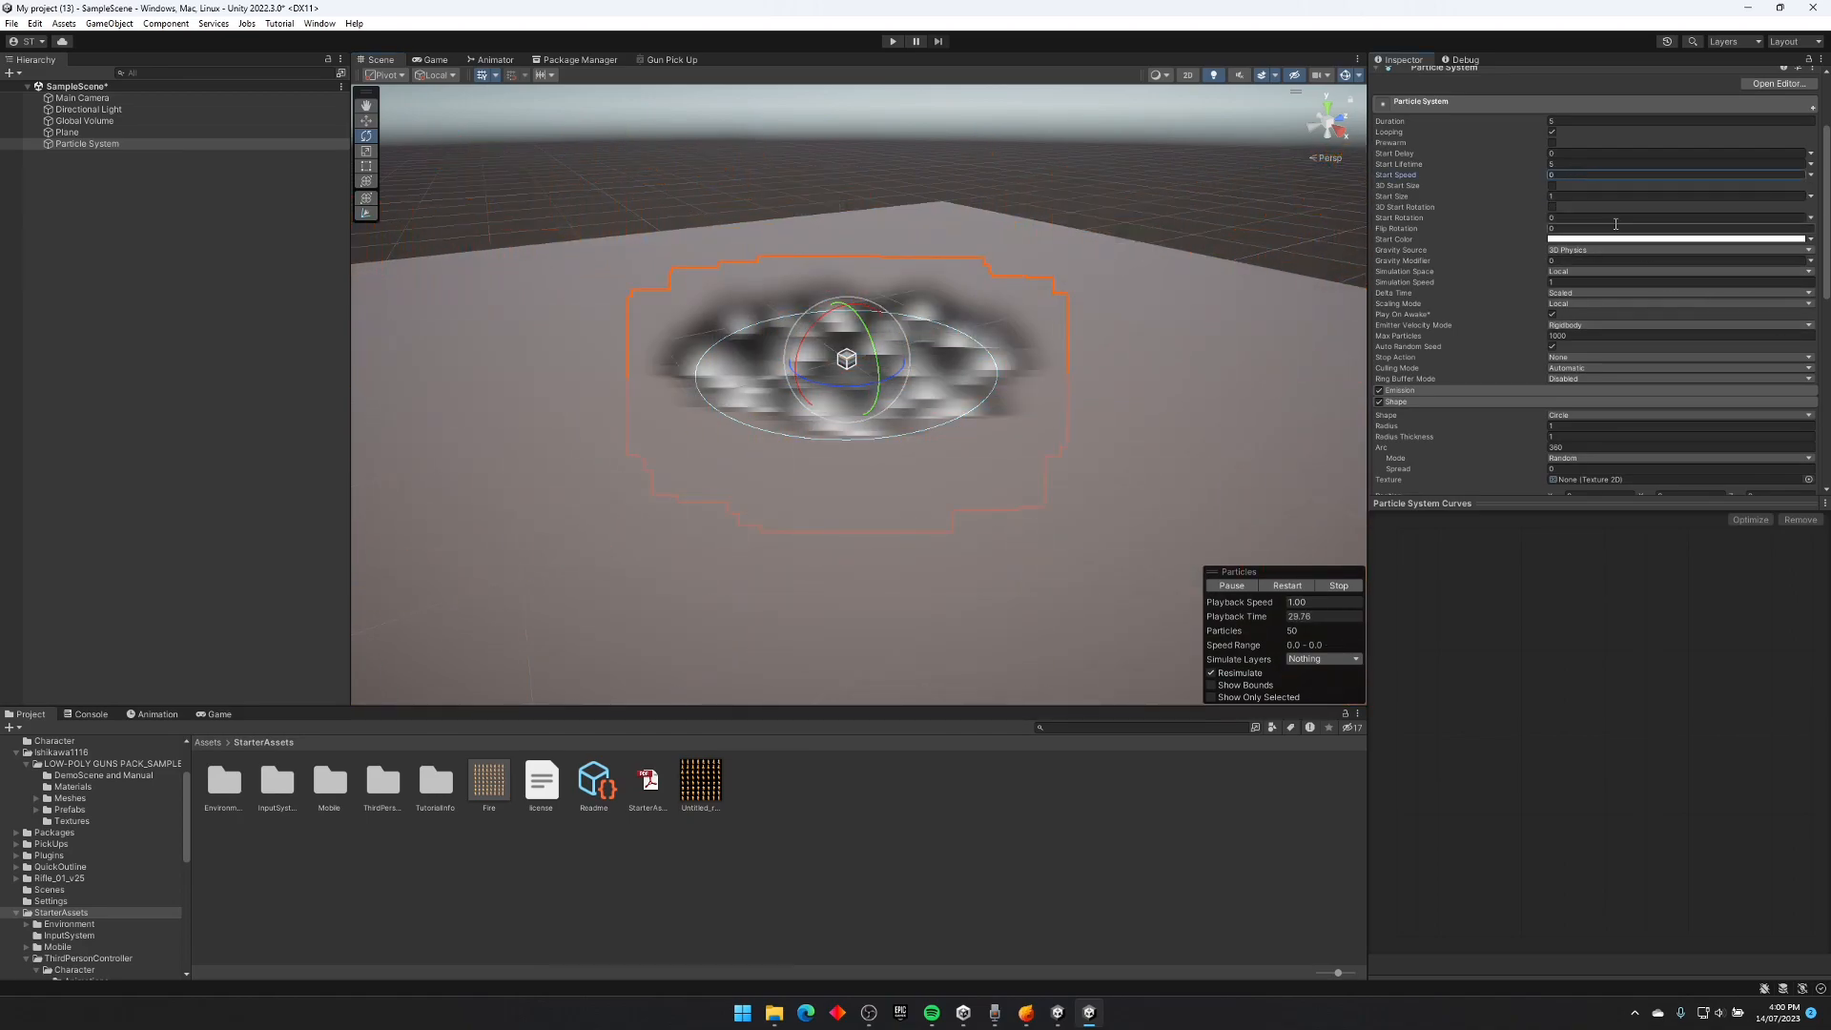
Step: Assign the Fire material in the Particle System's Renderer module and collapse the module
scroll(1615, 223, "down", 10)
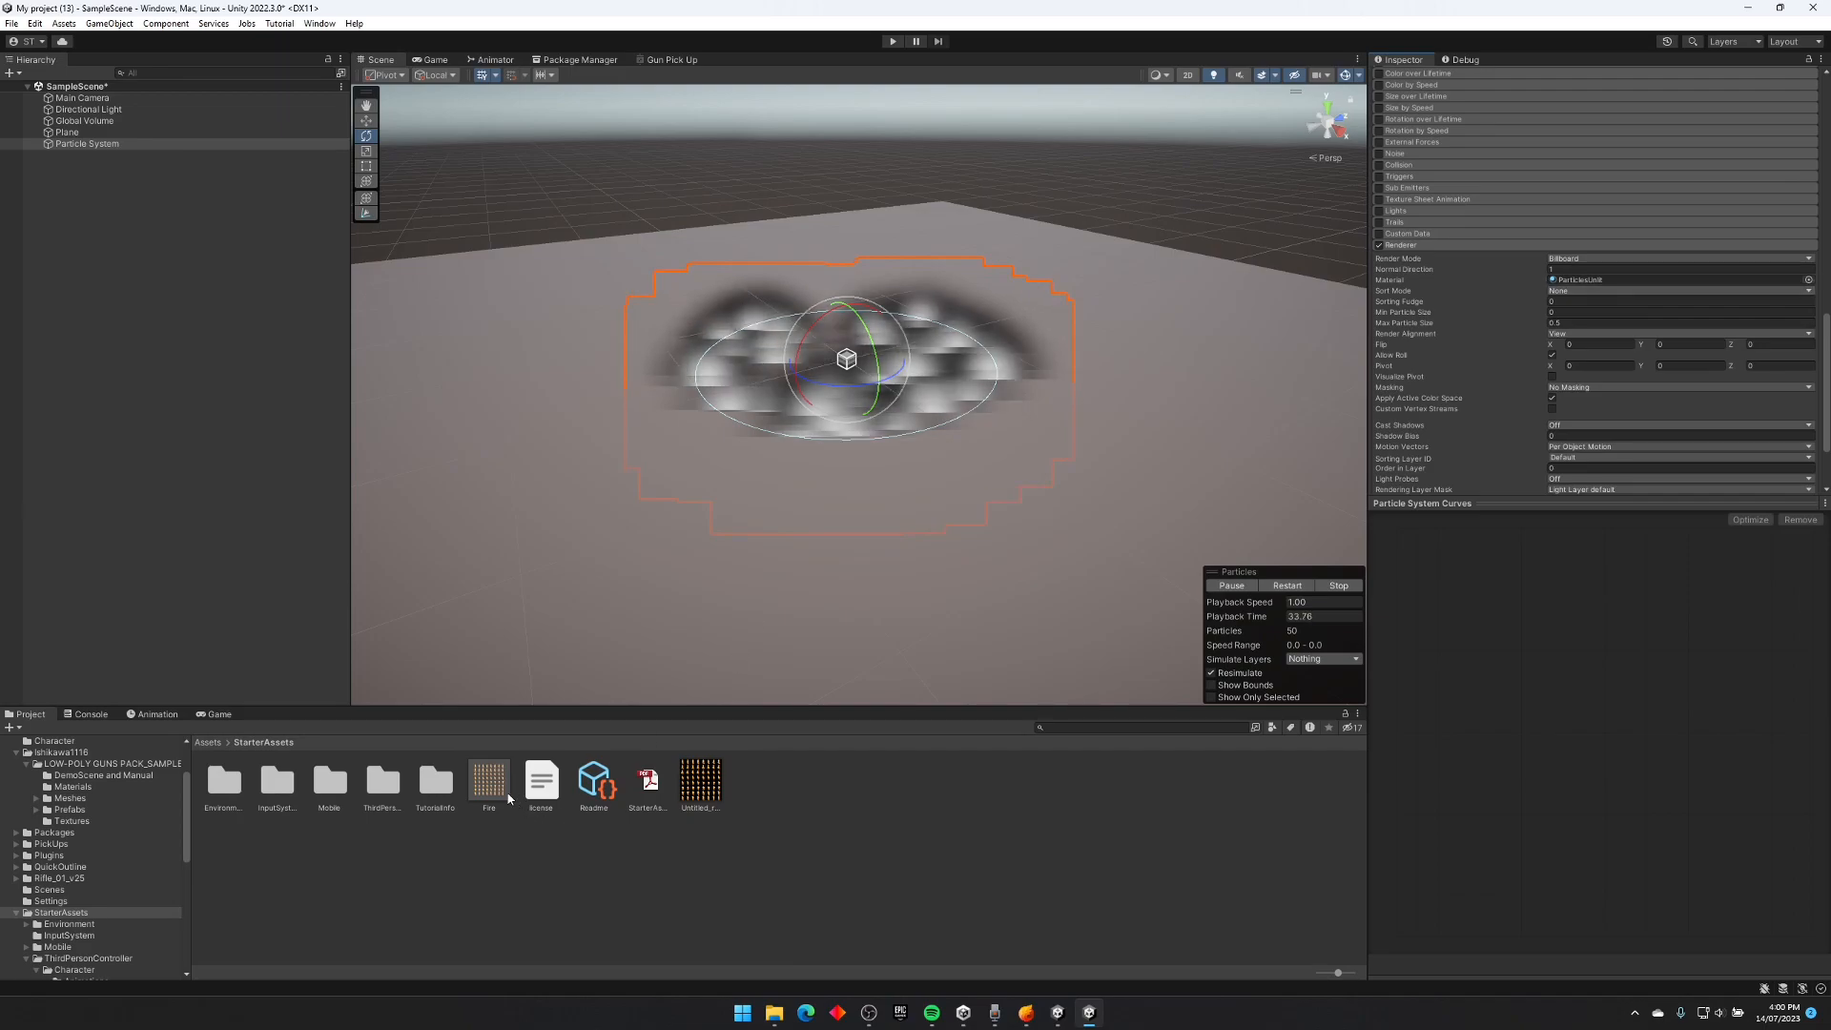
left_click_drag(1632, 277, 1633, 278)
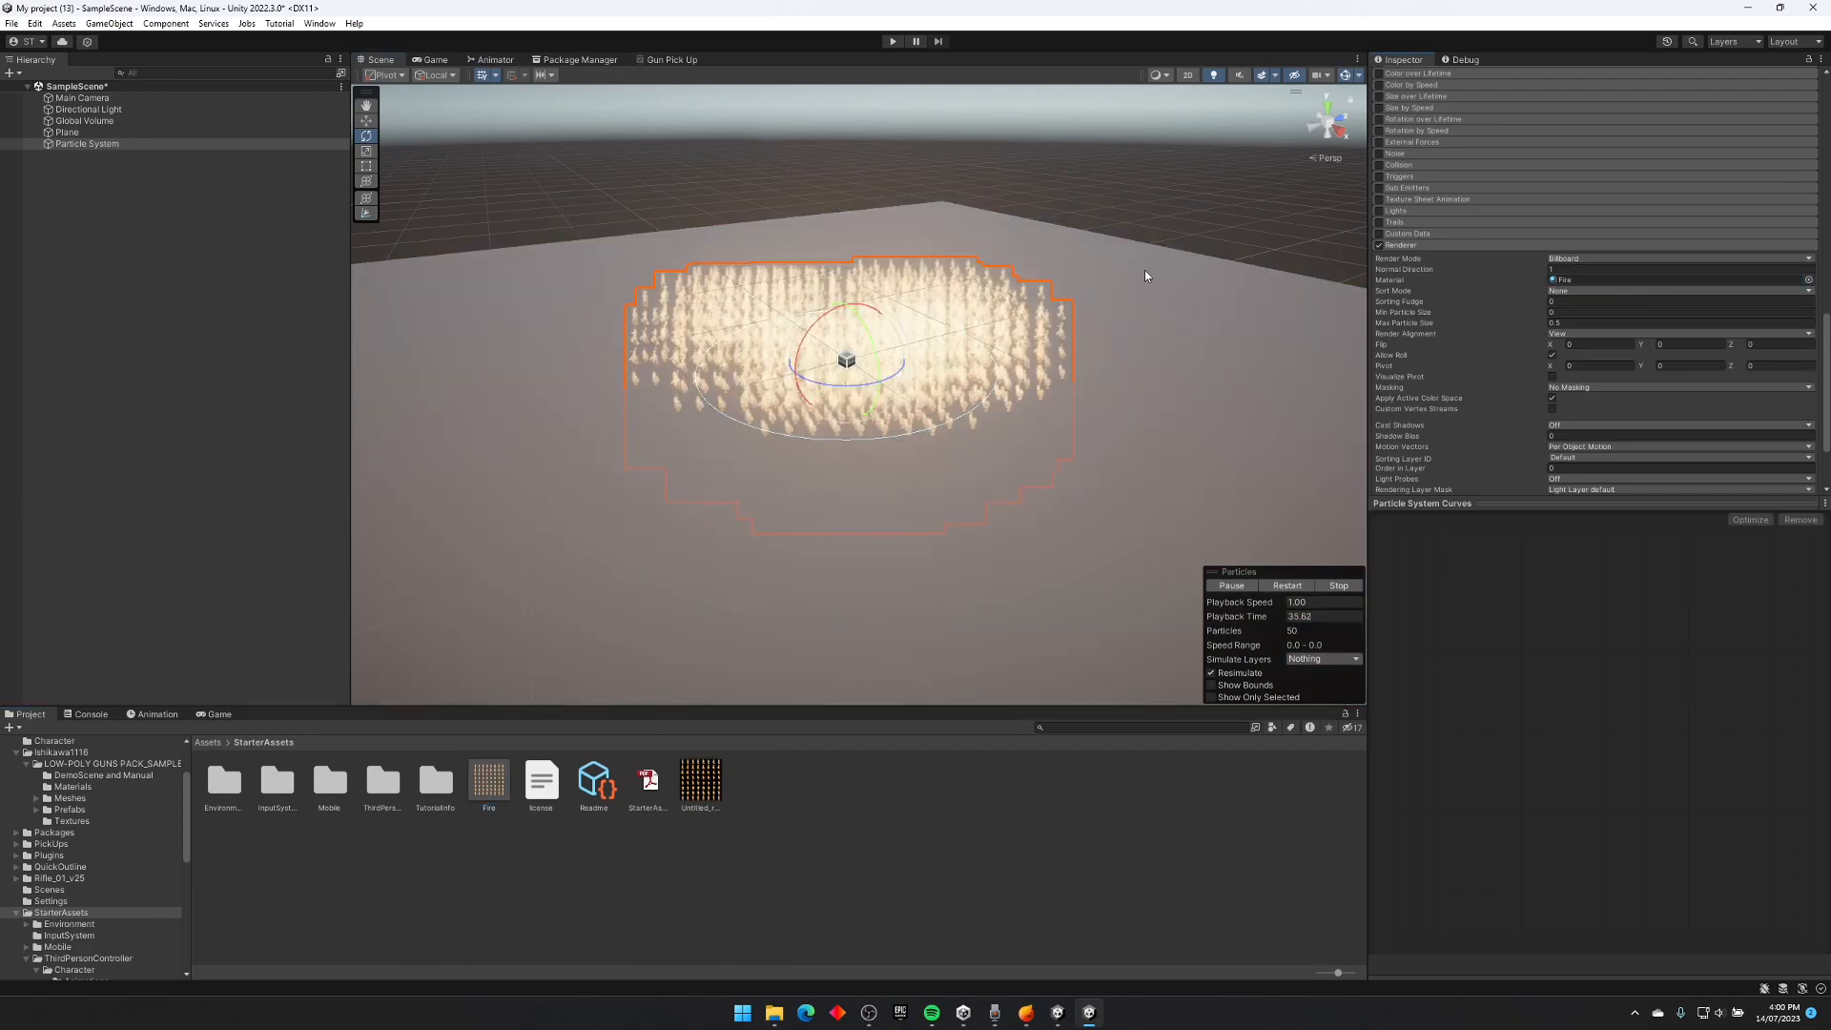
right_click_drag(912, 370, 1134, 407)
key("w")
key("s")
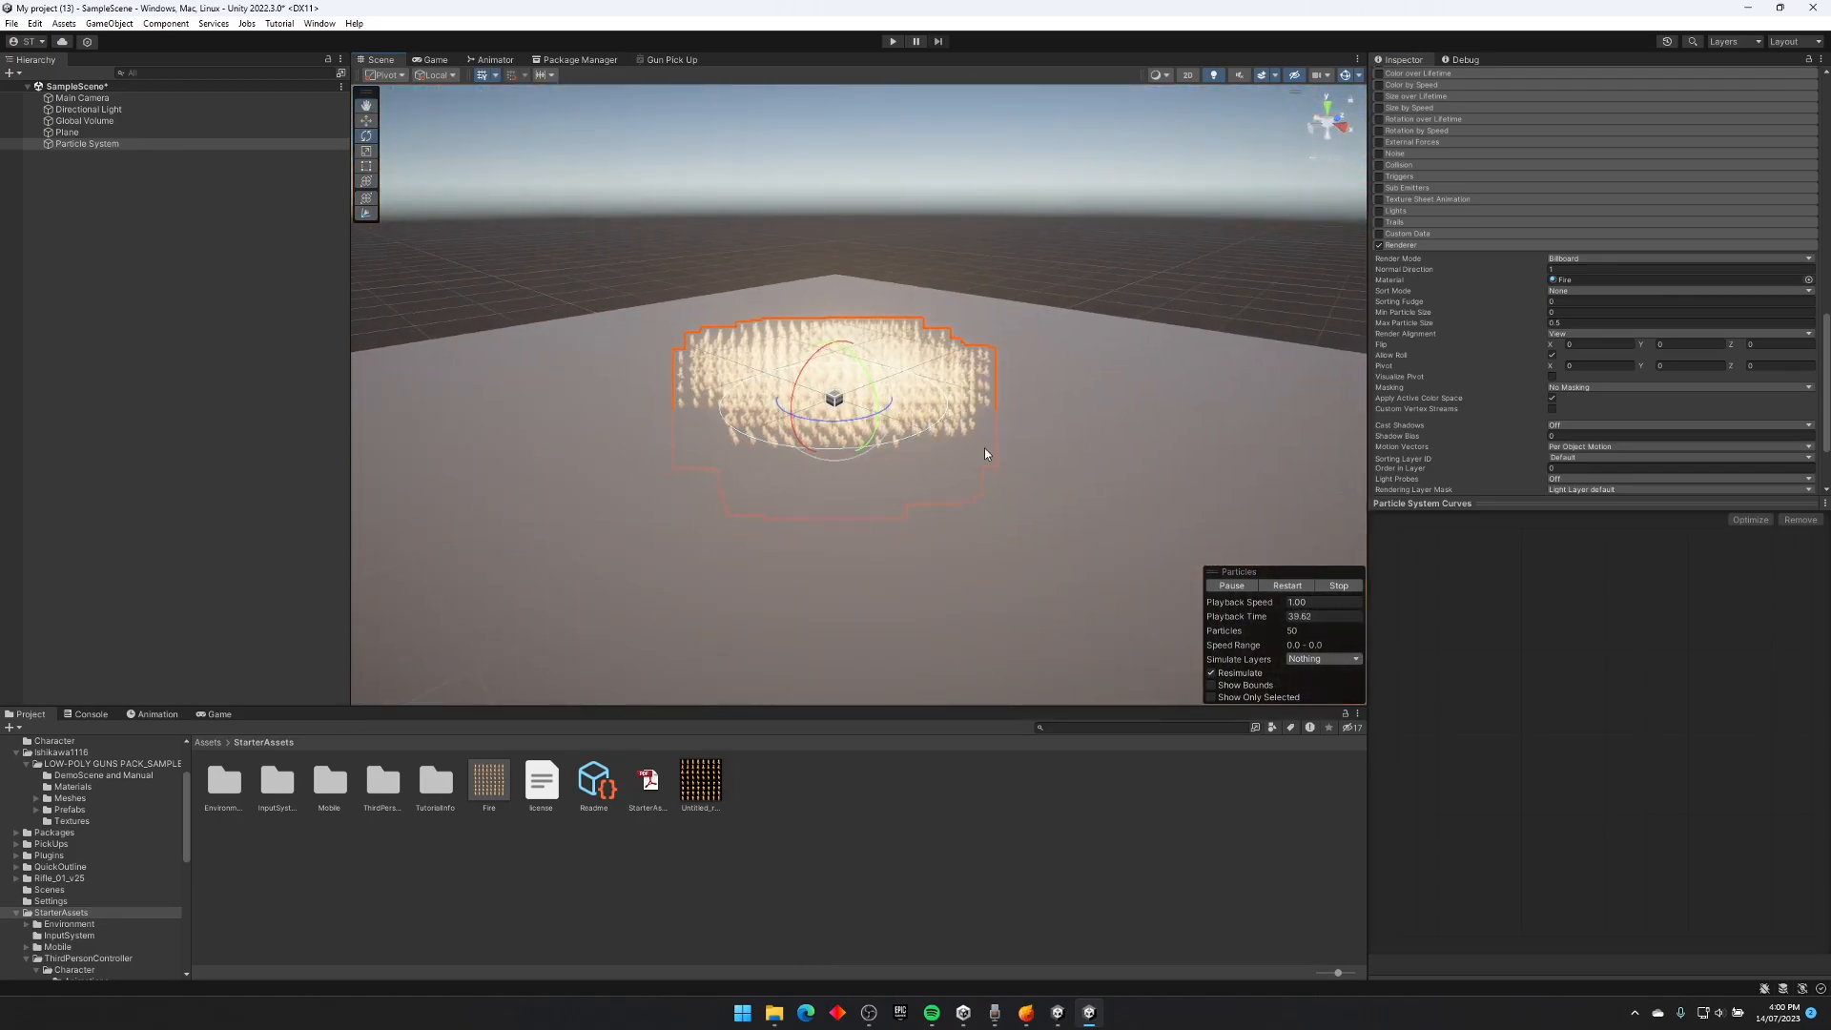
left_click(1413, 245)
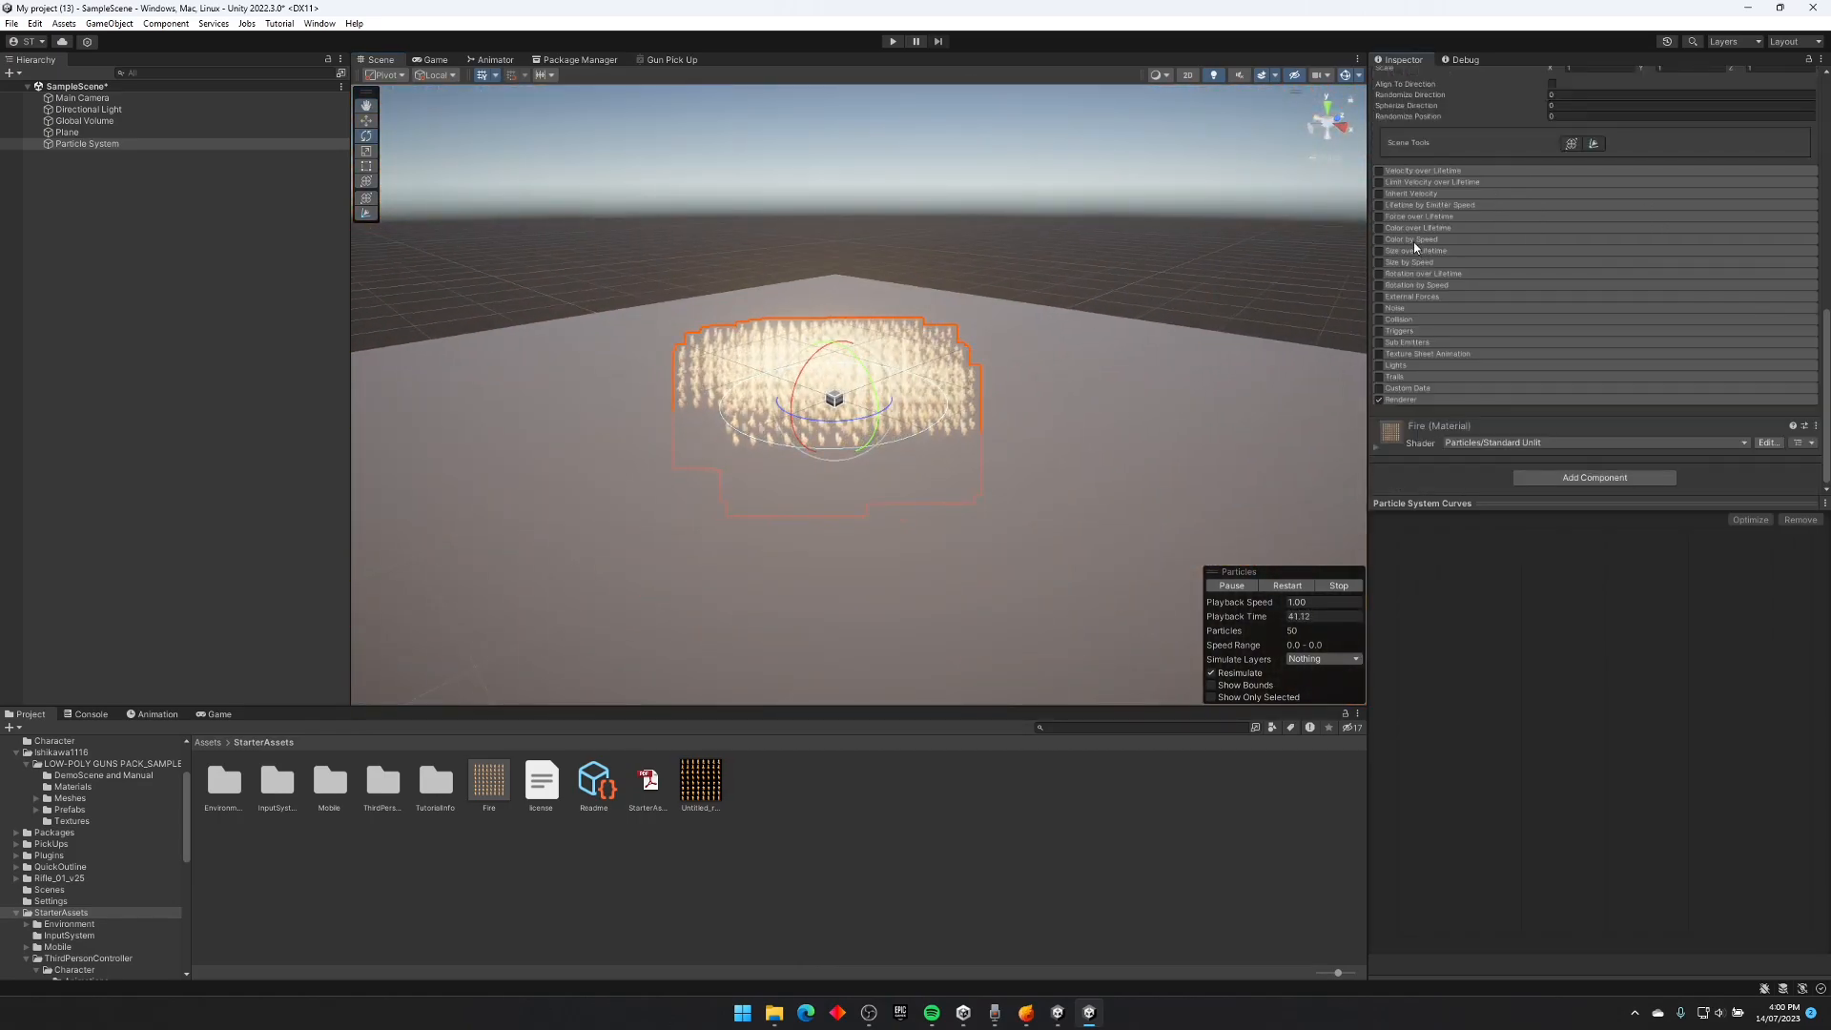
Step: Enable the Texture Sheet Animation module, and check the Render node's flipbook columns and rows in EmberGen
left_click(1427, 357)
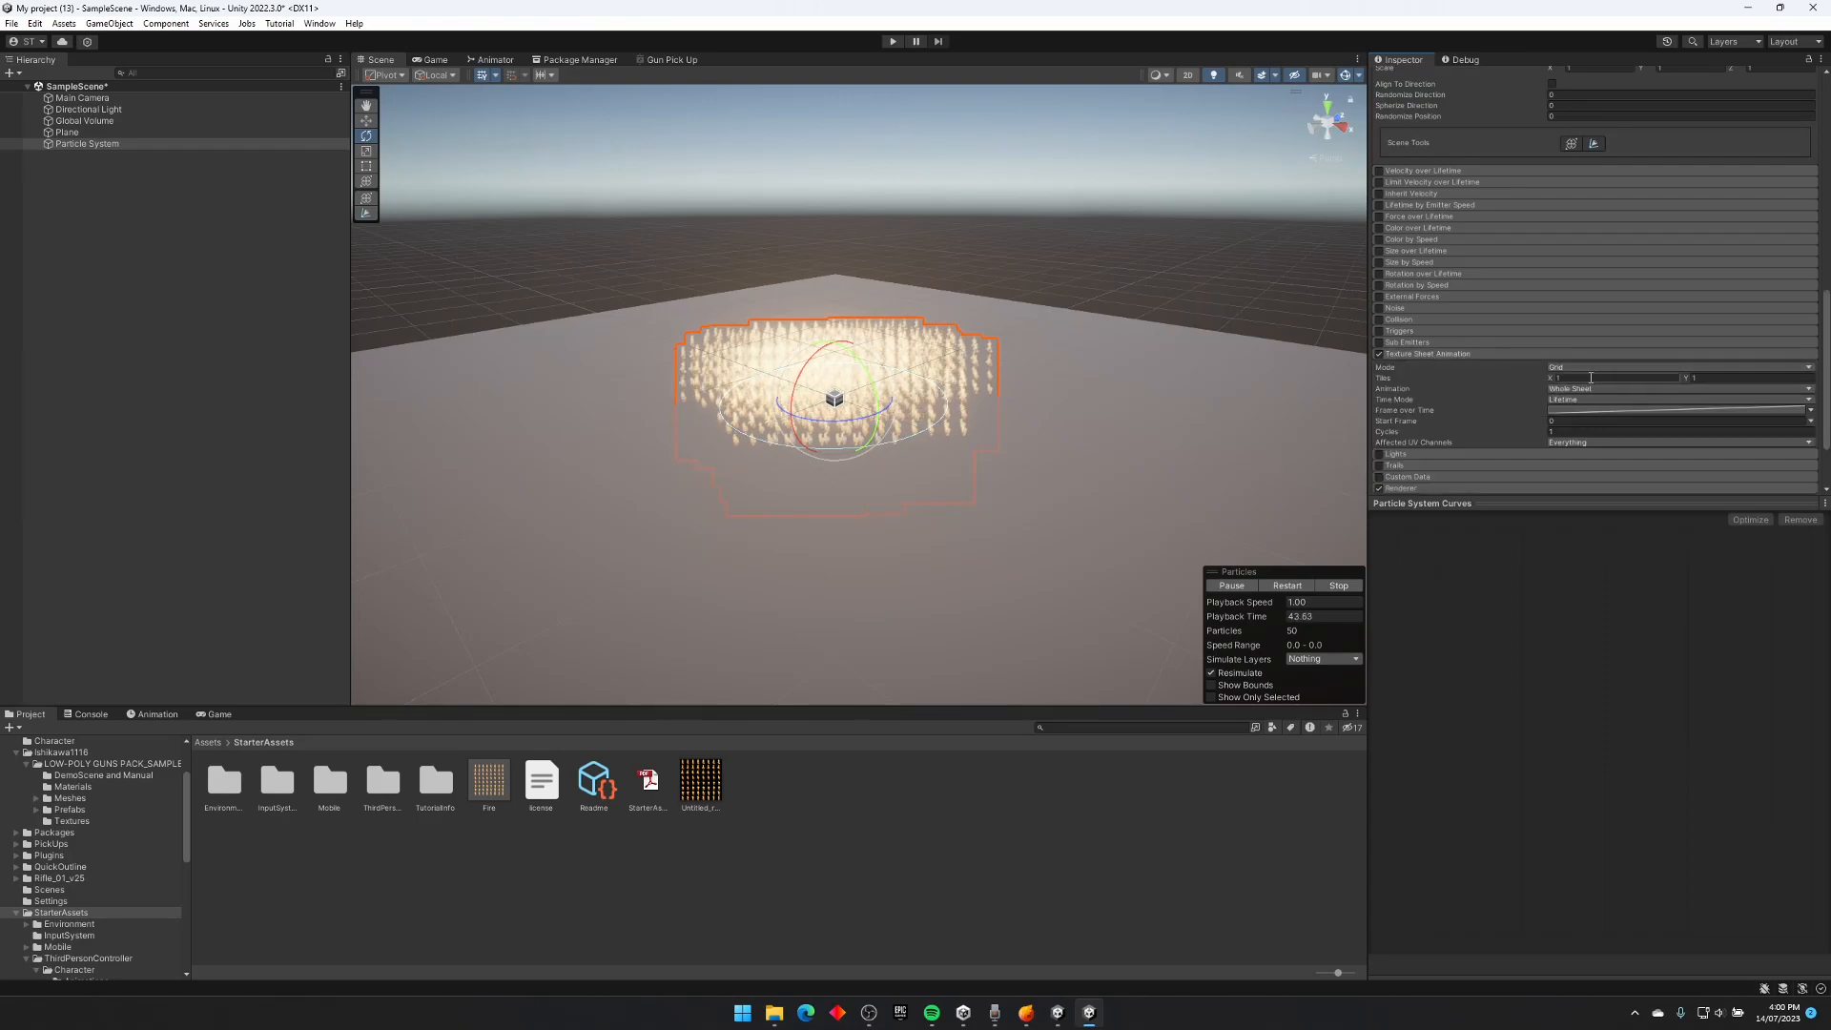
left_click(1026, 1012)
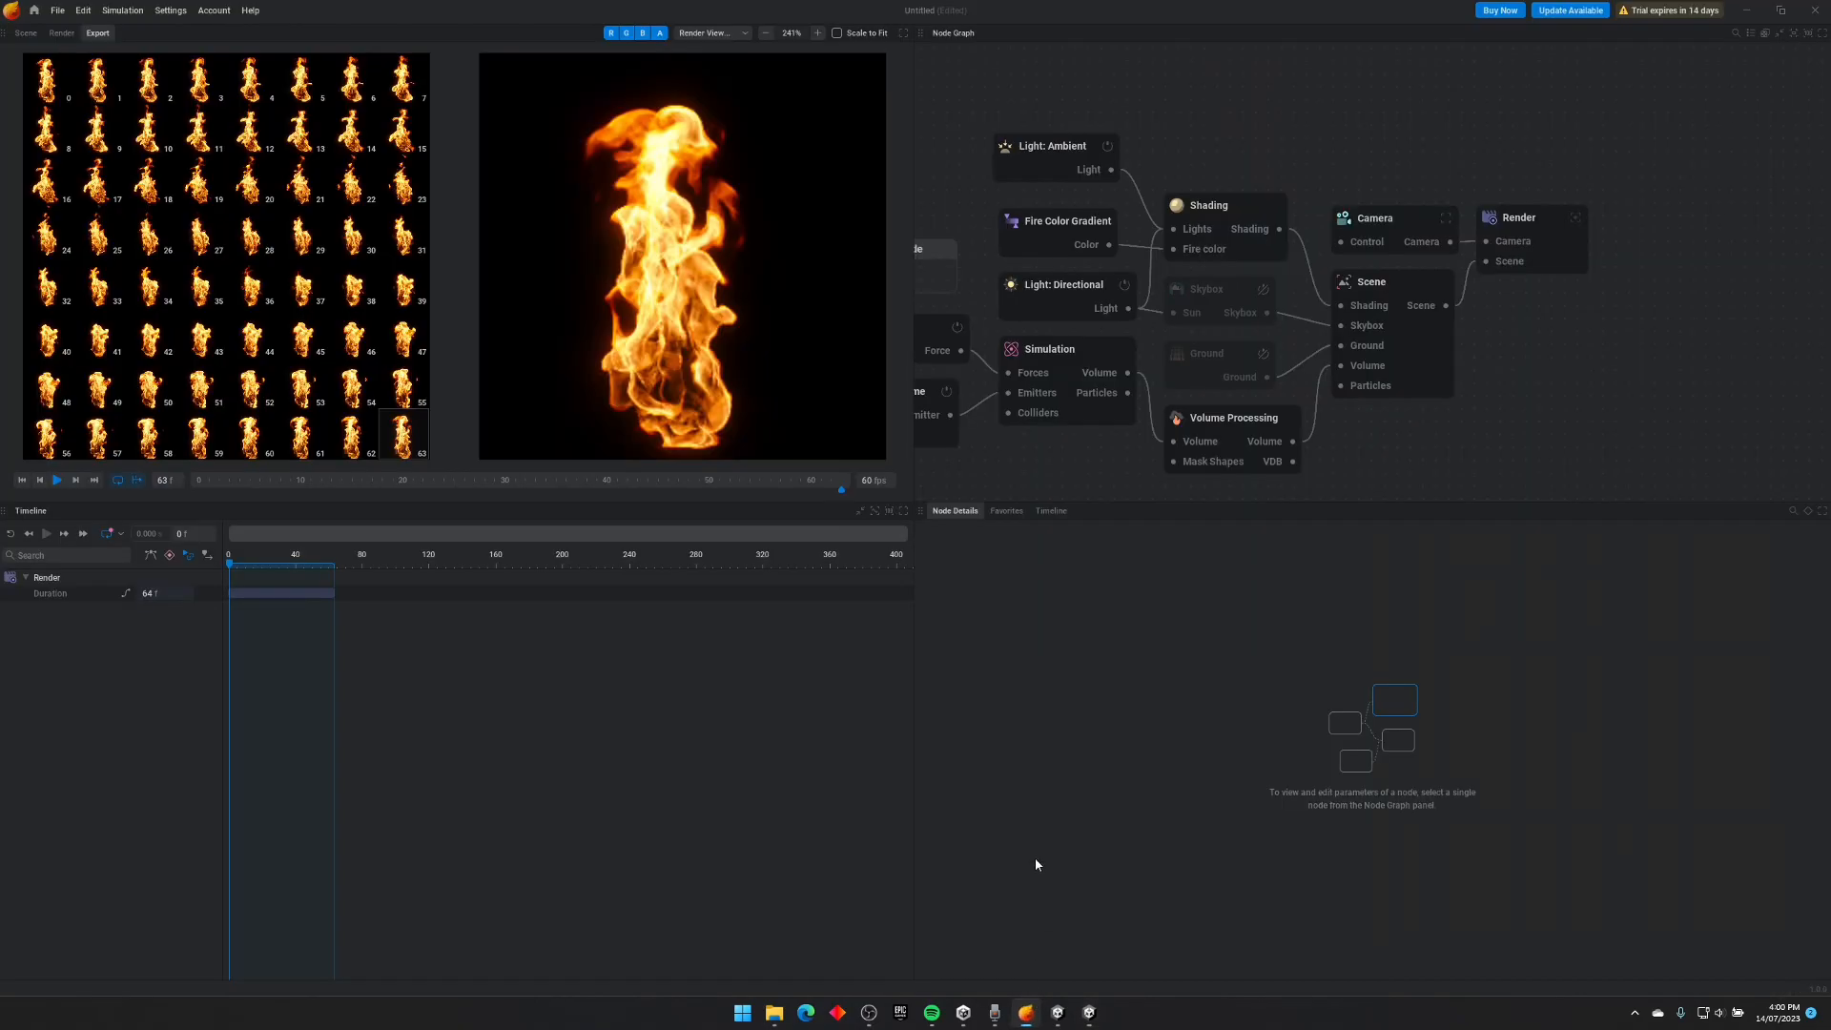
left_click(1566, 237)
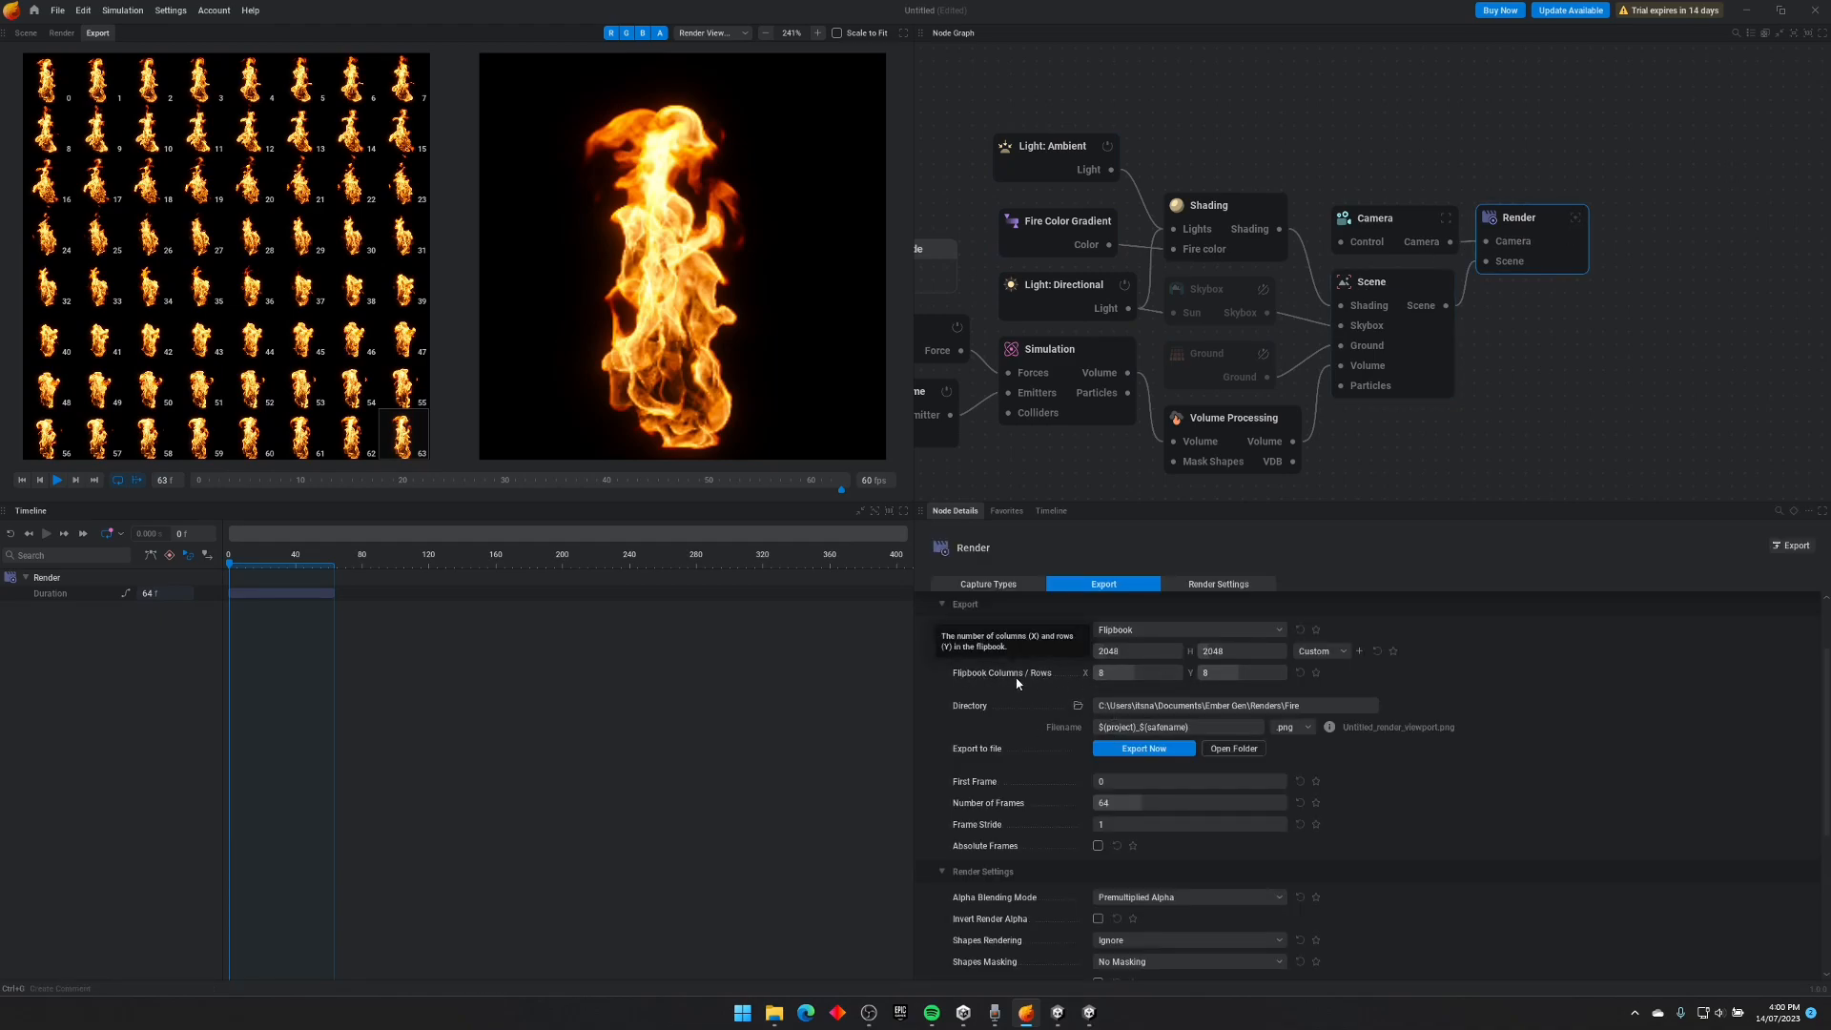
Step: Return to Unity and set the Texture Sheet Animation tiles to 8 by 8
left_click(1090, 1014)
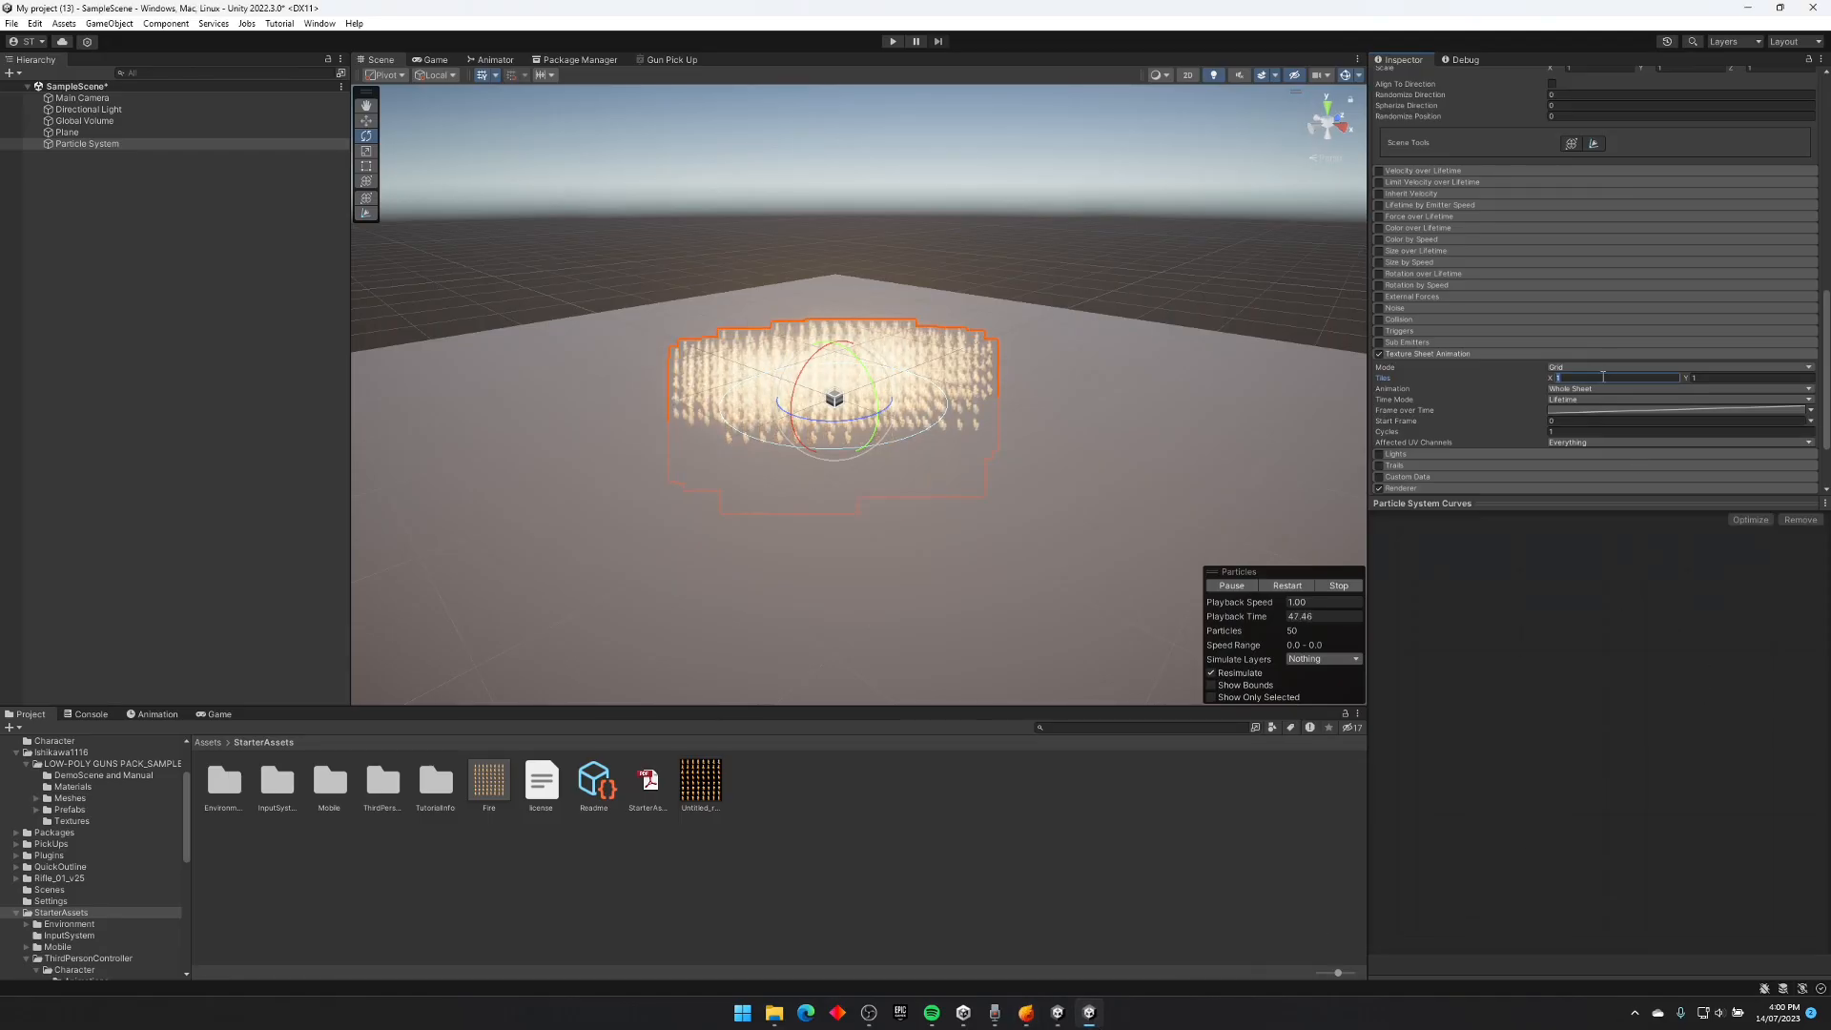
key("w")
mouse_move(842, 399)
right_mouse_down()
mouse_move(867, 433)
mouse_move(937, 425)
mouse_move(835, 395)
right_mouse_up()
key("s")
key("w")
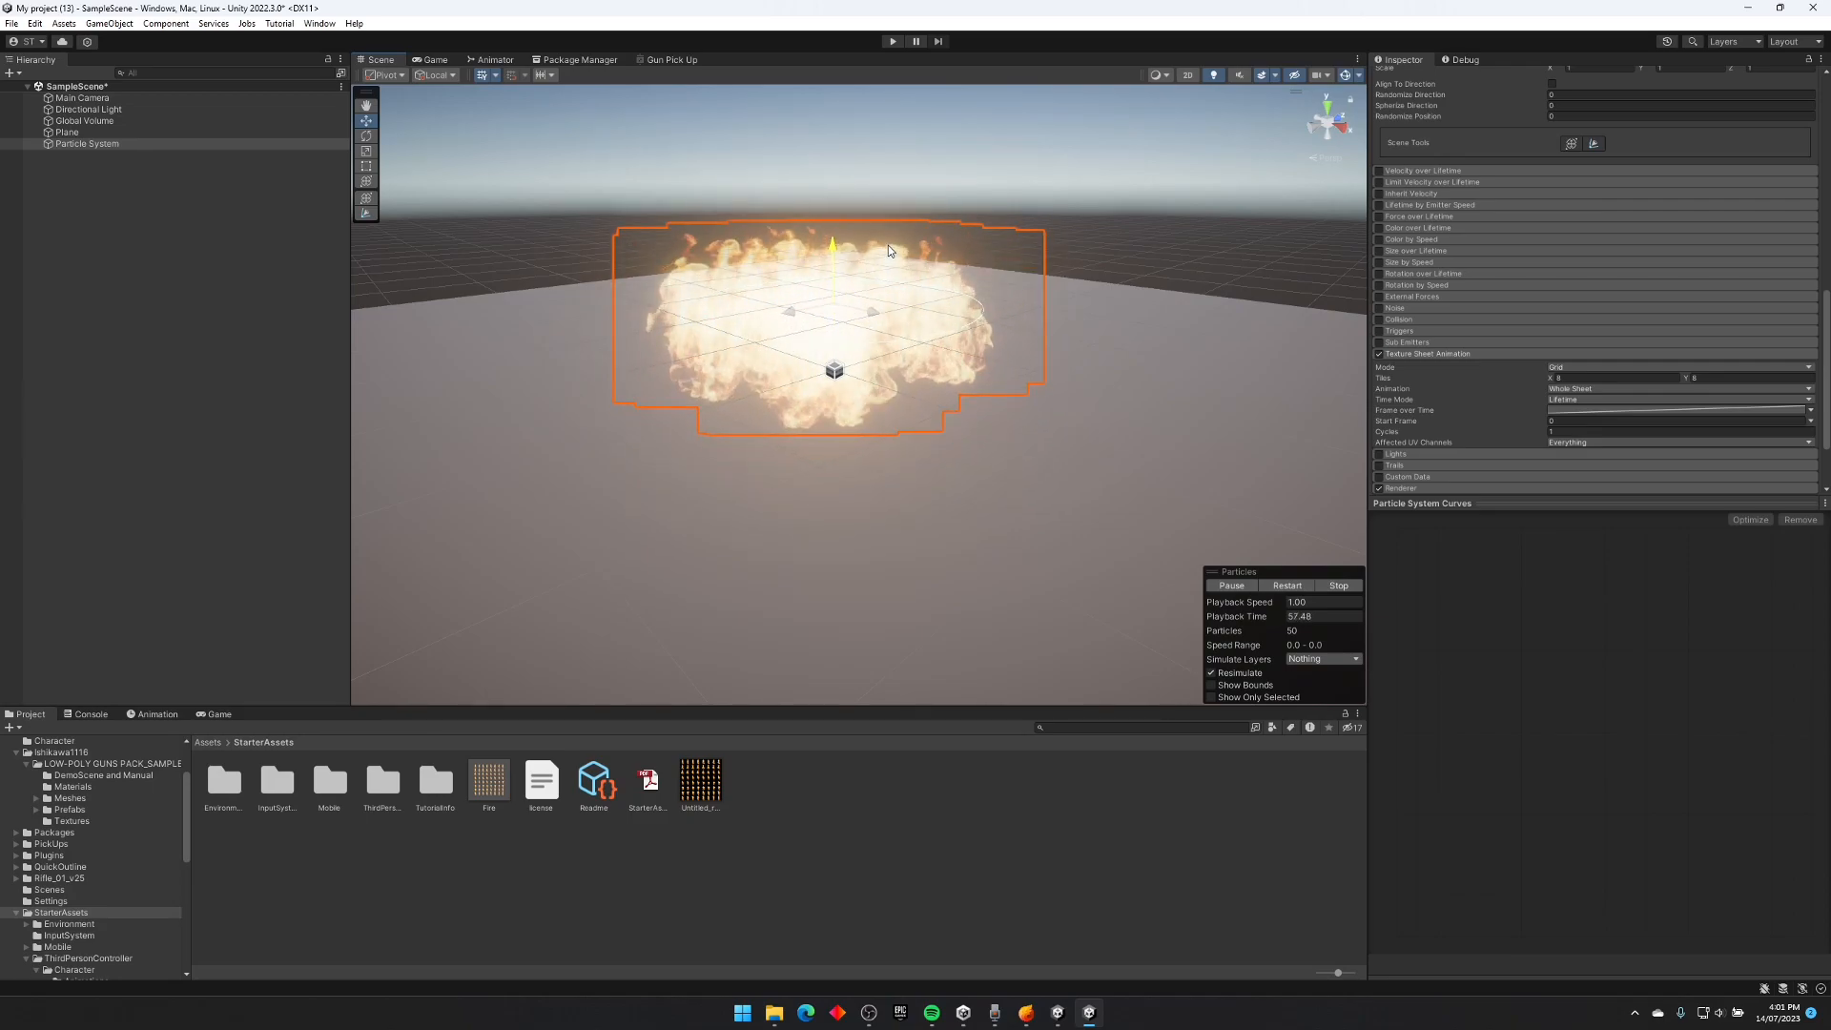
Step: Examine the animated fire particles in the scene from several angles and distances
key("w")
right_click_drag(937, 345, 319, 390)
key("d")
key("s")
key("w")
key("s")
key("w")
key("d")
key("w")
key("s")
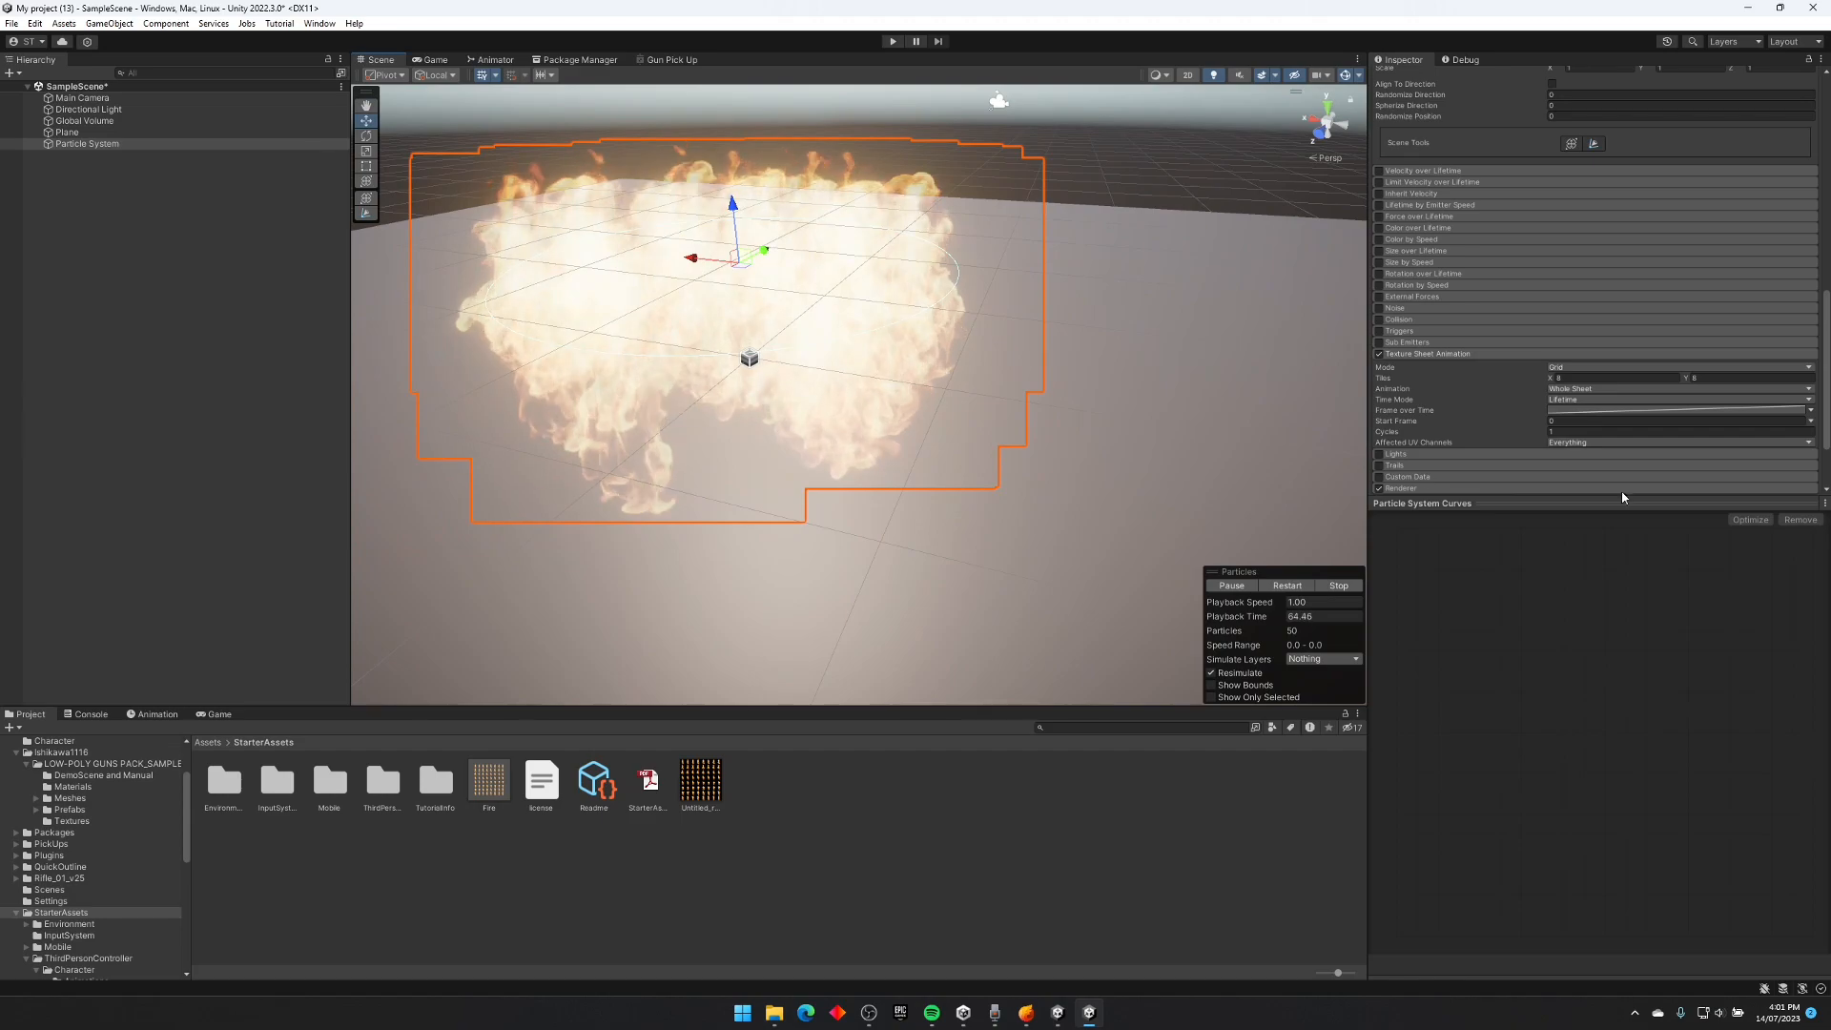
Step: Set the Texture Sheet Animation time mode to FPS
left_click(1578, 390)
left_click(1583, 402)
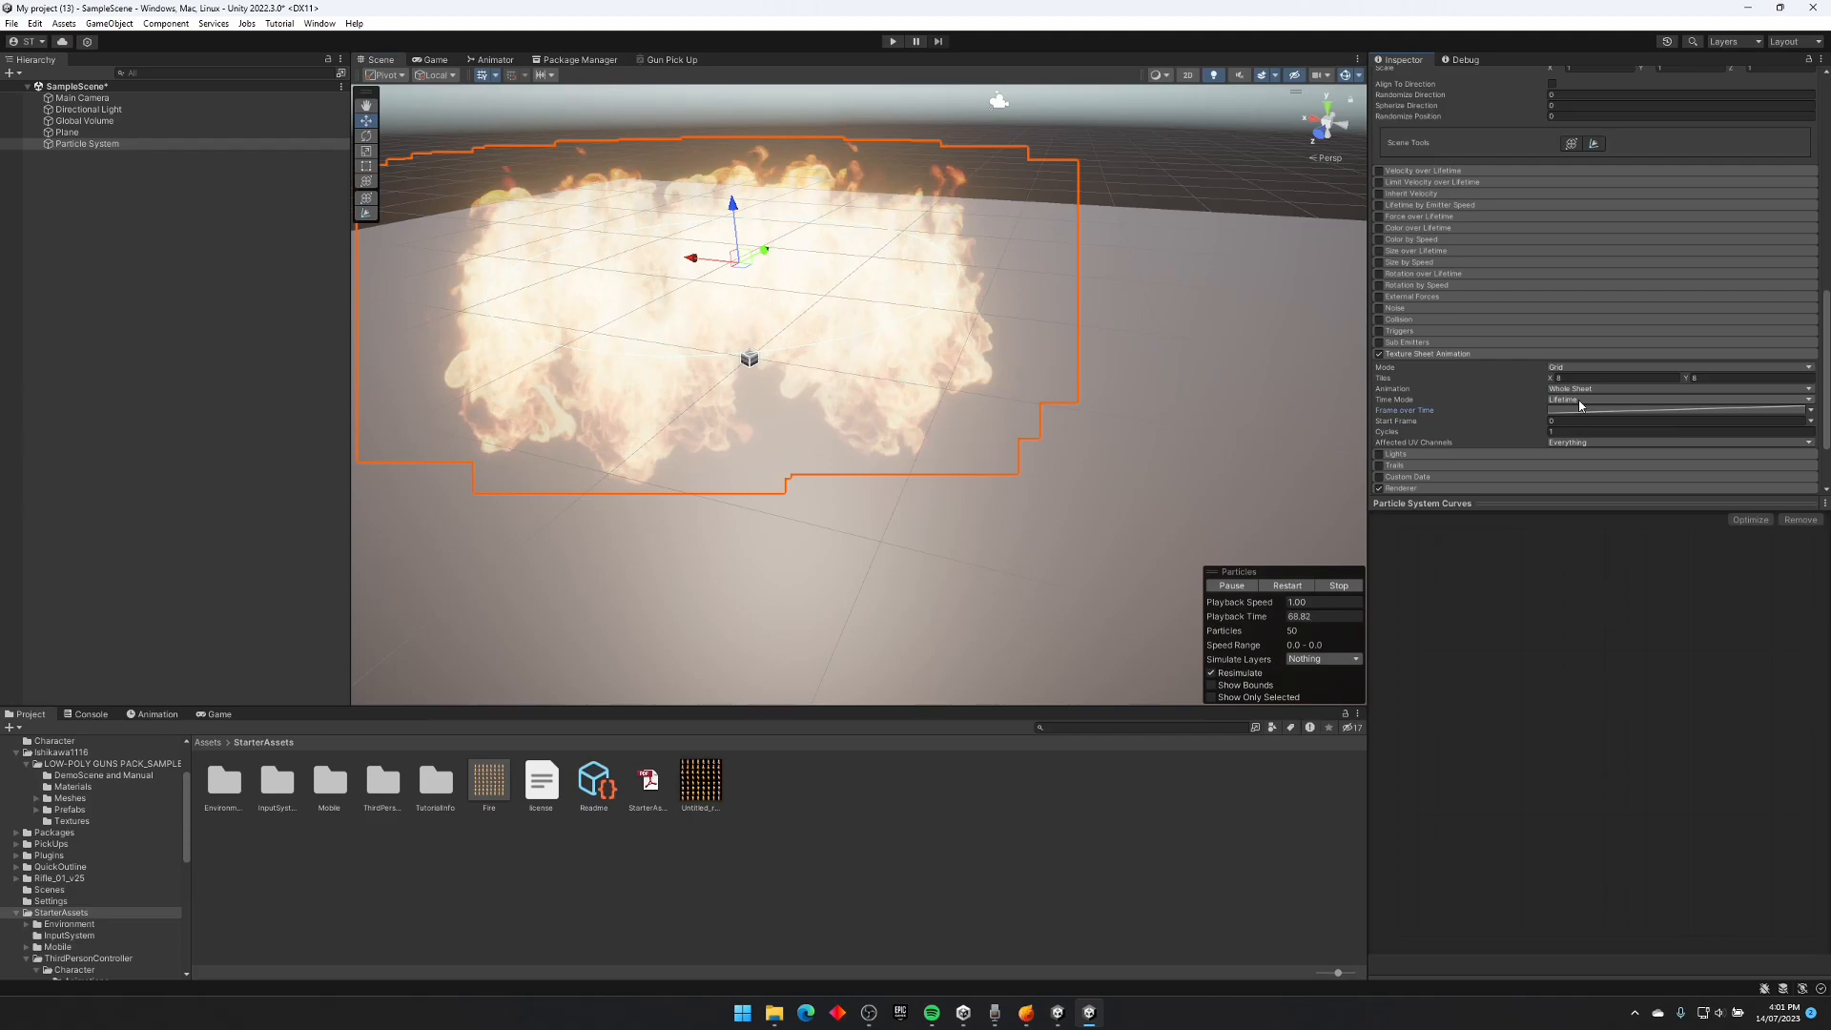
left_click(1585, 444)
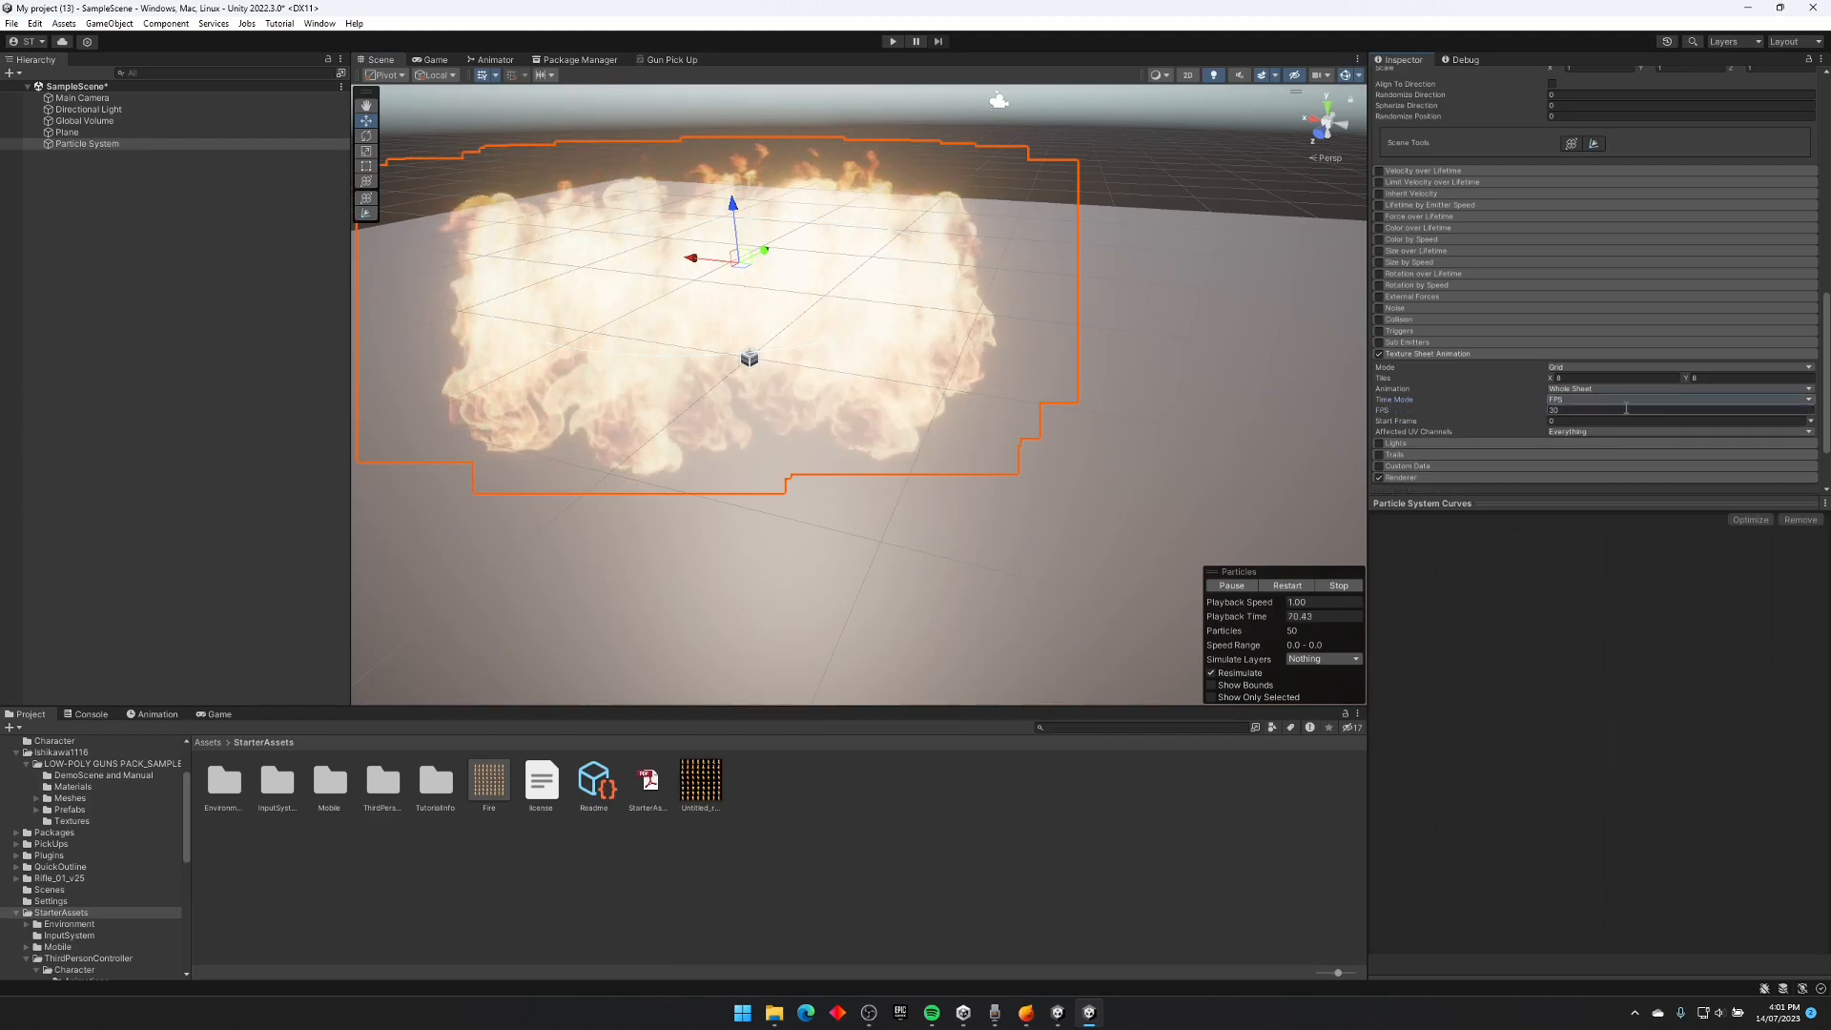
Step: Switch to EmberGen and look through the Render node's settings and the Simulation node's Time Control for the frame rate
left_click(1026, 1013)
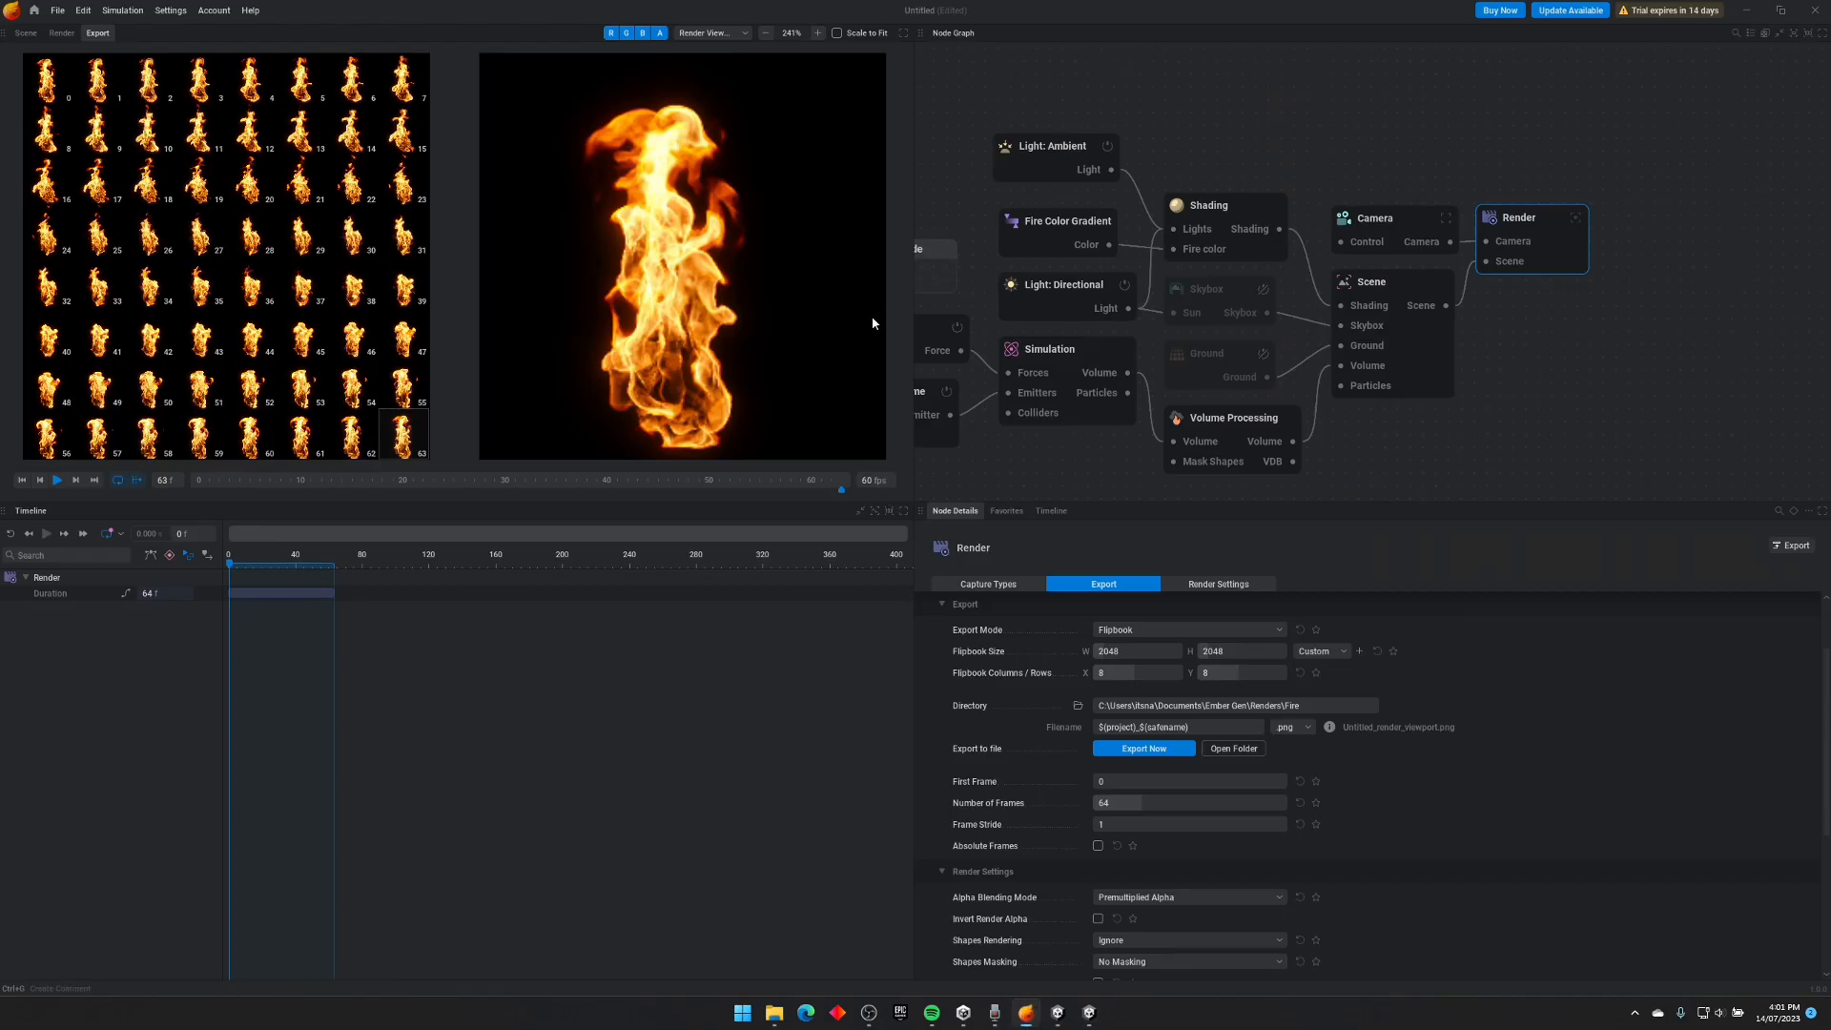
scroll(1158, 785, "down", 5)
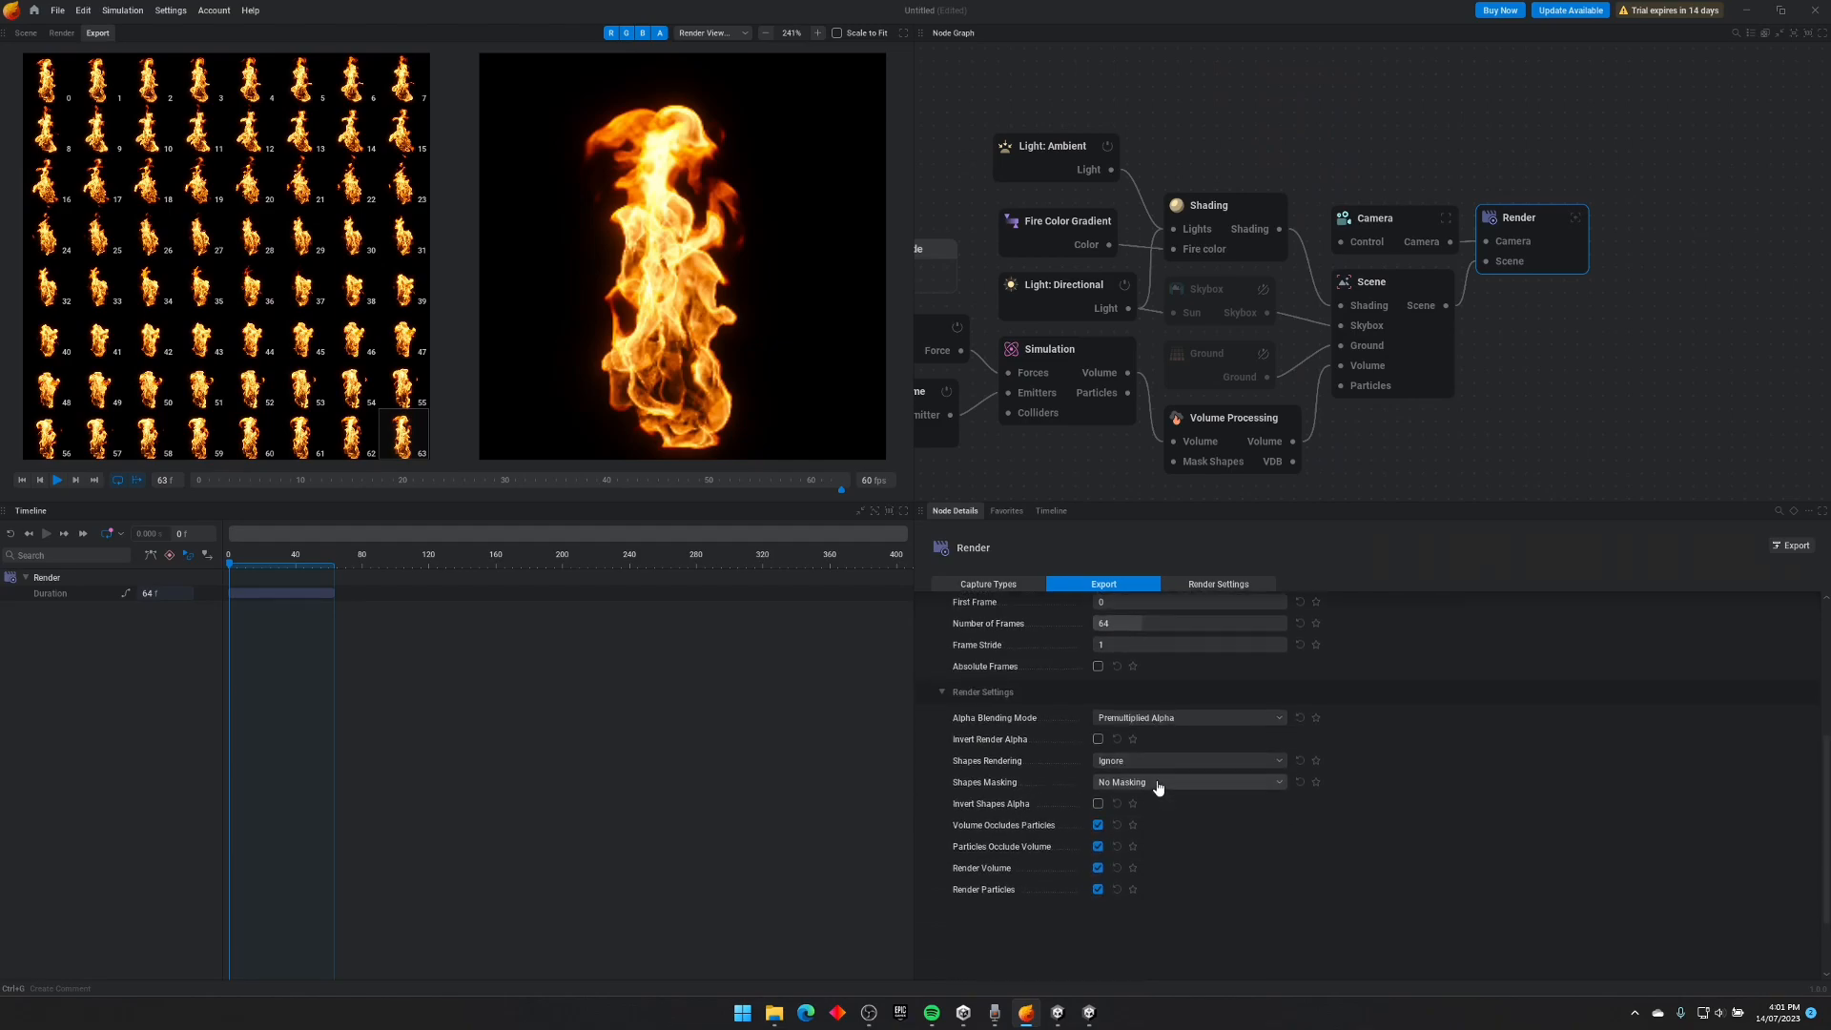
scroll(1159, 785, "up", 5)
scroll(1159, 785, "down", 1)
left_click(1106, 353)
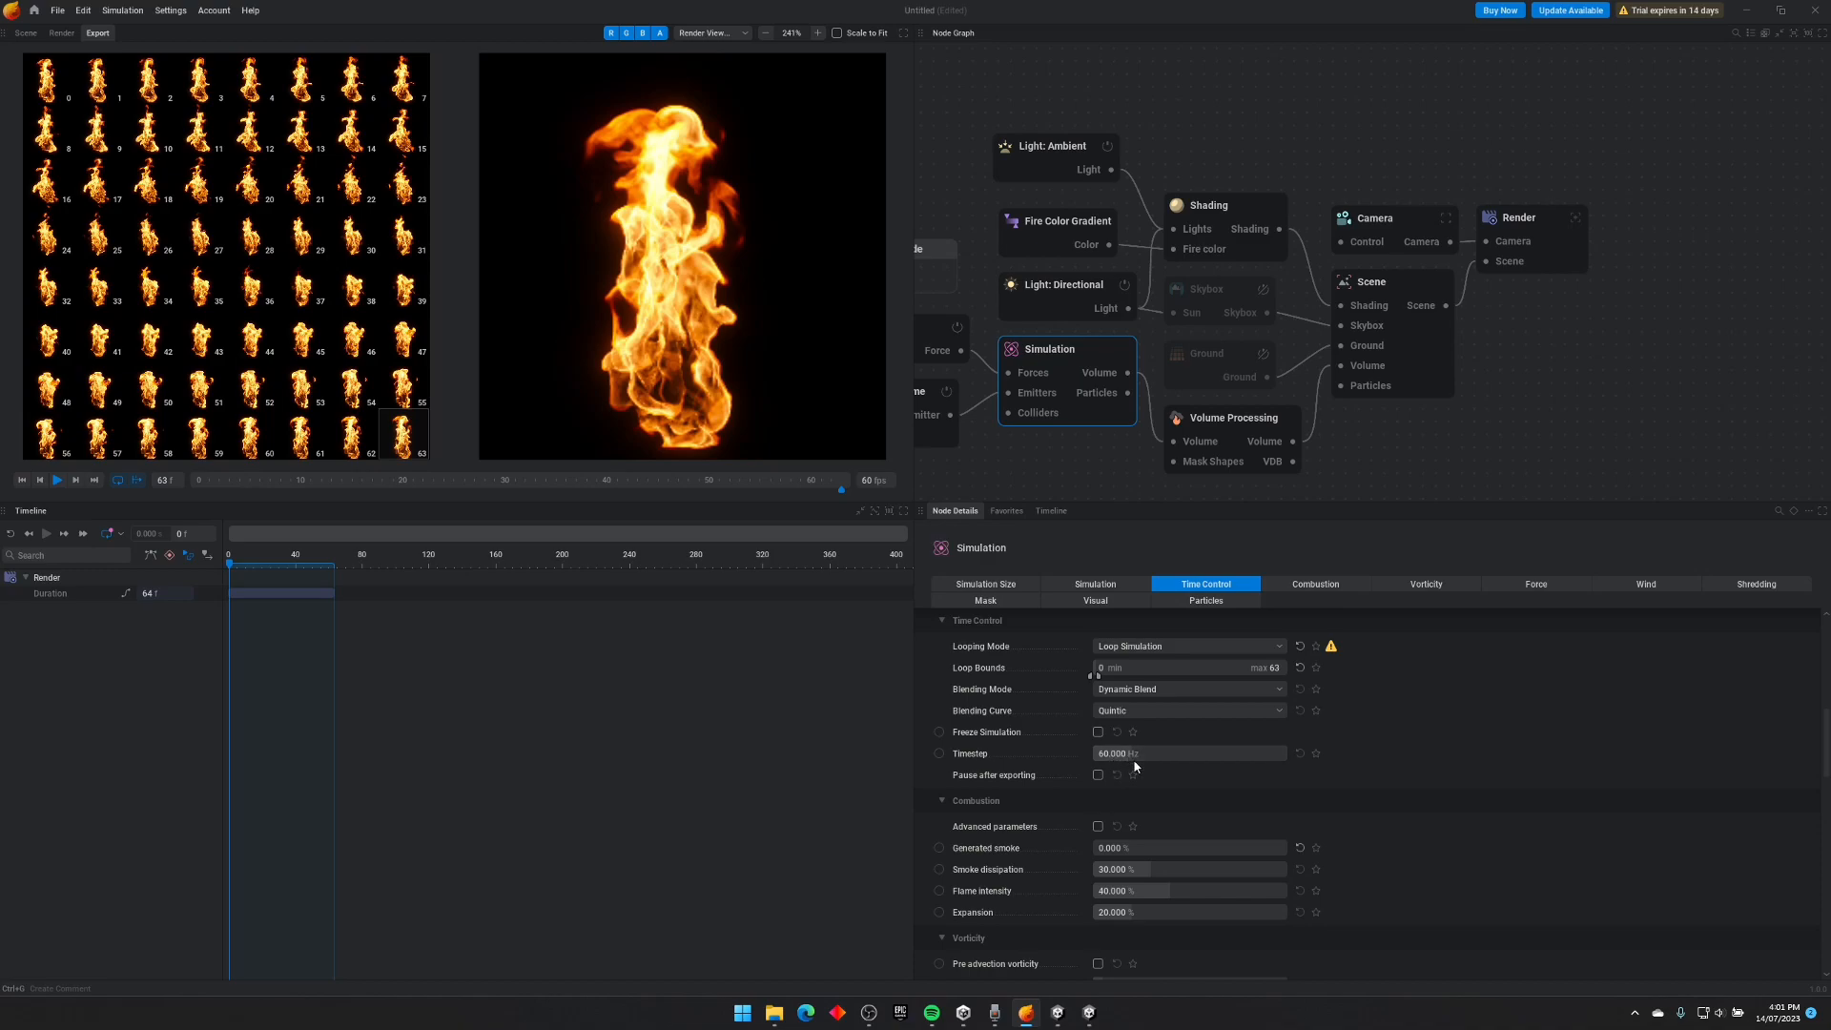
Step: Switch to Unity, set the Texture Sheet Animation FPS to 60 and check the fire's playback speed in the scene
left_click(1094, 1023)
left_click(1580, 409)
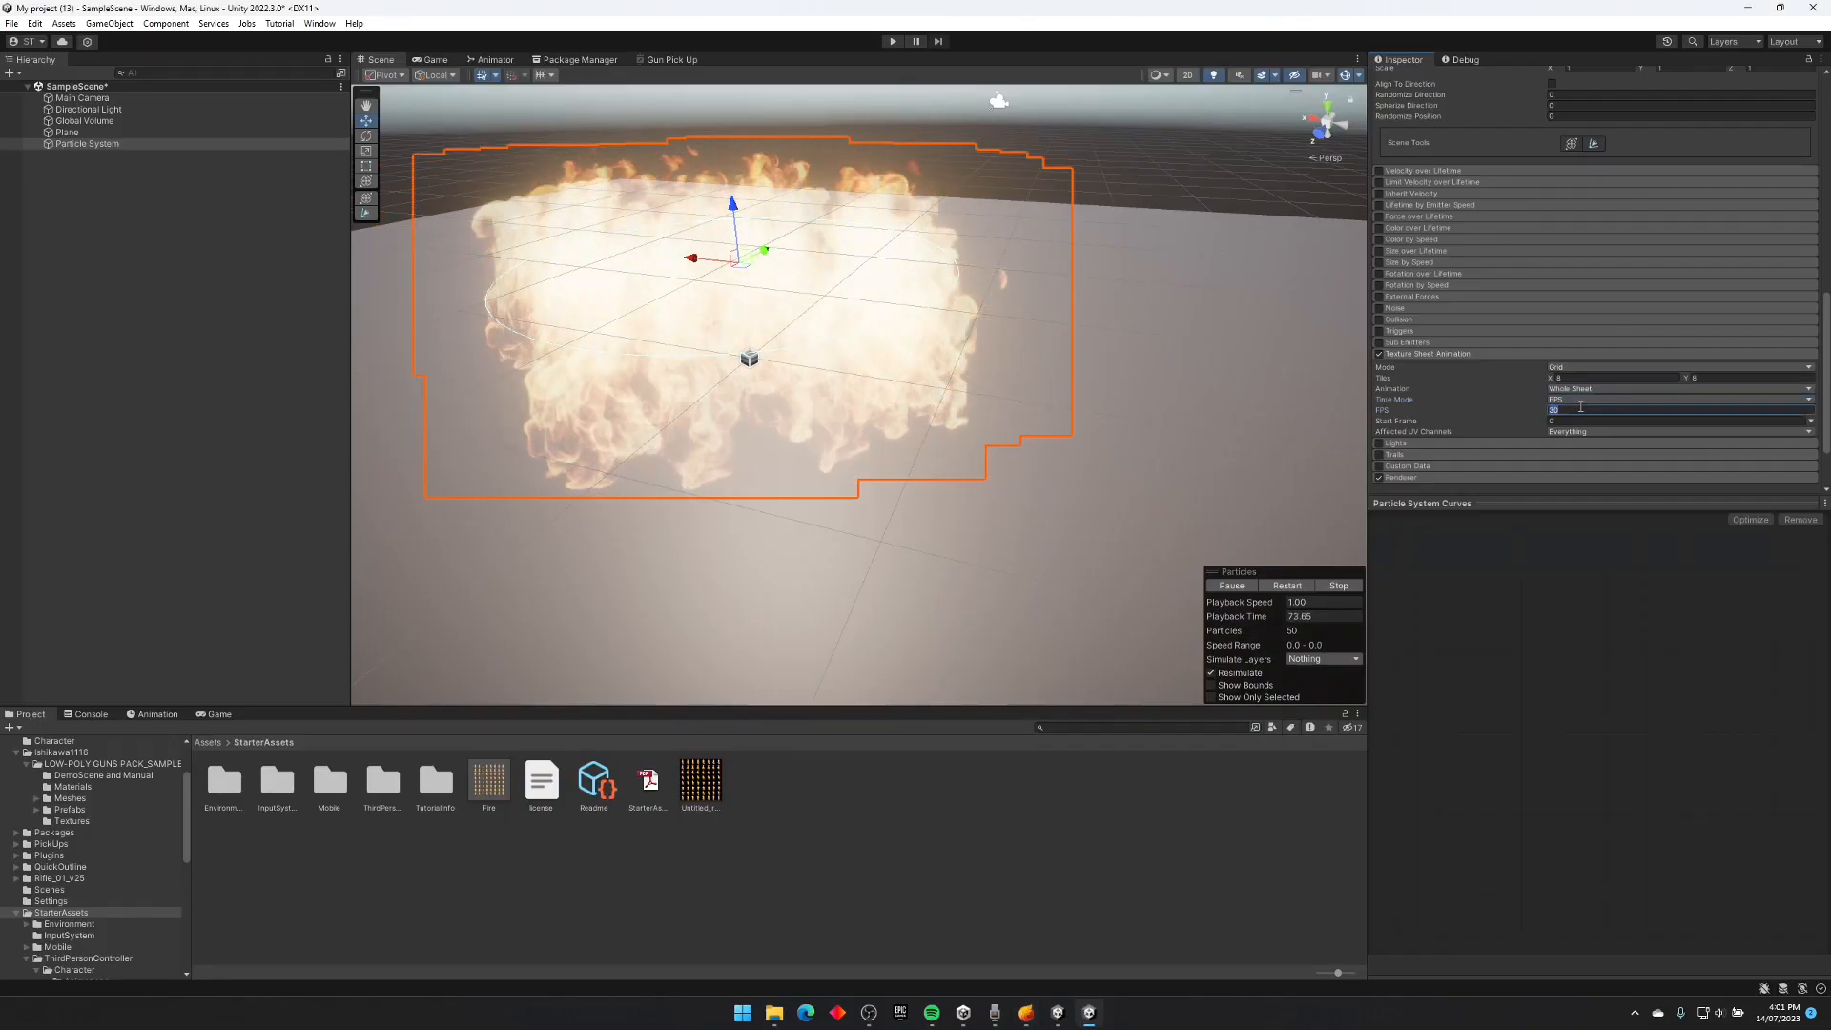
type("60")
key("w")
right_click_drag(974, 318, 1188, 243)
key("s")
key("a")
key("w")
key("a")
key("s")
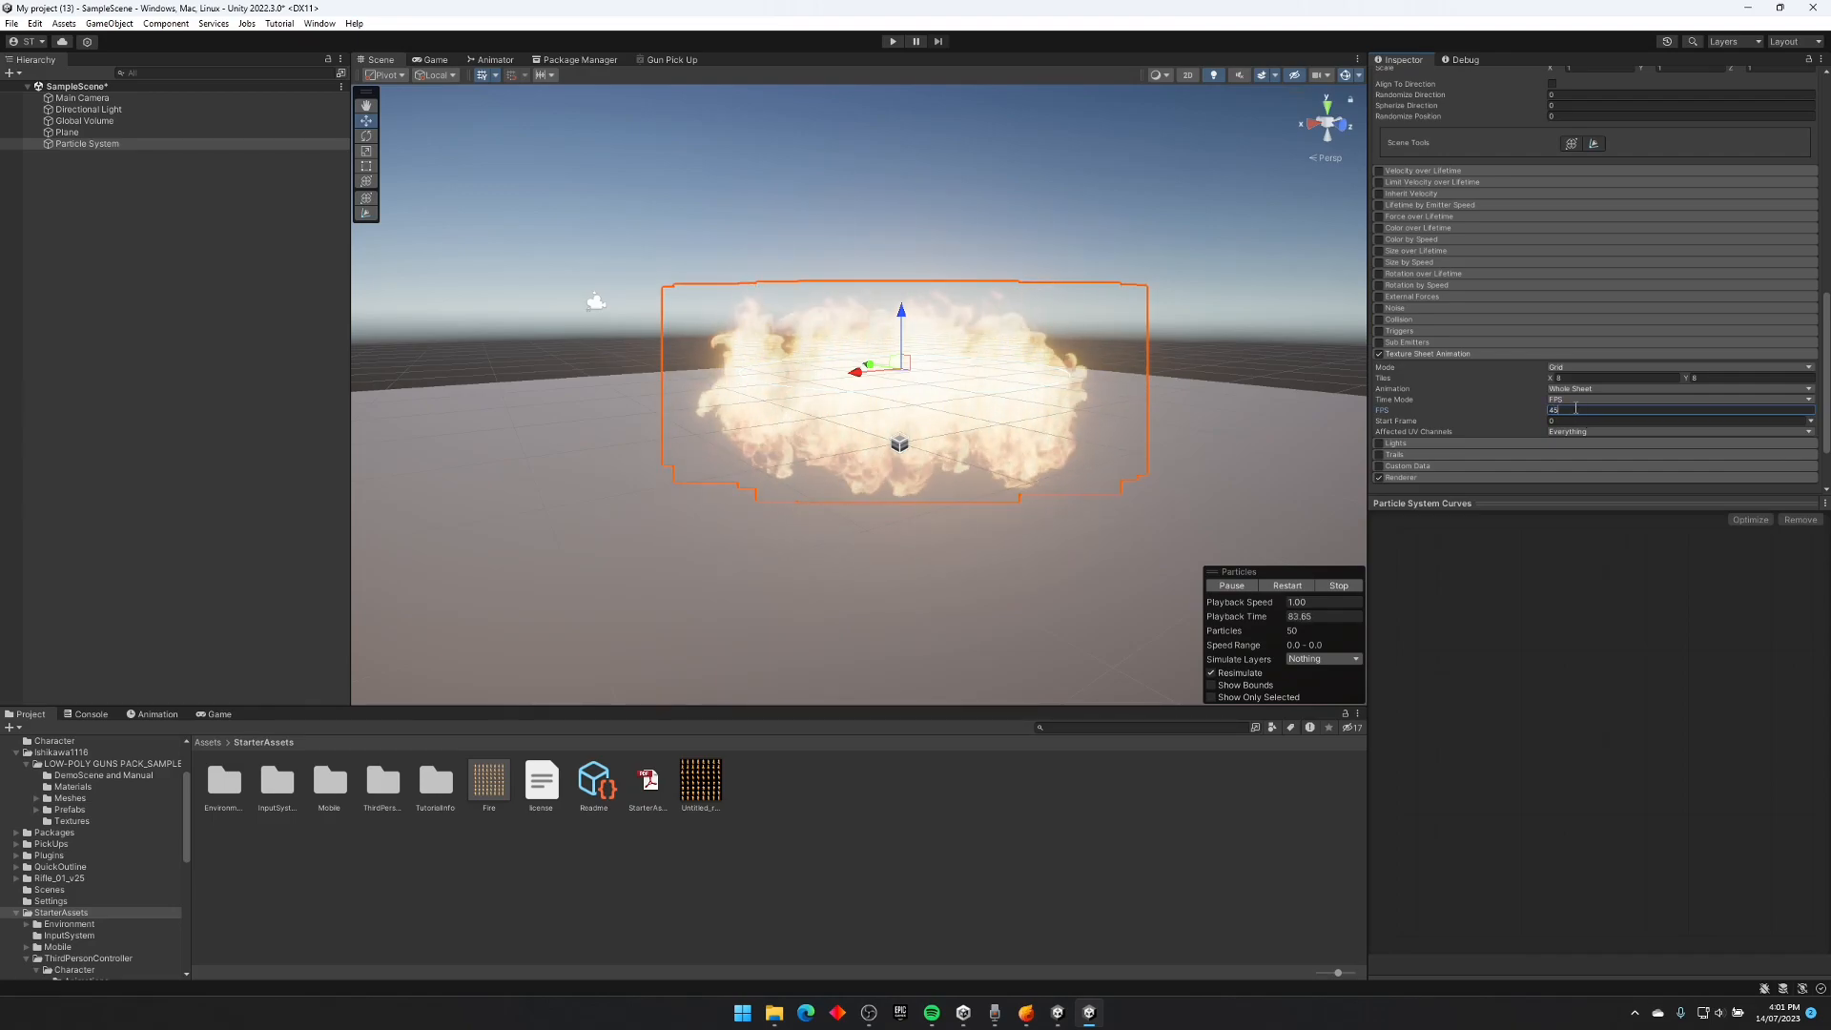
Step: Set the particle system's Texture Sheet Animation FPS to 45
right_click_drag(982, 400, 772, 431)
right_click_drag(911, 355, 906, 338)
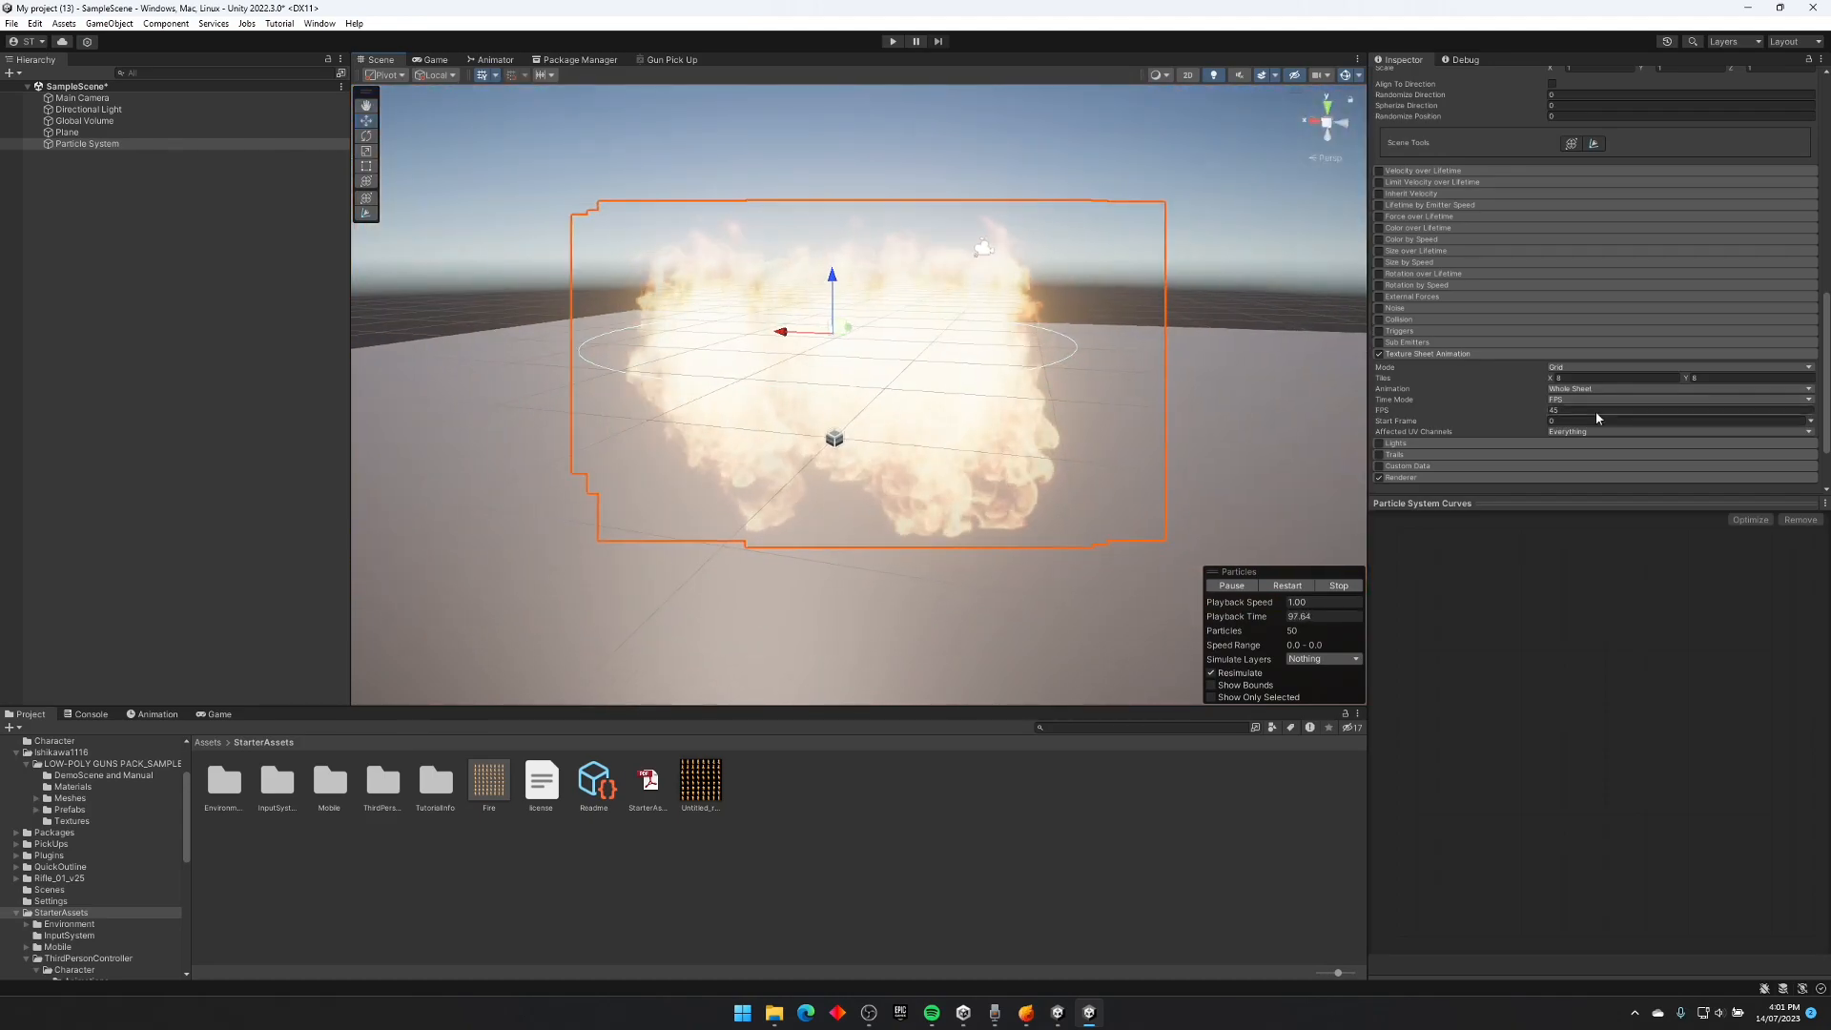
scroll(1597, 419, "down", 2)
left_click(1591, 399)
scroll(1587, 383, "down", 3)
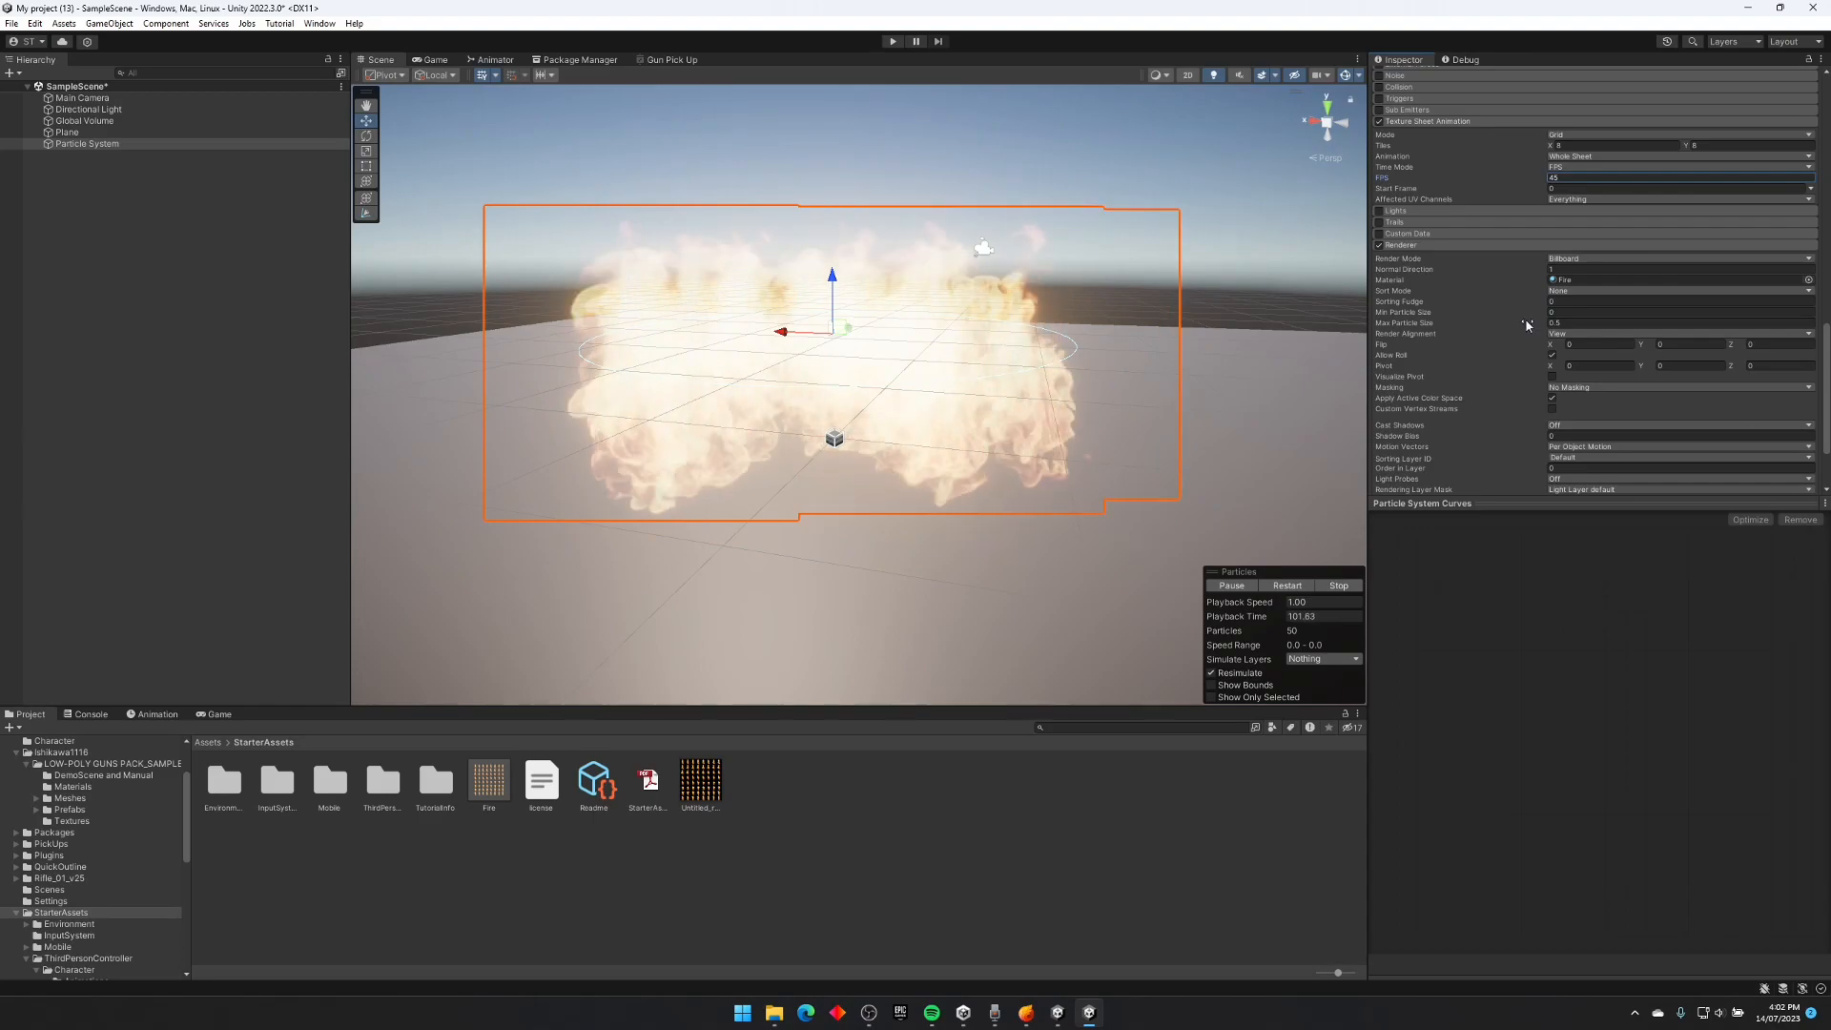
Step: Set the particle renderer's Max Particle Size to 5 and check the flames up close and from a distance
left_click_drag(1579, 328, 1611, 328)
key("w")
right_click_drag(1133, 351, 1080, 327)
key("s")
left_click(1581, 321)
type("5")
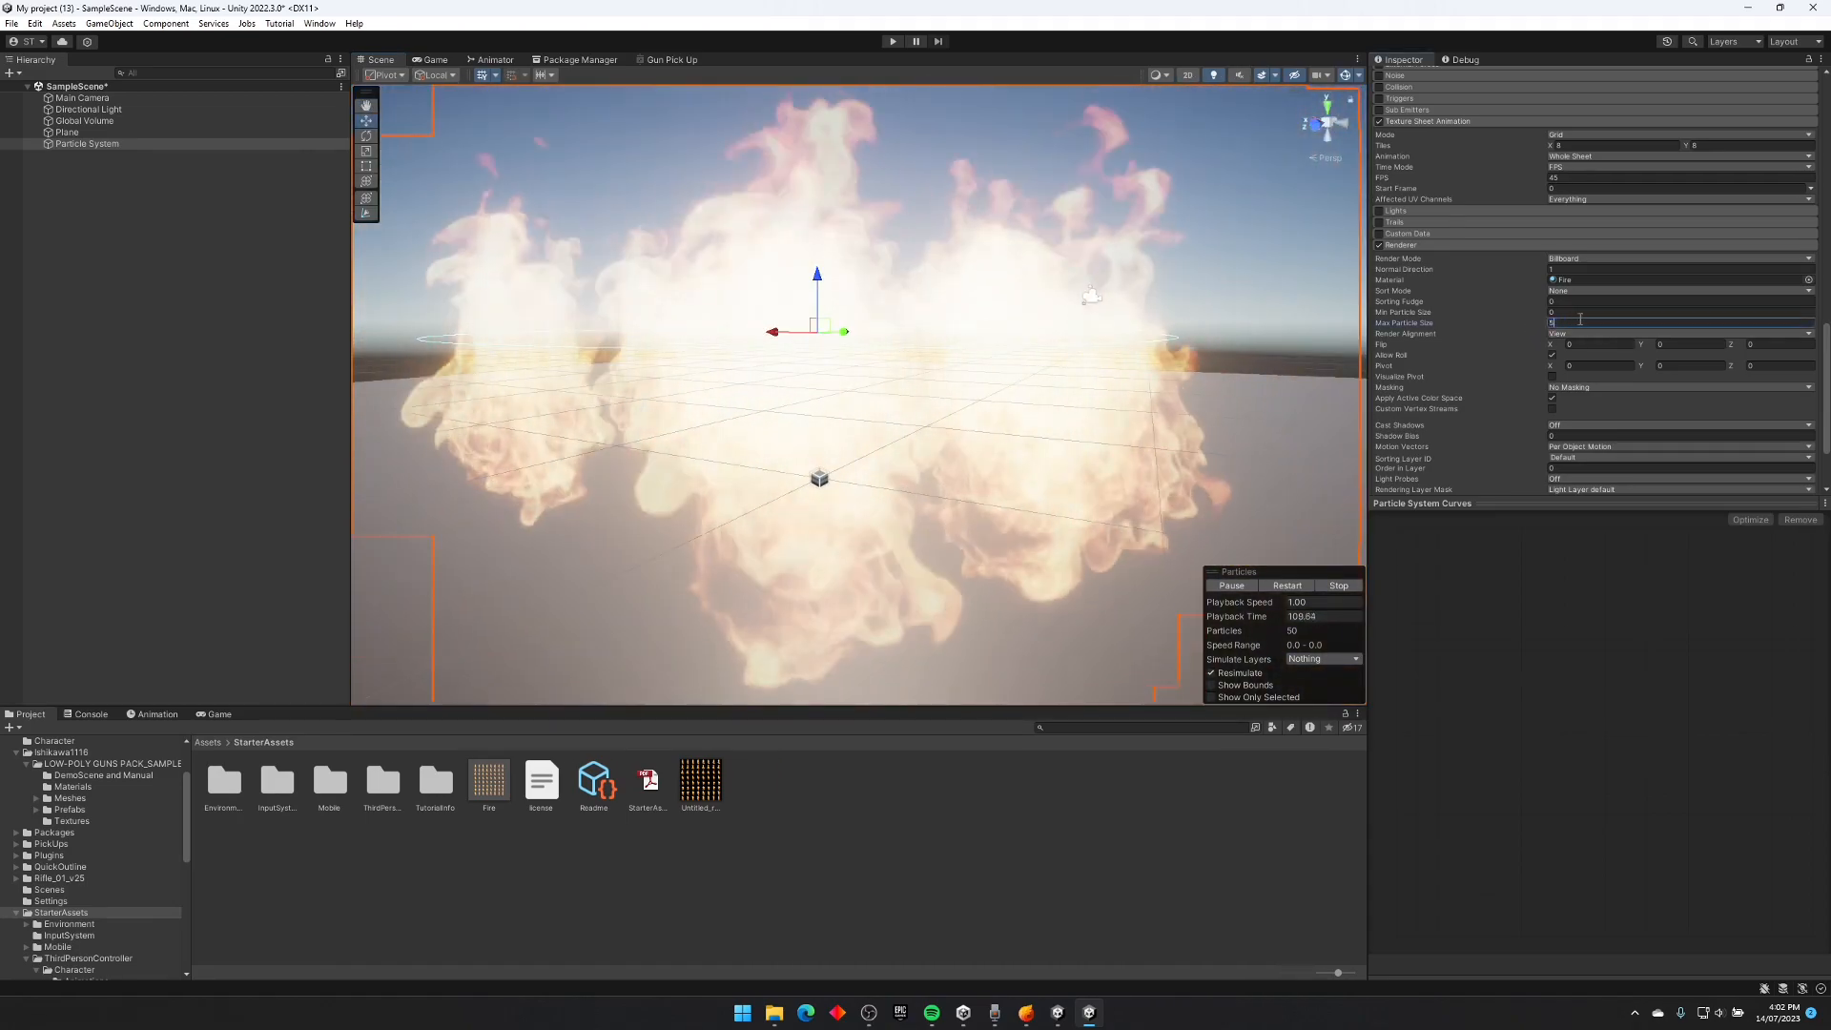
key("w")
right_click_drag(831, 431, 911, 490)
key("s")
key("a")
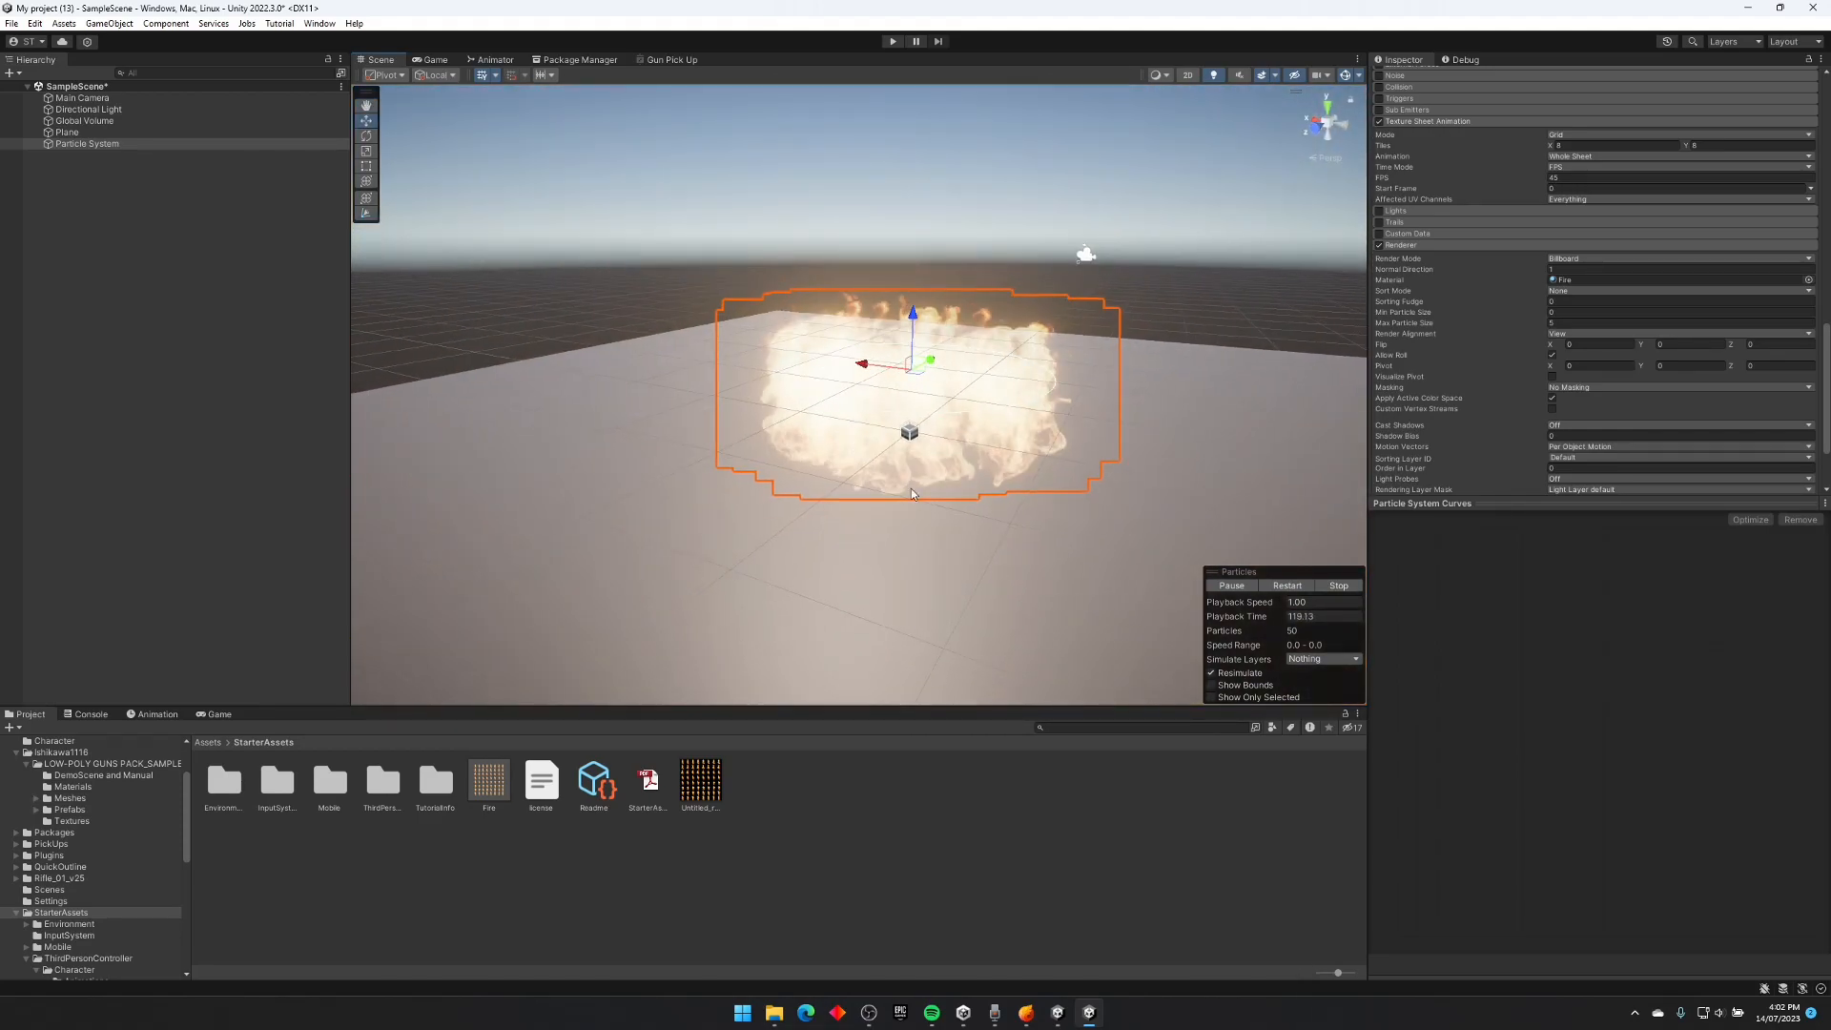
Step: Enable Camera Fading on the Fire material
left_click(500, 791)
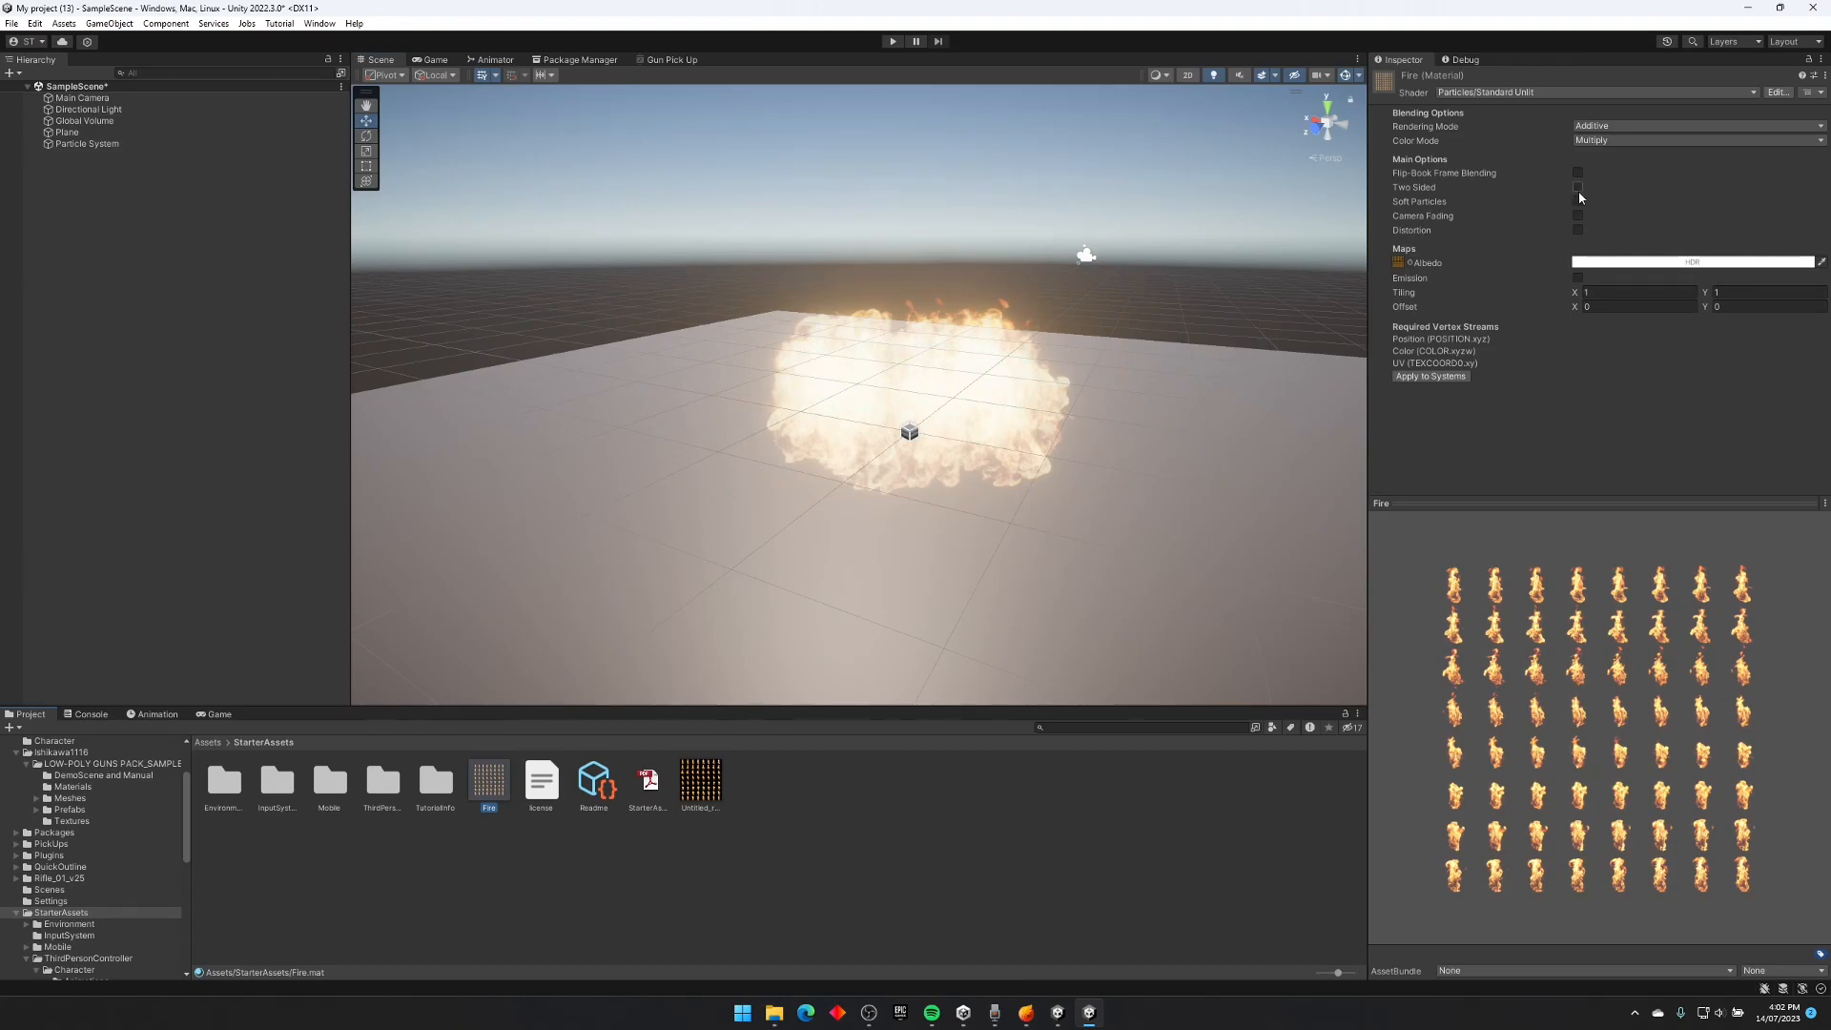
left_click(1578, 215)
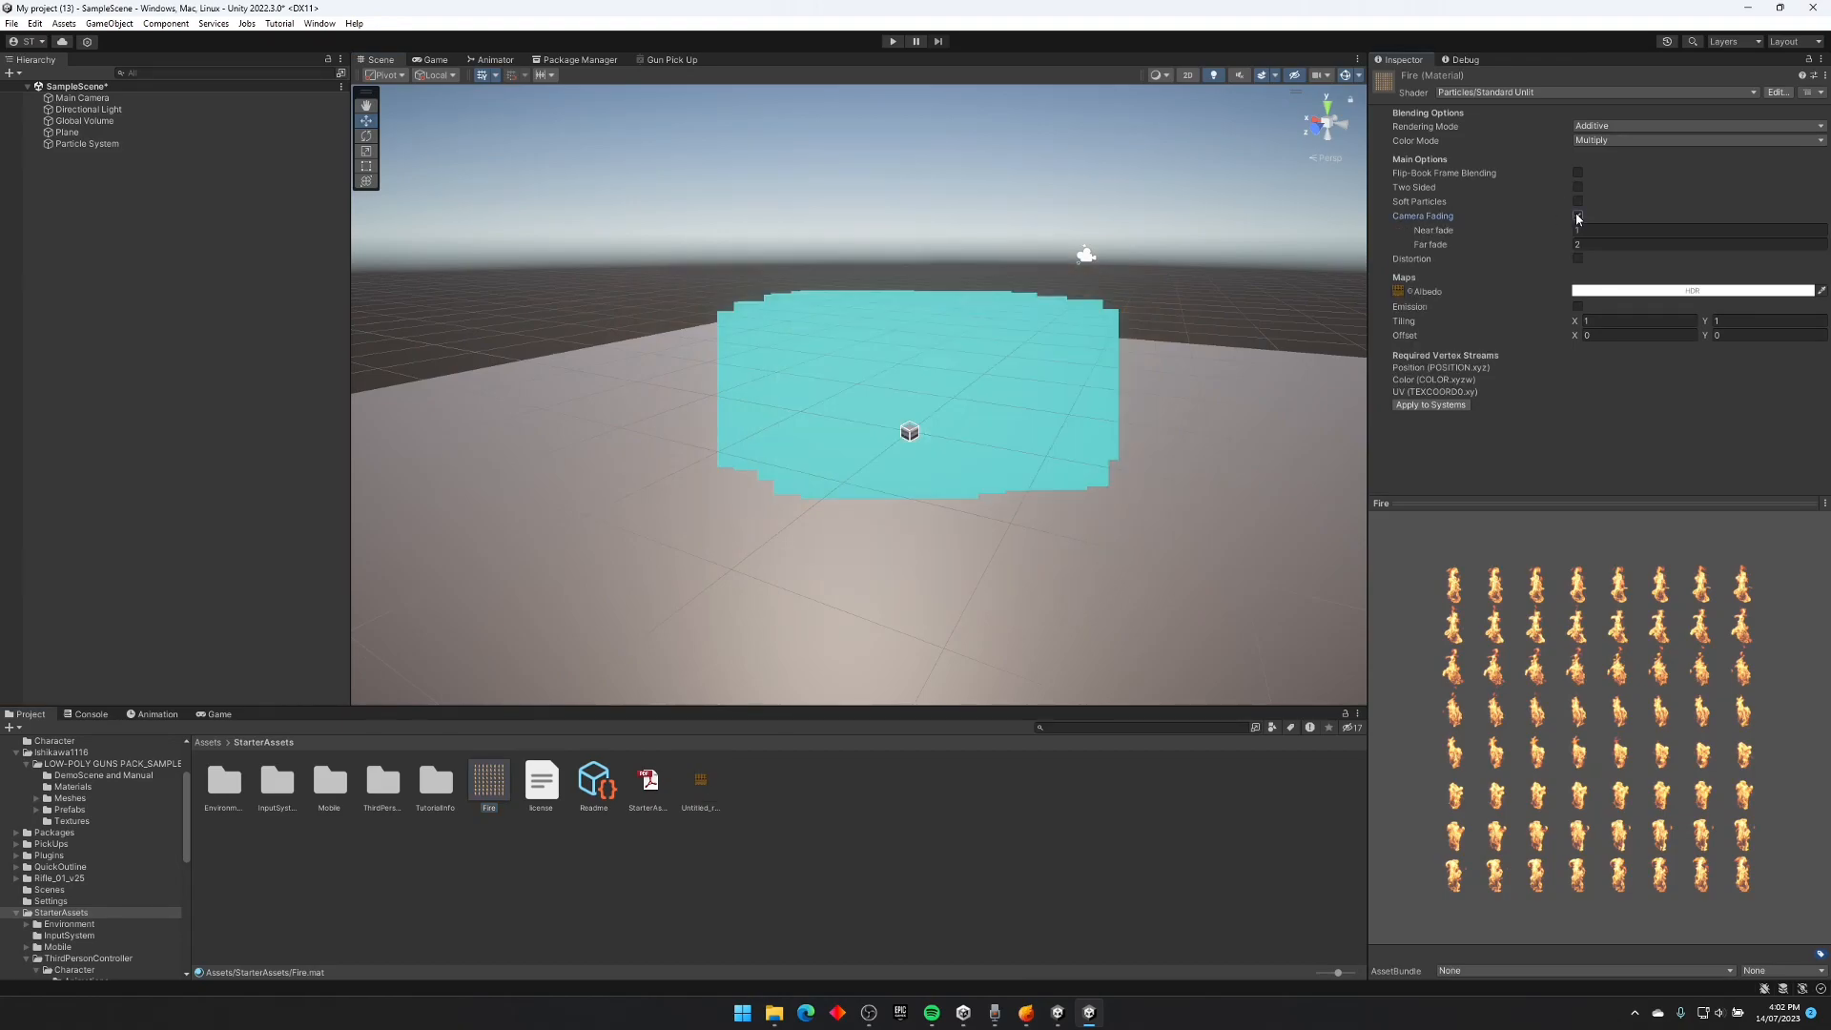
right_click_drag(1173, 267, 1178, 267)
key("s")
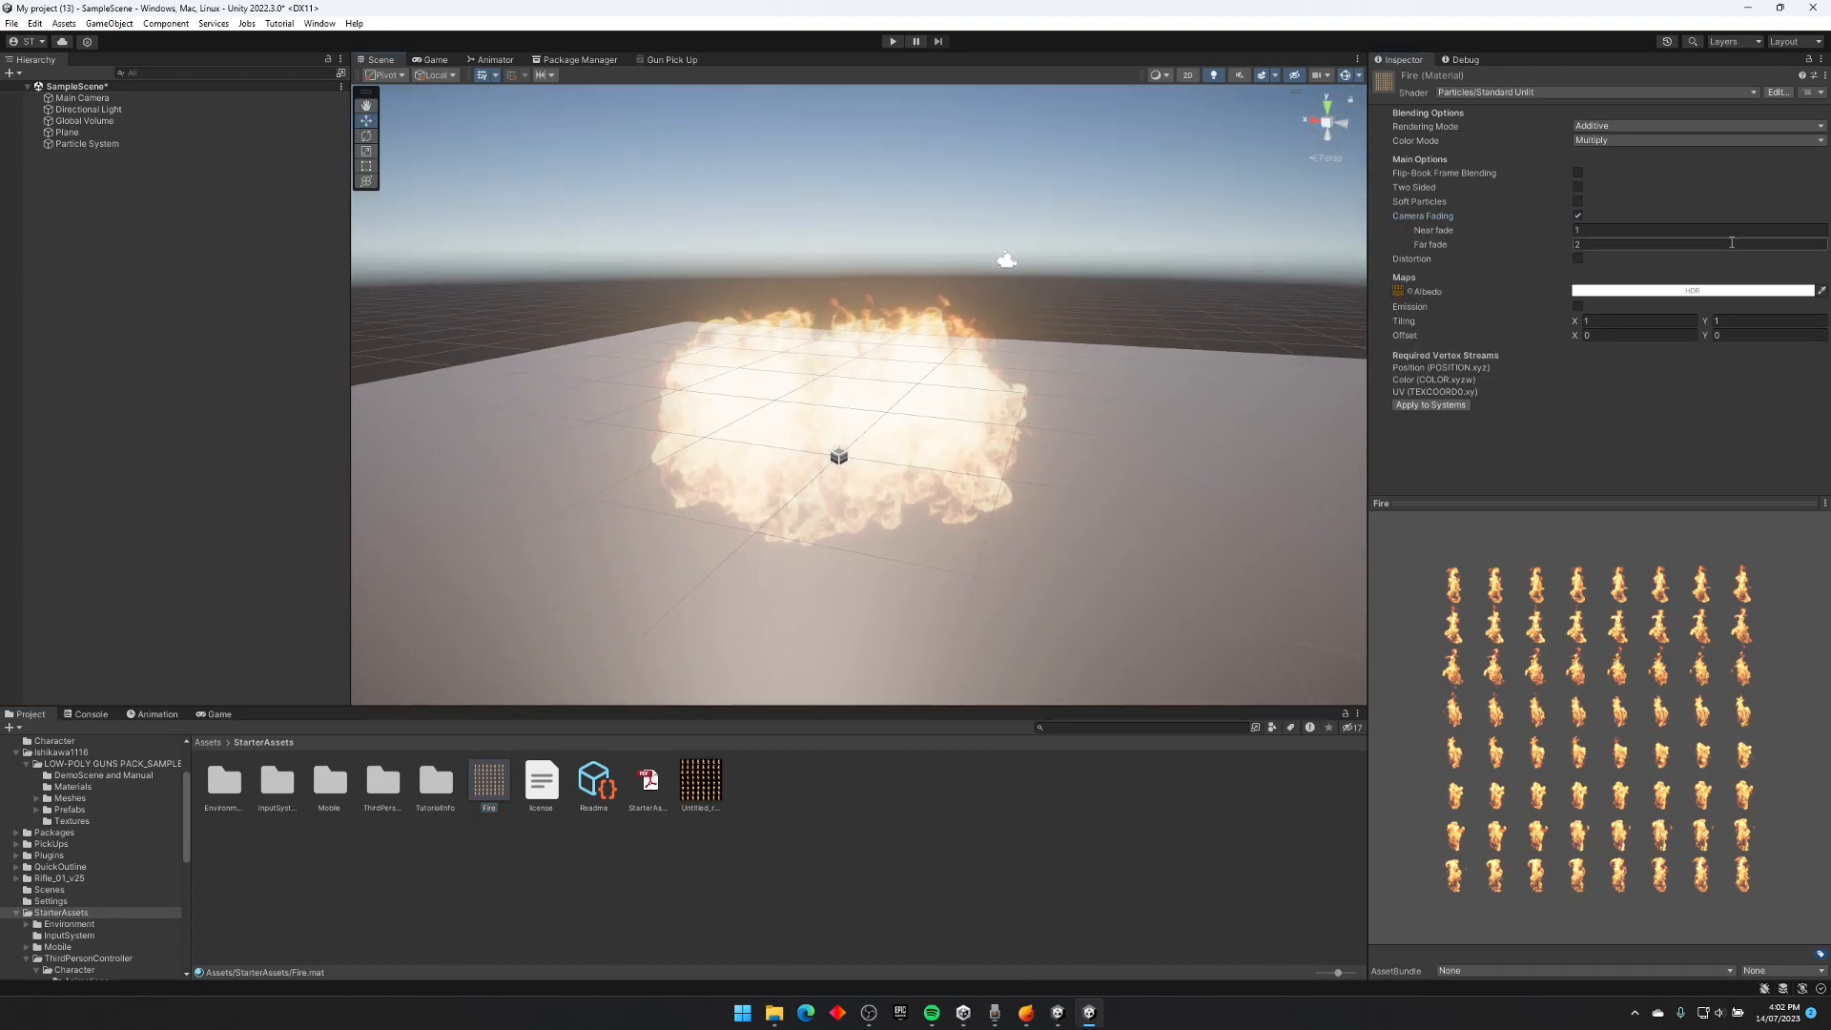
Step: Set the Fire material's camera fading to near fade 0.1 and far fade 1, checking the fade up close
key("w")
mouse_move(921, 299)
right_mouse_down()
mouse_move(920, 343)
mouse_move(913, 288)
right_mouse_up()
key("s")
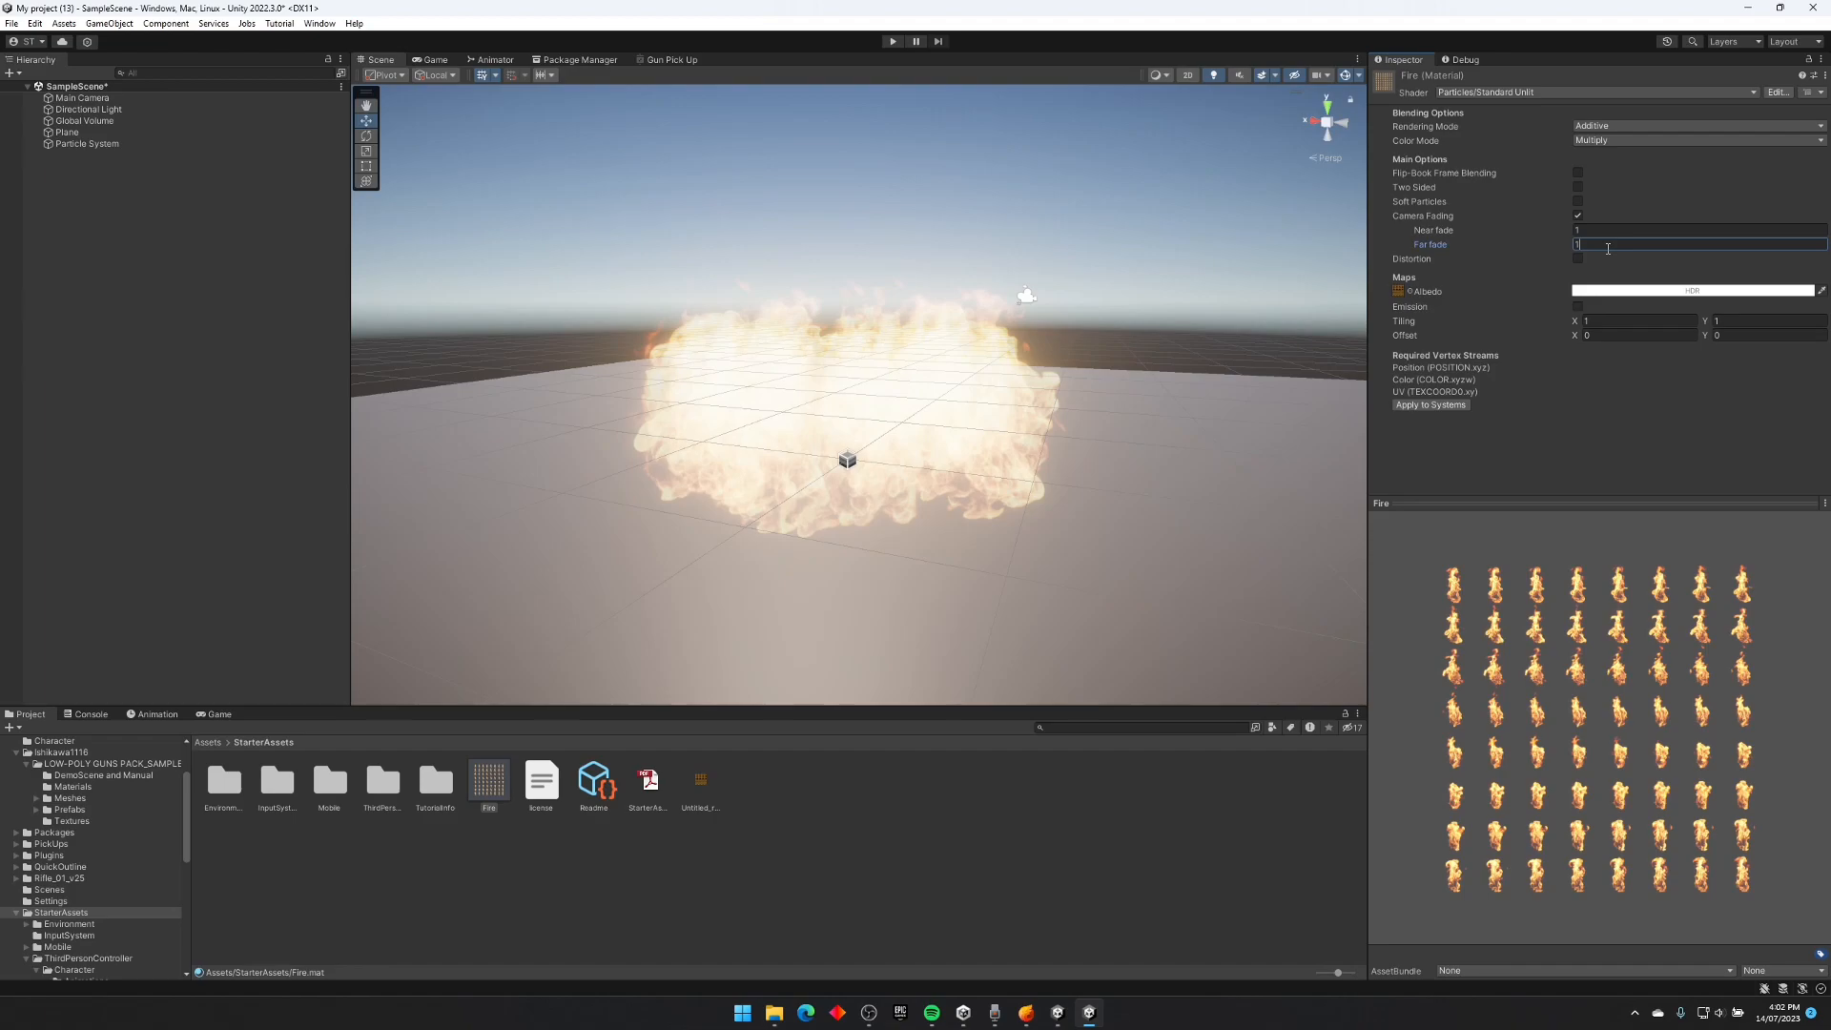
right_click_drag(1114, 329, 1123, 339)
key("w")
key("s")
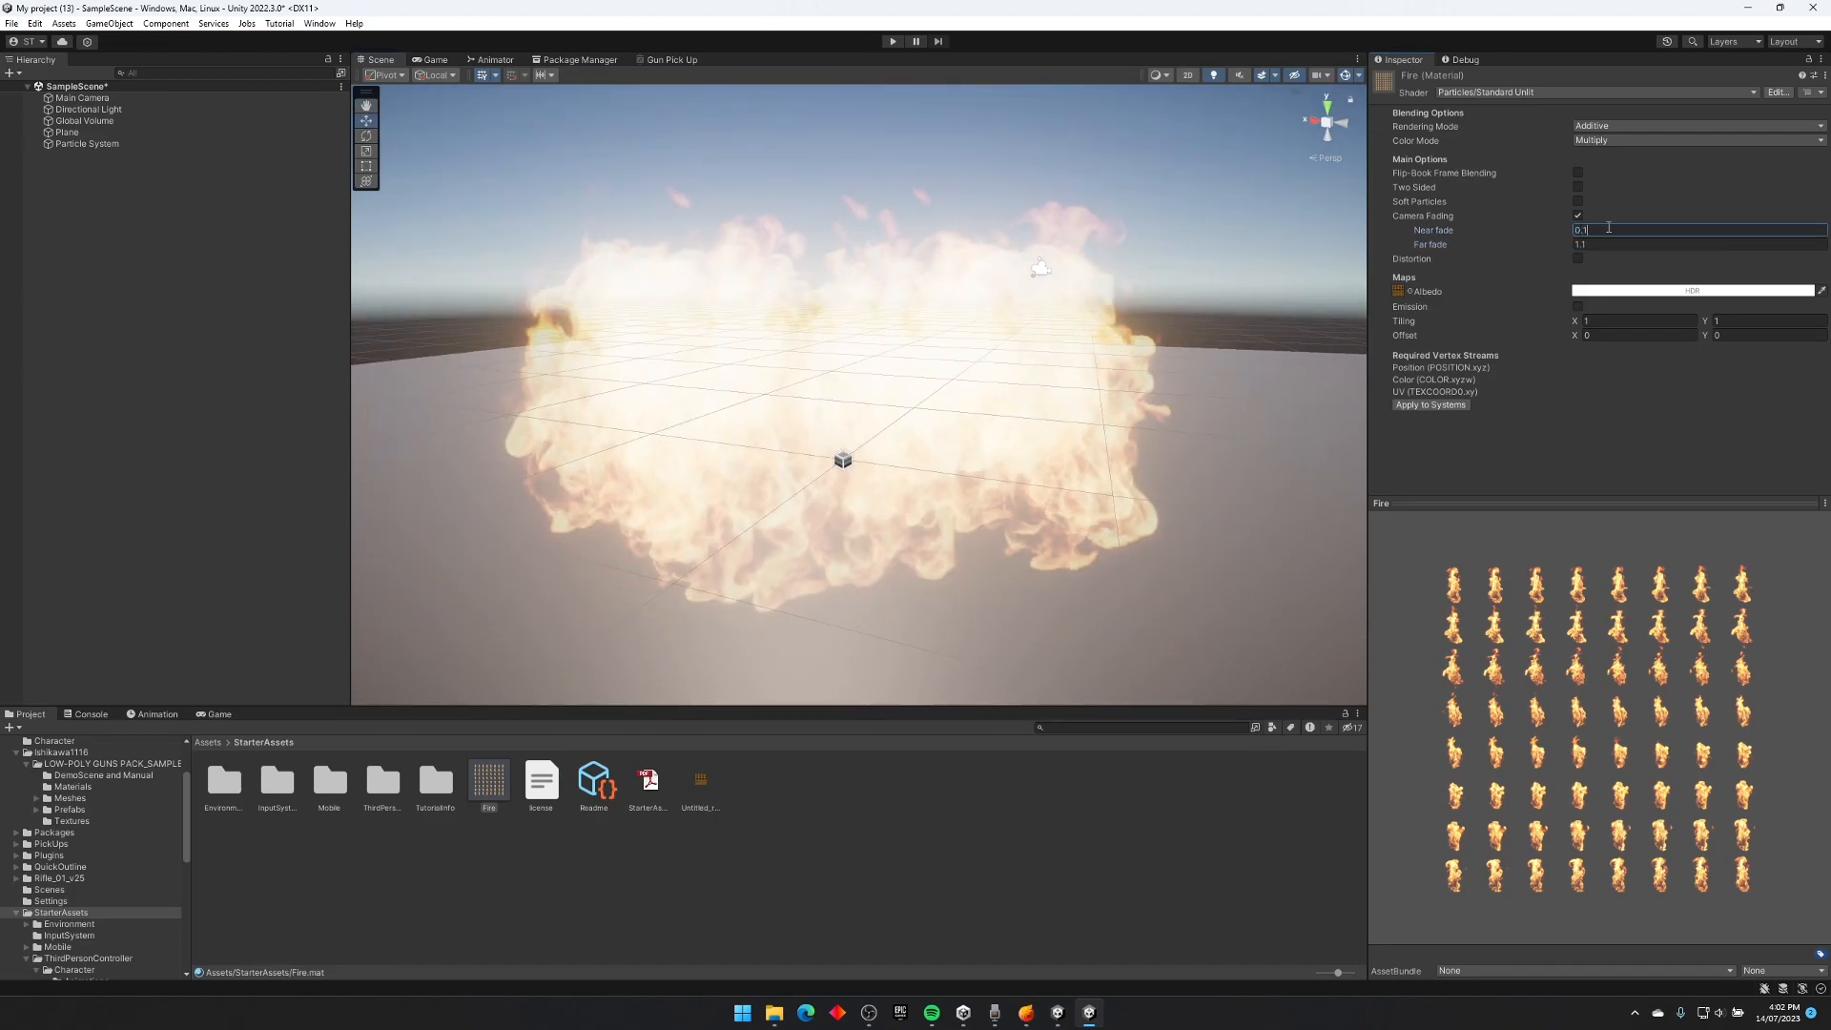
key("w")
right_click_drag(1038, 290, 960, 375)
key("s")
key("w")
key("s")
key("w")
key("s")
left_click(960, 376)
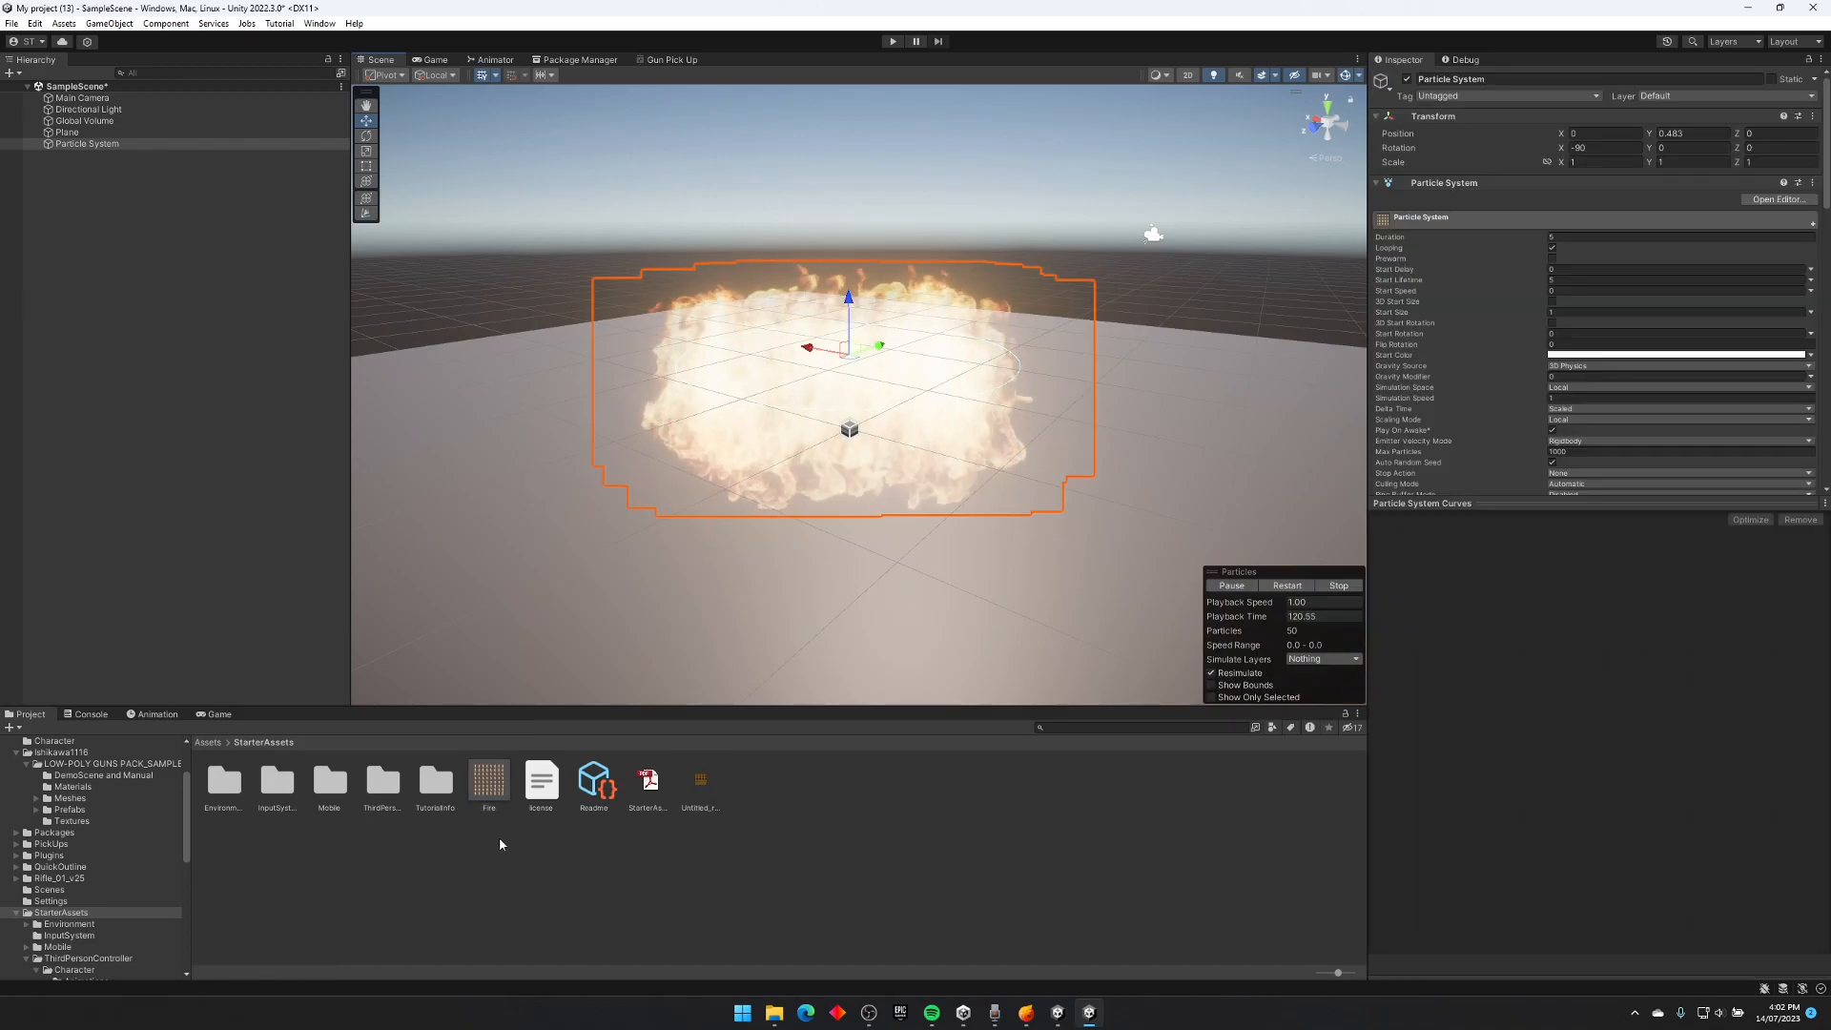
Step: Enable Emission on the Fire material and assign the fire flipbook texture as its emission map
left_click(488, 784)
left_click(1578, 307)
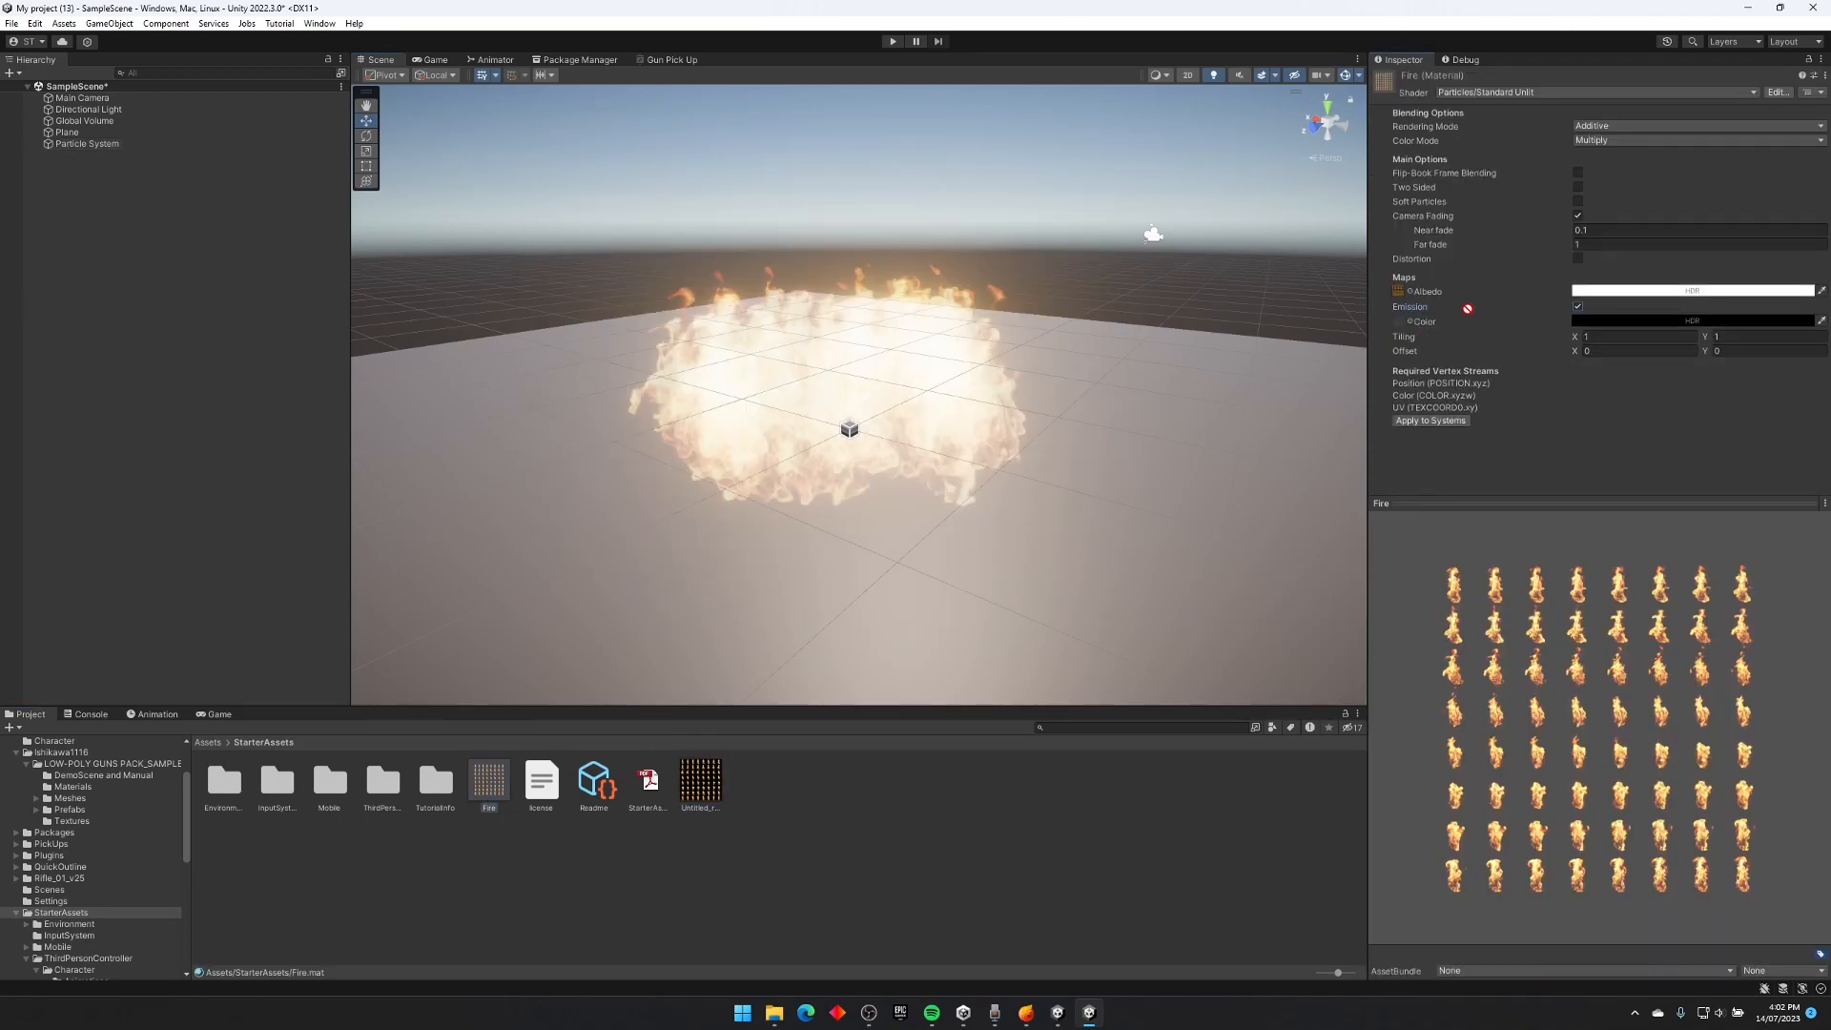
left_click_drag(1398, 324, 1394, 322)
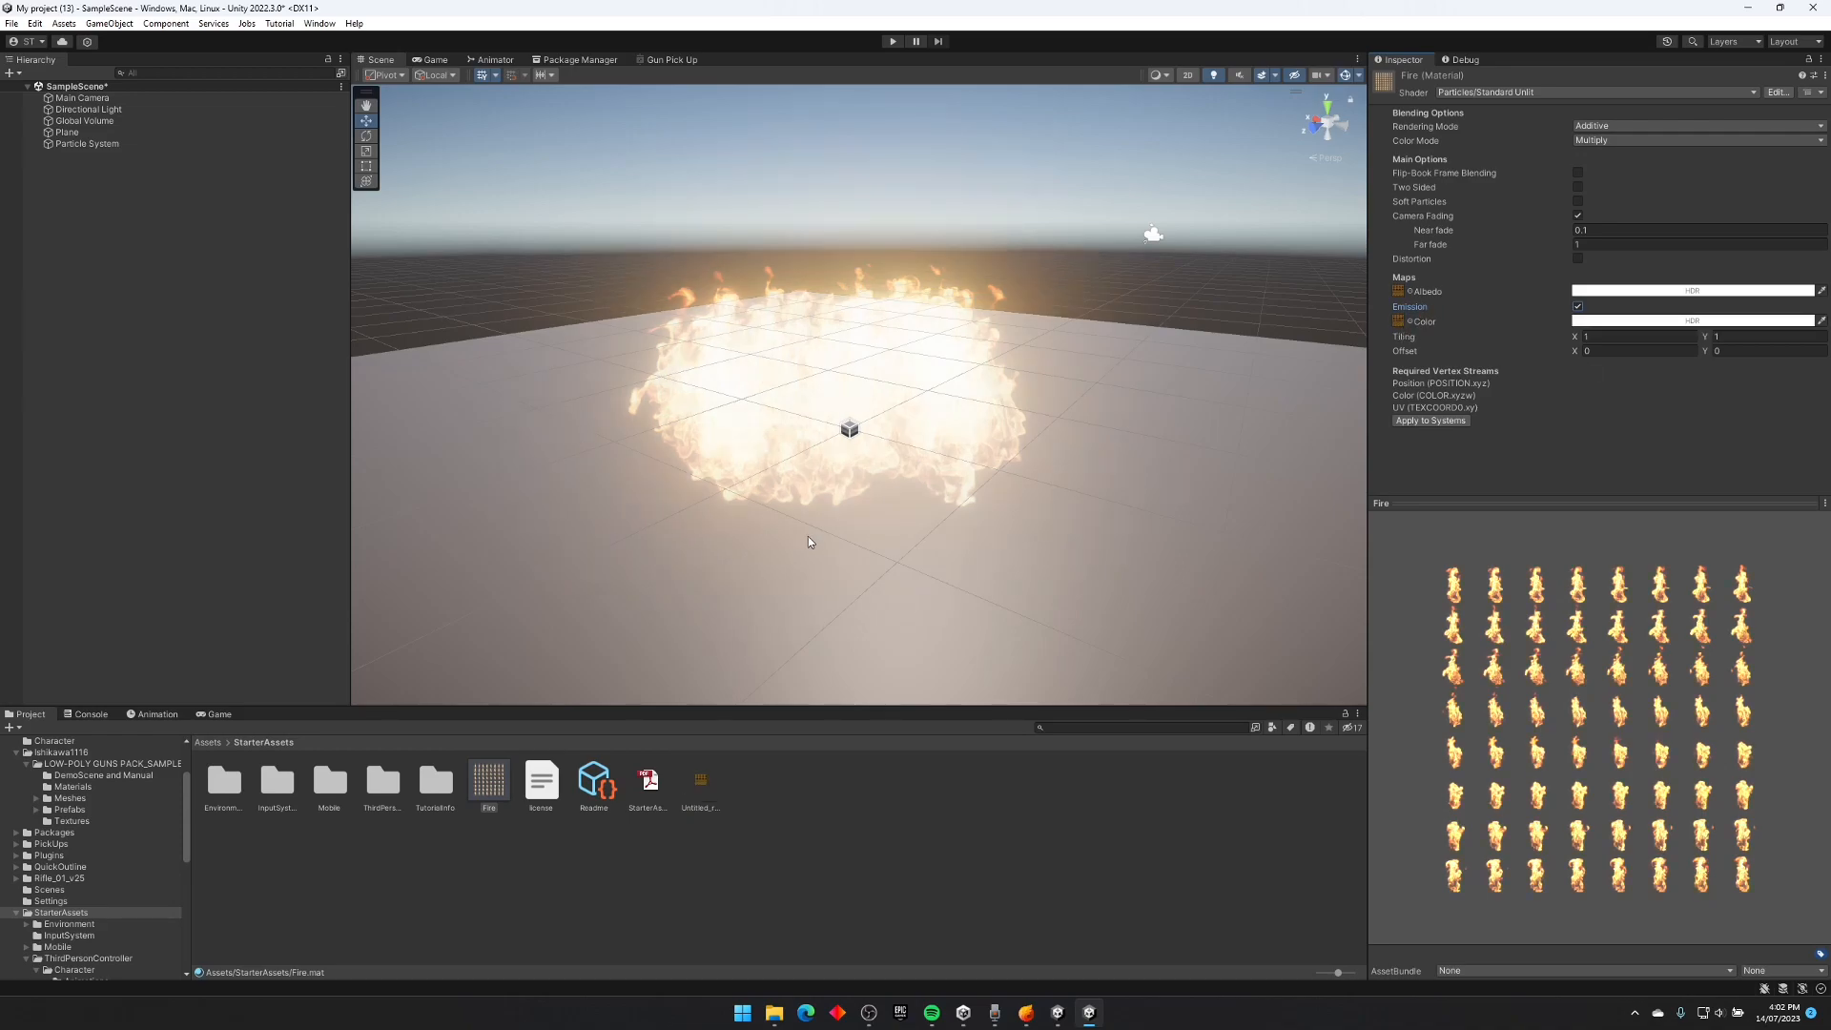
Step: Change the Fire material's emission colour to a fiery red and raise its HDR intensity by 1
left_click(1617, 321)
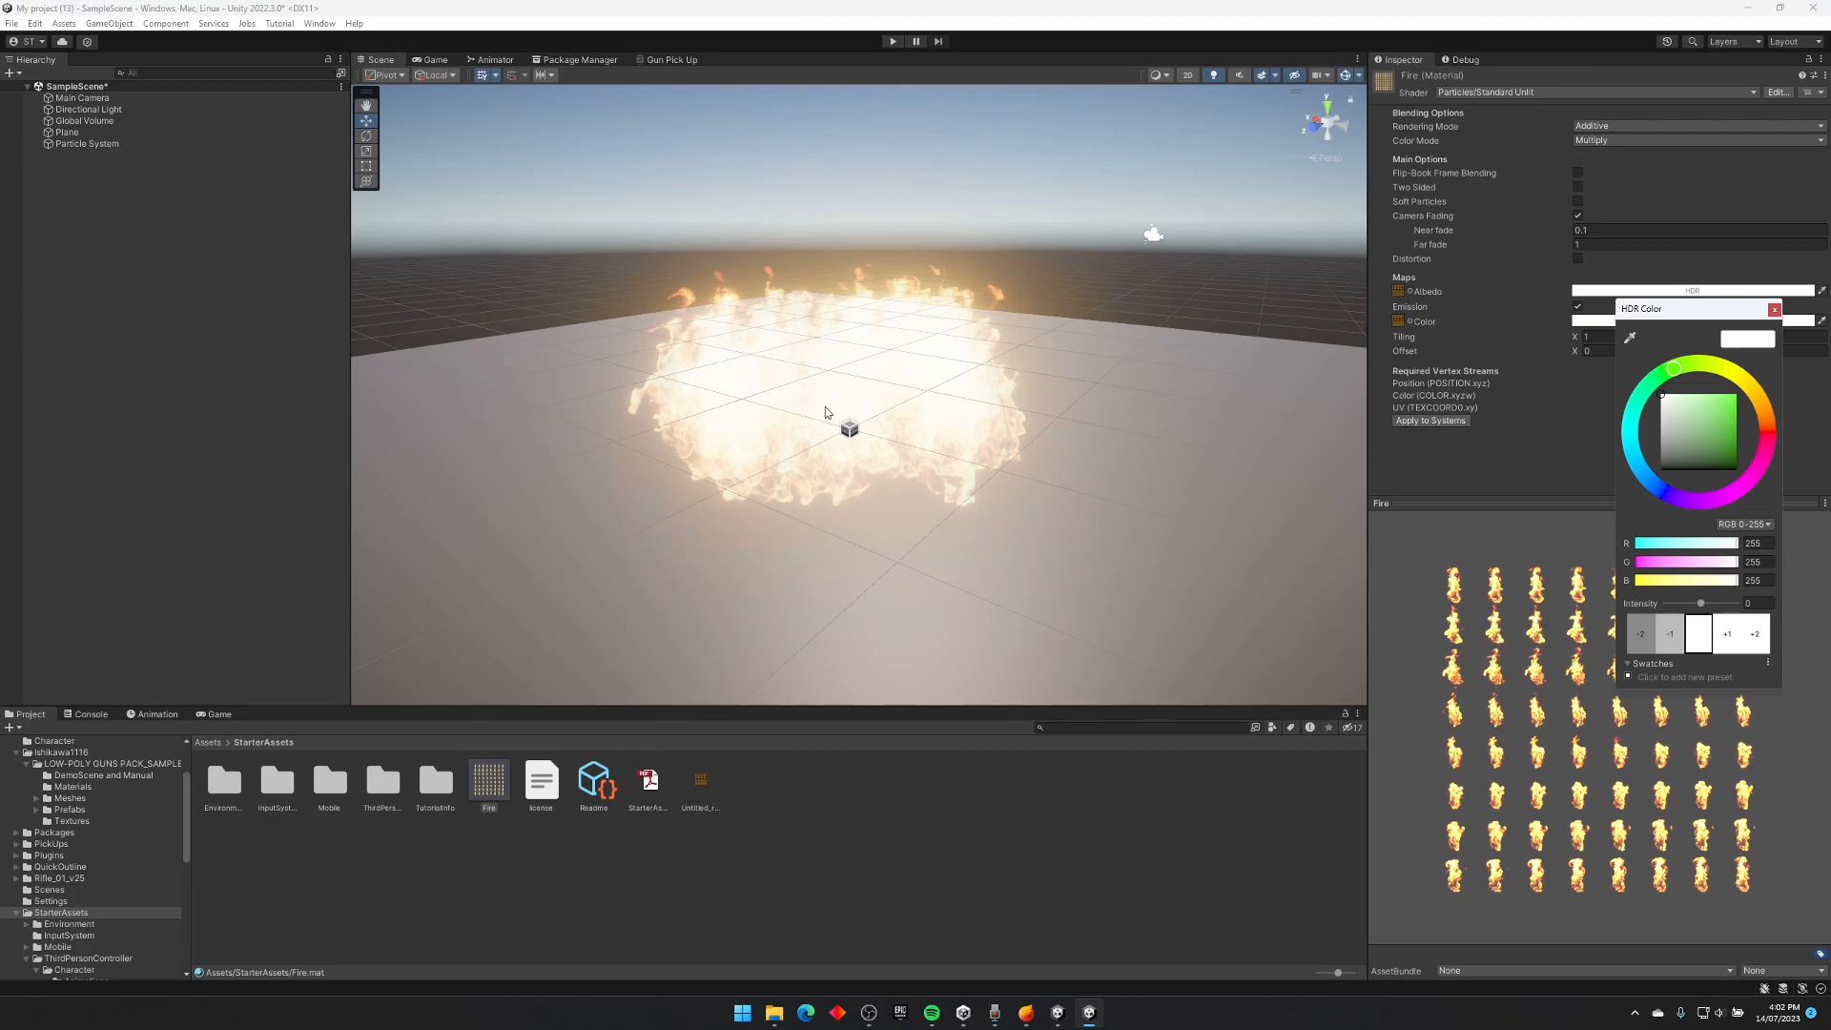
mouse_move(1696, 450)
left_mouse_down()
mouse_move(1750, 375)
mouse_move(1797, 416)
left_mouse_up()
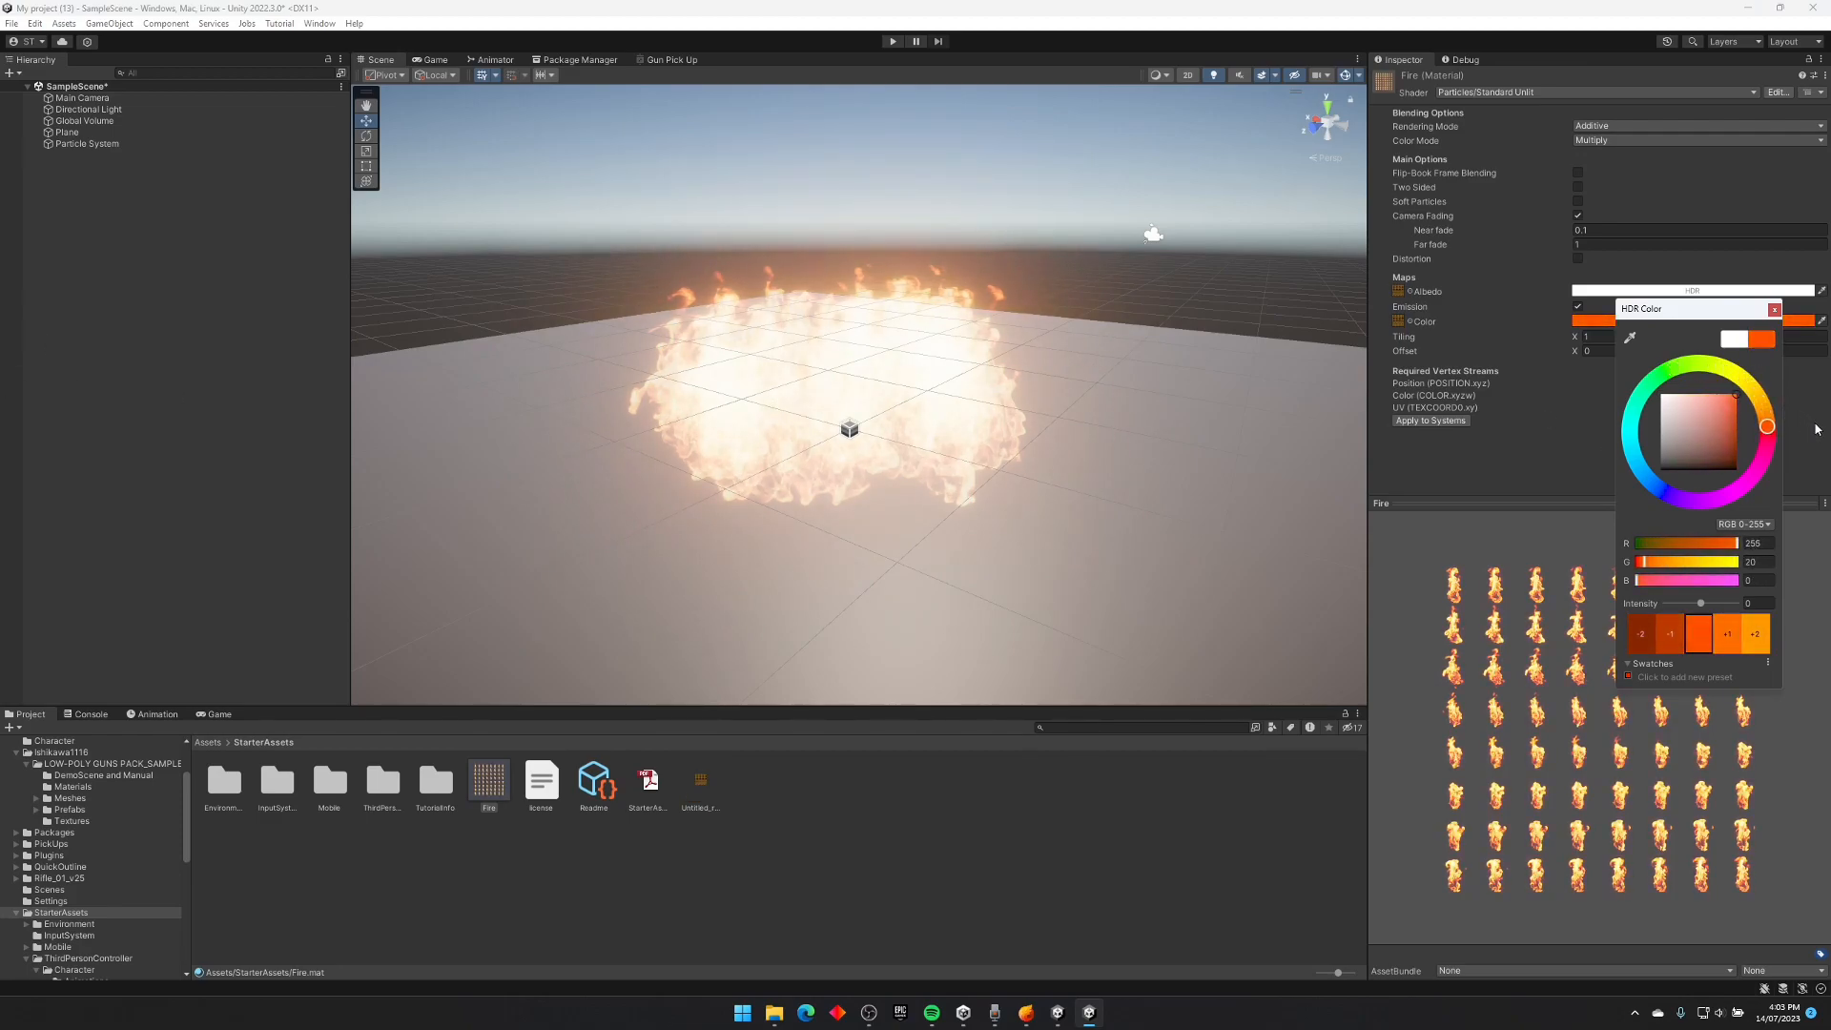
left_click_drag(1643, 568, 1618, 562)
left_click(1724, 636)
Step: Examine the glowing fire particles in the scene from several angles
right_click_drag(982, 441, 868, 386)
key("d")
key("w")
left_click(150, 145)
key("a")
key("d")
right_click_drag(1018, 222, 1227, 238)
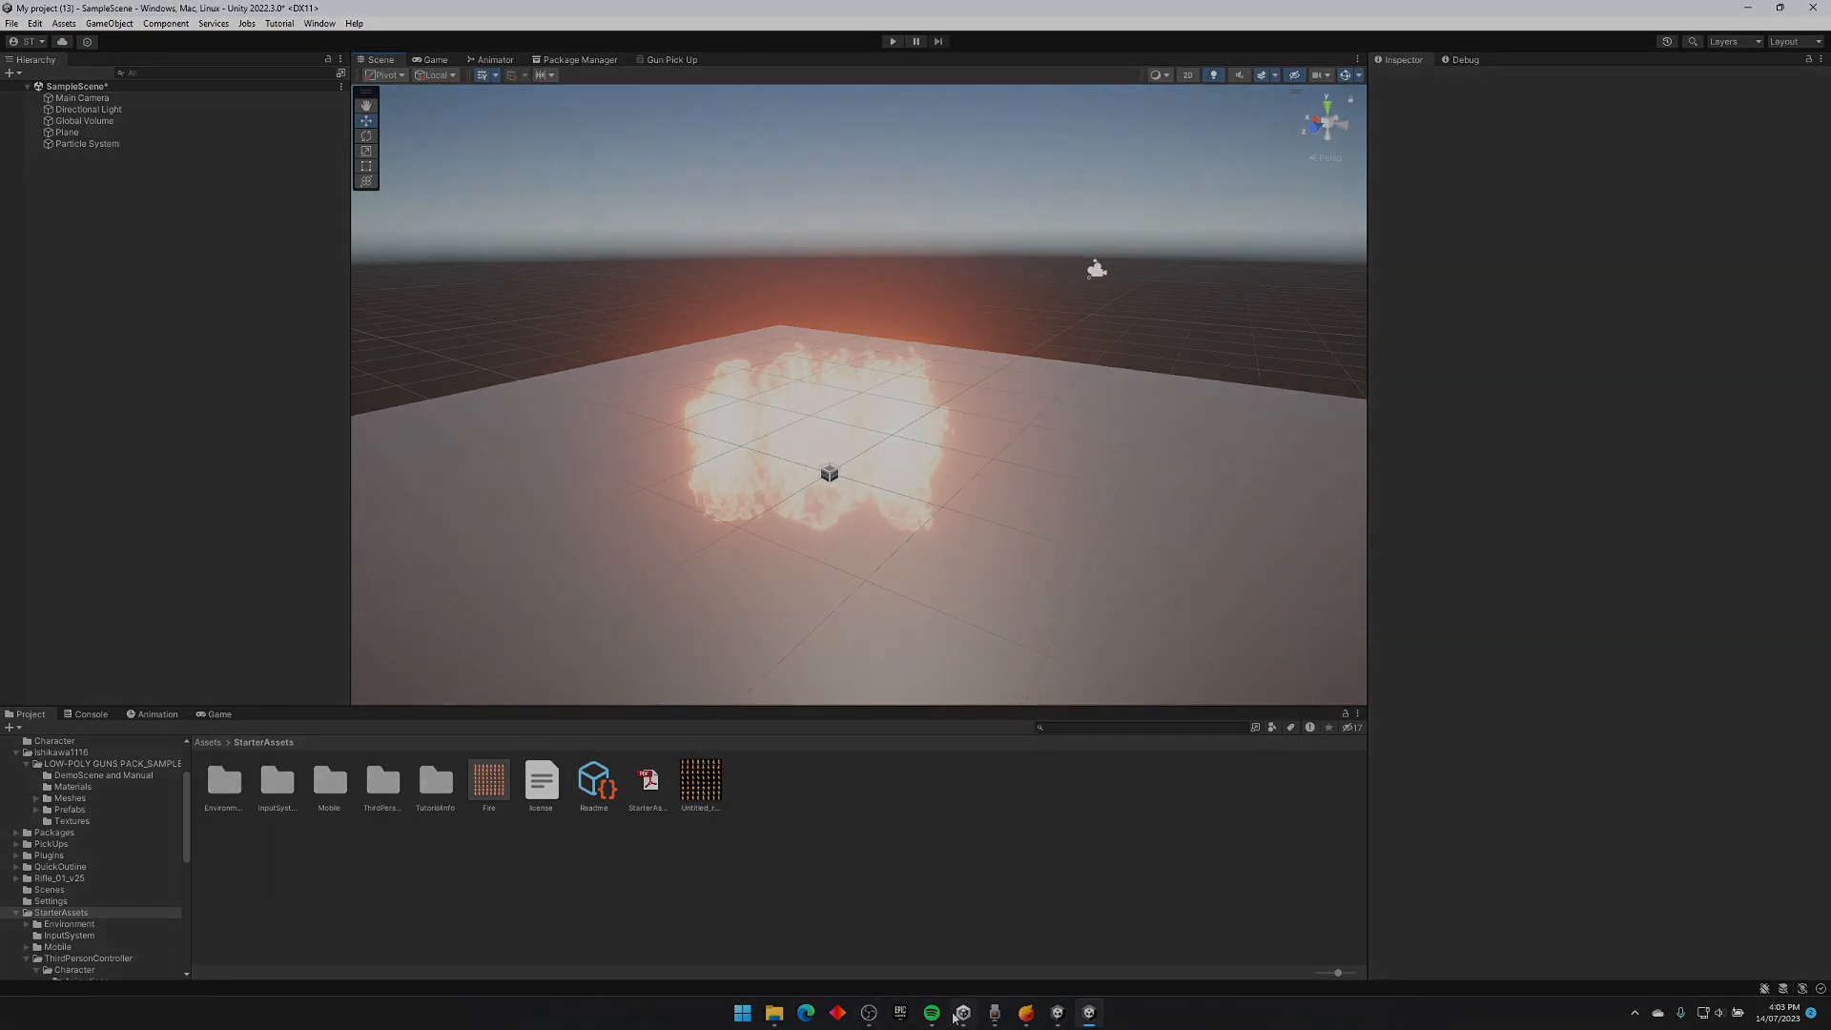
left_click(994, 1013)
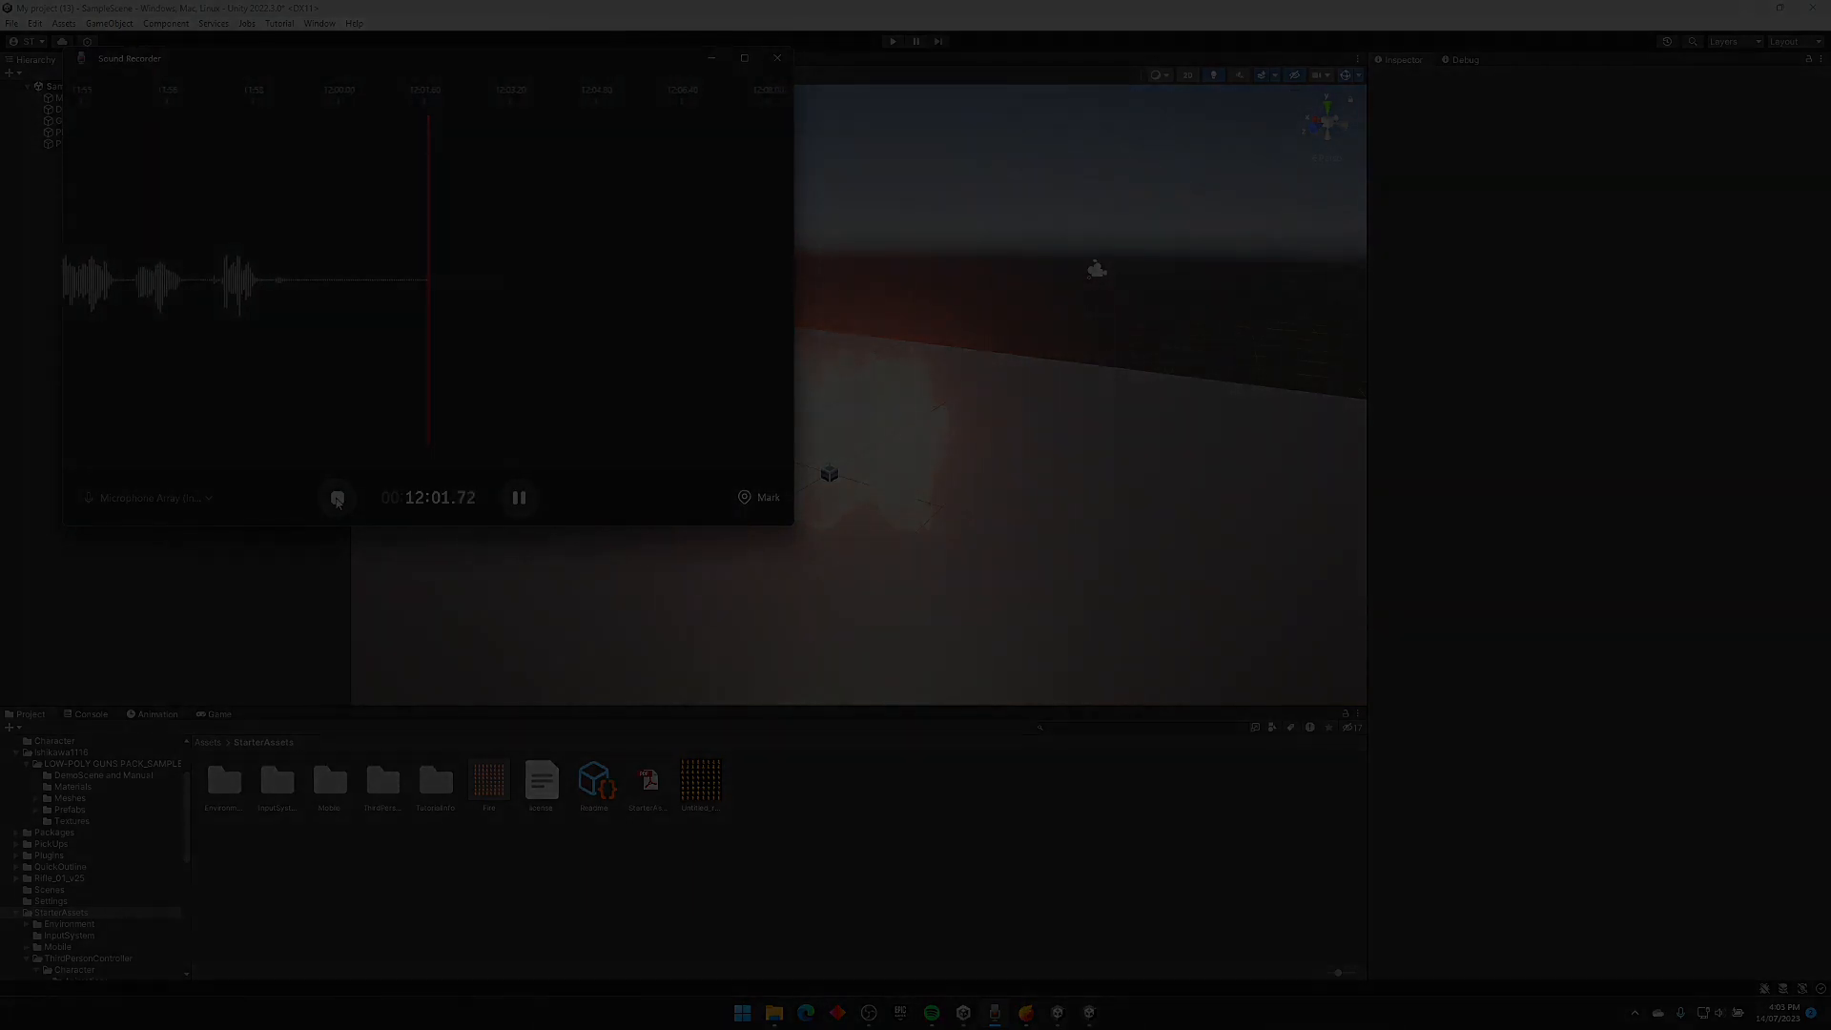